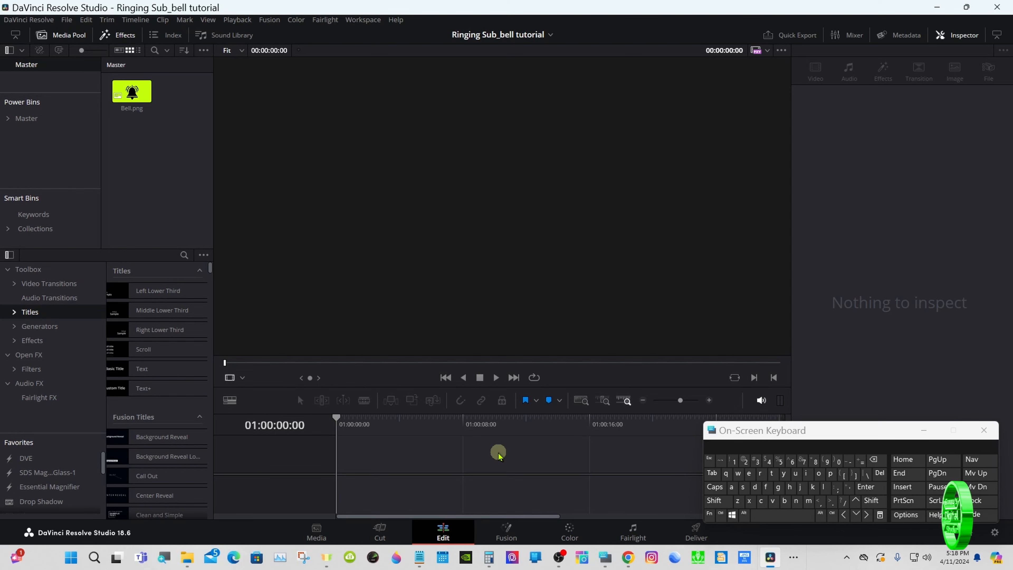
Step: Create a 5-second Fusion composition clip at 30 fps and place it at the start of a new timeline
{"action": "right_click", "coordinate": [137, 163]}
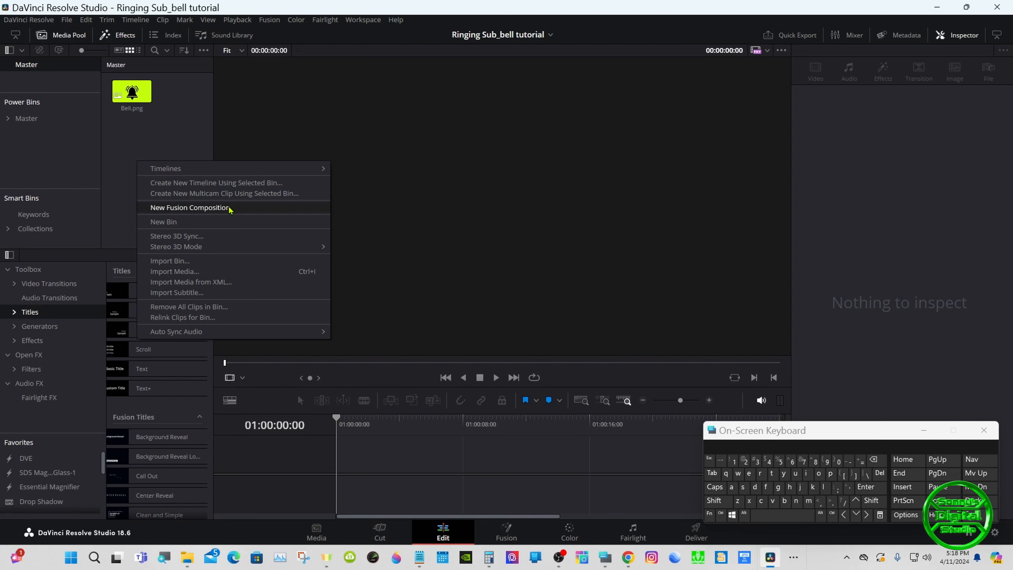
{"action": "left_click", "coordinate": [290, 208]}
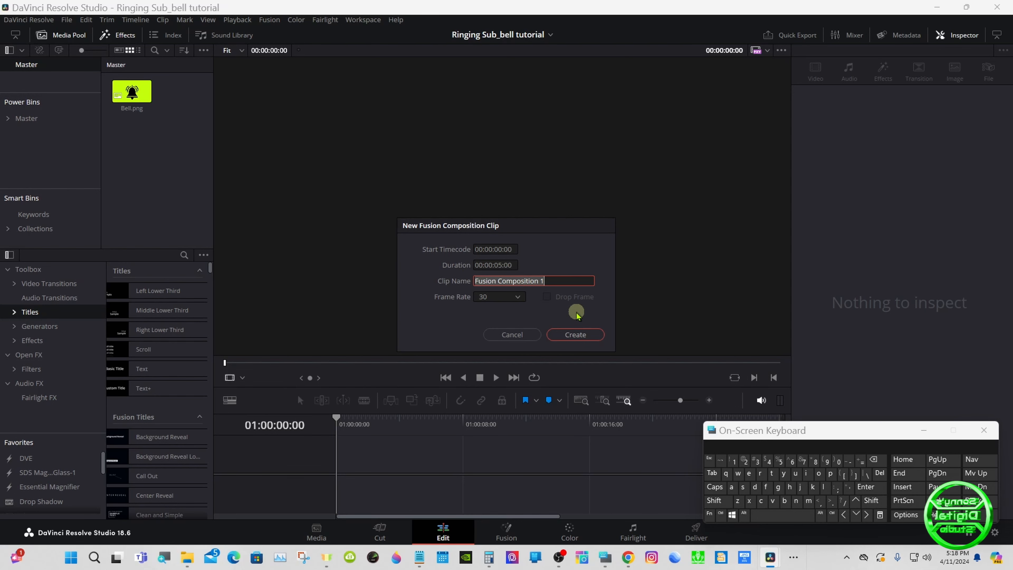
{"action": "left_click", "coordinate": [575, 335]}
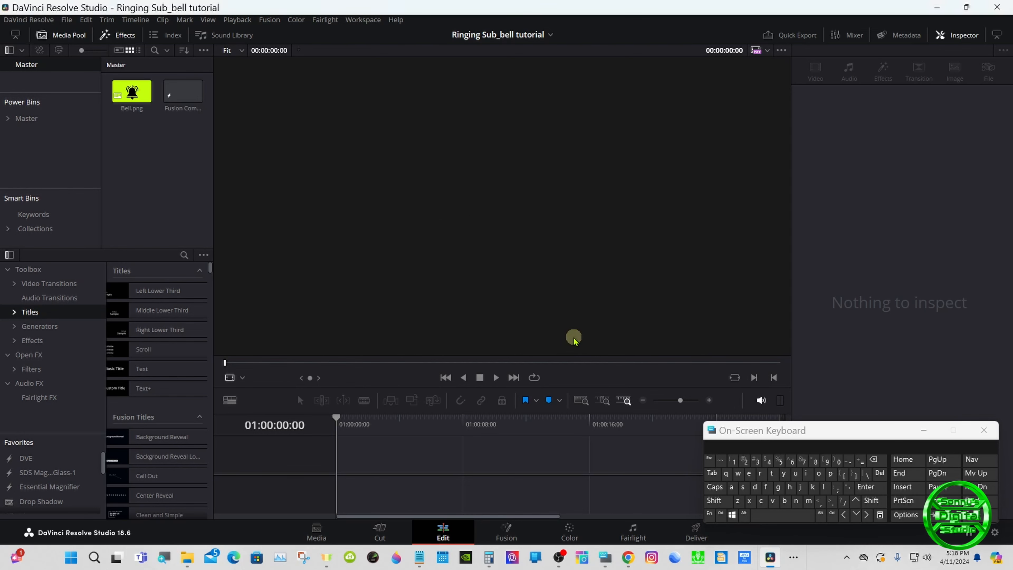
{"action": "left_click_drag", "start_coordinate": [182, 92], "coordinate": [350, 454]}
{"action": "left_click", "coordinate": [359, 458]}
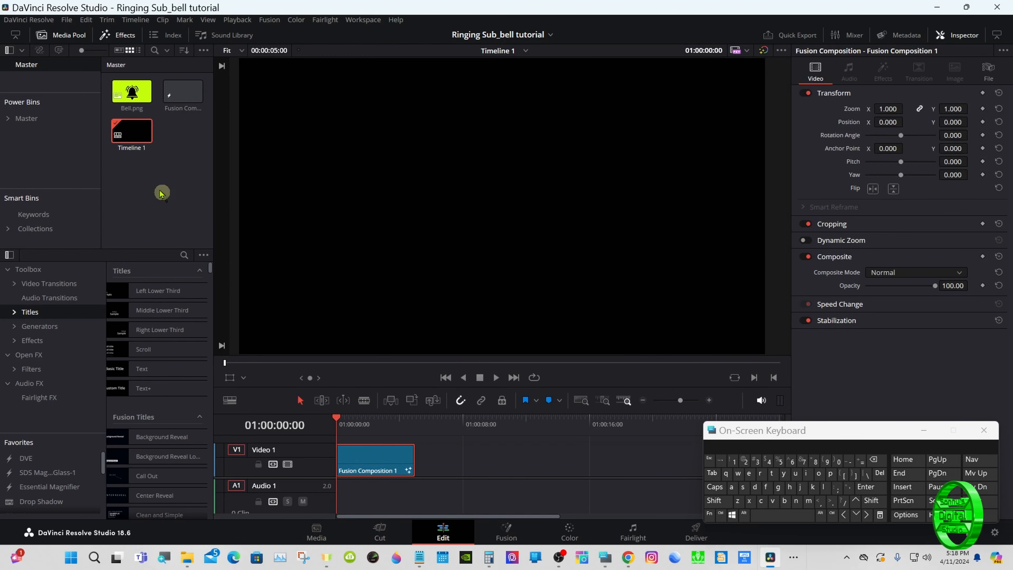
Step: Place Bell.png on the timeline after the composition to preview the bell image, and cut it out again
{"action": "left_click", "coordinate": [131, 91]}
{"action": "left_click_drag", "start_coordinate": [131, 92], "coordinate": [455, 452]}
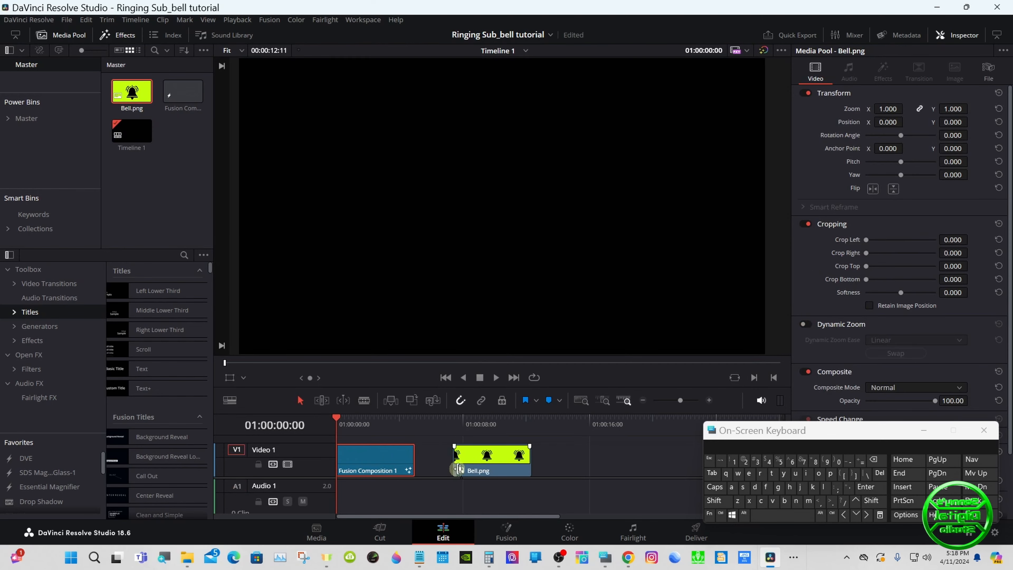
{"action": "left_click", "coordinate": [478, 425]}
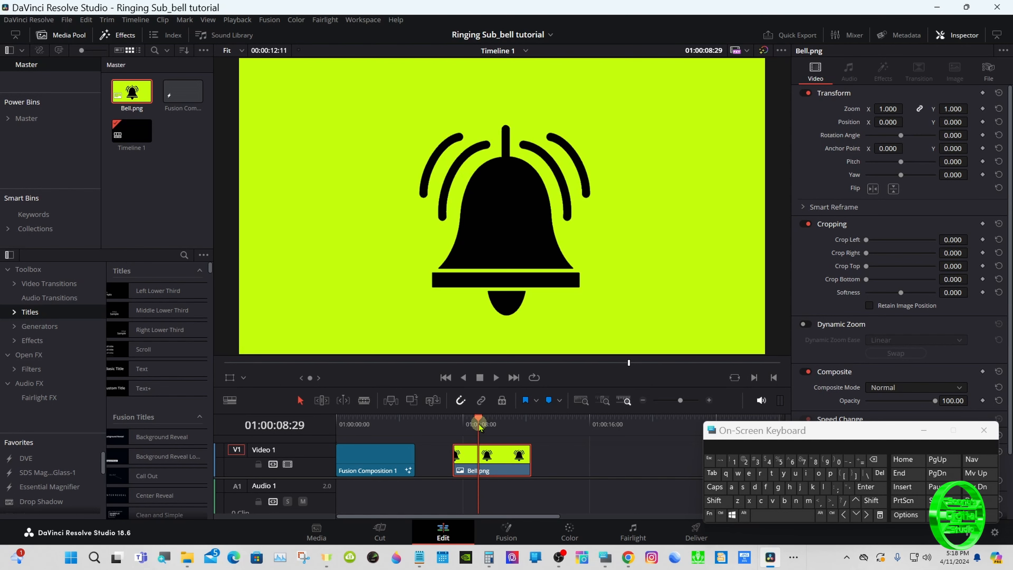
{"action": "right_click", "coordinate": [485, 455]}
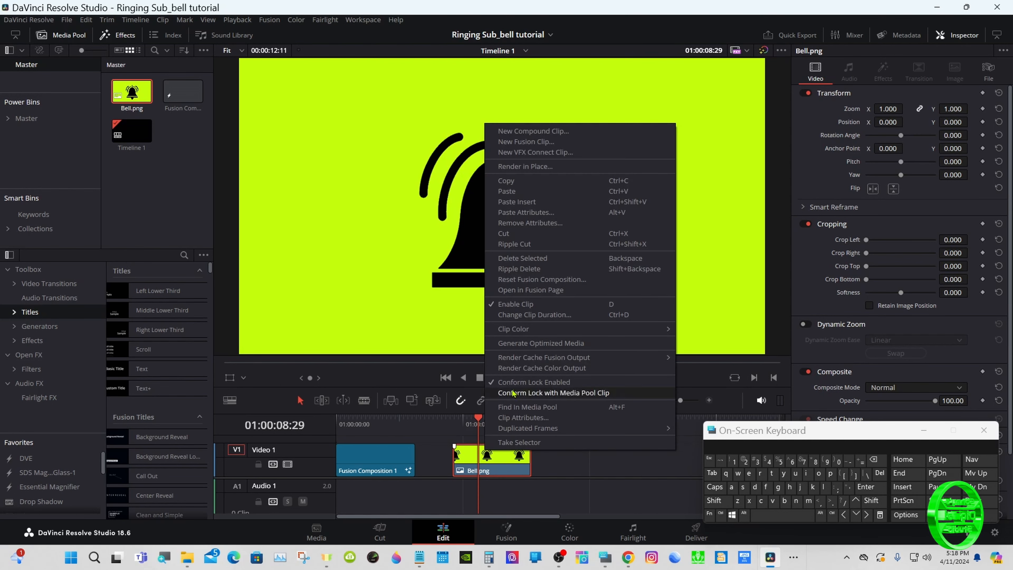
{"action": "left_click", "coordinate": [518, 234]}
Step: Open the Fusion composition at its first frame on the Fusion page and move MediaOut1 further along the node graph
{"action": "left_click", "coordinate": [338, 423]}
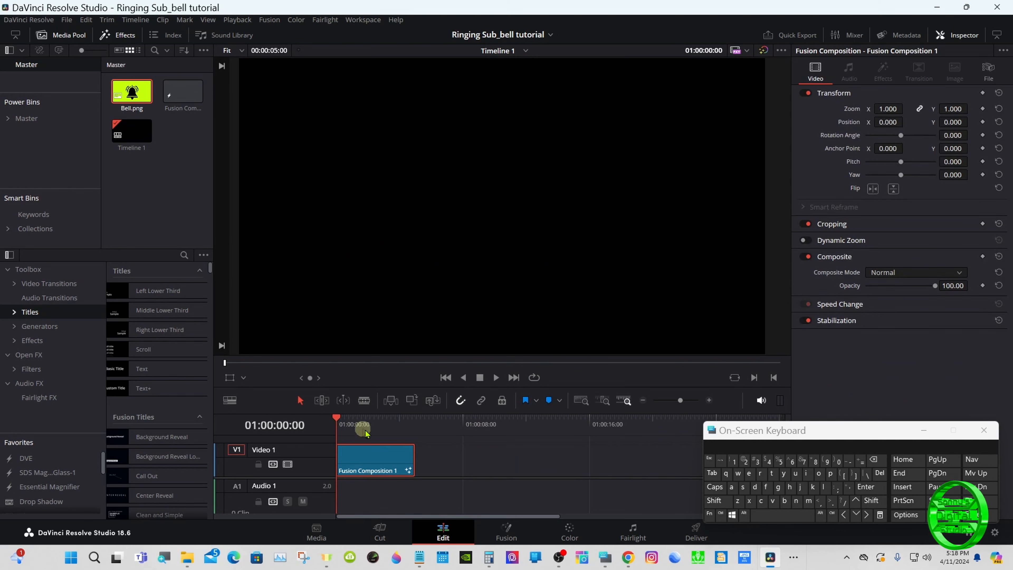
{"action": "left_click", "coordinate": [511, 531]}
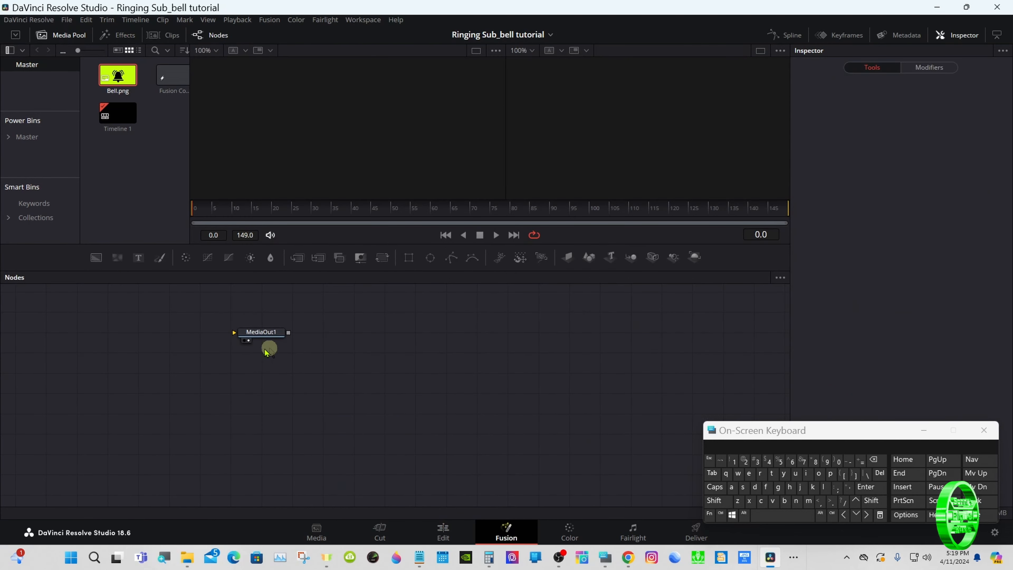
{"action": "left_click_drag", "start_coordinate": [249, 336], "coordinate": [559, 336]}
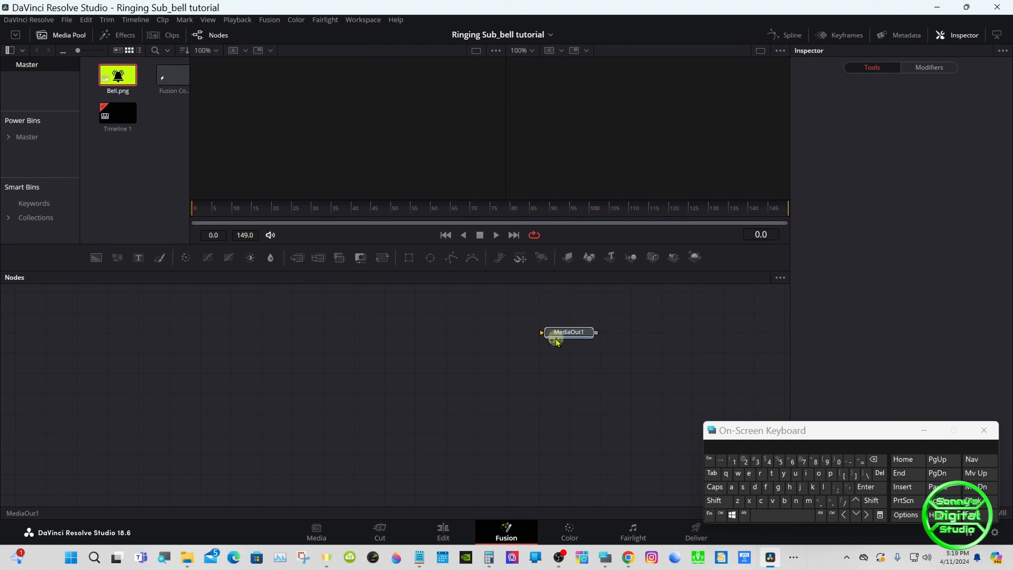
{"action": "left_click", "coordinate": [418, 339]}
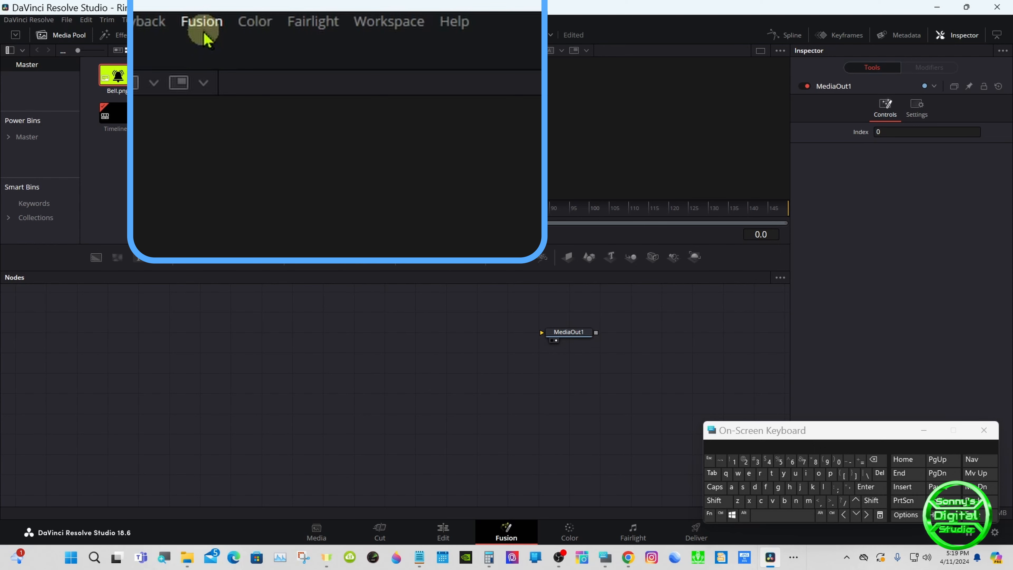
Step: Import trace (15).svg into the composition at an image size of 1920 by 1080
{"action": "left_click", "coordinate": [203, 33]}
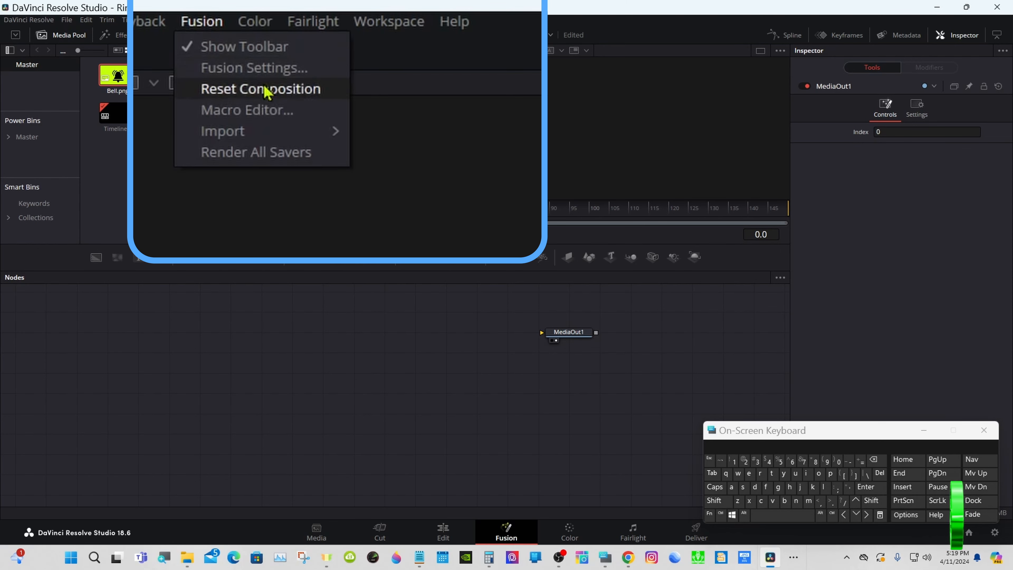
{"action": "mouse_move", "coordinate": [271, 135]}
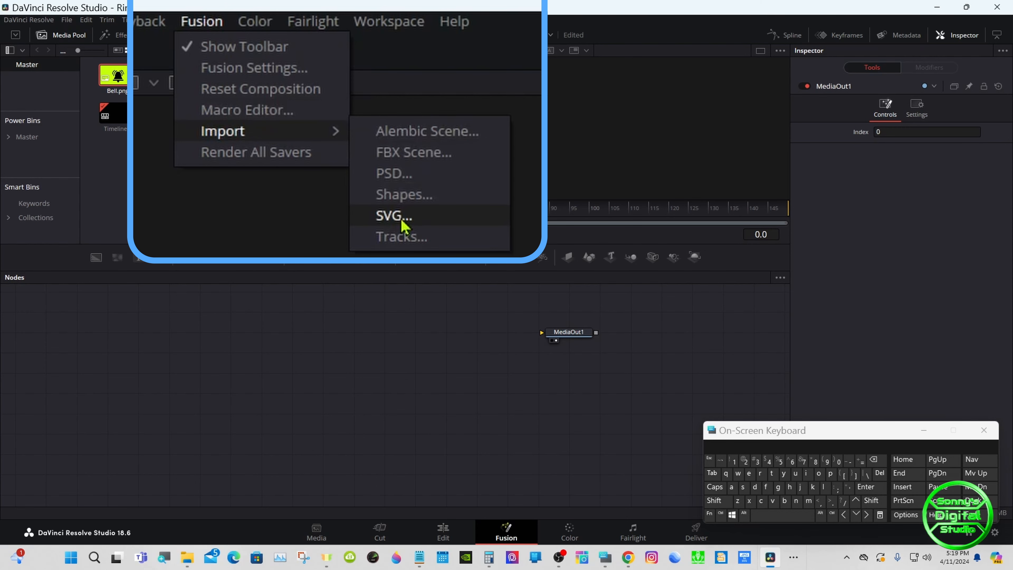
{"action": "left_click", "coordinate": [370, 119]}
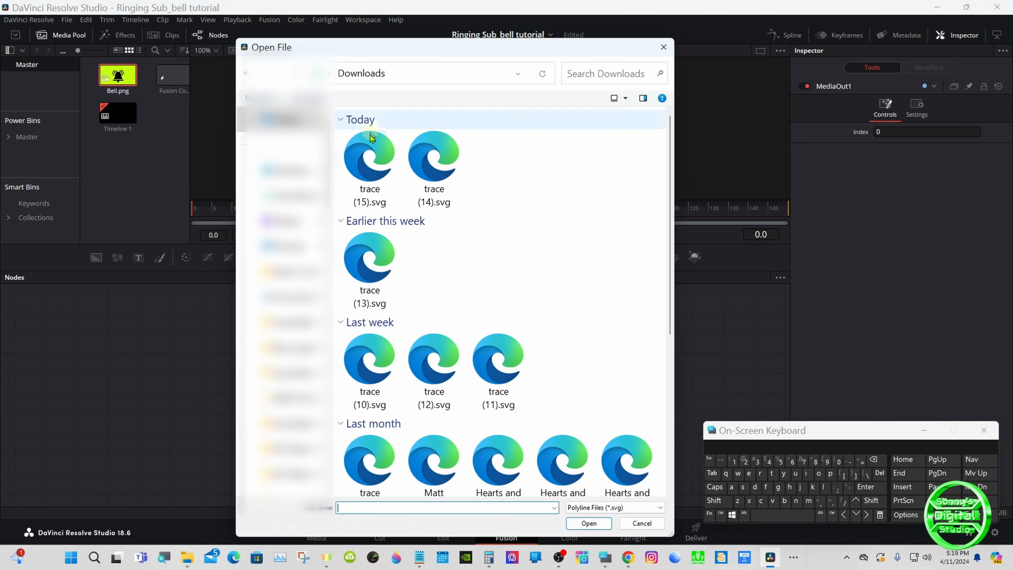
{"action": "double_click", "coordinate": [365, 188]}
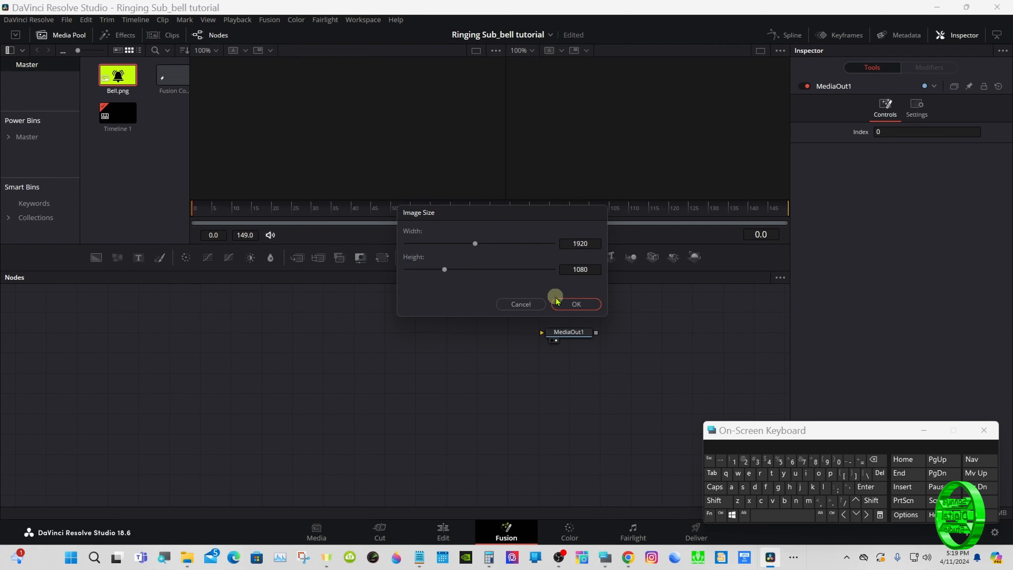
{"action": "left_click", "coordinate": [574, 304]}
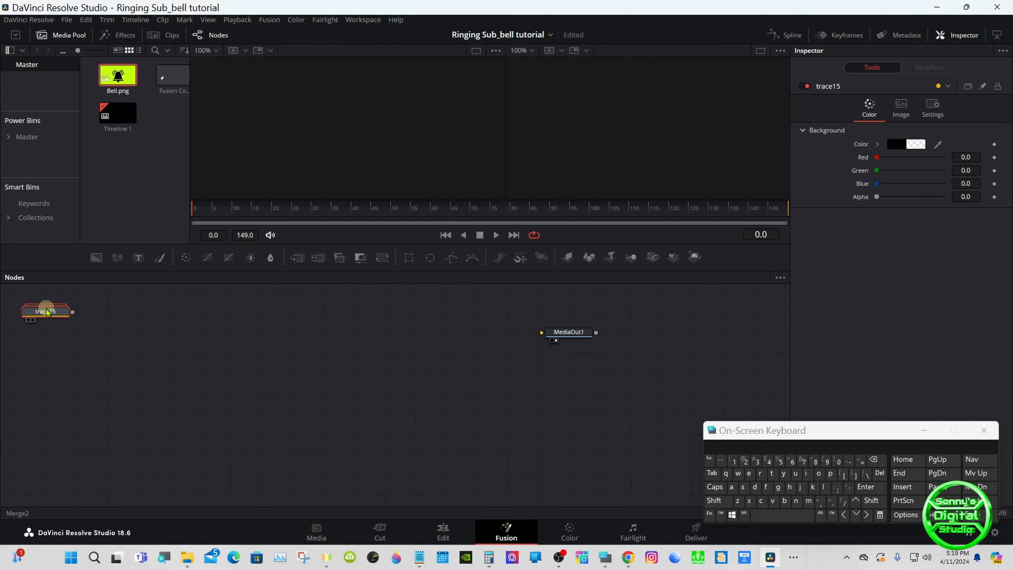
Step: Move the trace15 group into open space in the node graph, inspect its contents, and ungroup it
{"action": "left_click_drag", "start_coordinate": [47, 312], "coordinate": [362, 404]}
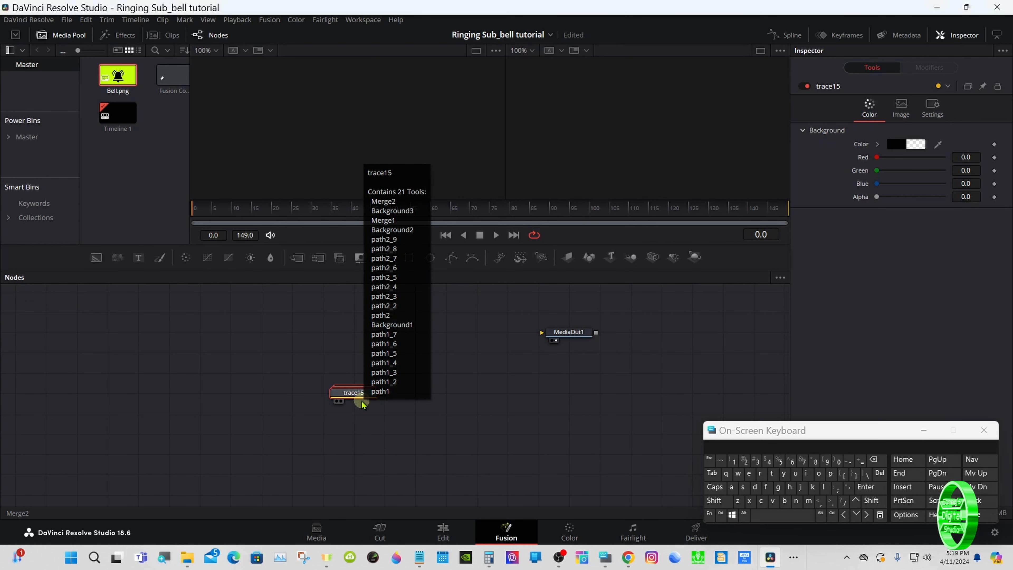
{"action": "double_click", "coordinate": [349, 397]}
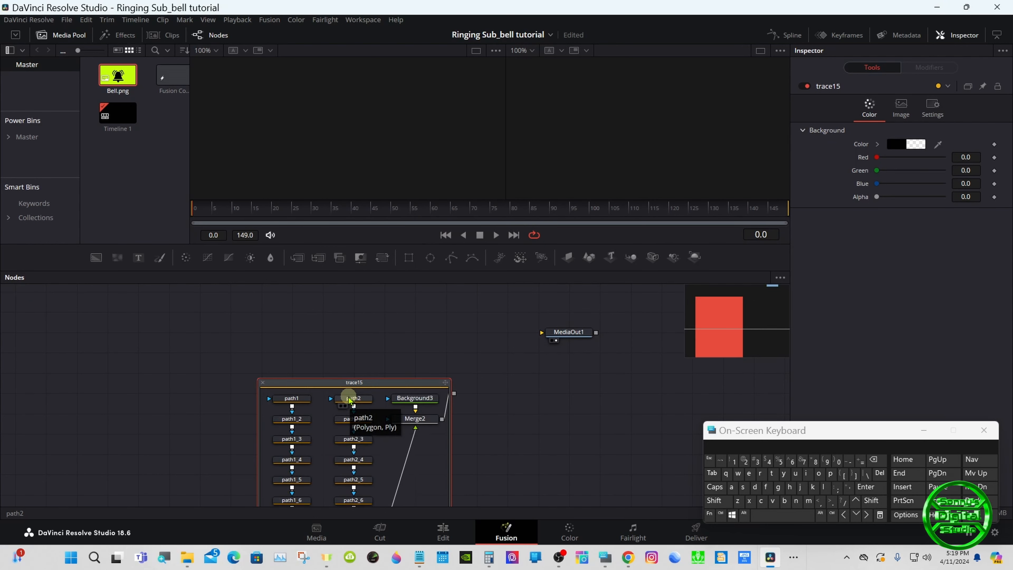
{"action": "left_click_drag", "start_coordinate": [405, 271], "coordinate": [407, 210]}
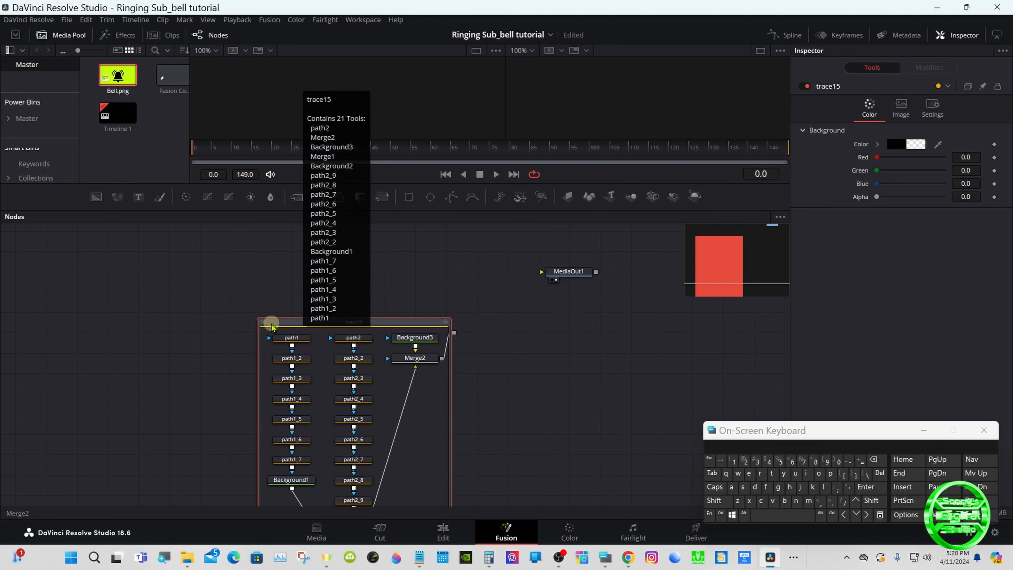
{"action": "left_click", "coordinate": [264, 322]}
{"action": "right_click", "coordinate": [352, 331]}
{"action": "left_click", "coordinate": [379, 171]}
{"action": "left_click_drag", "start_coordinate": [726, 271], "coordinate": [681, 258]}
{"action": "left_click", "coordinate": [680, 258]}
{"action": "left_click_drag", "start_coordinate": [355, 211], "coordinate": [353, 280]}
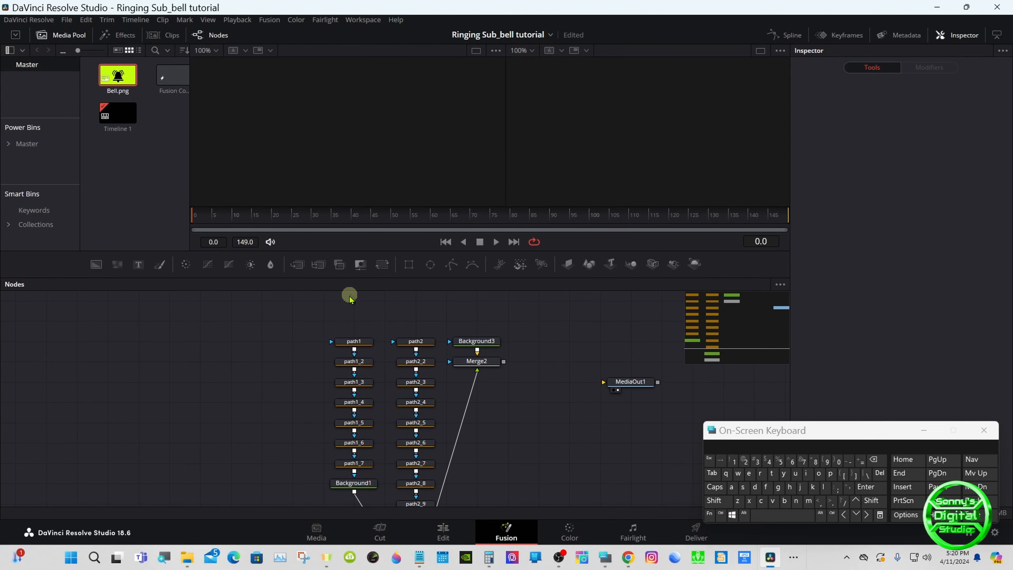
Step: Show path1 in the left viewer, move it out of the node chain, and disconnect it from path1_2
{"action": "left_click", "coordinate": [342, 348]}
{"action": "key", "text": "1"}
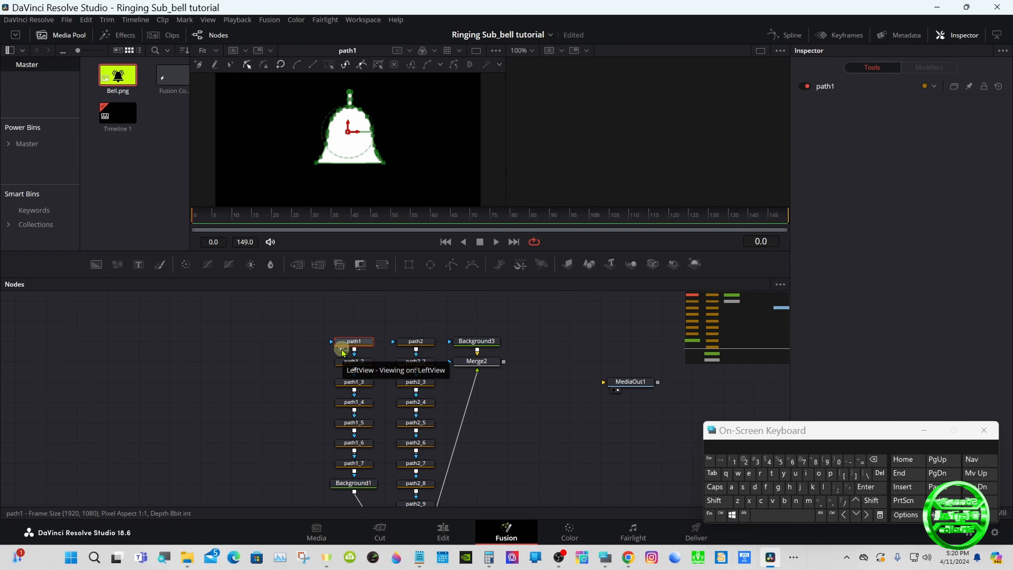
{"action": "left_click_drag", "start_coordinate": [342, 349], "coordinate": [198, 331]}
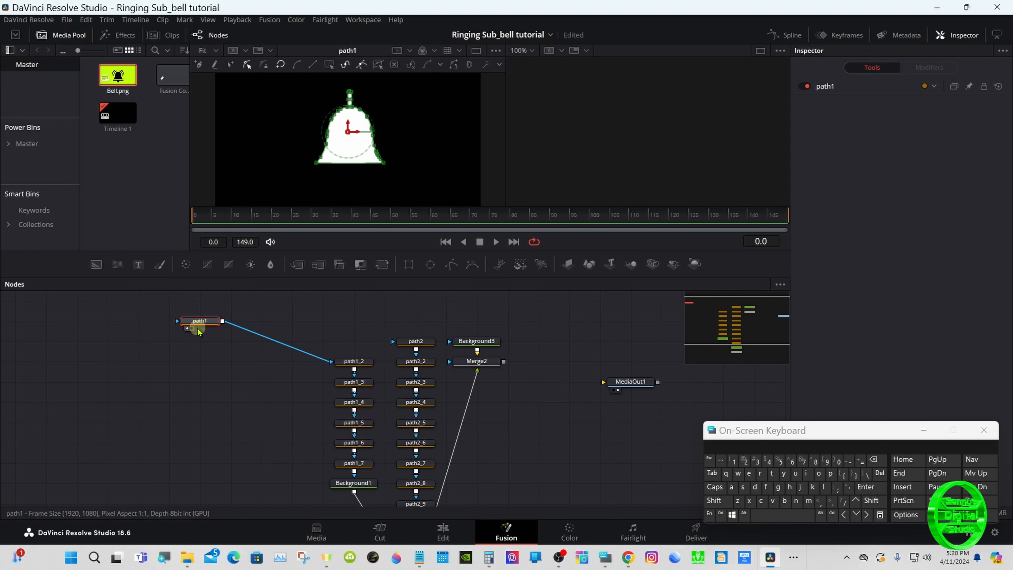
{"action": "left_click", "coordinate": [319, 357]}
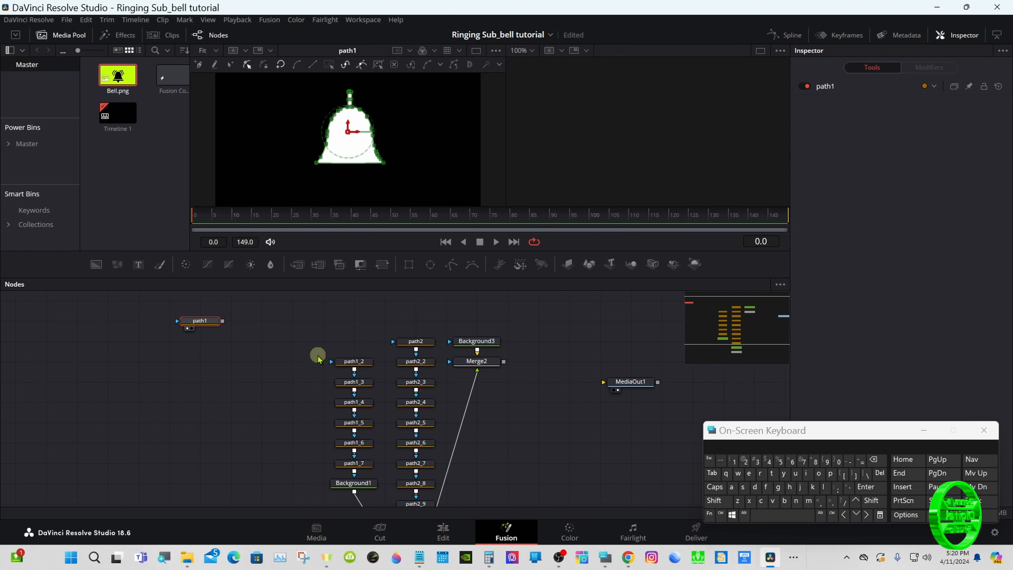
Step: Pull path1_2 through path1_6 out of the chain as separate nodes, and move path1_7 beside them
{"action": "left_click", "coordinate": [354, 361]}
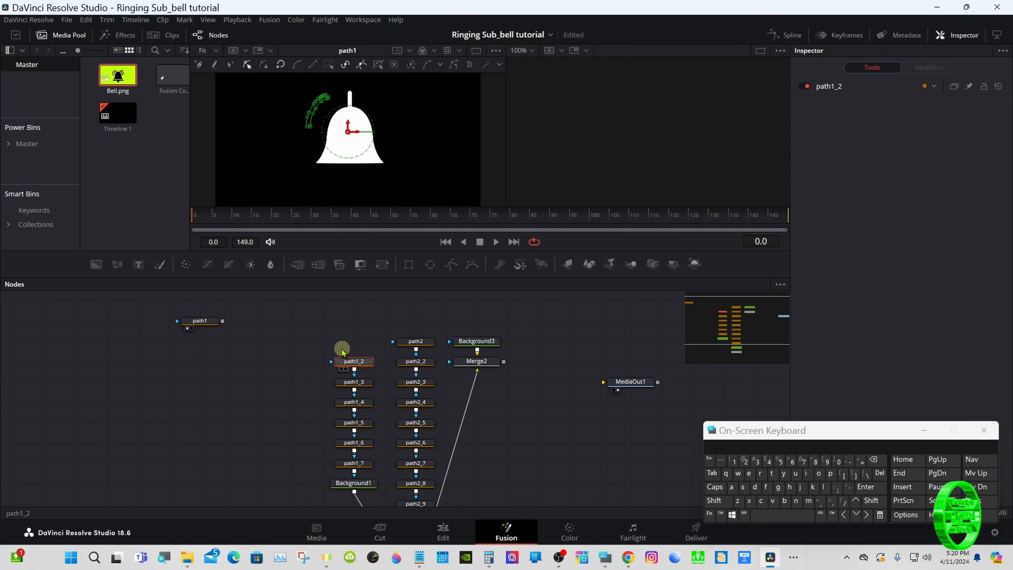
{"action": "left_click_drag", "start_coordinate": [355, 359], "coordinate": [171, 359]}
{"action": "left_click_drag", "start_coordinate": [351, 383], "coordinate": [232, 360]}
{"action": "left_click", "coordinate": [345, 404]}
{"action": "left_click_drag", "start_coordinate": [345, 404], "coordinate": [161, 383]}
{"action": "left_click_drag", "start_coordinate": [345, 426], "coordinate": [232, 383]}
{"action": "left_click", "coordinate": [345, 444]}
{"action": "left_click_drag", "start_coordinate": [345, 446], "coordinate": [261, 322]}
{"action": "left_click_drag", "start_coordinate": [353, 463], "coordinate": [311, 333]}
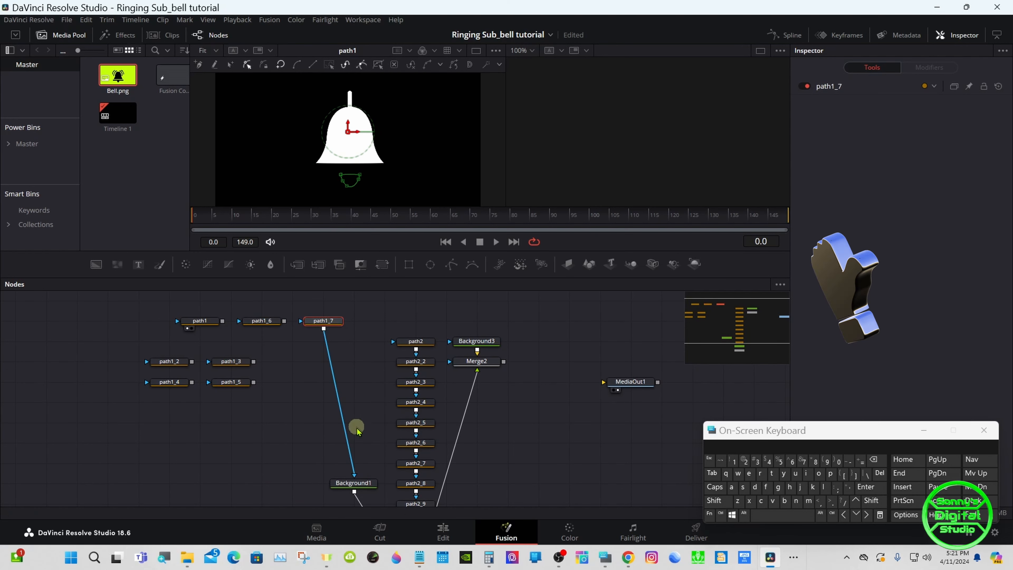
Step: Detach path2 and path1_7 from their chains and arrange path1_6 and path1_7 in a row beneath path1_4 and path1_5
{"action": "left_click", "coordinate": [423, 341]}
{"action": "left_click_drag", "start_coordinate": [422, 341], "coordinate": [270, 343]}
{"action": "left_click", "coordinate": [354, 395]}
{"action": "left_click_drag", "start_coordinate": [314, 319], "coordinate": [222, 400]}
{"action": "left_click", "coordinate": [195, 321]}
{"action": "left_click_drag", "start_coordinate": [255, 321], "coordinate": [166, 401]}
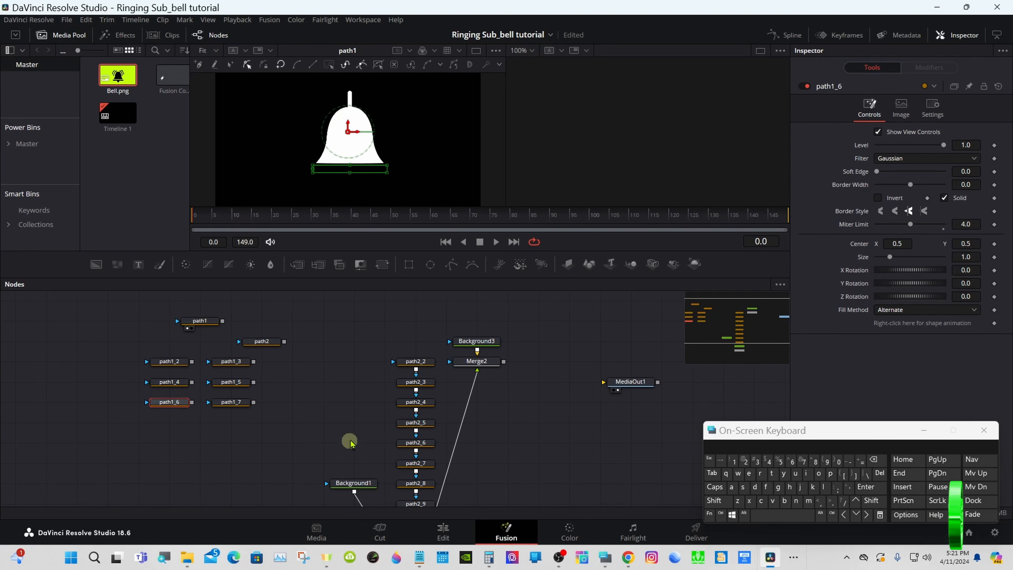
{"action": "left_click", "coordinate": [410, 381]}
{"action": "left_click_drag", "start_coordinate": [127, 315], "coordinate": [280, 411]}
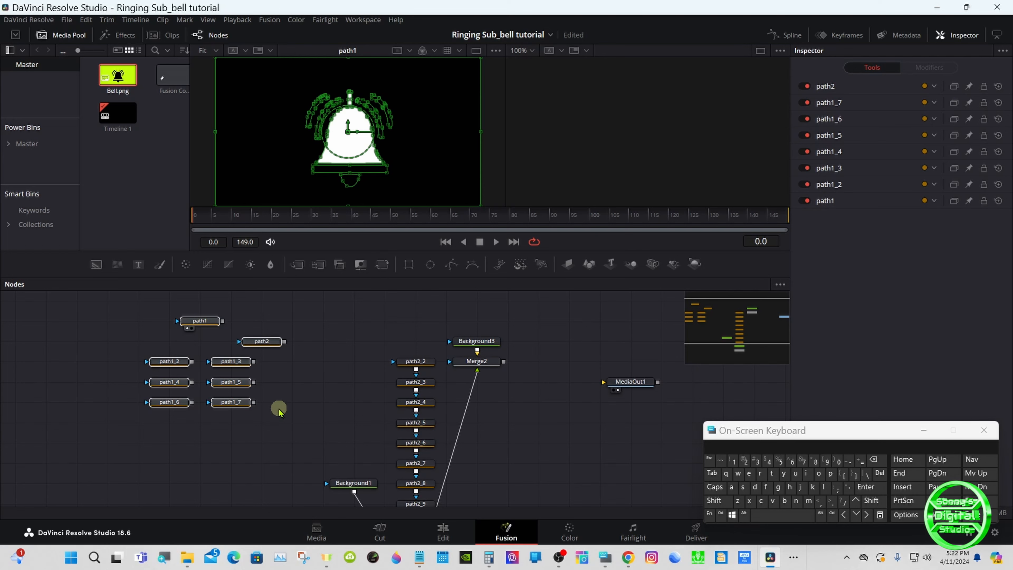
{"action": "left_click", "coordinate": [279, 411]}
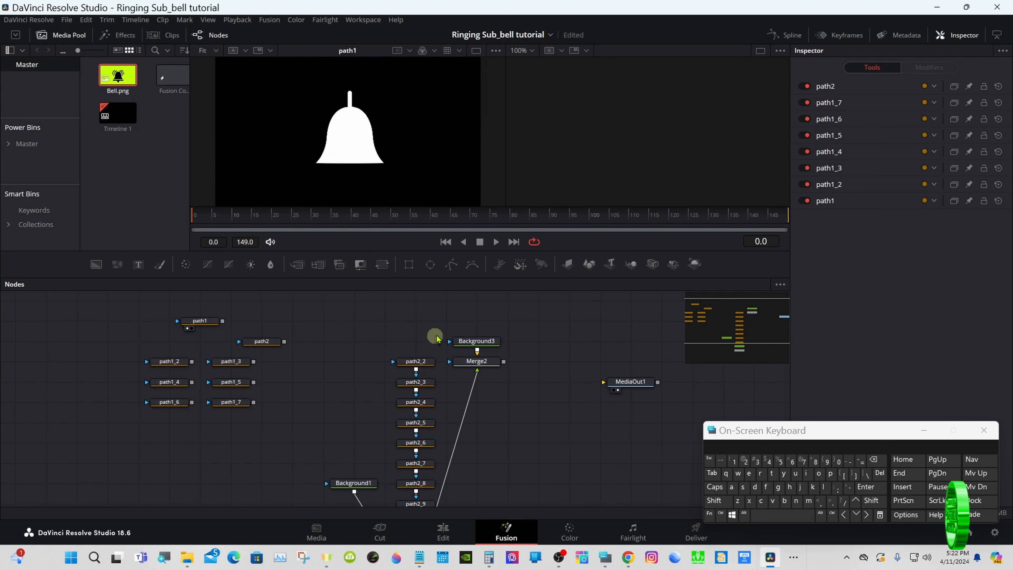
Step: Cut all remaining imported nodes: Background1 to Background3, path2_2 to path2_9, Merge1 and Merge2
{"action": "left_click_drag", "start_coordinate": [432, 274], "coordinate": [427, 226]}
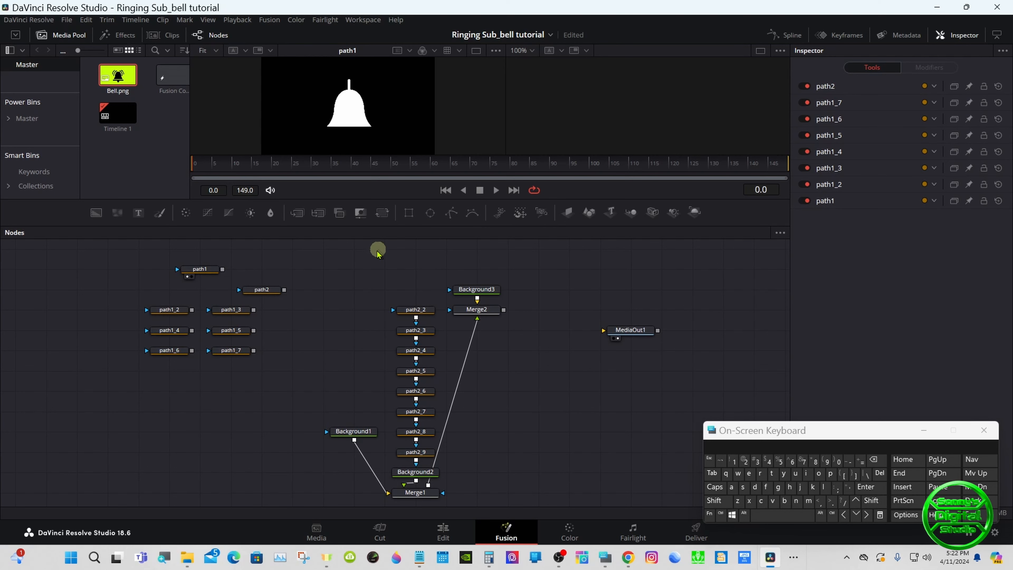
{"action": "left_click_drag", "start_coordinate": [316, 270], "coordinate": [489, 499]}
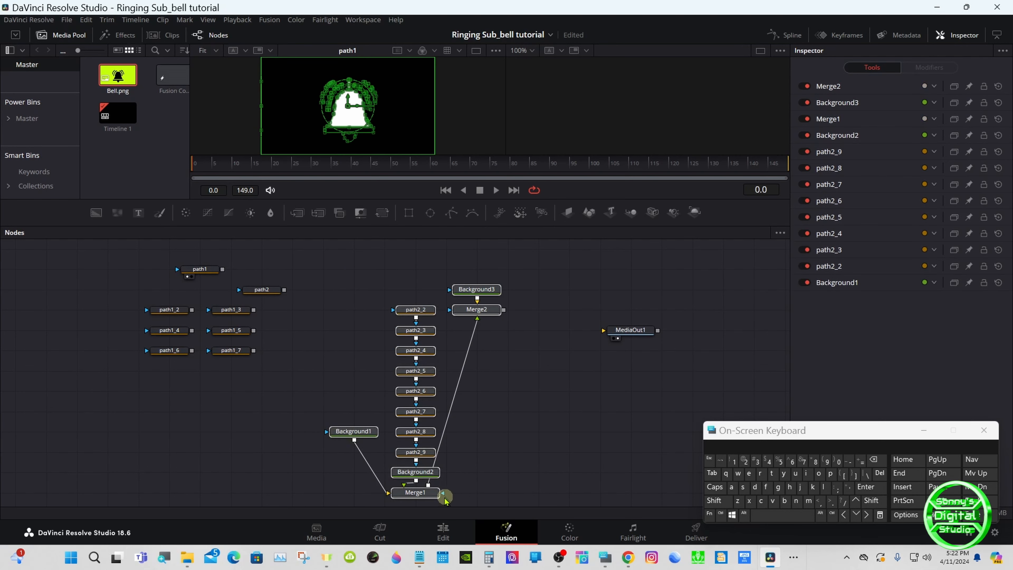
{"action": "right_click", "coordinate": [437, 497]}
{"action": "right_click", "coordinate": [433, 483]}
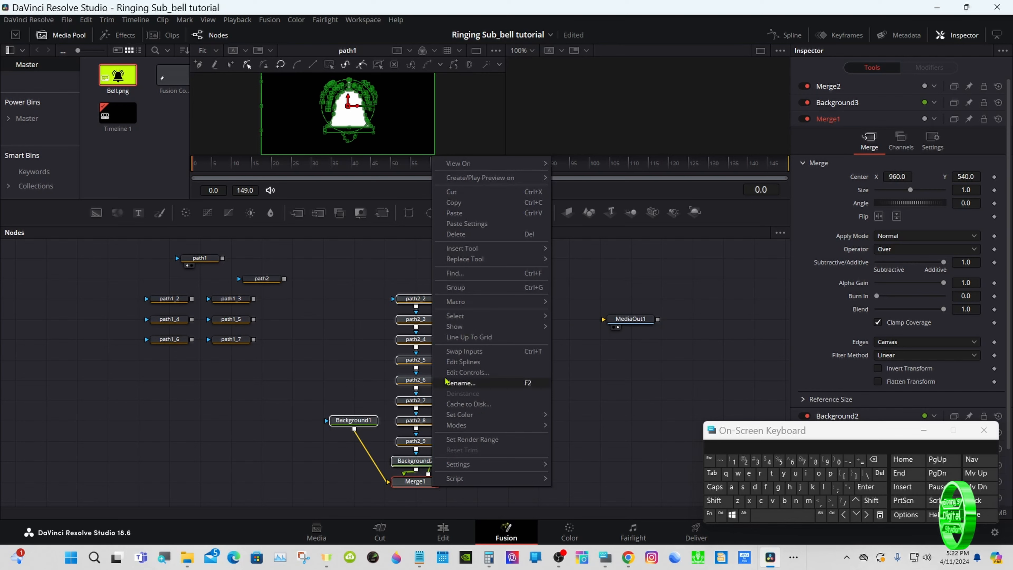
{"action": "left_click", "coordinate": [452, 192]}
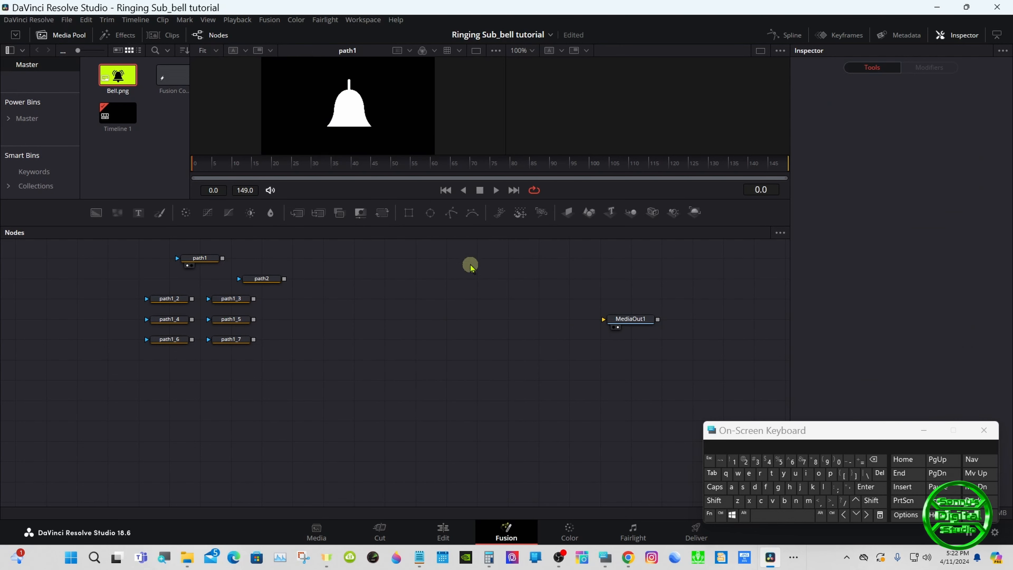
Step: Add an sPolygon shape node to the composition and place it beside path2
{"action": "left_click_drag", "start_coordinate": [469, 226], "coordinate": [466, 305]}
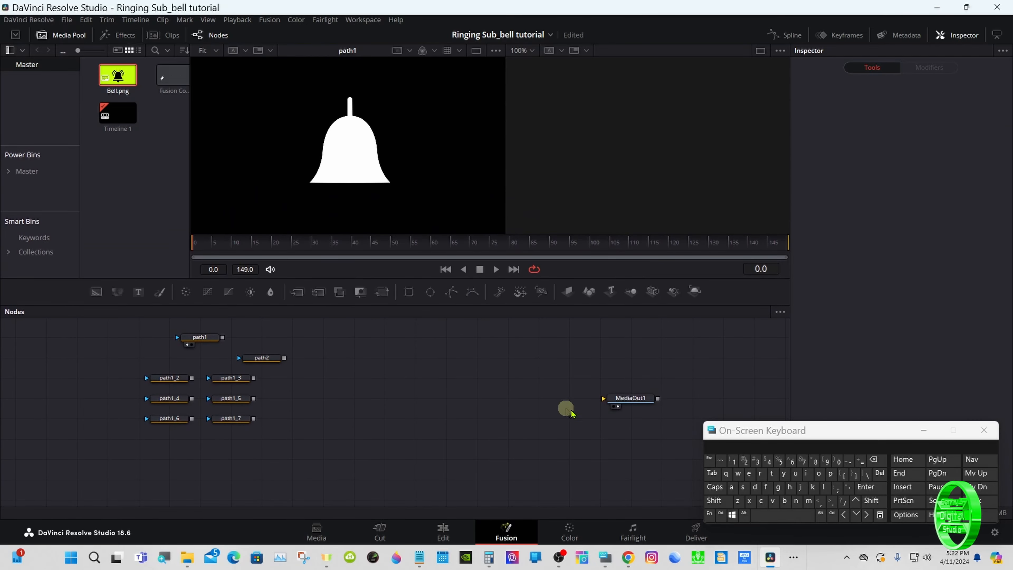
{"action": "left_click_drag", "start_coordinate": [732, 436], "coordinate": [723, 382]}
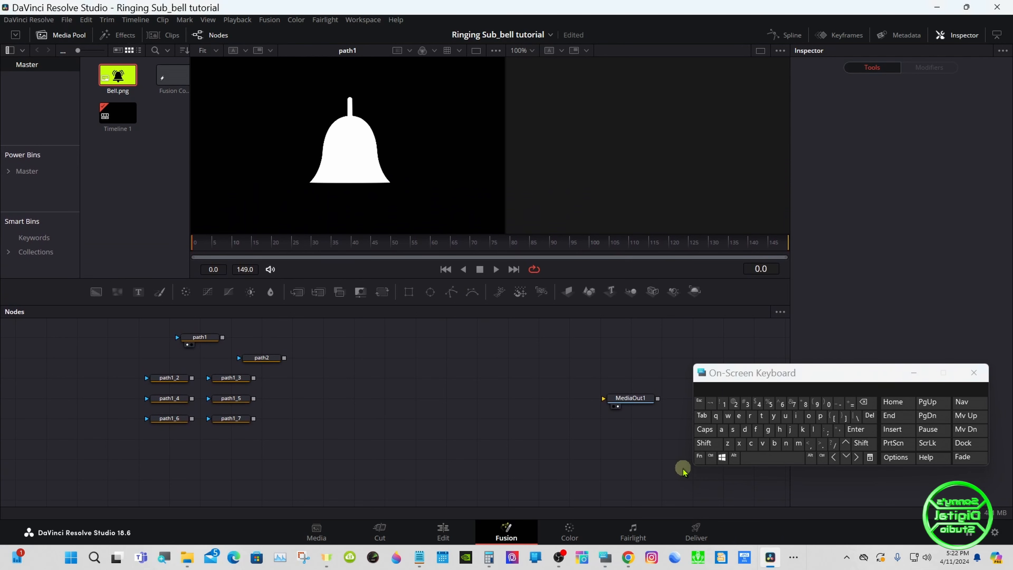
{"action": "left_click", "coordinate": [703, 445]}
{"action": "left_click", "coordinate": [755, 459]}
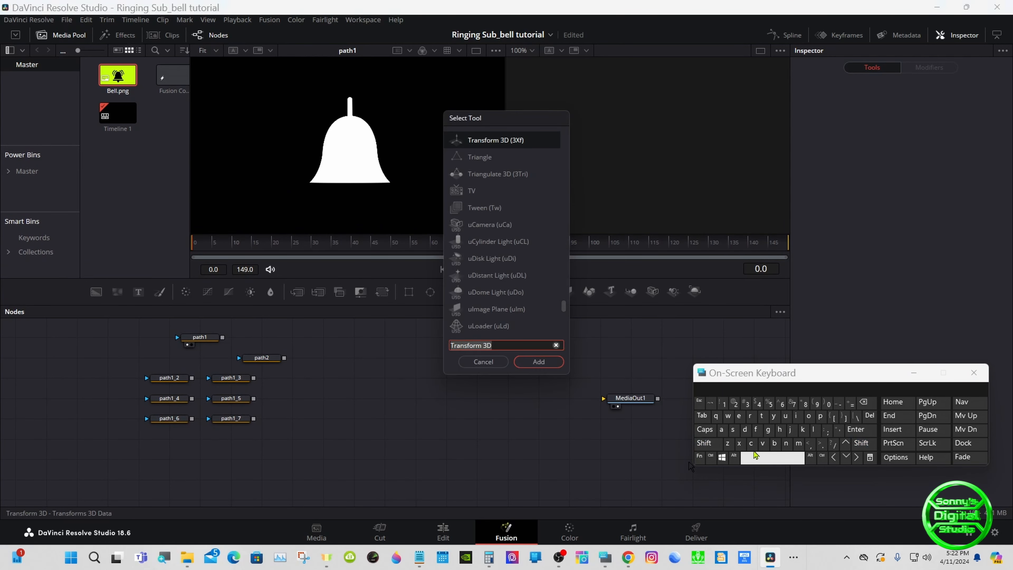
{"action": "left_click", "coordinate": [732, 429]}
{"action": "left_click", "coordinate": [819, 416]}
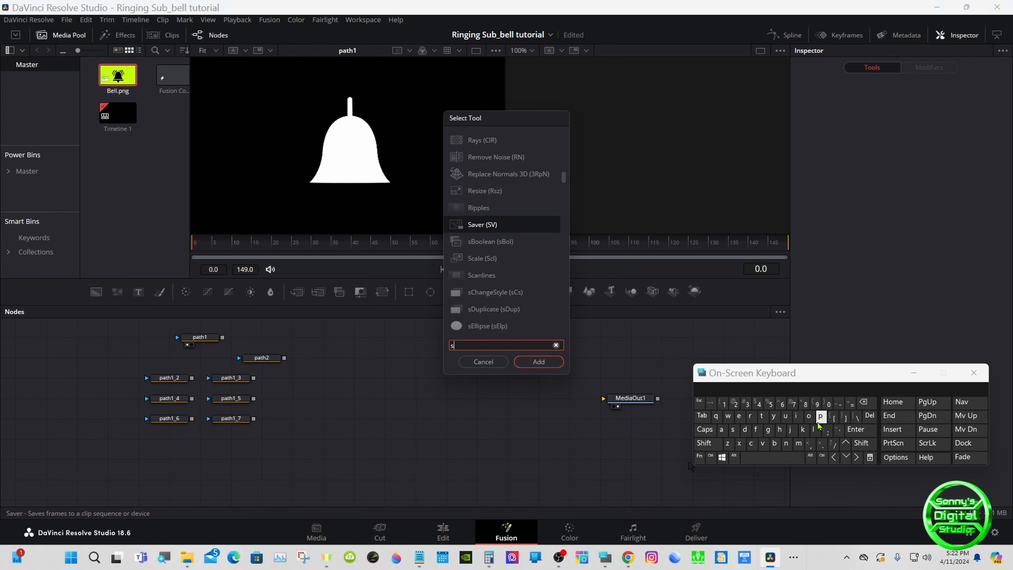
{"action": "left_click", "coordinate": [809, 416]}
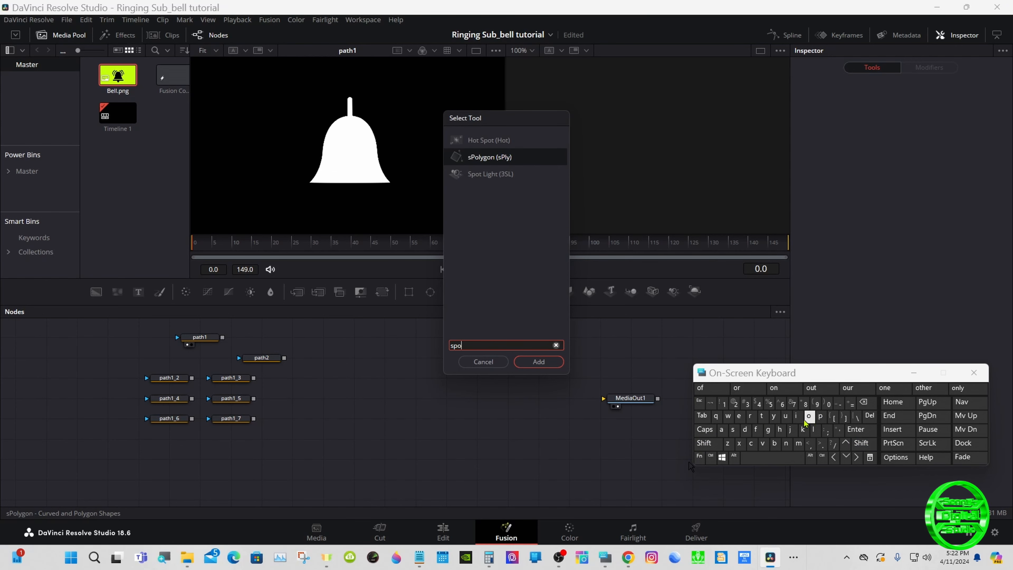
{"action": "left_click", "coordinate": [482, 157]}
{"action": "left_click", "coordinate": [525, 361]}
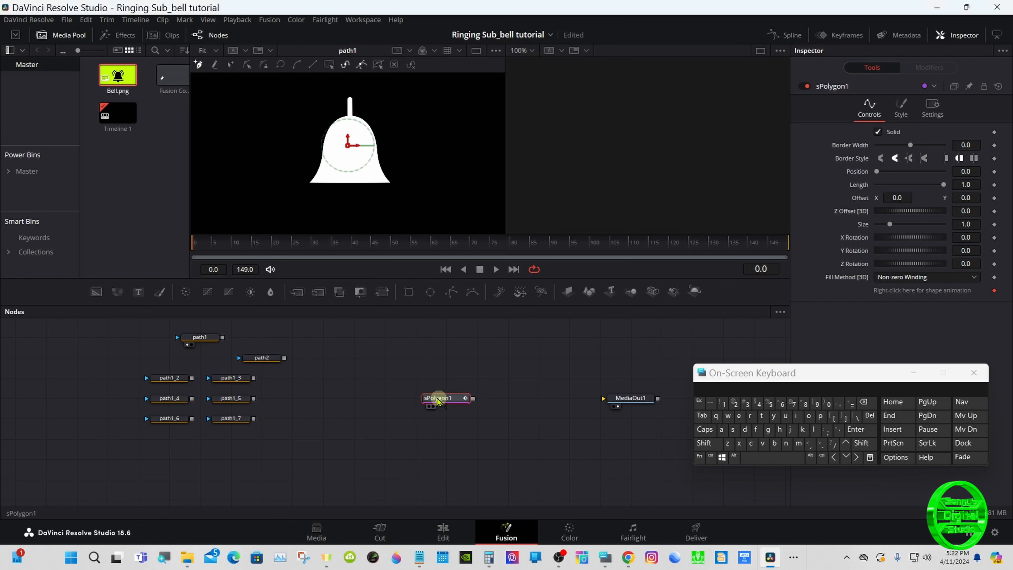
{"action": "left_click", "coordinate": [375, 358]}
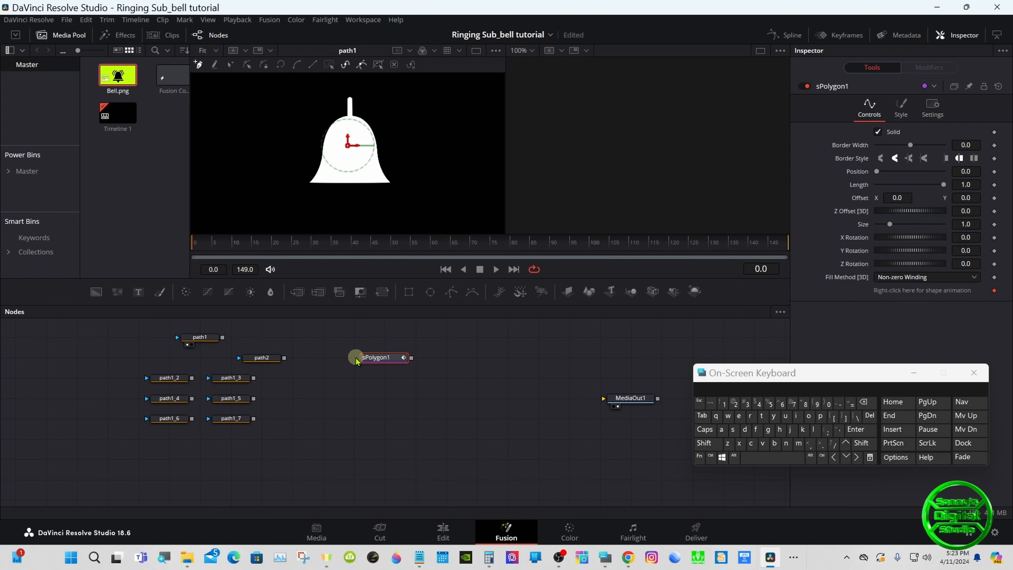
Step: Copy the sPolygon1 node and paste two duplicates, stacking them in a column directly beneath it
{"action": "right_click", "coordinate": [366, 360]}
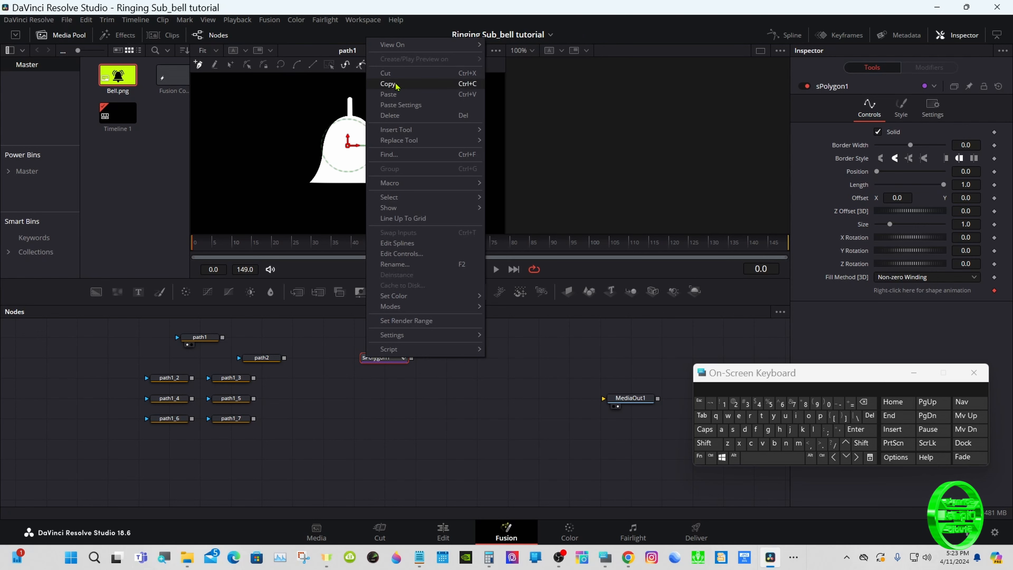
{"action": "left_click", "coordinate": [387, 84]}
{"action": "left_click", "coordinate": [388, 389]}
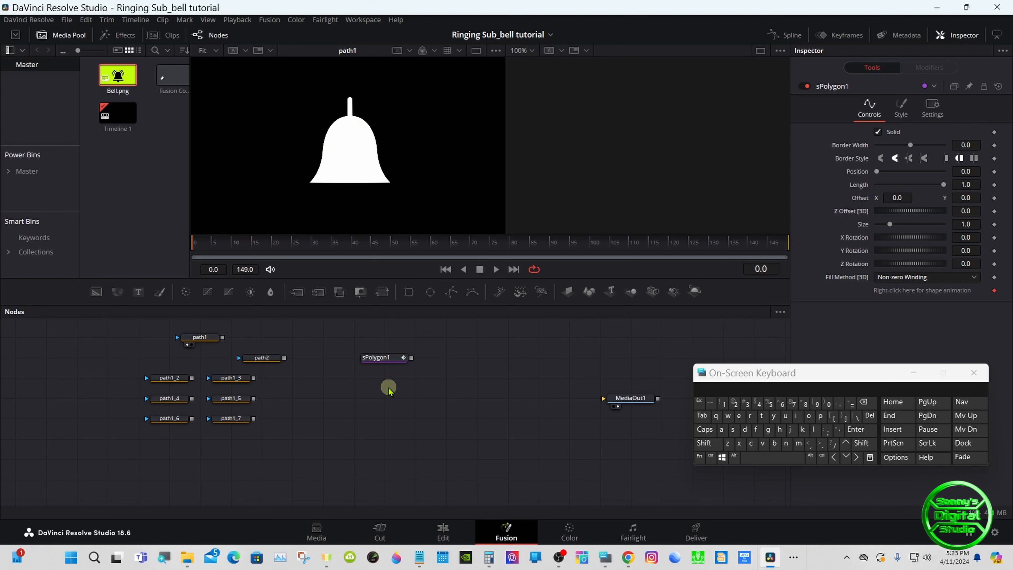
{"action": "right_click", "coordinate": [389, 390]}
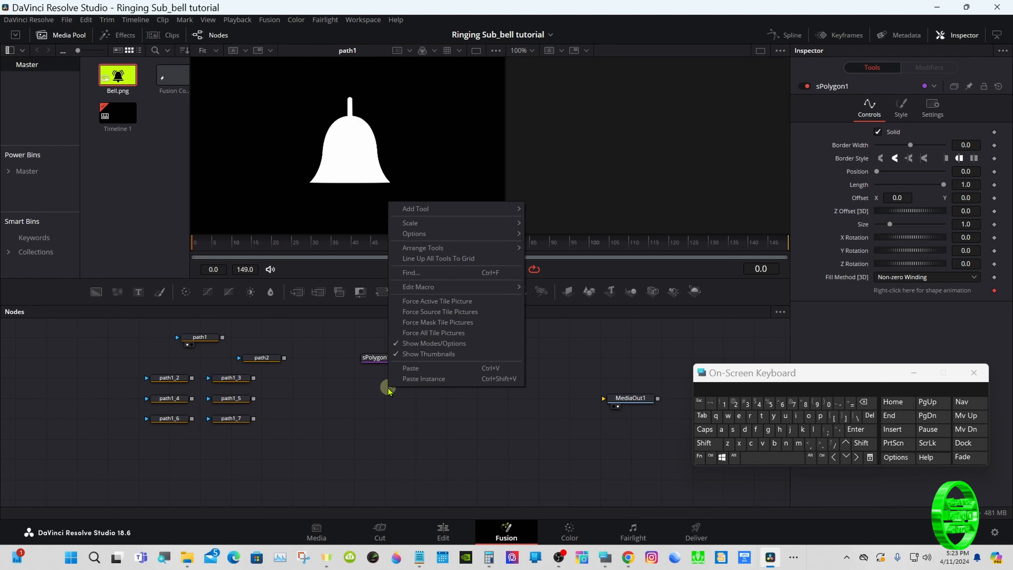
{"action": "left_click", "coordinate": [411, 370]}
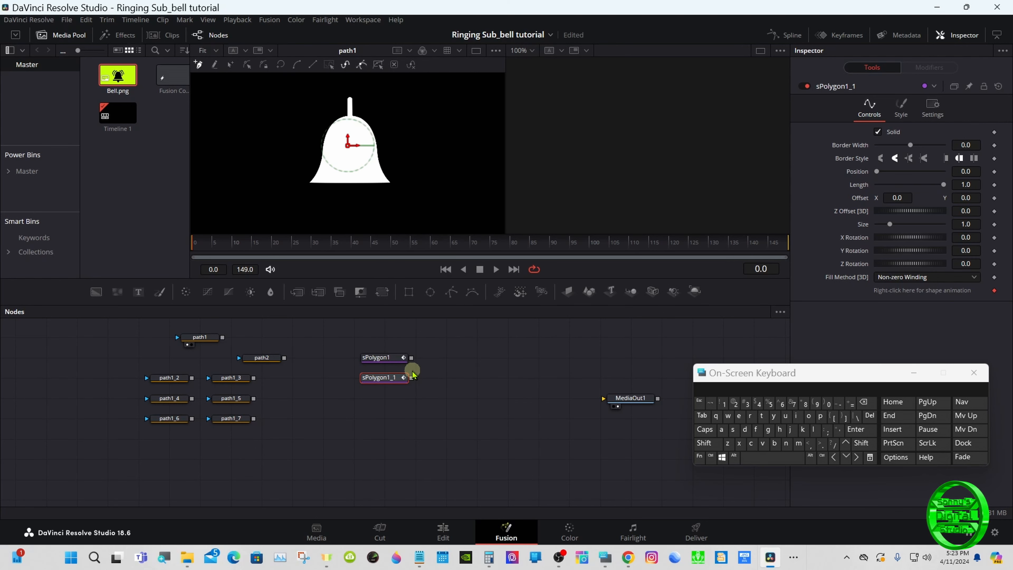
{"action": "right_click", "coordinate": [391, 416]}
{"action": "left_click", "coordinate": [412, 395]}
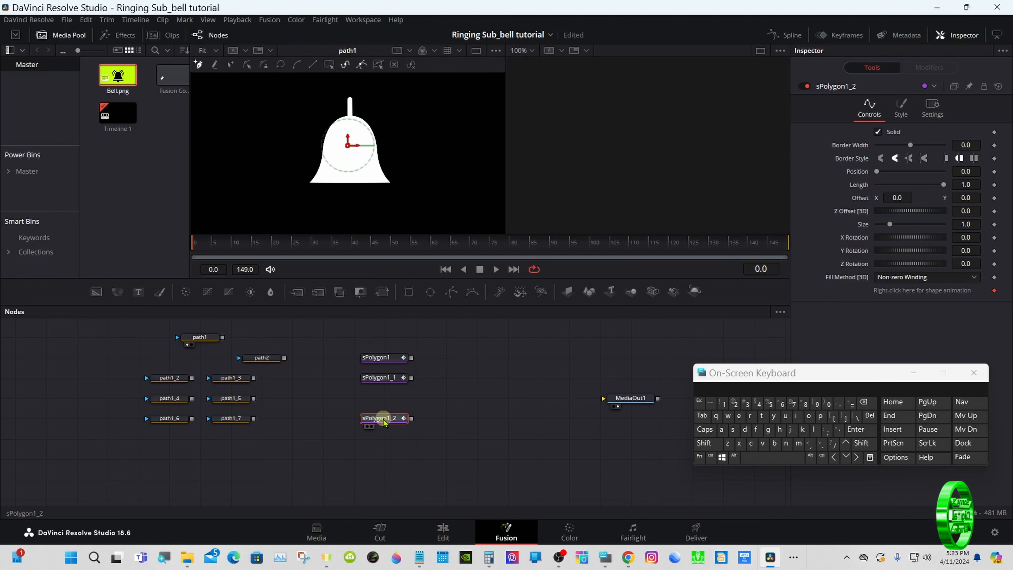
{"action": "left_click_drag", "start_coordinate": [383, 418], "coordinate": [383, 399]}
Step: Paste five more sPolygon duplicates down the same column, giving one shape node for each of the eight paths
{"action": "right_click", "coordinate": [382, 425]}
{"action": "left_click", "coordinate": [402, 405]}
{"action": "right_click", "coordinate": [402, 432]}
{"action": "left_click", "coordinate": [422, 411]}
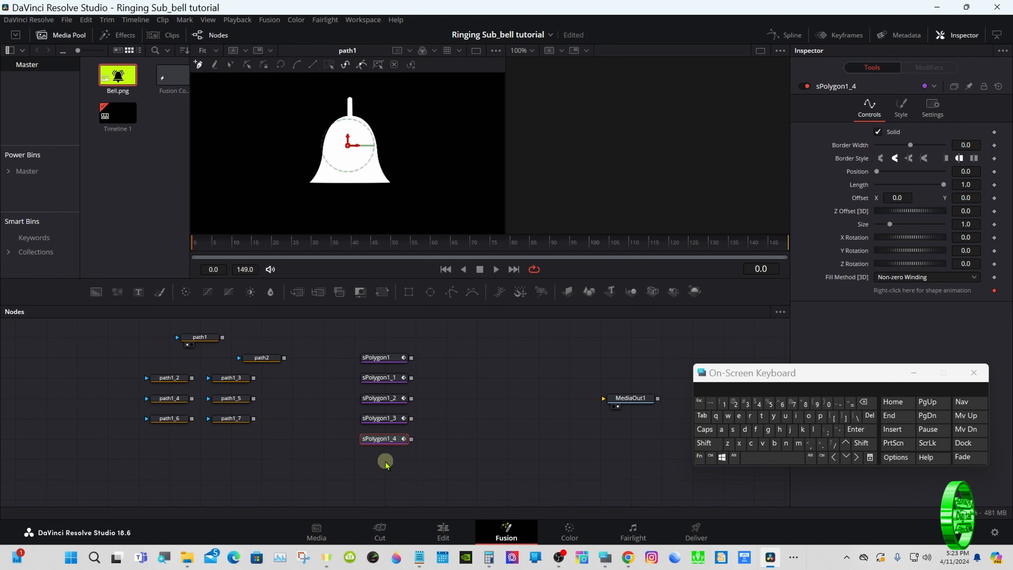
{"action": "right_click", "coordinate": [387, 462]}
{"action": "left_click", "coordinate": [401, 440]}
{"action": "right_click", "coordinate": [379, 487]}
{"action": "left_click", "coordinate": [419, 320]}
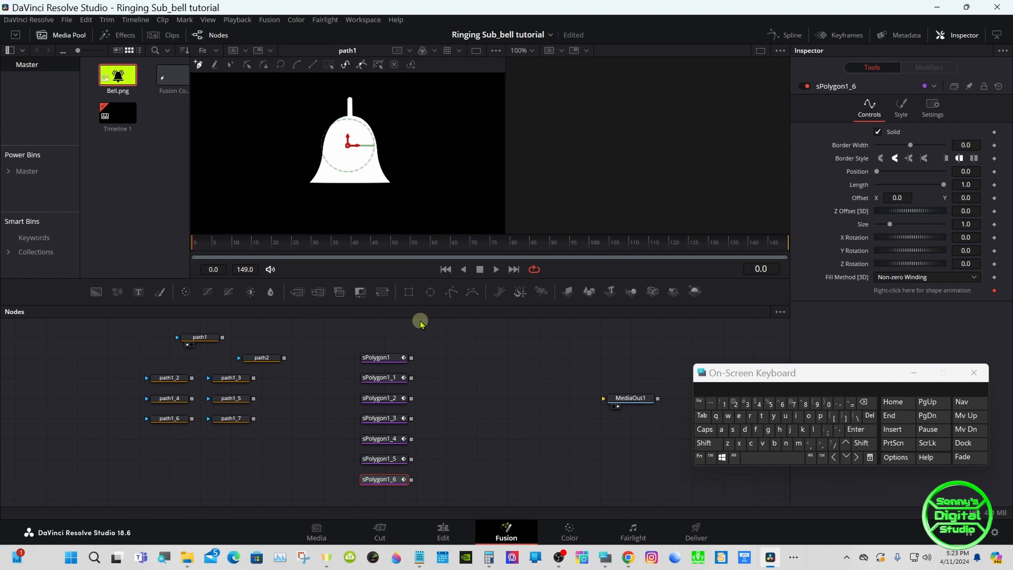
{"action": "right_click", "coordinate": [392, 488]}
{"action": "left_click", "coordinate": [417, 320]}
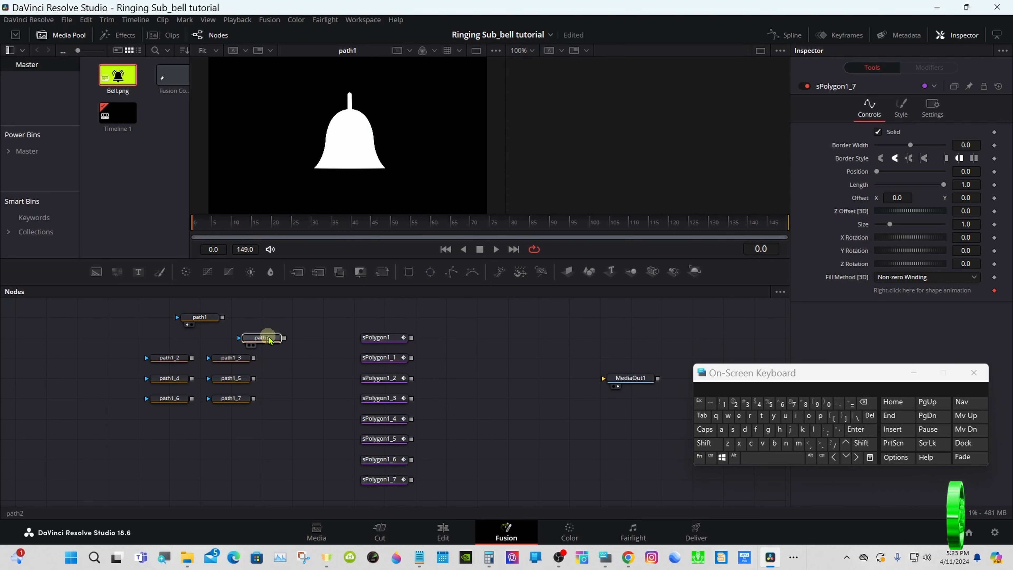
Step: Line up path1, path1_3, path1_5, path1_7, path1_6, path1_4 and path1_2 beside the sPolygon nodes, and set path2 apart in the sPolygon1_7 row
{"action": "left_click_drag", "start_coordinate": [257, 338], "coordinate": [287, 340]}
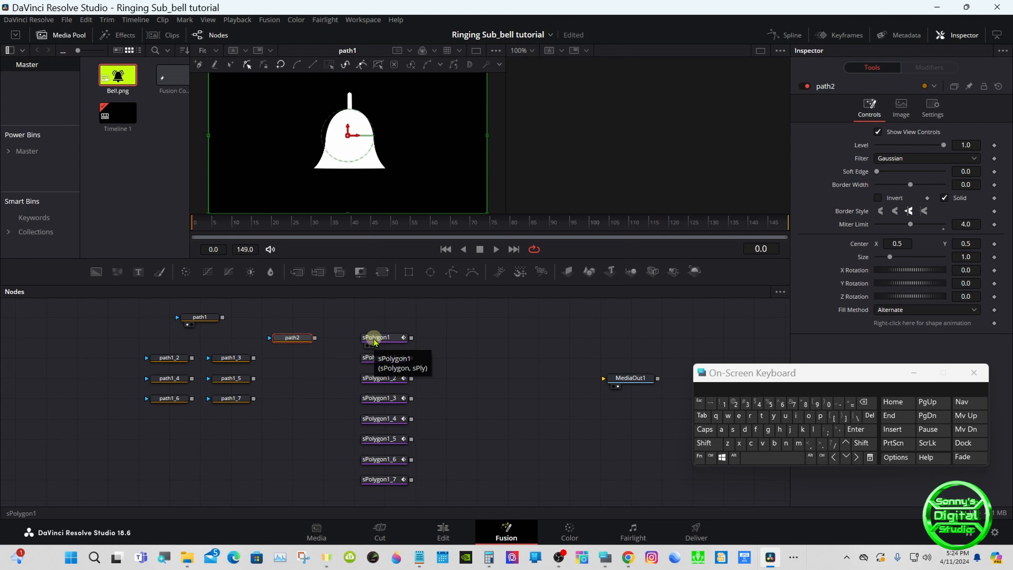
{"action": "left_click_drag", "start_coordinate": [303, 348], "coordinate": [273, 327]}
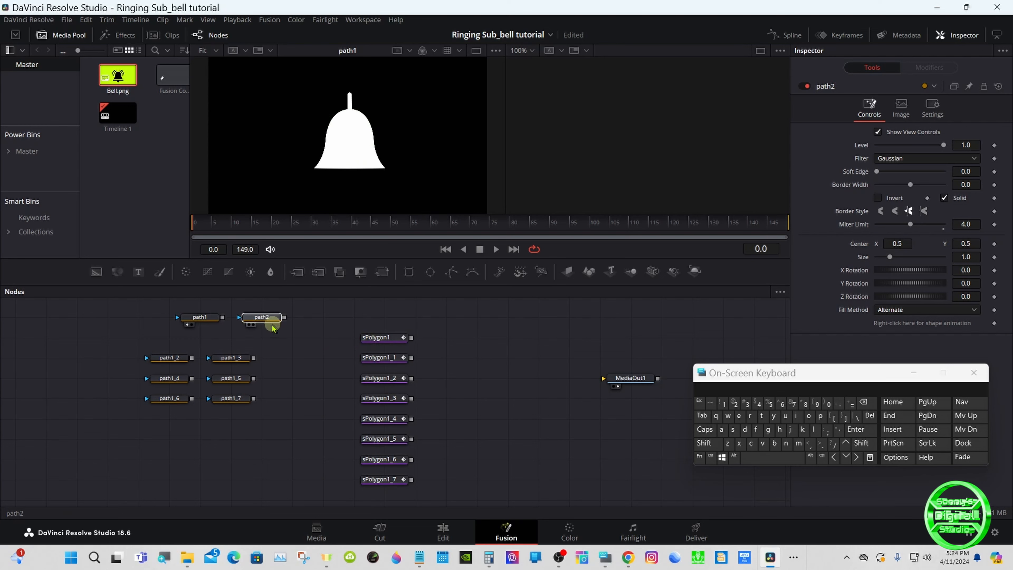
{"action": "left_click", "coordinate": [206, 319]}
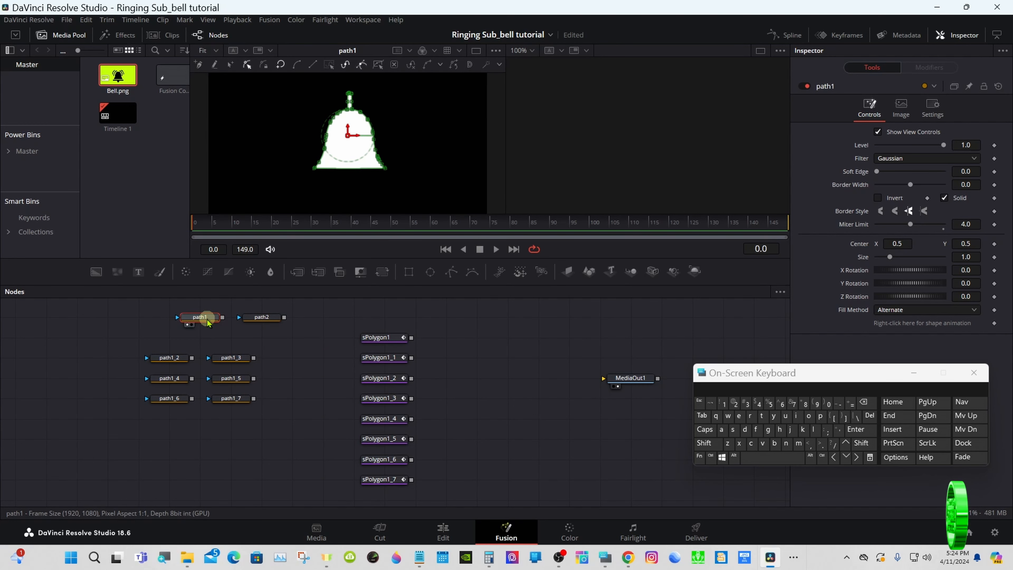
{"action": "left_click_drag", "start_coordinate": [207, 321], "coordinate": [338, 338]}
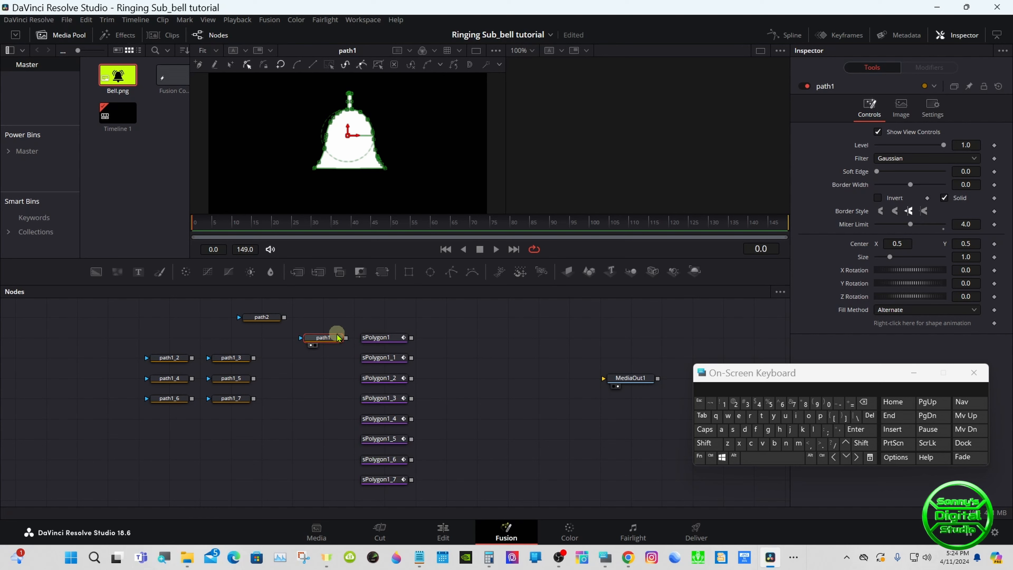
{"action": "left_click_drag", "start_coordinate": [232, 357], "coordinate": [324, 357]}
{"action": "left_click_drag", "start_coordinate": [238, 384], "coordinate": [328, 398]}
{"action": "left_click_drag", "start_coordinate": [175, 398], "coordinate": [326, 445]}
{"action": "left_click_drag", "start_coordinate": [176, 365], "coordinate": [326, 459]}
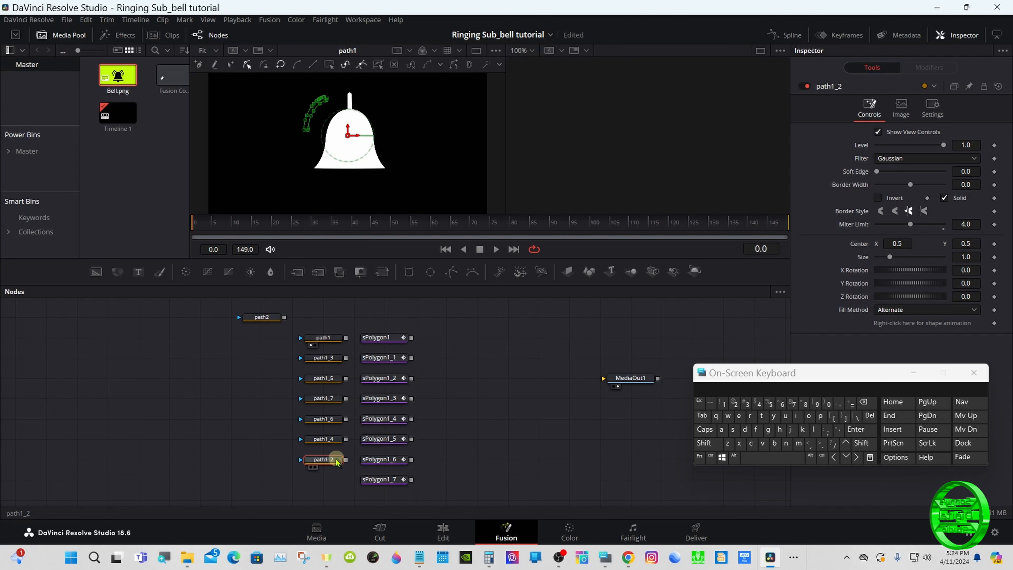
{"action": "left_click_drag", "start_coordinate": [257, 318], "coordinate": [259, 479]}
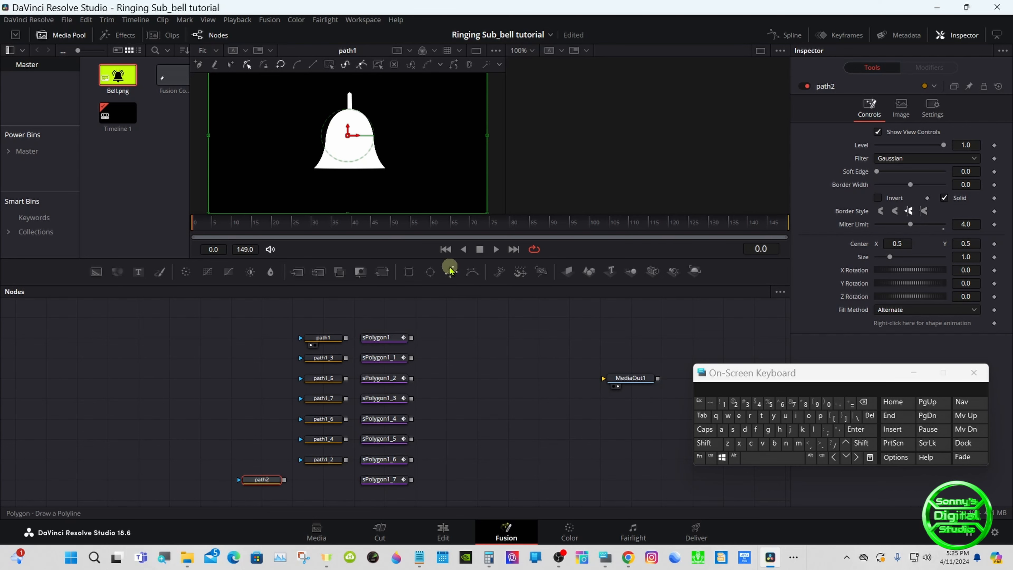
Step: Show sPolygon1 in the second viewer while path1 stays in the first
{"action": "left_click_drag", "start_coordinate": [448, 283], "coordinate": [446, 280]}
{"action": "left_click", "coordinate": [392, 343]}
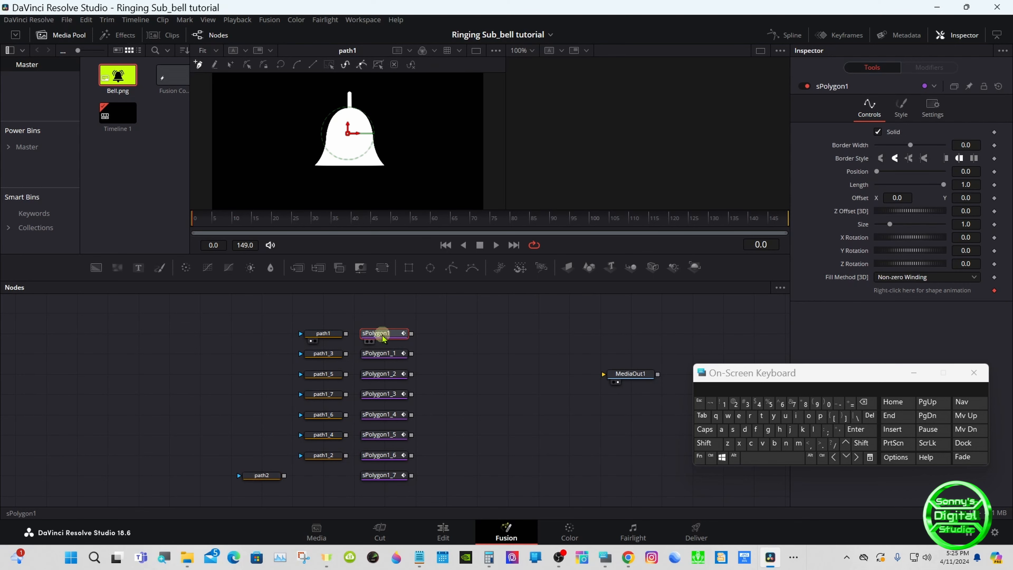
{"action": "left_click", "coordinate": [371, 342]}
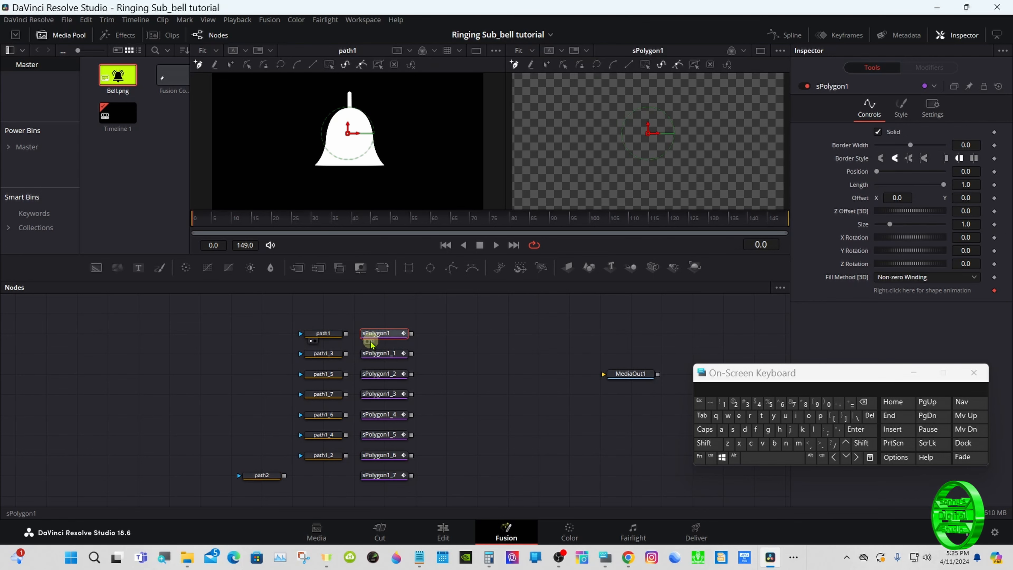
Step: Select all points of the path1 bell outline in its viewer and copy its polyline
{"action": "left_click", "coordinate": [315, 340]}
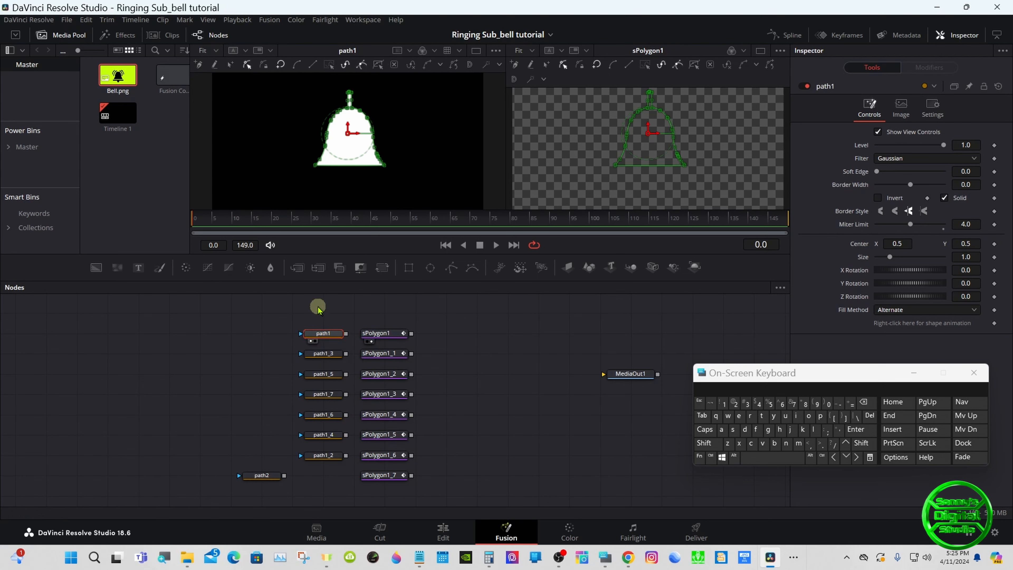
{"action": "left_click_drag", "start_coordinate": [321, 282], "coordinate": [320, 300]}
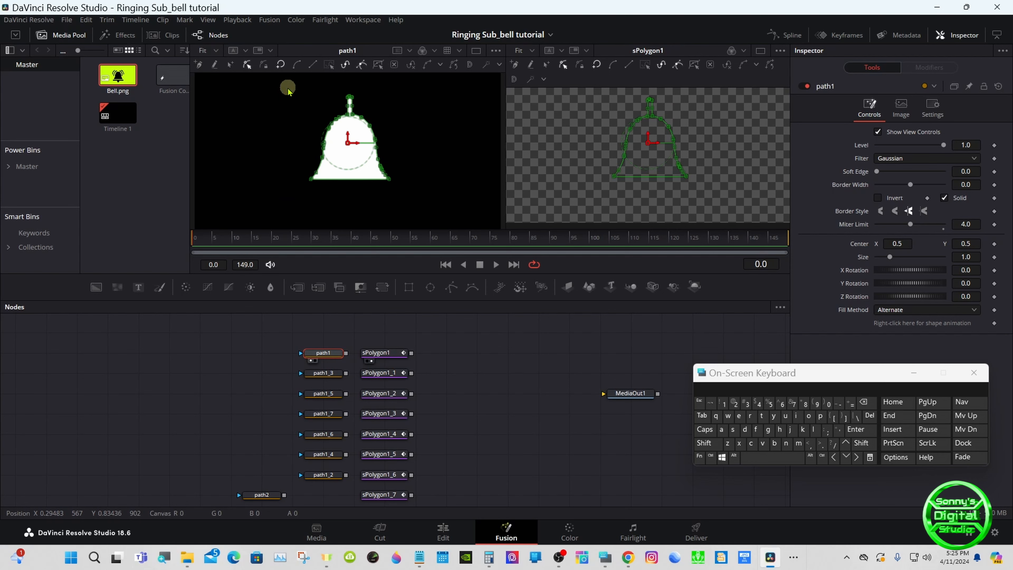
{"action": "left_click_drag", "start_coordinate": [297, 90], "coordinate": [401, 204]}
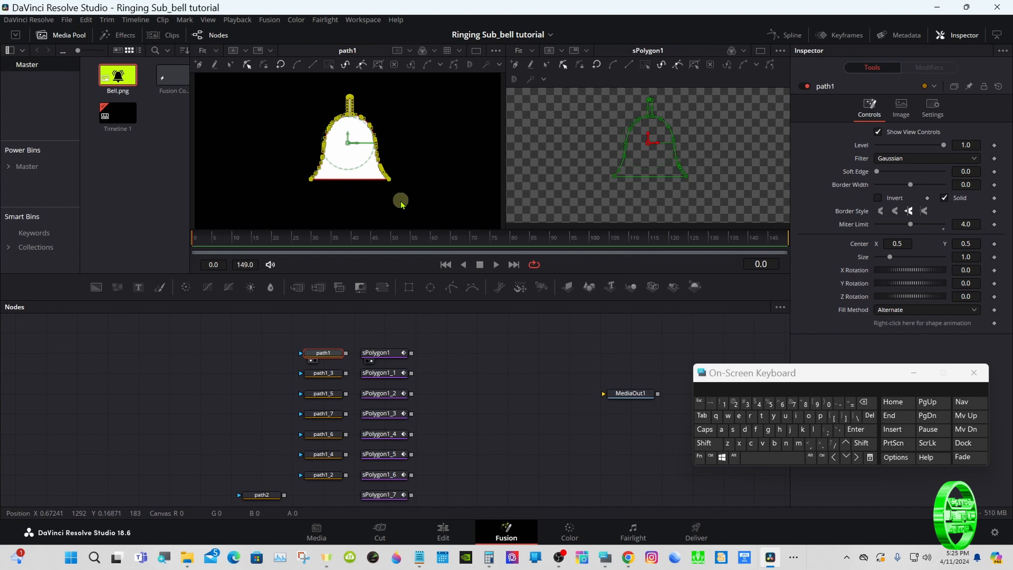
{"action": "right_click", "coordinate": [387, 179]}
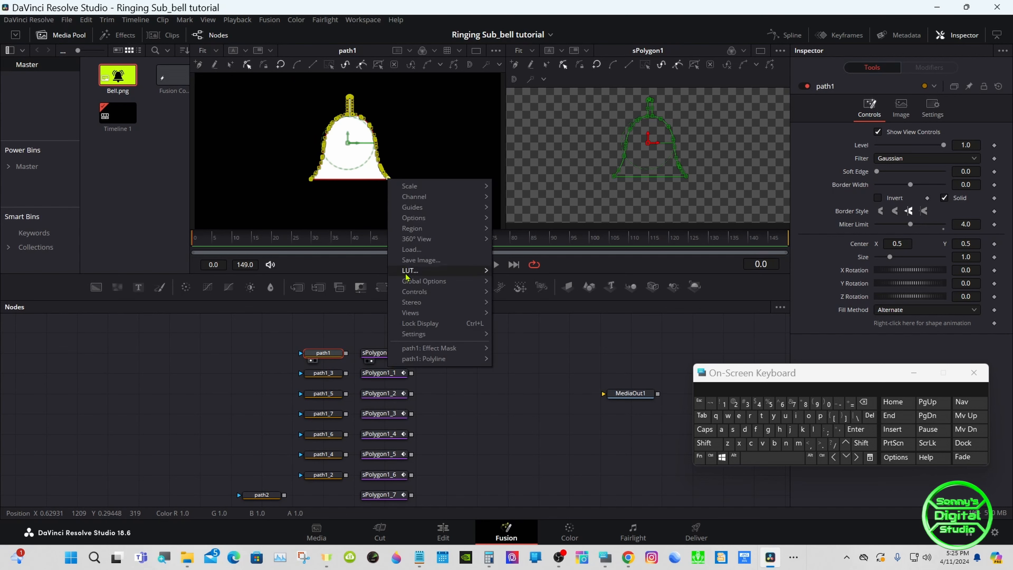
{"action": "mouse_move", "coordinate": [449, 361]}
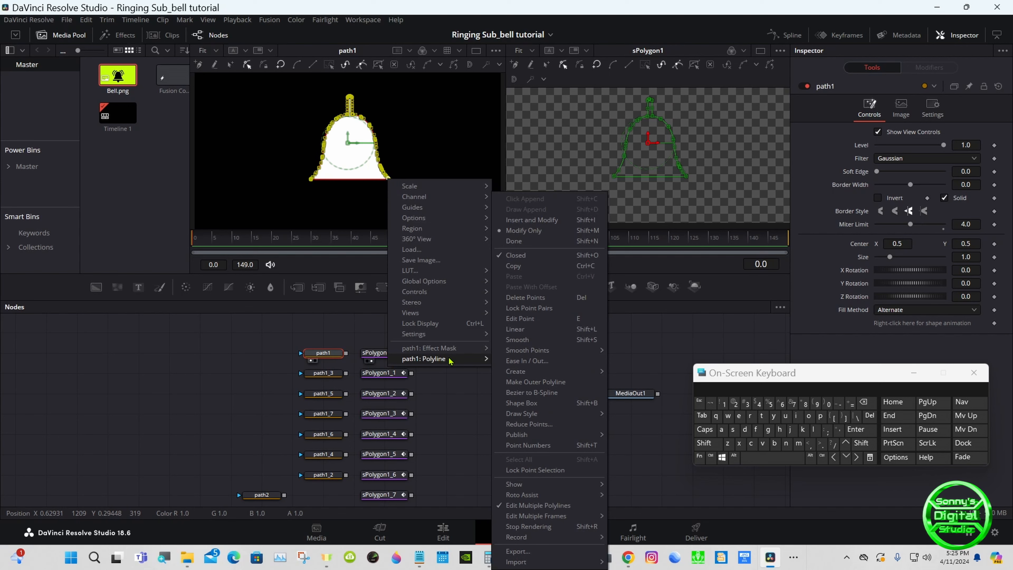
{"action": "left_click", "coordinate": [521, 267]}
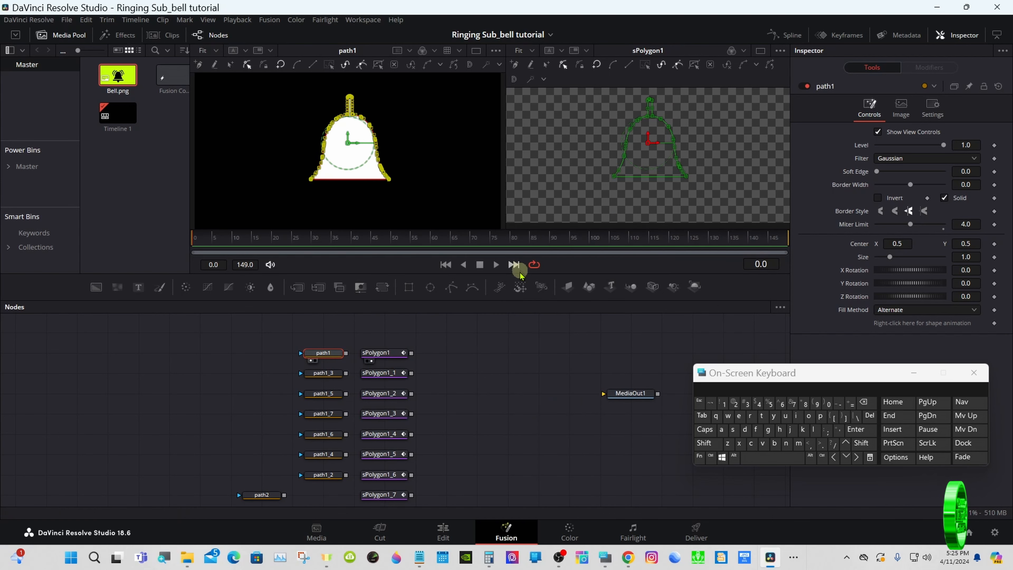
Step: Paste the copied bell outline into the polyline of sPolygon1
{"action": "left_click", "coordinate": [381, 357]}
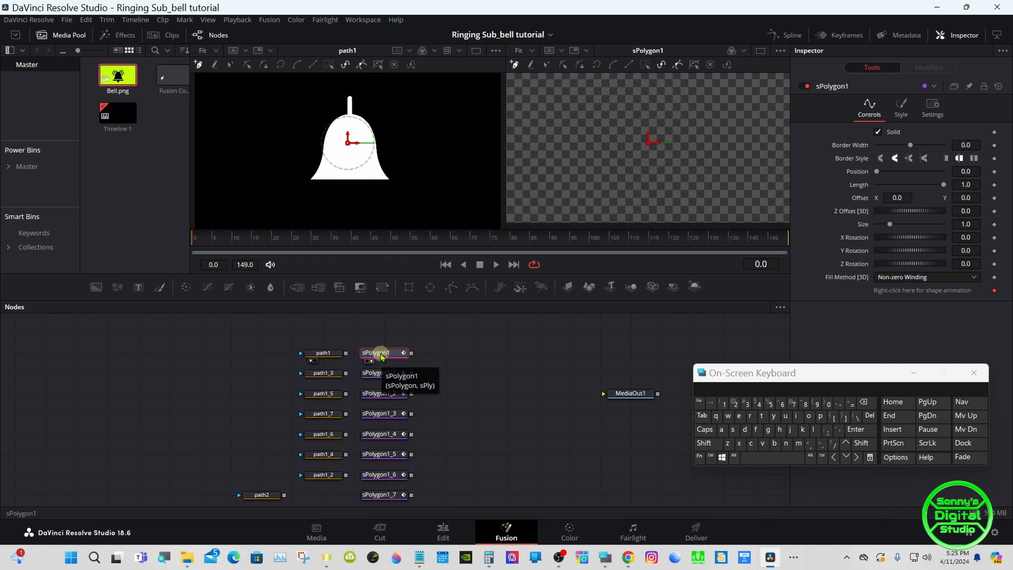
{"action": "right_click", "coordinate": [581, 163]}
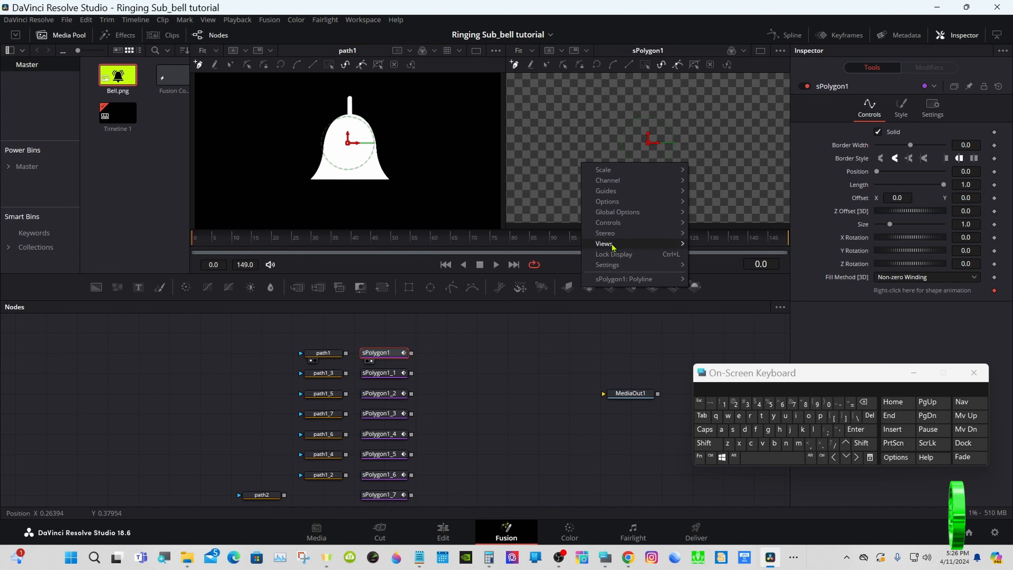
{"action": "mouse_move", "coordinate": [631, 283]}
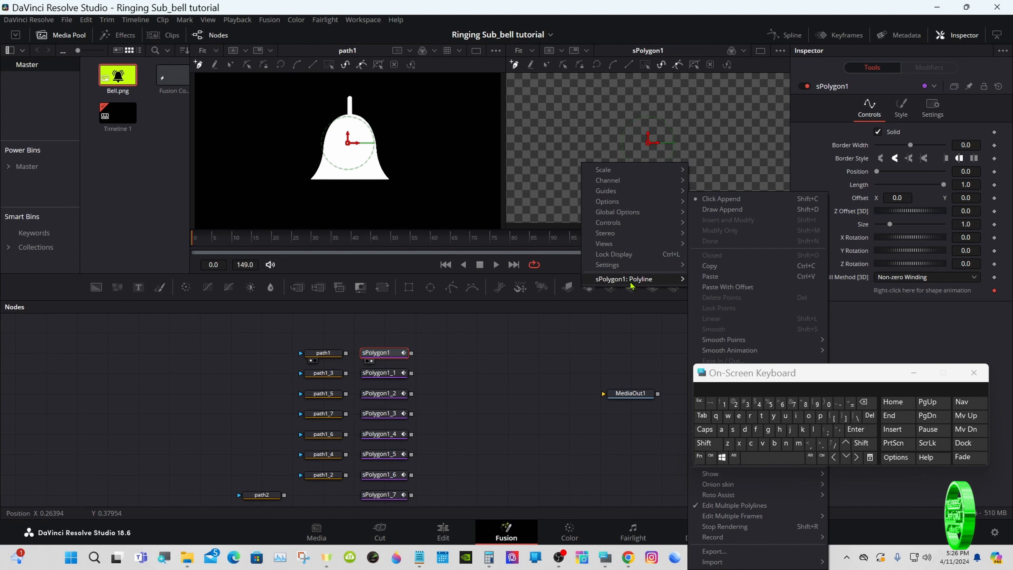
{"action": "left_click", "coordinate": [721, 277]}
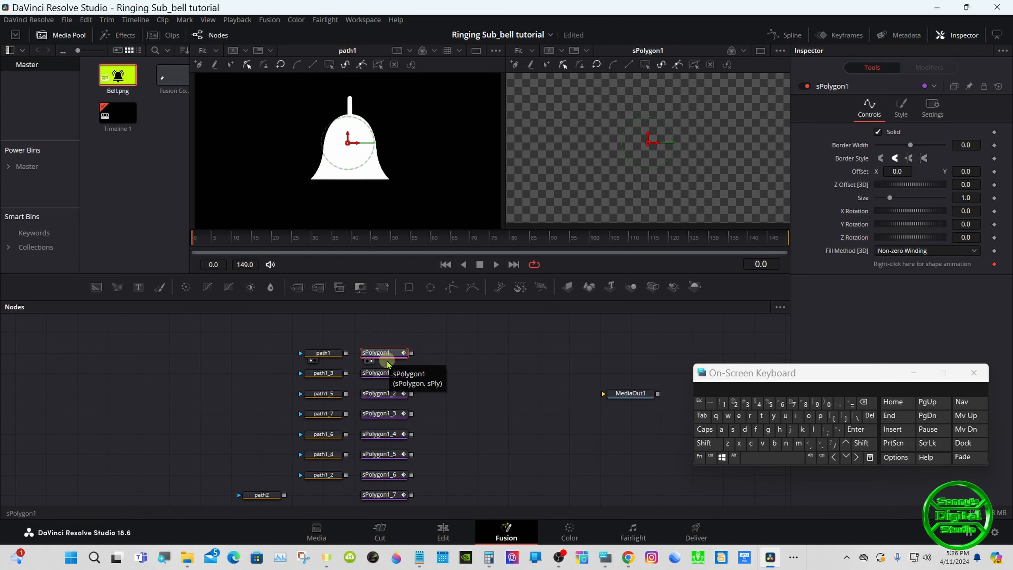
Step: Select all points of the path1_3 arc and copy its polyline
{"action": "left_click", "coordinate": [324, 373]}
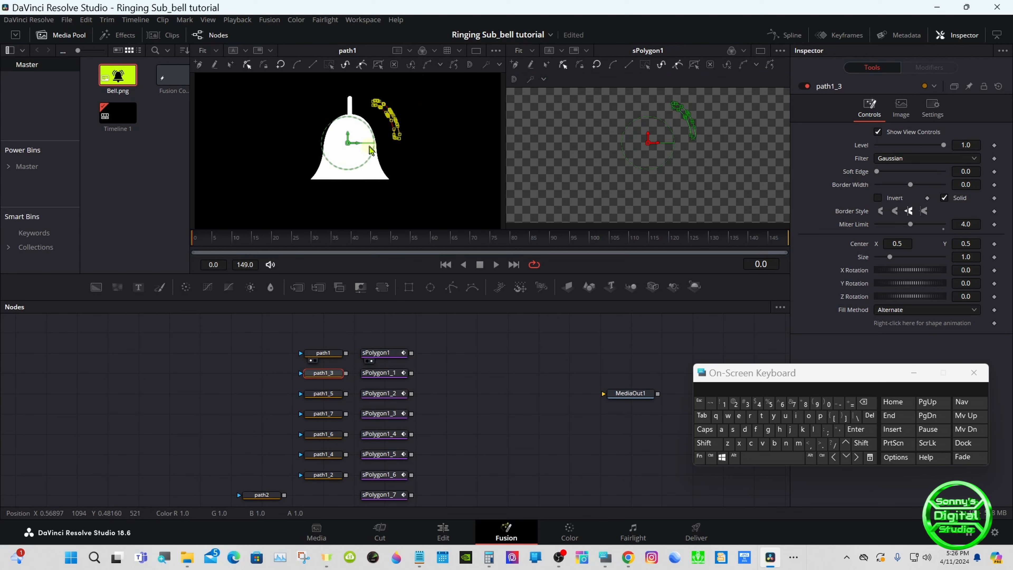
{"action": "right_click", "coordinate": [394, 139]}
{"action": "mouse_move", "coordinate": [432, 316]}
{"action": "left_click", "coordinate": [527, 269]}
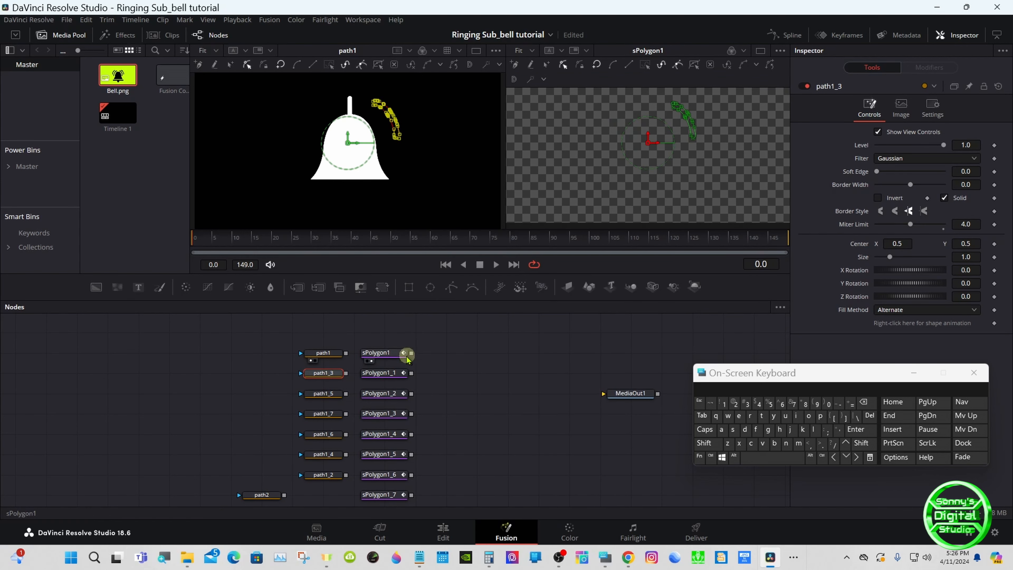
Step: Paste the copied path1_3 arc into the polyline of sPolygon1_1
{"action": "left_click", "coordinate": [383, 373]}
{"action": "right_click", "coordinate": [547, 153]}
{"action": "mouse_move", "coordinate": [664, 258]}
{"action": "left_click", "coordinate": [689, 278]}
Step: Select all points of the path1_5 arc and copy its polyline
{"action": "left_click", "coordinate": [329, 393]}
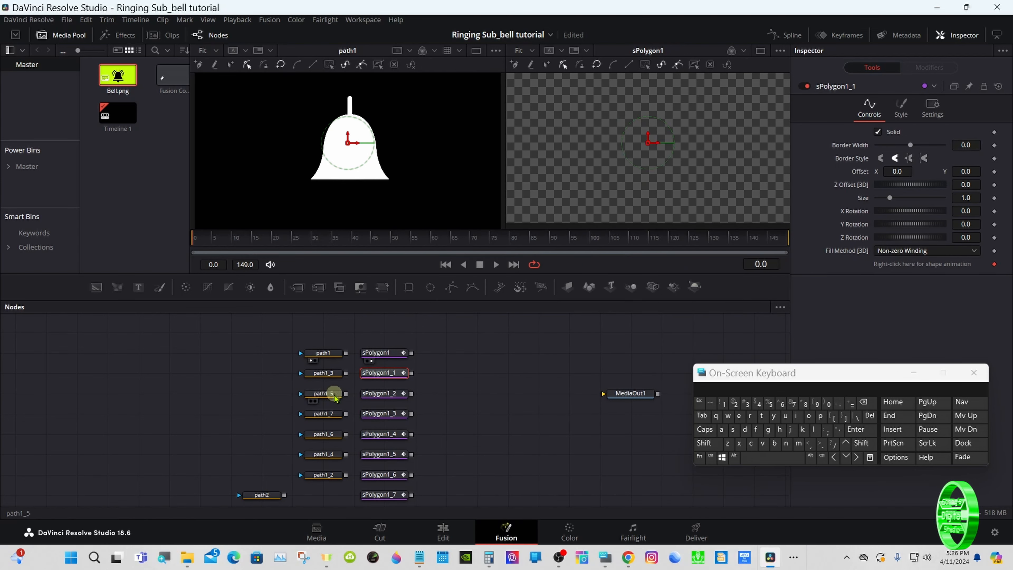
{"action": "right_click", "coordinate": [383, 147]}
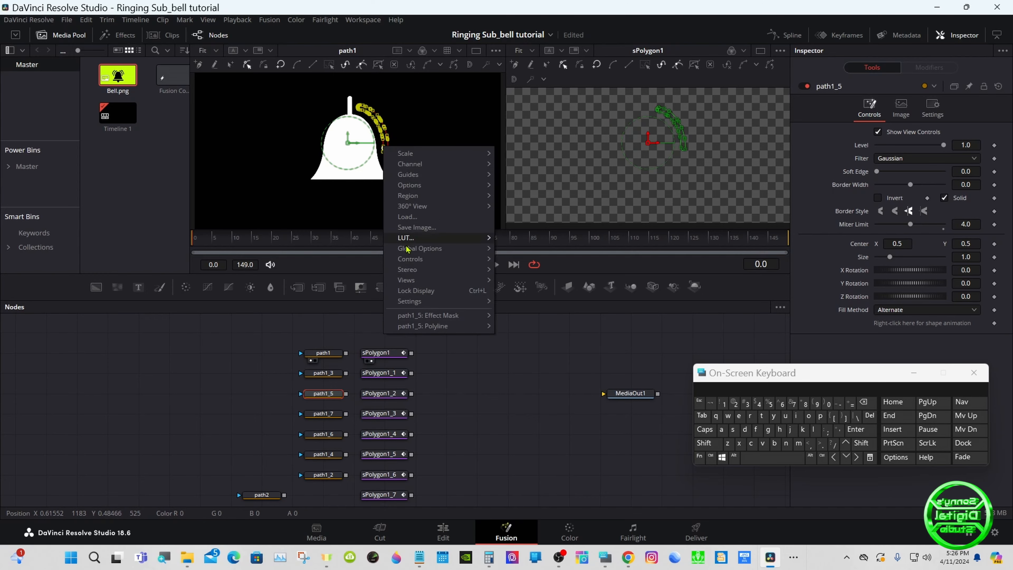
{"action": "mouse_move", "coordinate": [428, 326]}
{"action": "left_click", "coordinate": [527, 268]}
Step: Paste the copied path1_5 arc into the polyline of sPolygon1_2
{"action": "left_click", "coordinate": [379, 394]}
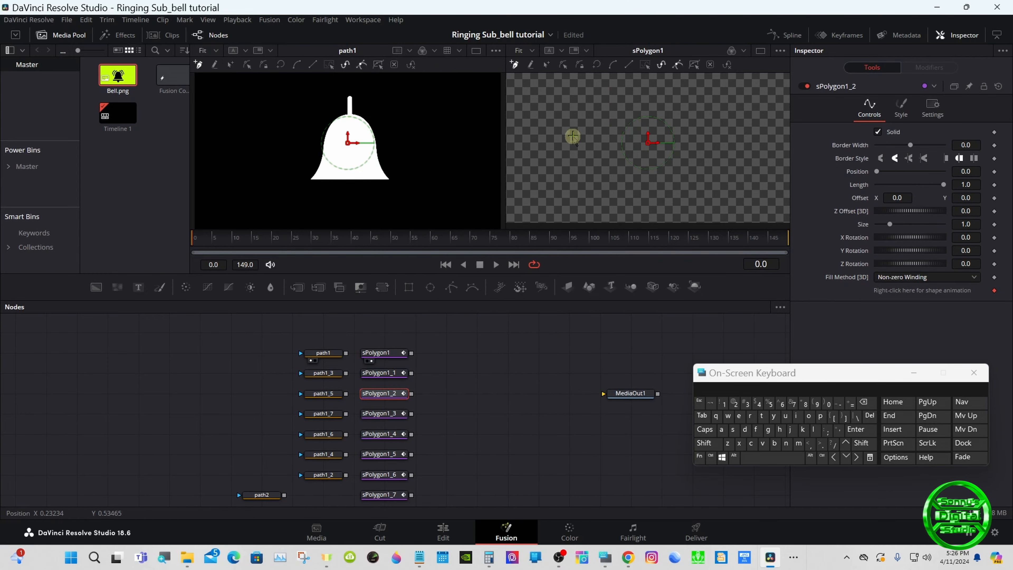
{"action": "right_click", "coordinate": [572, 135]}
{"action": "mouse_move", "coordinate": [609, 251]}
{"action": "left_click", "coordinate": [705, 280]}
Step: Select all points of the path1_7 clapper shape below the bell and copy its polyline
{"action": "left_click", "coordinate": [325, 413]}
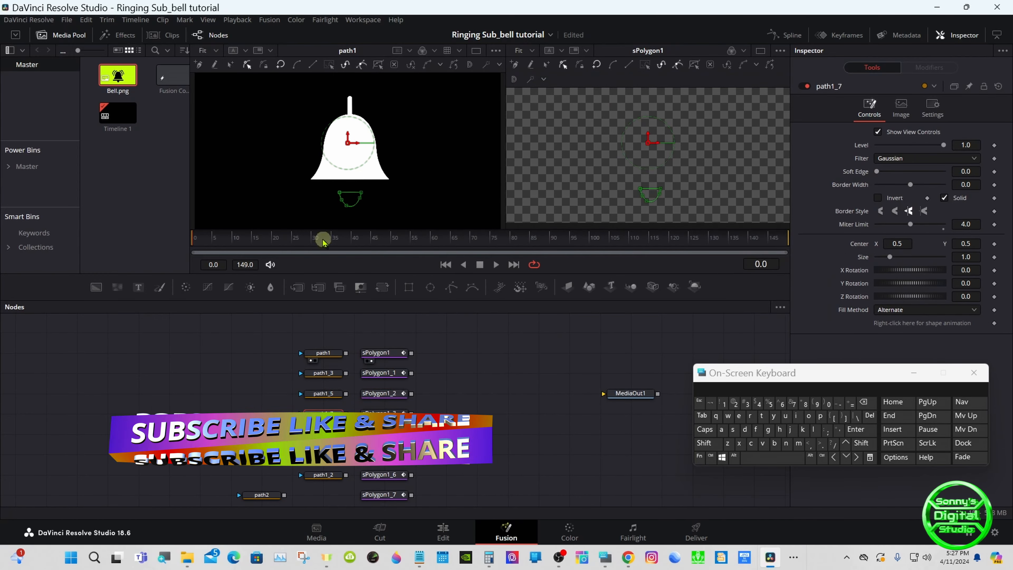
{"action": "left_click_drag", "start_coordinate": [304, 178], "coordinate": [365, 209]}
{"action": "right_click", "coordinate": [344, 202]}
{"action": "mouse_move", "coordinate": [395, 384]}
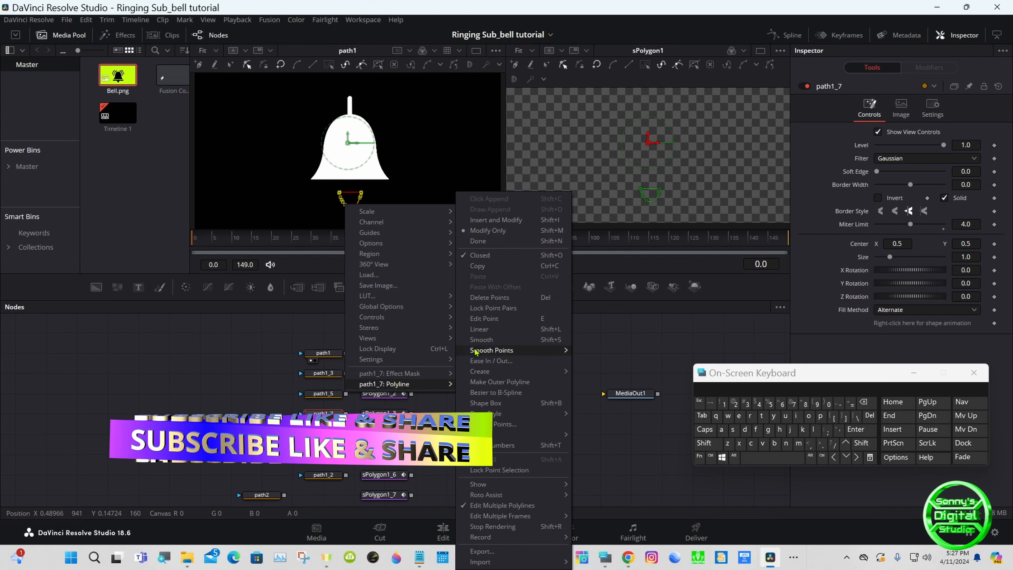
{"action": "left_click", "coordinate": [487, 270]}
Step: Paste the copied clapper outline into the polyline of sPolygon1_3
{"action": "left_click", "coordinate": [380, 413]}
{"action": "right_click", "coordinate": [565, 112]}
{"action": "mouse_move", "coordinate": [610, 228]}
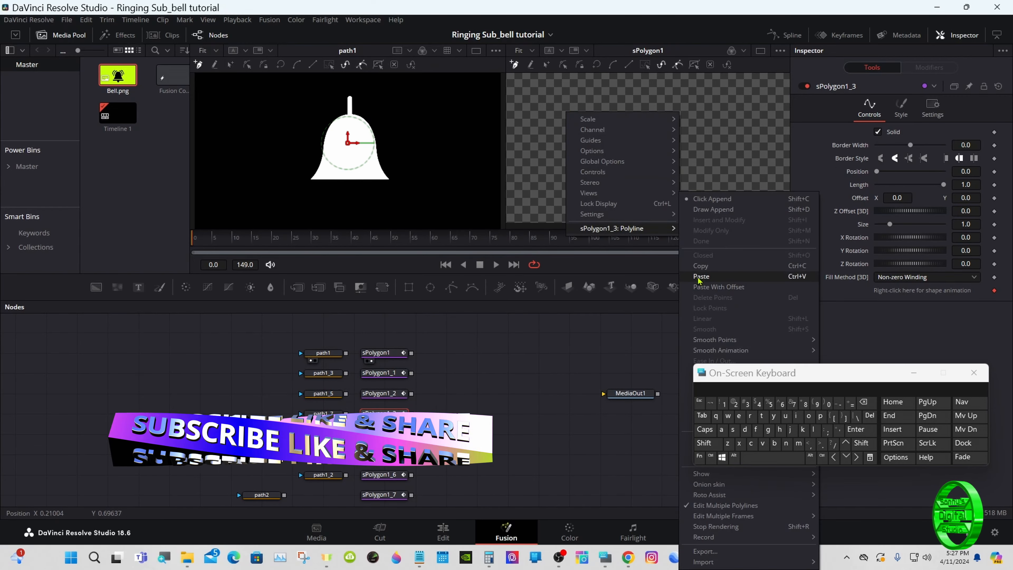
{"action": "left_click", "coordinate": [699, 279]}
Step: Select all points of the path1_6 bar at the bell's base and copy its polyline
{"action": "left_click", "coordinate": [323, 434]}
{"action": "left_click_drag", "start_coordinate": [284, 170], "coordinate": [391, 195]}
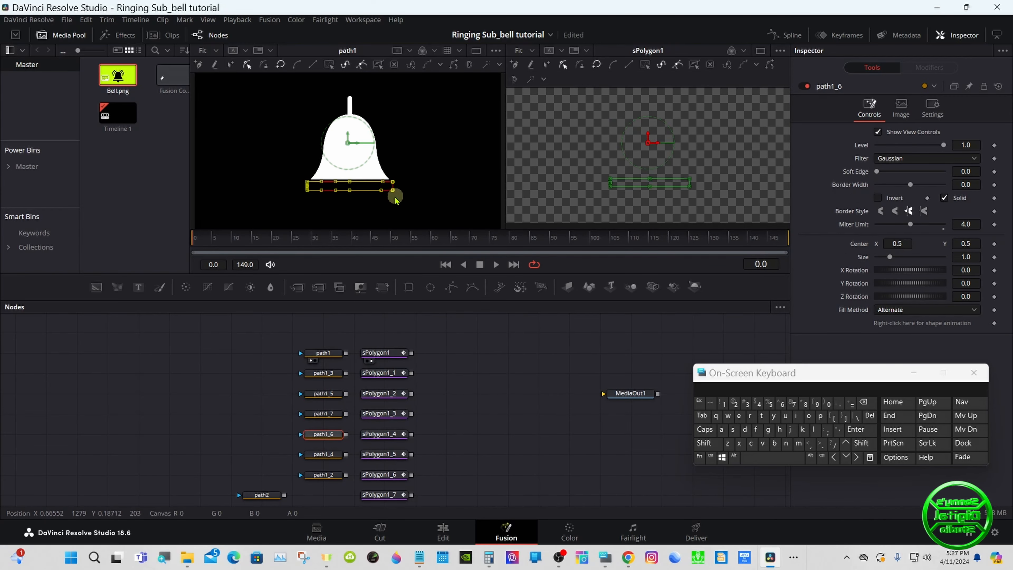
{"action": "right_click", "coordinate": [392, 191]}
{"action": "mouse_move", "coordinate": [432, 370]}
{"action": "left_click", "coordinate": [558, 267]}
Step: Paste the copied base bar outline into the polyline of sPolygon1_4
{"action": "left_click", "coordinate": [381, 434]}
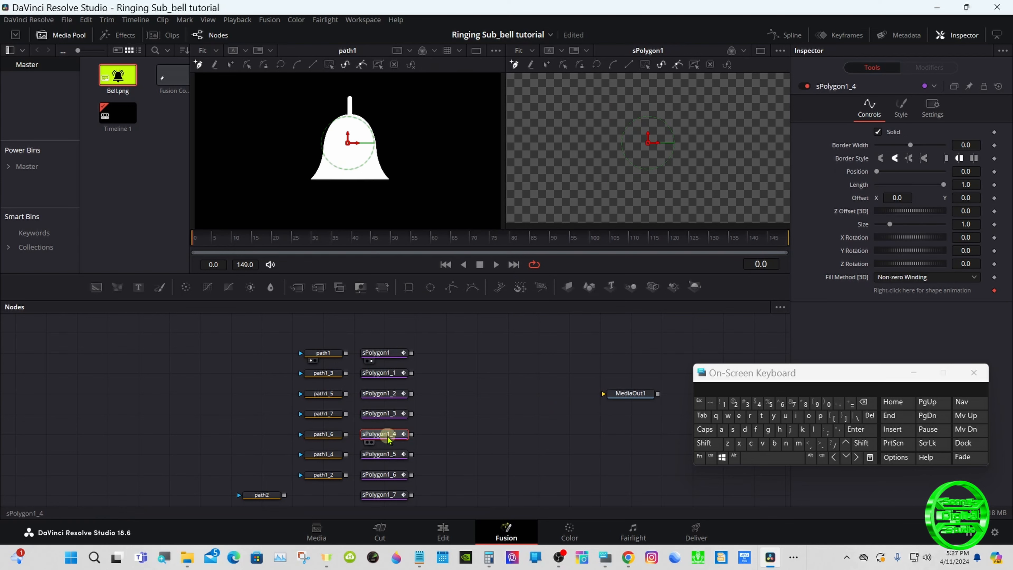
{"action": "right_click", "coordinate": [569, 149]}
{"action": "mouse_move", "coordinate": [614, 263]}
{"action": "left_click", "coordinate": [706, 323]}
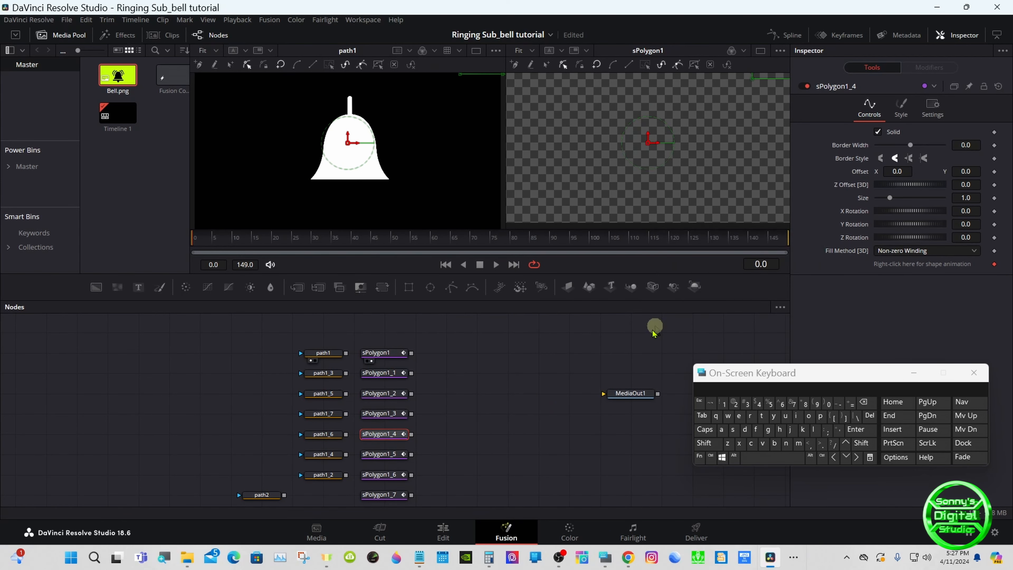
Step: Select all points of the path1_4 arc and copy its polyline
{"action": "left_click", "coordinate": [323, 454]}
{"action": "left_click_drag", "start_coordinate": [285, 98], "coordinate": [375, 171]}
{"action": "right_click", "coordinate": [307, 144]}
{"action": "mouse_move", "coordinate": [388, 333]}
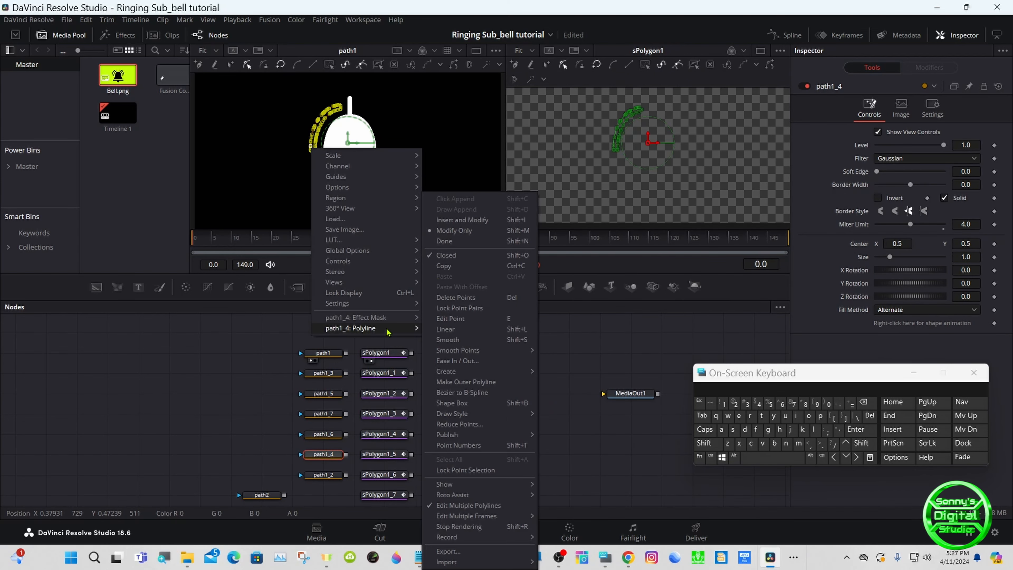
{"action": "left_click", "coordinate": [441, 267]}
Step: Paste the copied path1_4 arc into the polyline of sPolygon1_5
{"action": "left_click", "coordinate": [383, 454]}
{"action": "right_click", "coordinate": [594, 138]}
{"action": "mouse_move", "coordinate": [614, 203]}
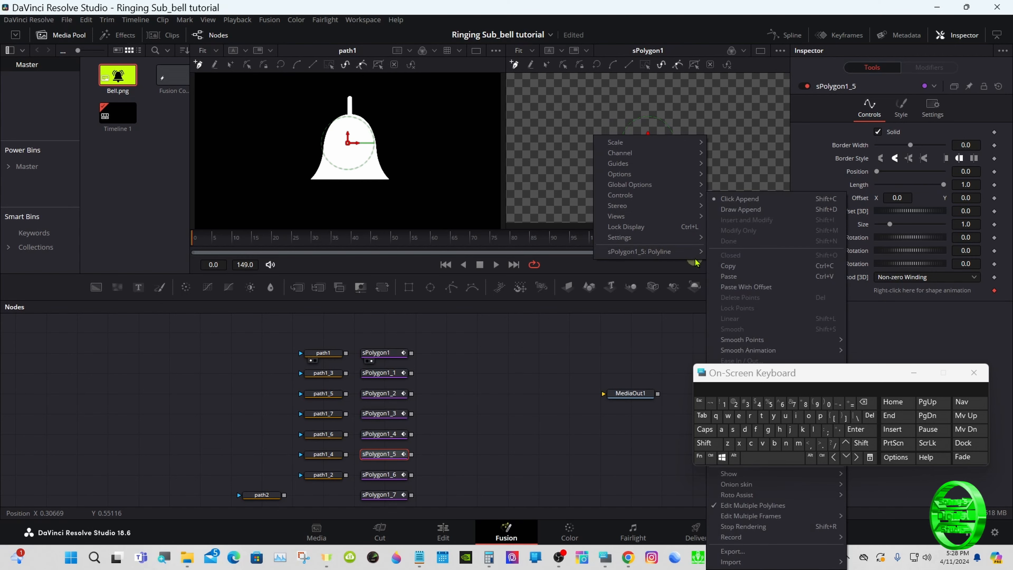
{"action": "left_click", "coordinate": [737, 277]}
Step: Select all points of the path1_2 arc and copy its polyline
{"action": "left_click", "coordinate": [309, 474]}
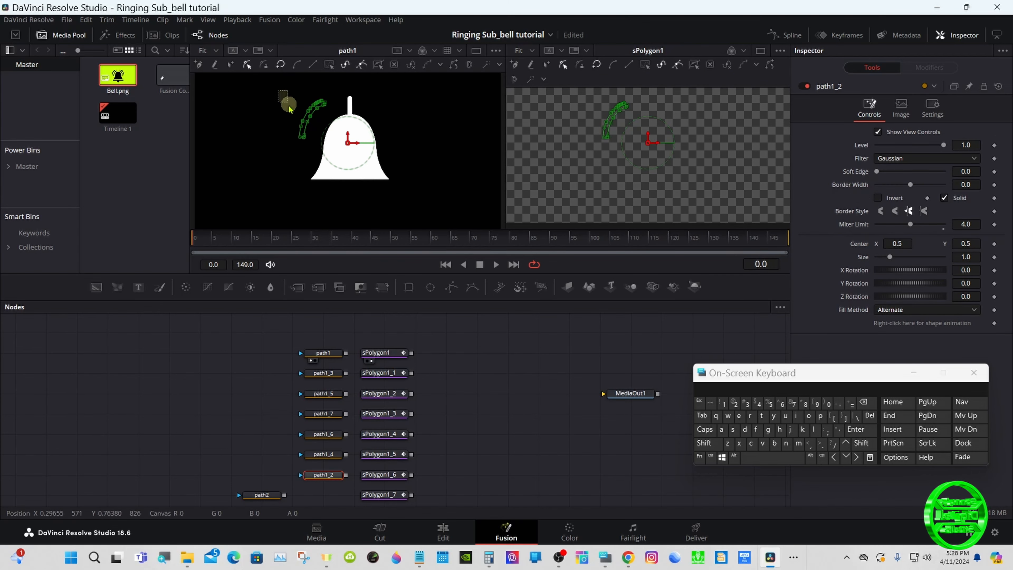
{"action": "left_click_drag", "start_coordinate": [282, 92], "coordinate": [374, 170]}
{"action": "right_click", "coordinate": [311, 145]}
{"action": "mouse_move", "coordinate": [385, 305]}
{"action": "left_click", "coordinate": [442, 269]}
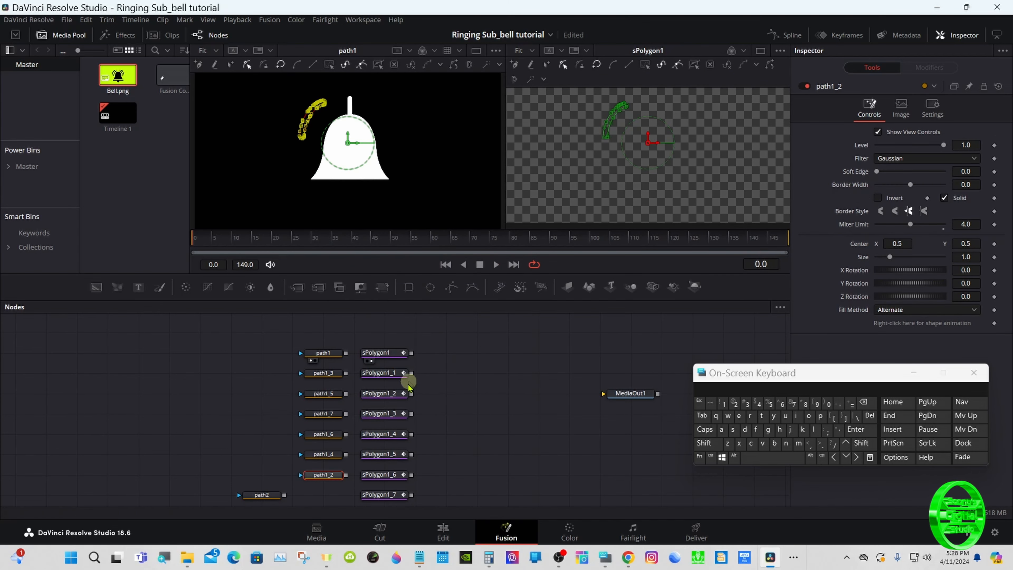
Step: Paste the copied path1_2 arc into the polyline of sPolygon1_6
{"action": "left_click", "coordinate": [396, 471]}
{"action": "right_click", "coordinate": [566, 152]}
{"action": "mouse_move", "coordinate": [634, 274]}
{"action": "left_click", "coordinate": [738, 277]}
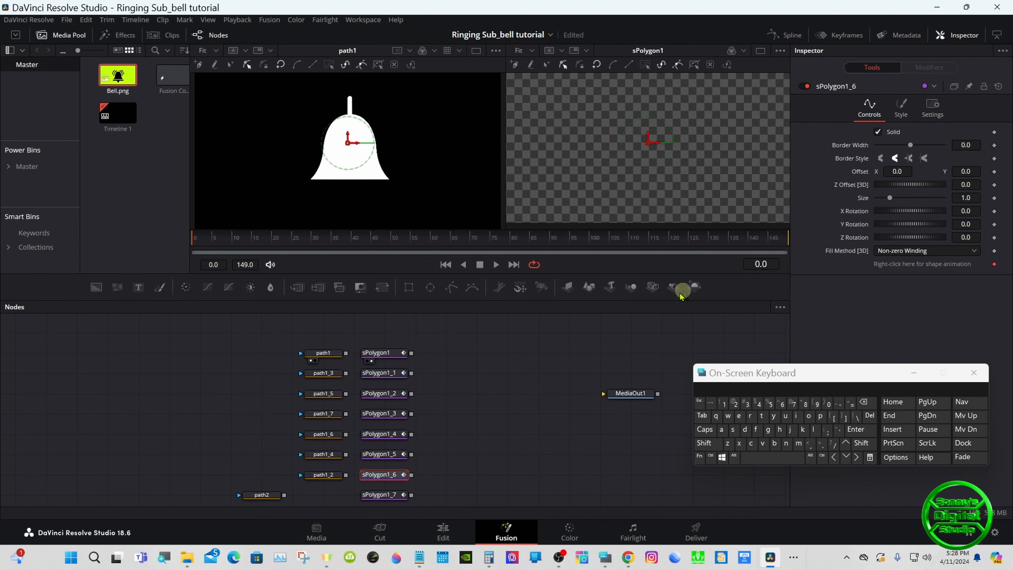
Step: Select all points of the path2 frame around the whole canvas and copy its polyline
{"action": "left_click", "coordinate": [262, 495]}
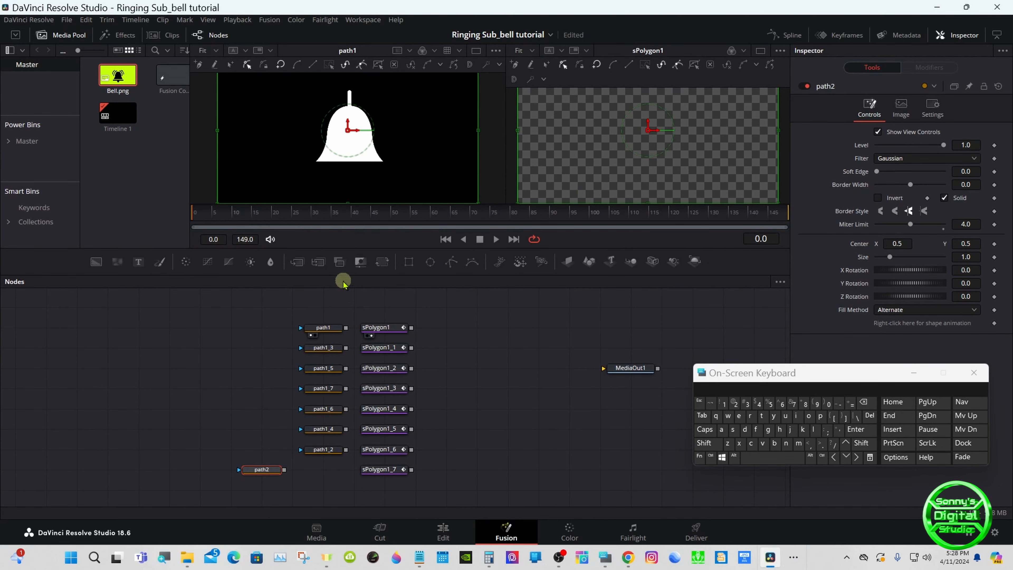
{"action": "right_click", "coordinate": [274, 177]}
{"action": "mouse_move", "coordinate": [303, 185]}
{"action": "left_click", "coordinate": [401, 304]}
{"action": "left_click_drag", "start_coordinate": [221, 79], "coordinate": [483, 238]}
{"action": "right_click", "coordinate": [460, 214]}
{"action": "mouse_move", "coordinate": [489, 393]}
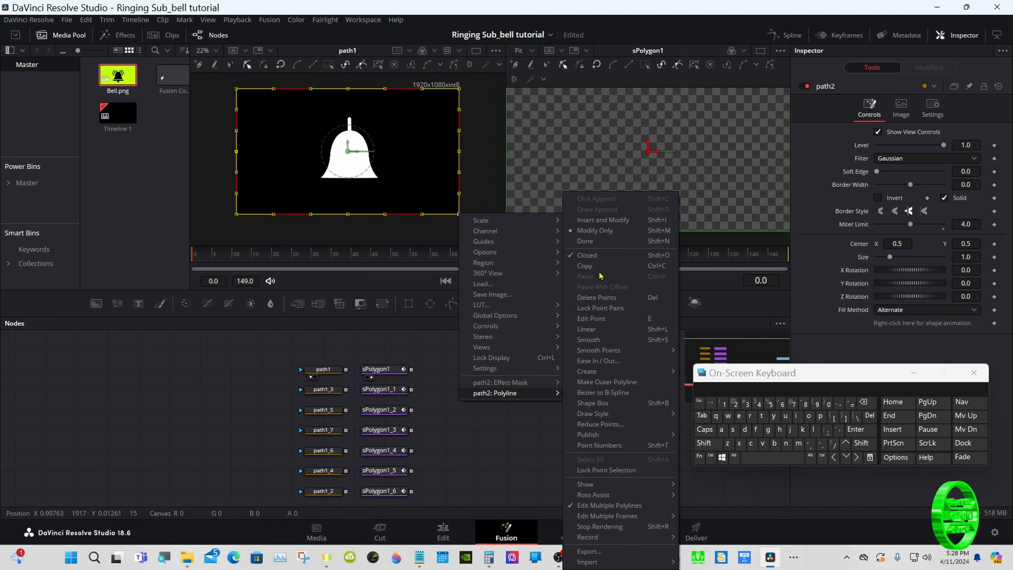
{"action": "left_click", "coordinate": [594, 267]}
Step: Paste the copied path2 frame outline into the polyline of sPolygon1_7
{"action": "left_click_drag", "start_coordinate": [525, 317], "coordinate": [525, 273]}
{"action": "left_click", "coordinate": [389, 466]}
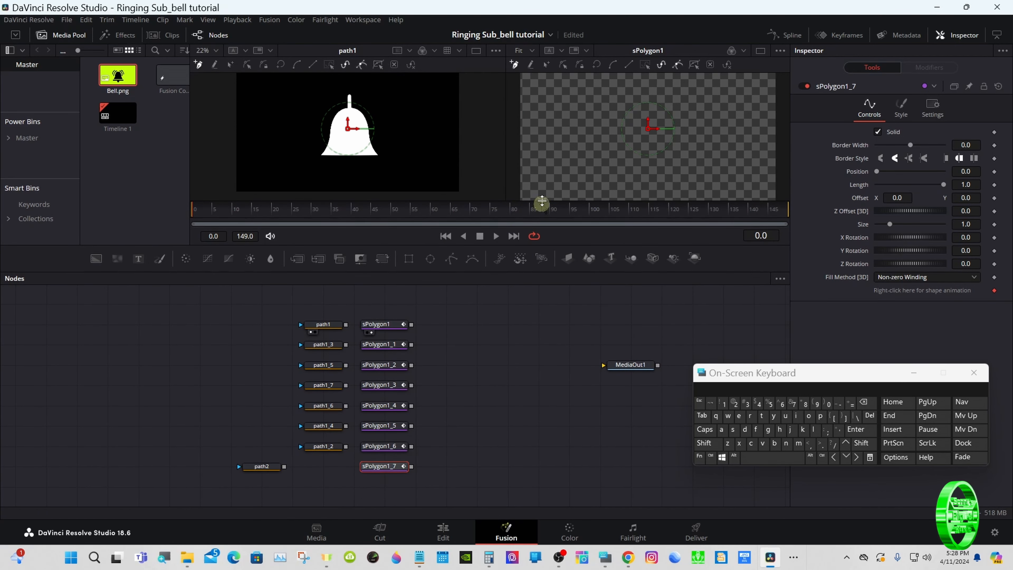
{"action": "right_click", "coordinate": [573, 116]}
{"action": "mouse_move", "coordinate": [640, 233]}
{"action": "left_click", "coordinate": [705, 278]}
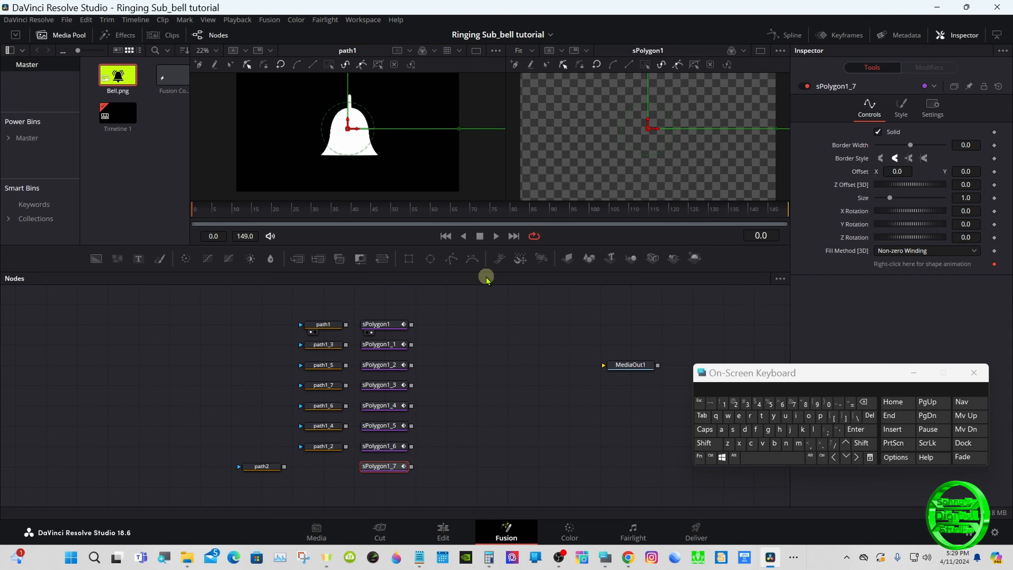
Step: Find the sMerge tool and add it as an unconnected node beside sPolygon1_6
{"action": "left_click_drag", "start_coordinate": [485, 273], "coordinate": [484, 267]}
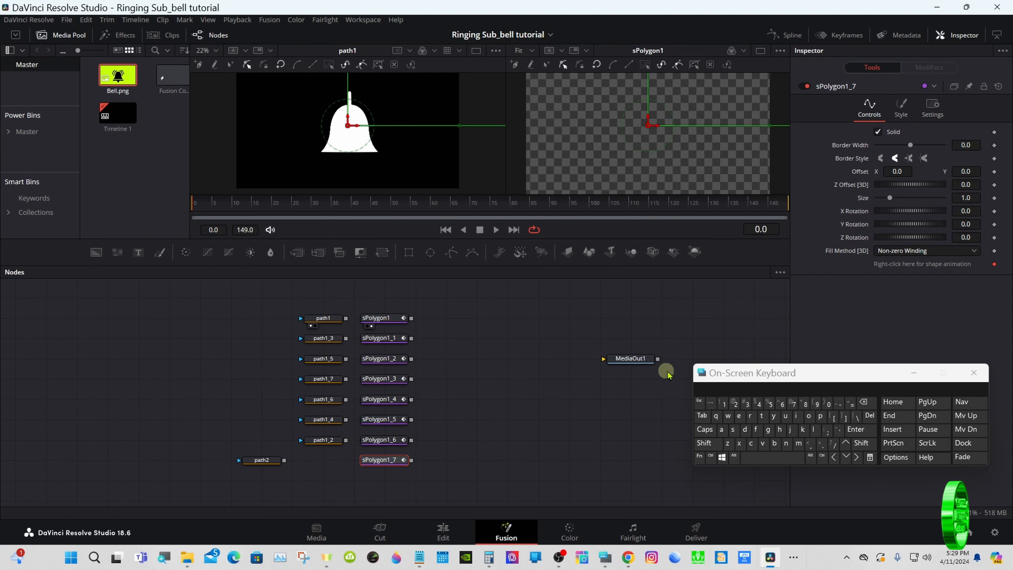
{"action": "left_click_drag", "start_coordinate": [713, 373], "coordinate": [674, 417]}
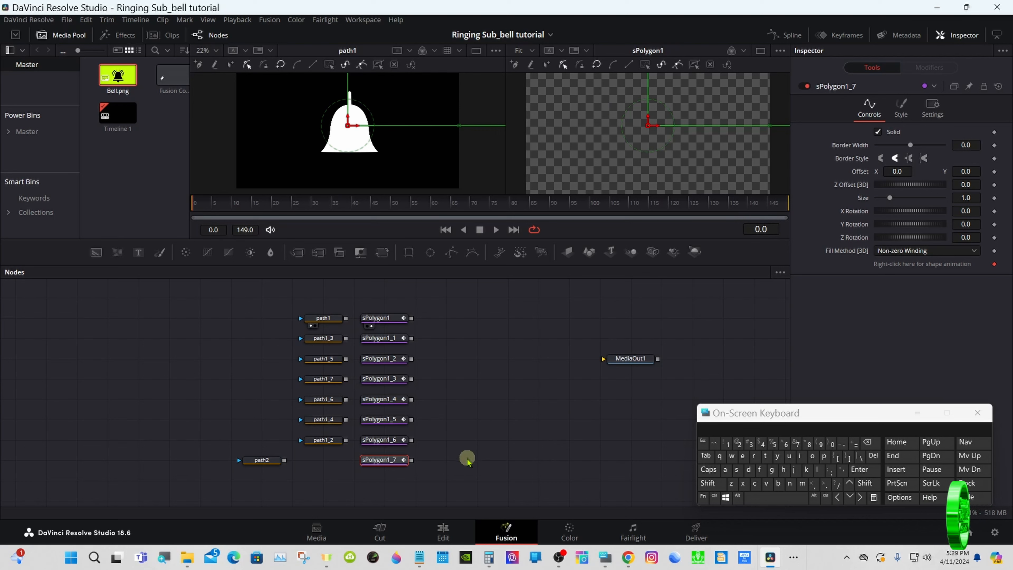
{"action": "left_click", "coordinate": [471, 447]}
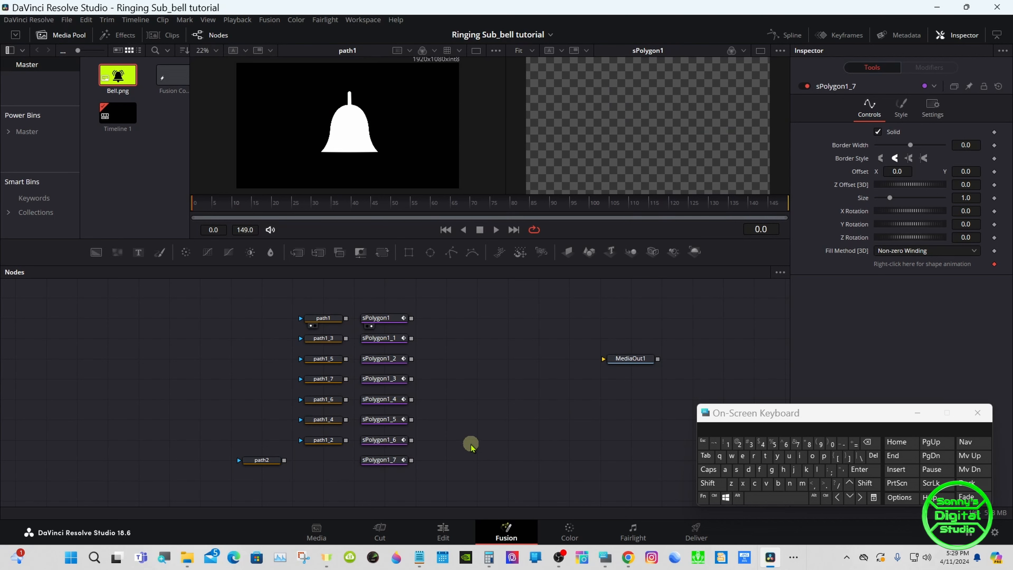
{"action": "left_click", "coordinate": [710, 483]}
{"action": "left_click", "coordinate": [767, 499]}
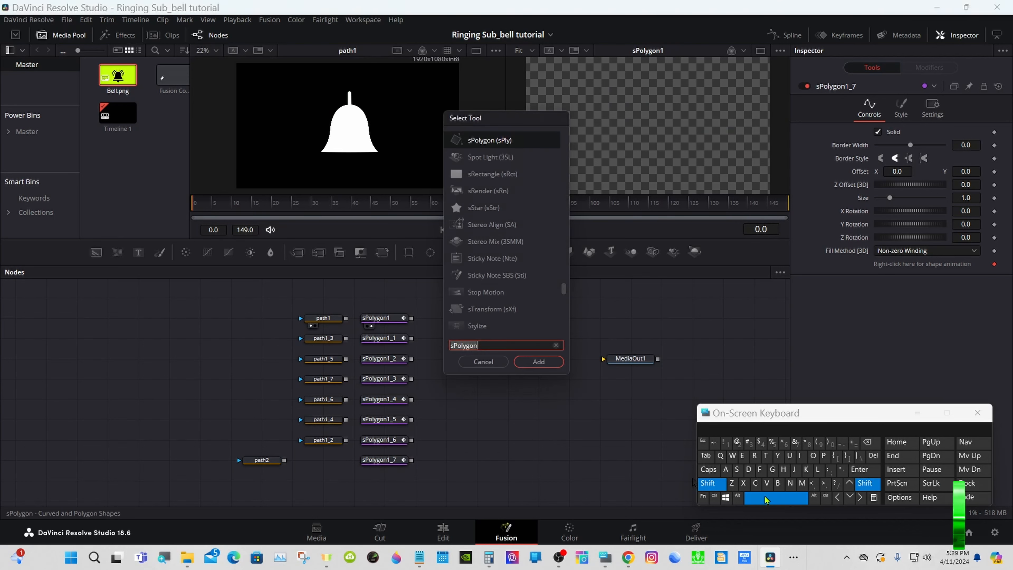
{"action": "left_click", "coordinate": [737, 472]}
{"action": "left_click", "coordinate": [801, 483]}
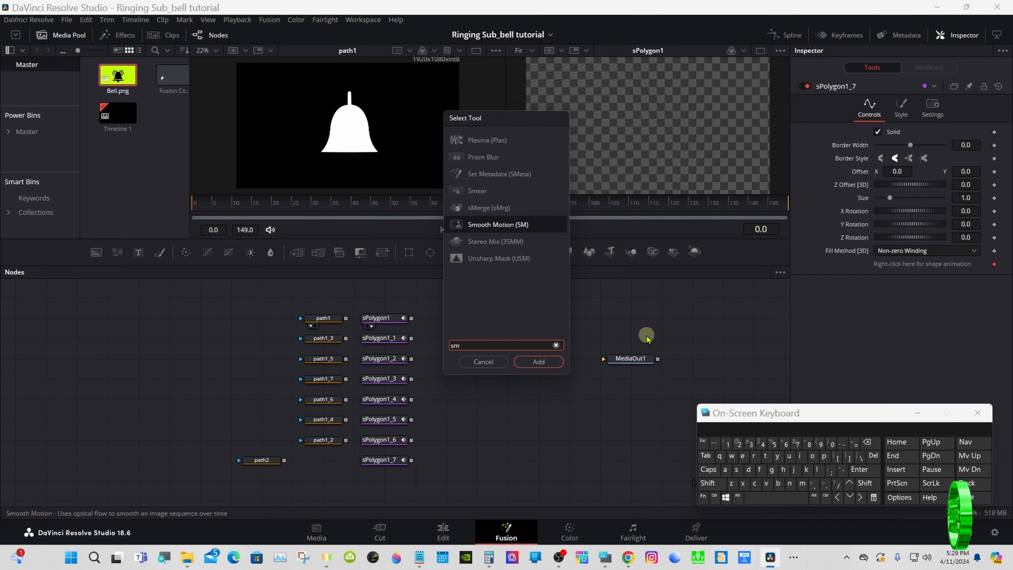
{"action": "left_click", "coordinate": [485, 211]}
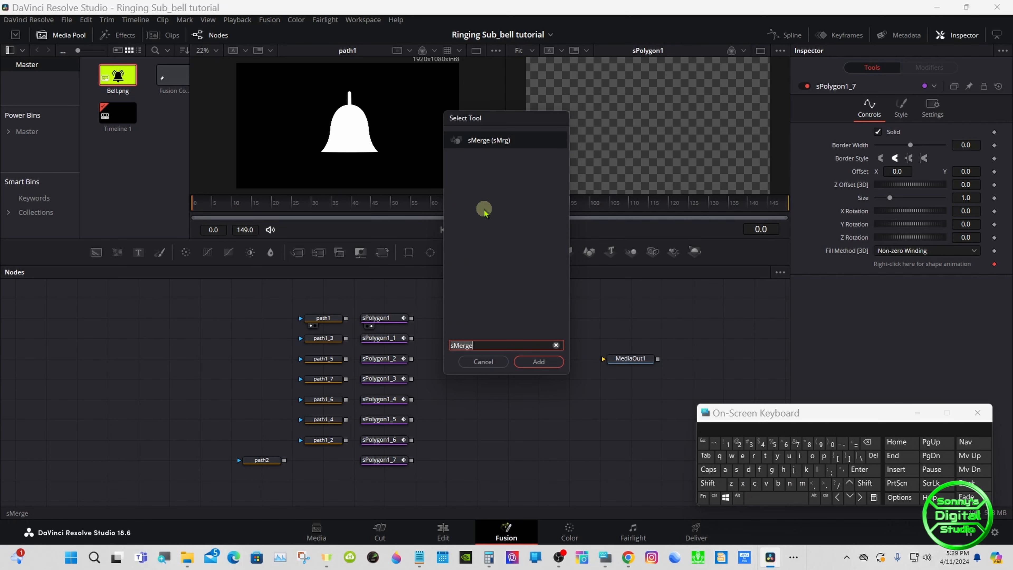
{"action": "left_click", "coordinate": [536, 361]}
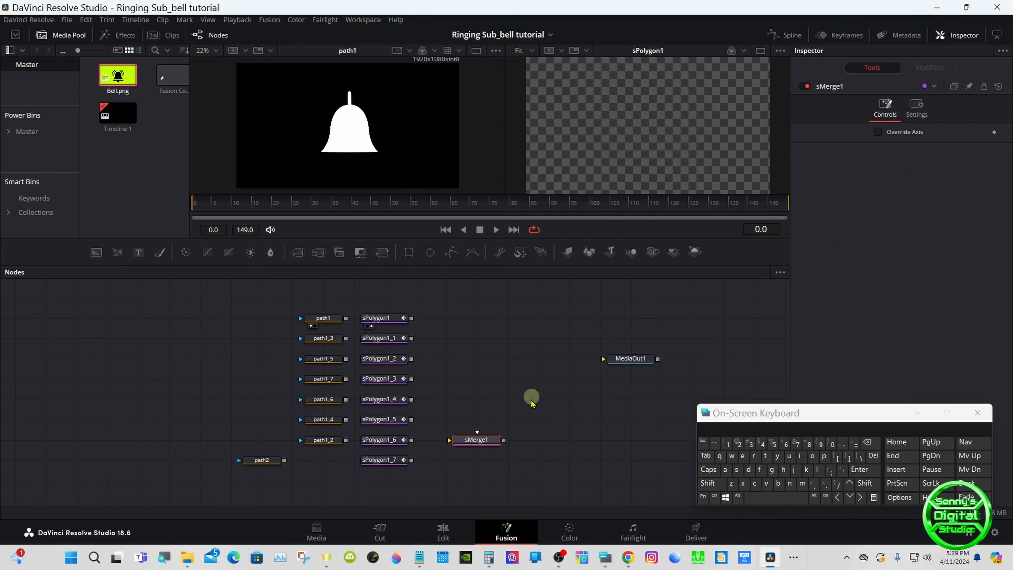
Step: Find the sBoolean tool and add it as an unconnected node below sMerge1, beside sPolygon1_7
{"action": "left_click", "coordinate": [478, 470]}
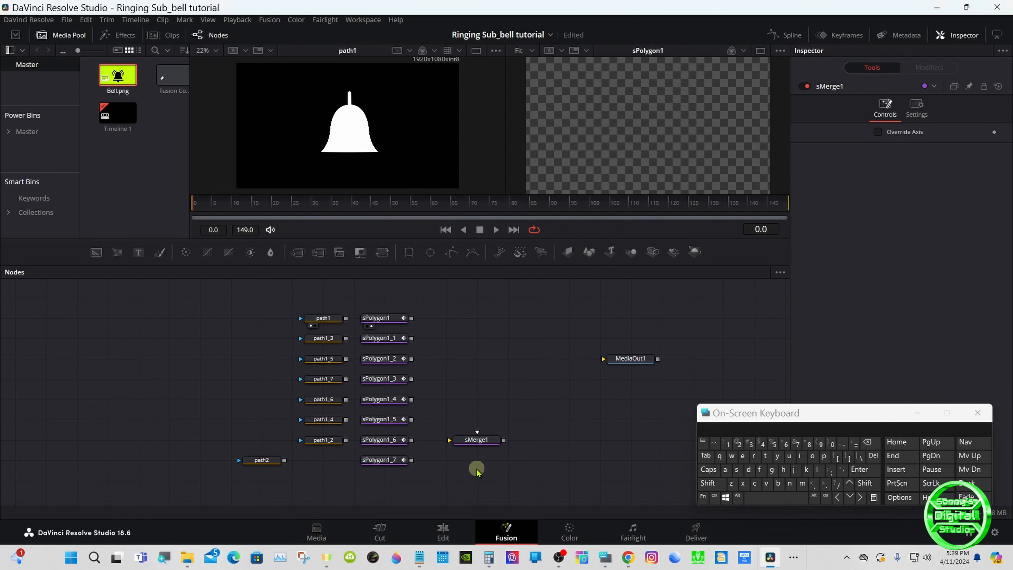
{"action": "left_click", "coordinate": [707, 482]}
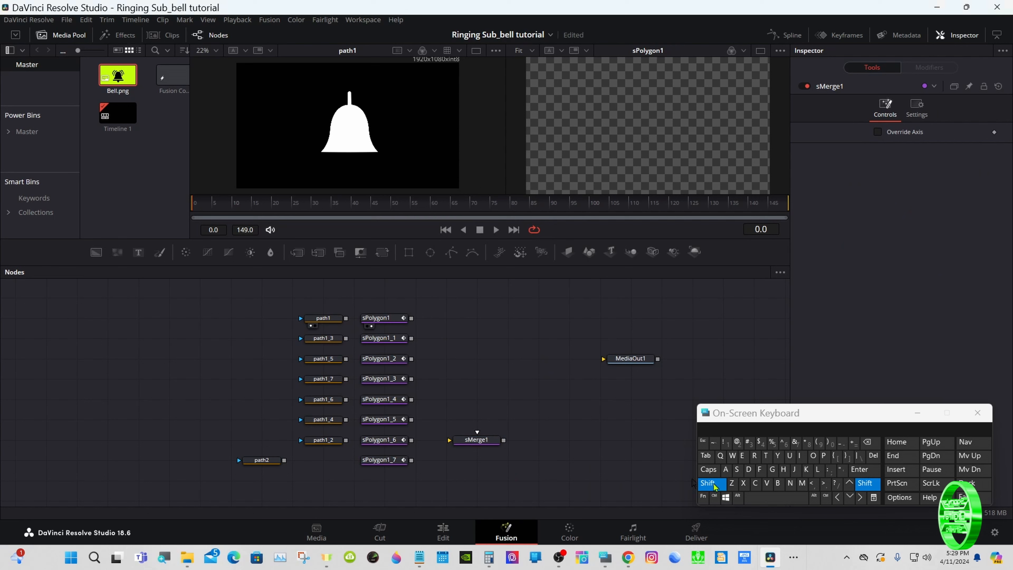
{"action": "left_click", "coordinate": [774, 501]}
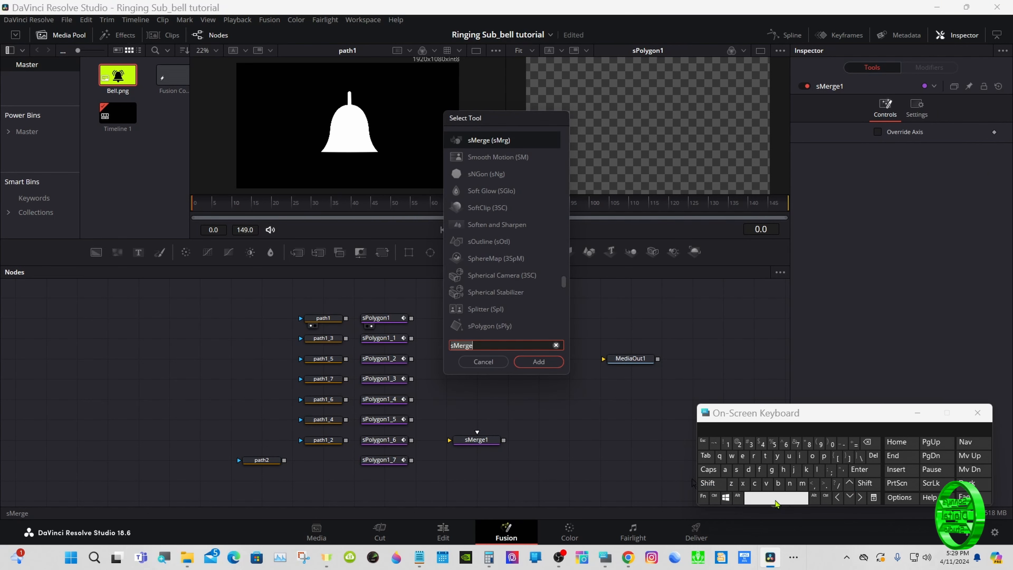
{"action": "left_click", "coordinate": [738, 472]}
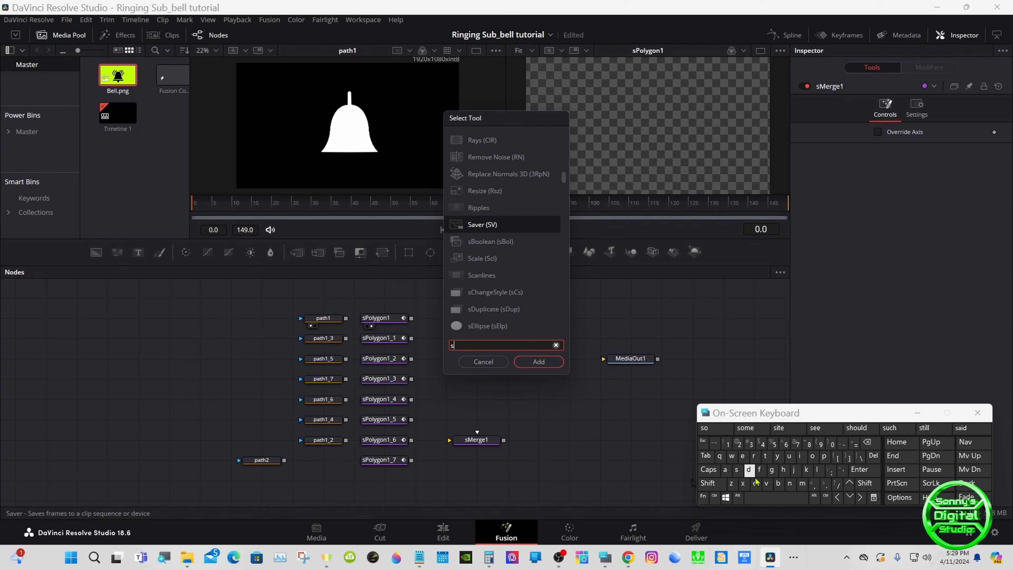
{"action": "left_click", "coordinate": [778, 484]}
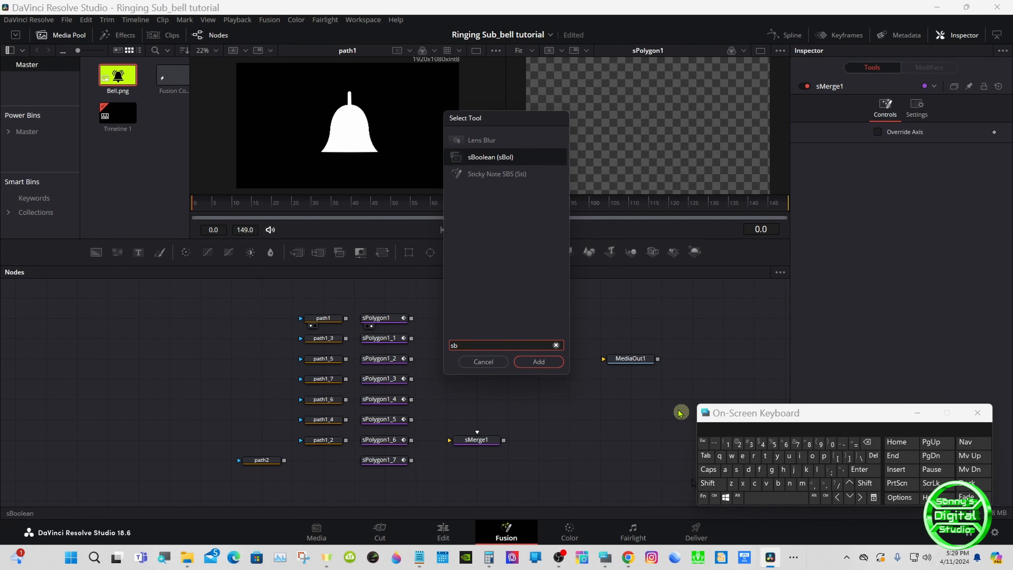
{"action": "left_click", "coordinate": [506, 156]}
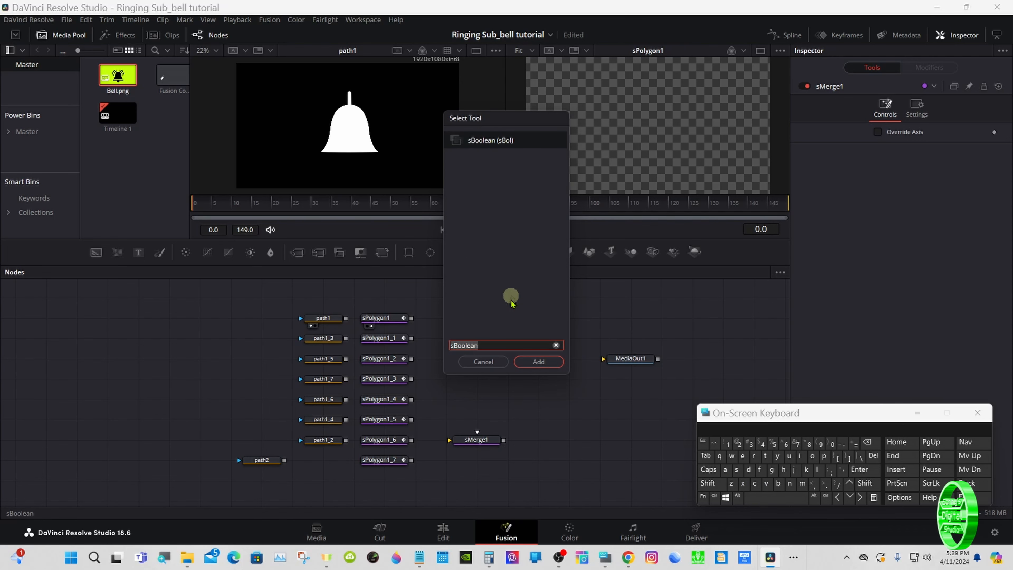
{"action": "left_click", "coordinate": [528, 361]}
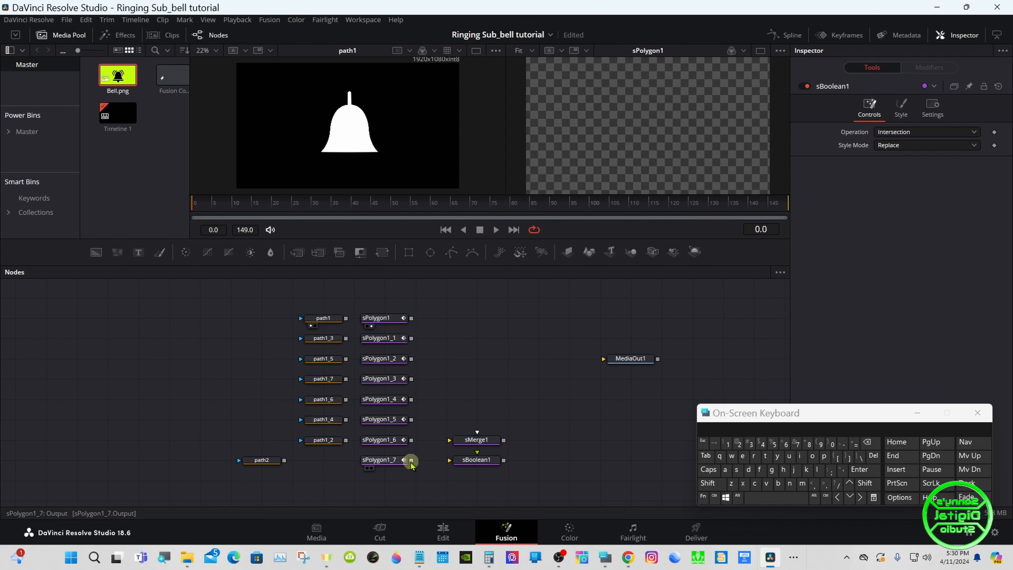
Step: Connect sPolygon1_7 to the first input of sBoolean1 and sMerge1 to its second input
{"action": "left_click_drag", "start_coordinate": [411, 461], "coordinate": [477, 460]}
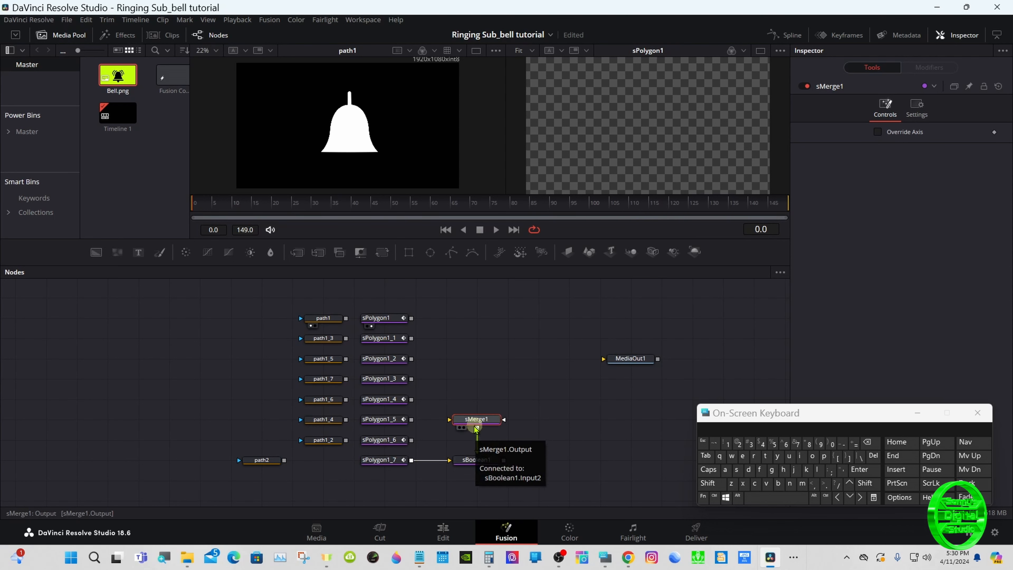
{"action": "left_click_drag", "start_coordinate": [476, 426], "coordinate": [476, 447]}
Step: Add an Extrude 3D node after sBoolean1 and move it well away from sBoolean1 to leave space between them
{"action": "left_click", "coordinate": [478, 461]}
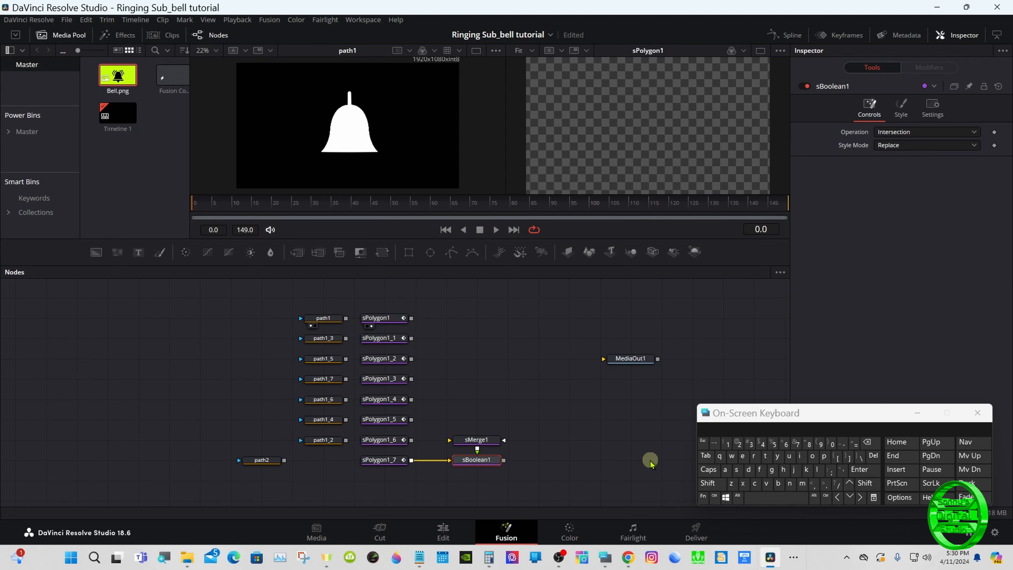
{"action": "left_click", "coordinate": [708, 484]}
{"action": "left_click", "coordinate": [775, 497]}
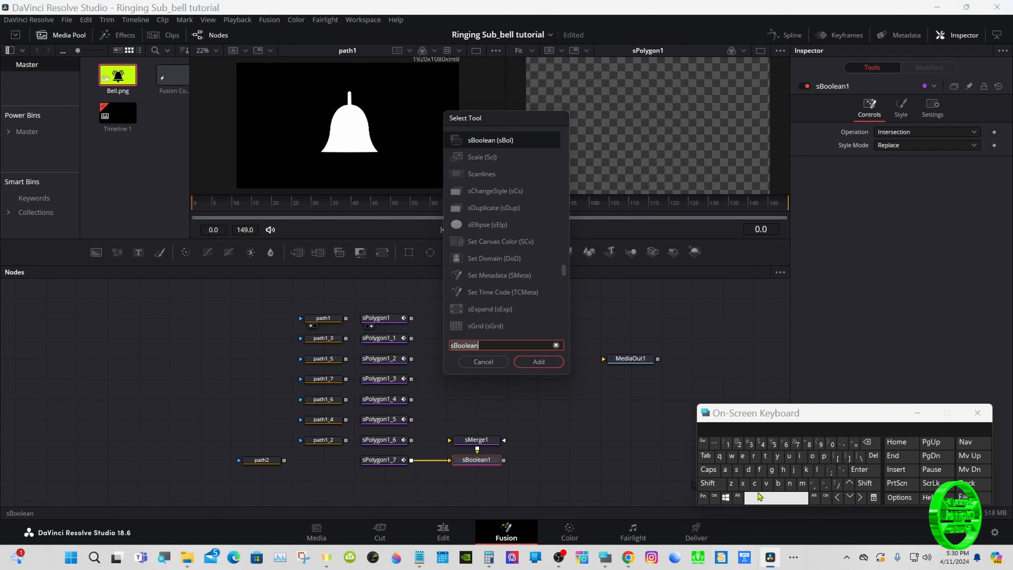
{"action": "left_click", "coordinate": [745, 459]}
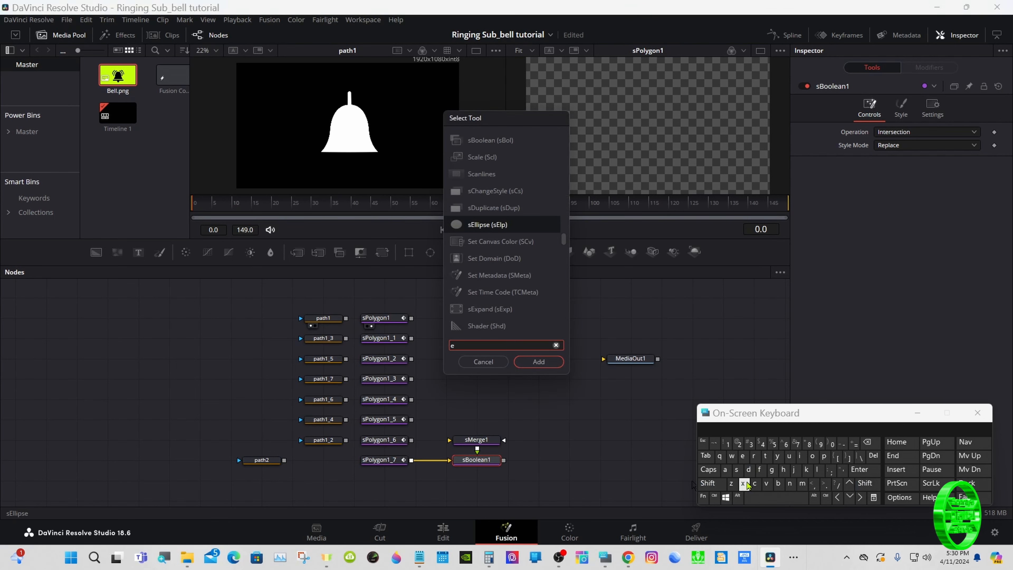
{"action": "left_click", "coordinate": [742, 483]}
{"action": "left_click", "coordinate": [765, 456]}
{"action": "left_click", "coordinate": [753, 456]}
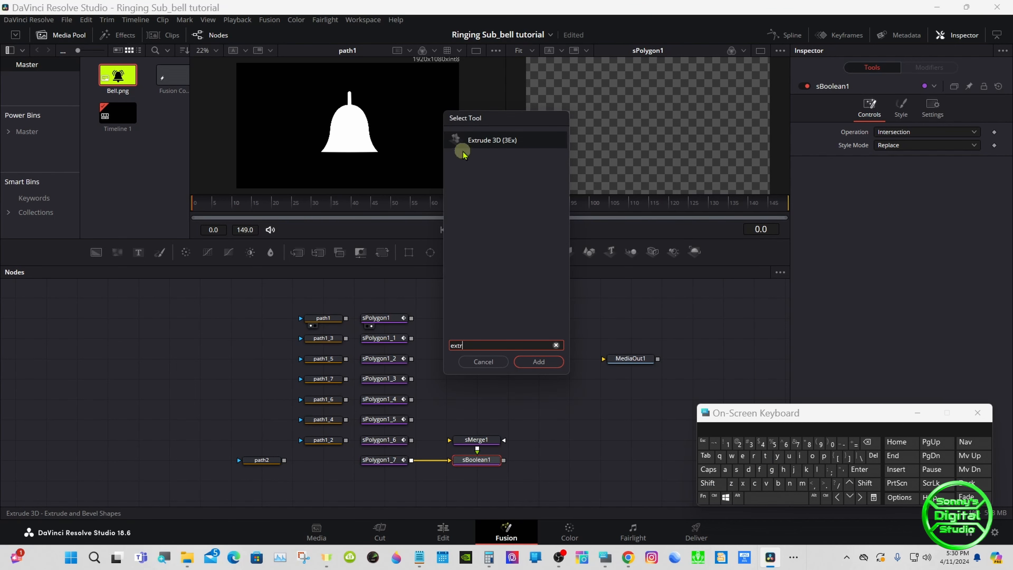
{"action": "left_click", "coordinate": [527, 362]}
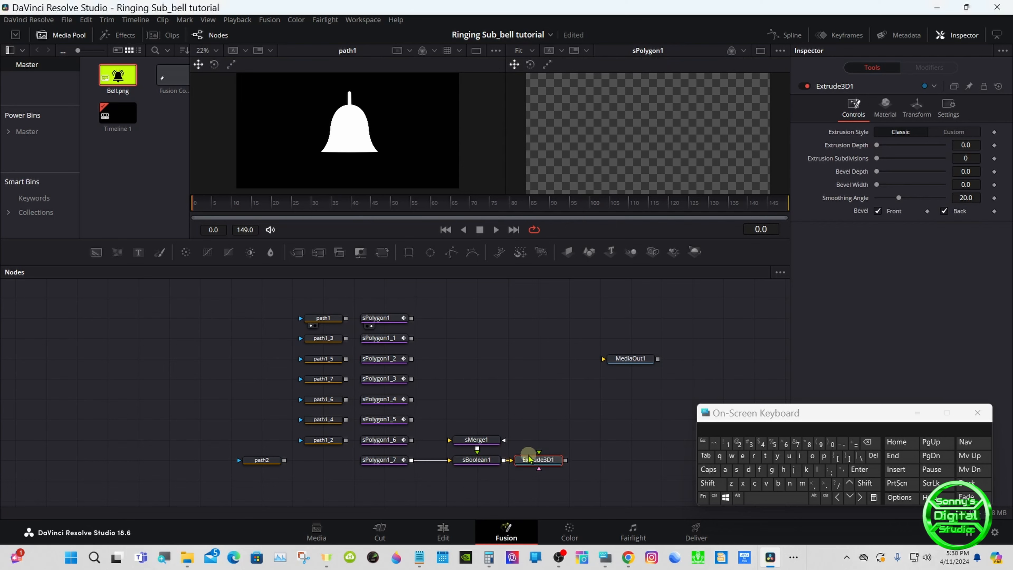
{"action": "left_click_drag", "start_coordinate": [529, 459], "coordinate": [655, 464]}
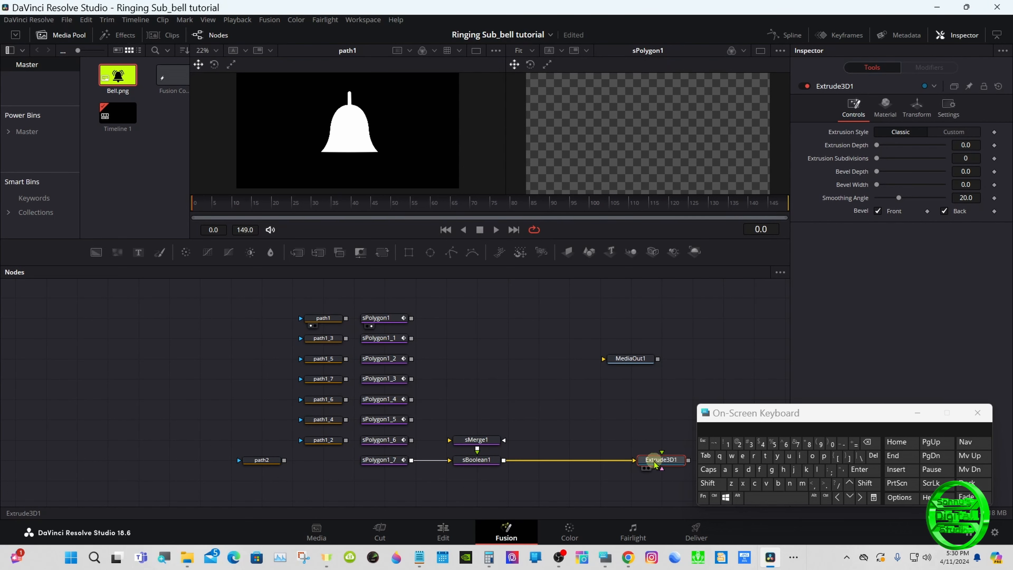
Step: Display Extrude3D1 in the viewer currently showing path1, and narrow that viewer slightly
{"action": "left_click", "coordinate": [645, 469]}
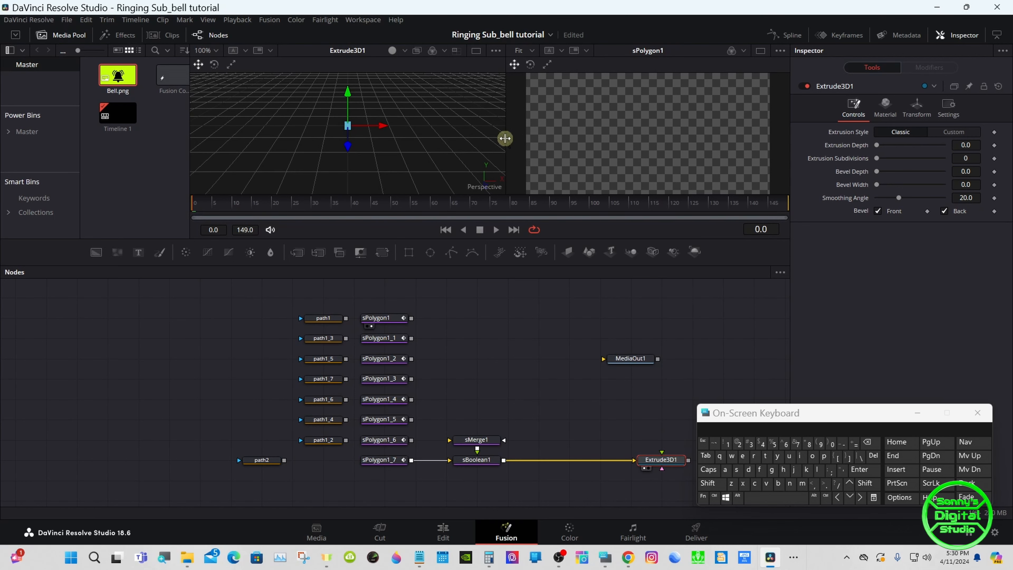
{"action": "left_click_drag", "start_coordinate": [507, 139], "coordinate": [462, 139]}
{"action": "left_click", "coordinate": [459, 353]}
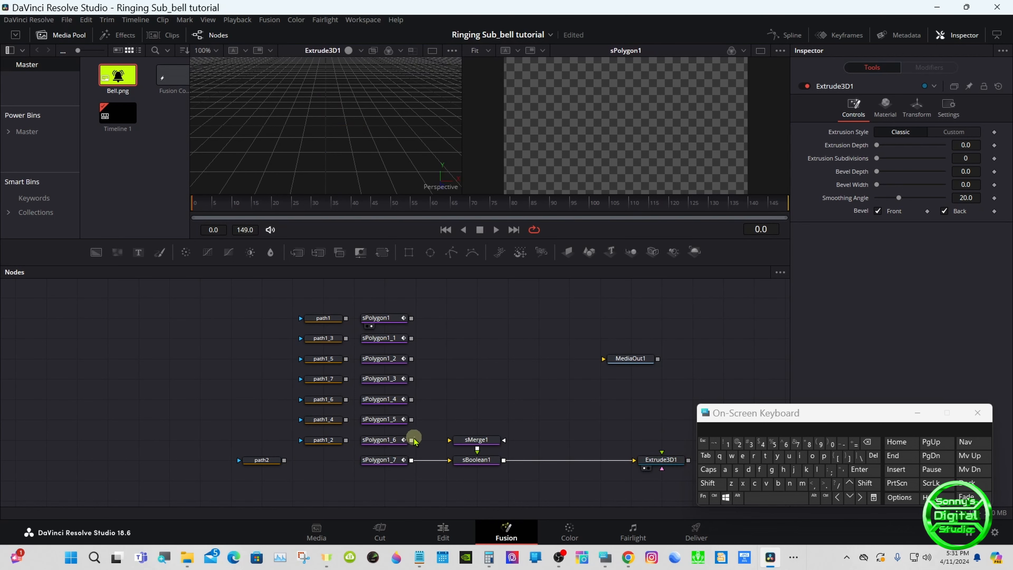
Step: Connect the outputs of sPolygon1_6 up through sPolygon1_1 and sPolygon1 to sMerge1, and enlarge the viewer area
{"action": "left_click_drag", "start_coordinate": [412, 438], "coordinate": [469, 446]}
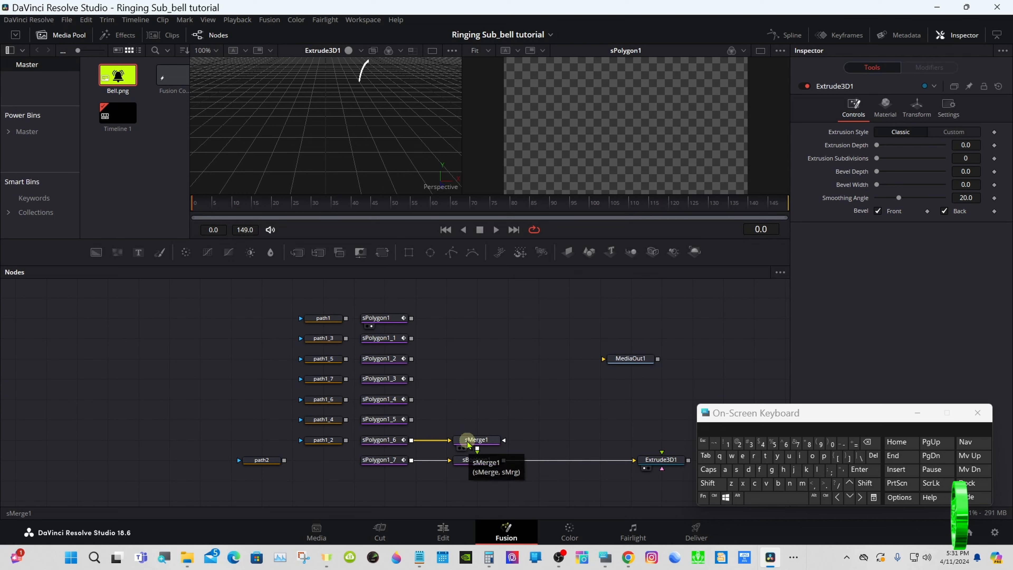
{"action": "left_click_drag", "start_coordinate": [412, 419], "coordinate": [474, 445]}
{"action": "left_click_drag", "start_coordinate": [412, 399], "coordinate": [480, 444]}
{"action": "left_click_drag", "start_coordinate": [412, 378], "coordinate": [486, 435]}
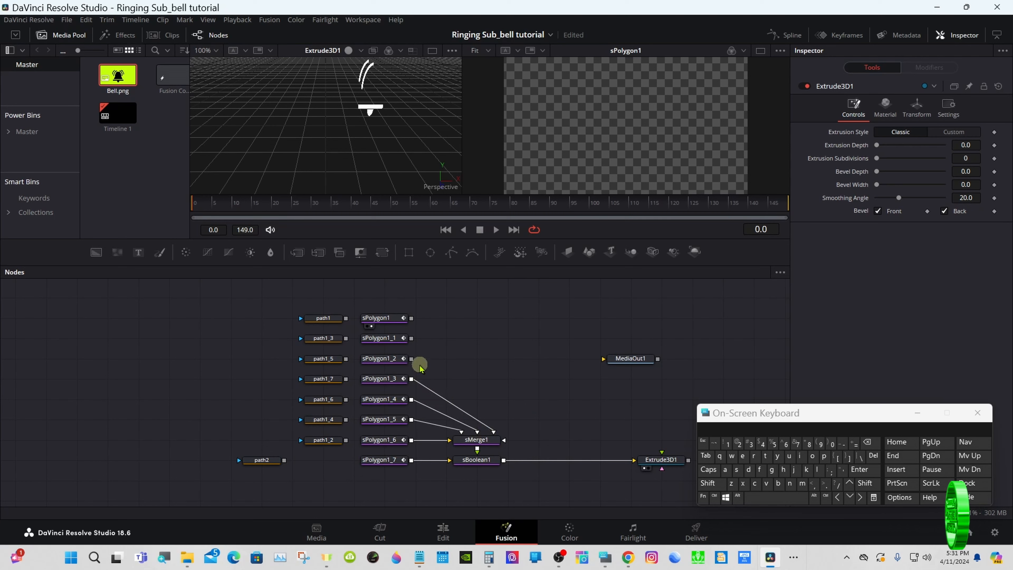
{"action": "left_click_drag", "start_coordinate": [412, 358], "coordinate": [483, 432]}
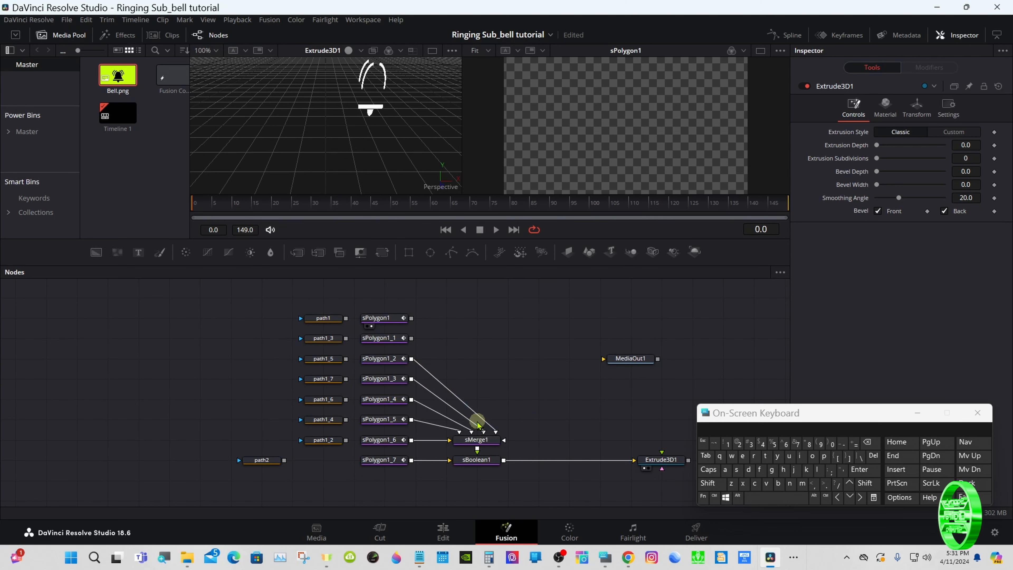
{"action": "left_click_drag", "start_coordinate": [412, 341], "coordinate": [477, 431]}
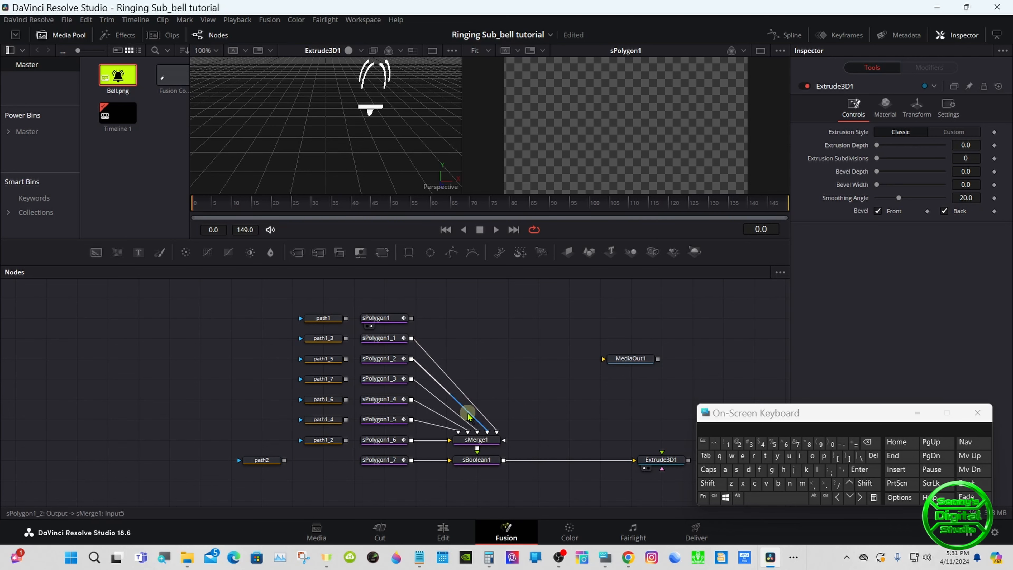
{"action": "left_click_drag", "start_coordinate": [412, 318], "coordinate": [497, 432]}
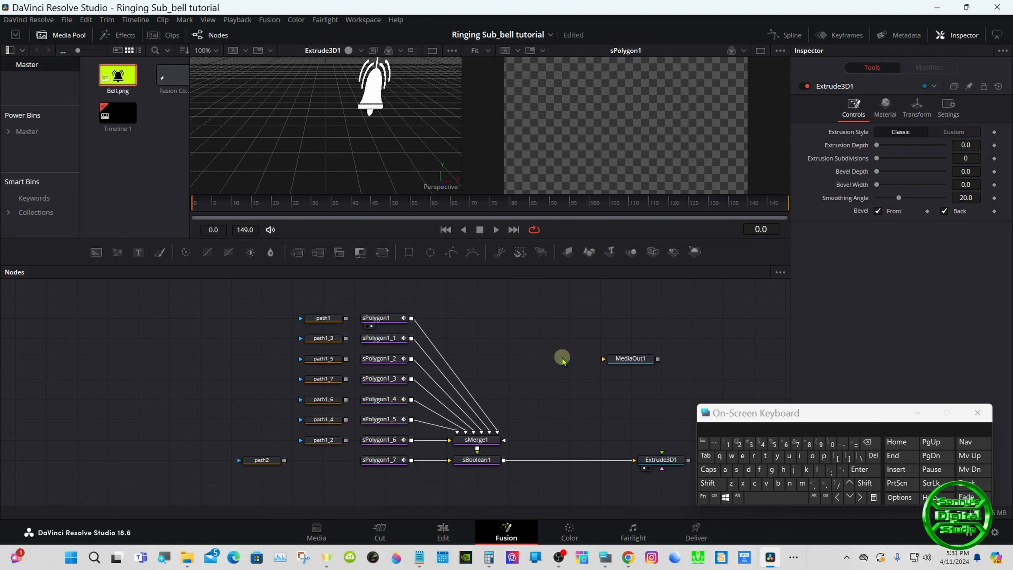
{"action": "left_click_drag", "start_coordinate": [579, 265], "coordinate": [577, 316]}
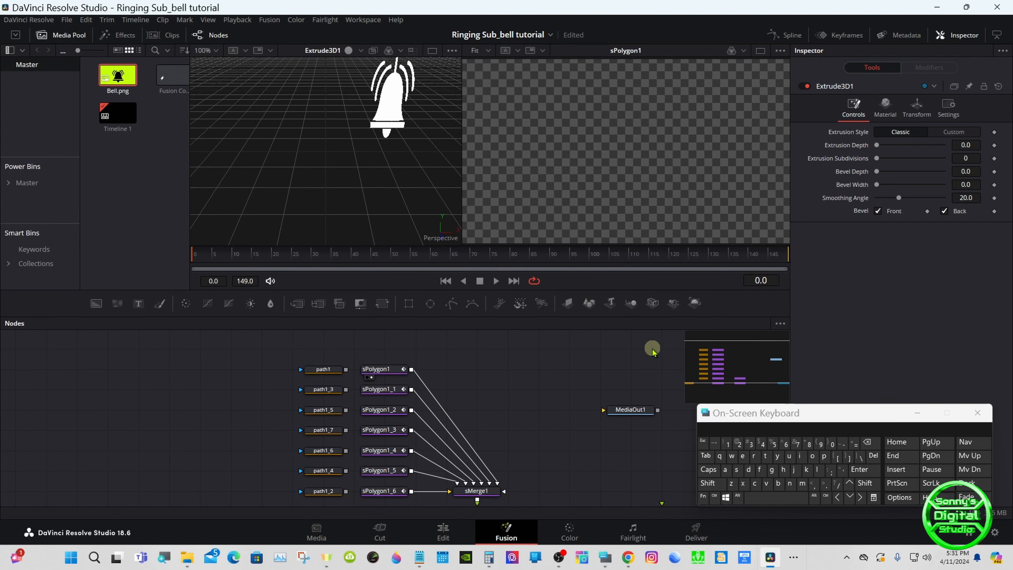
{"action": "left_click_drag", "start_coordinate": [705, 357], "coordinate": [745, 378]}
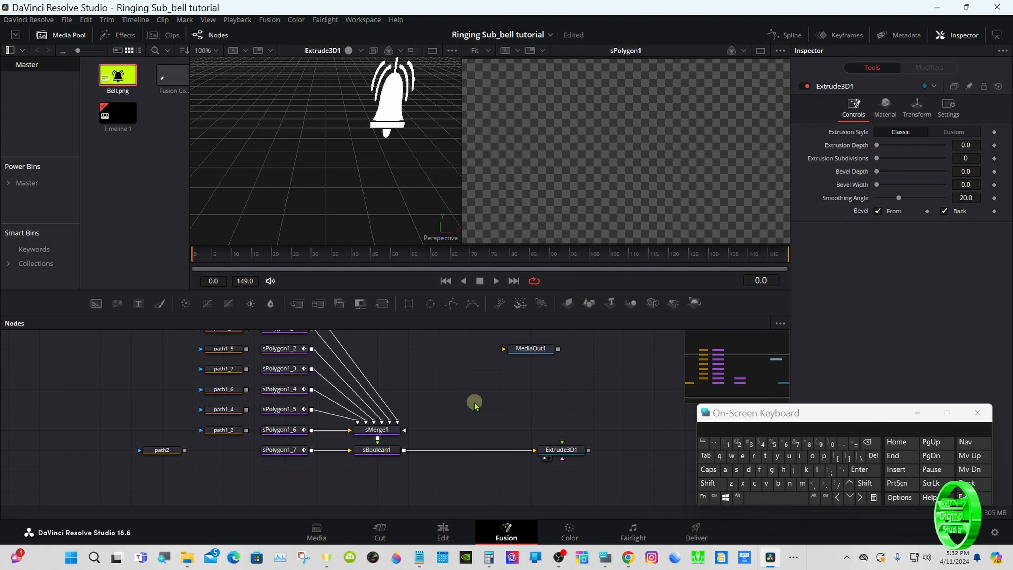
Step: Try the Subtract operation on sBoolean1, and return it to Intersection
{"action": "left_click", "coordinate": [393, 449]}
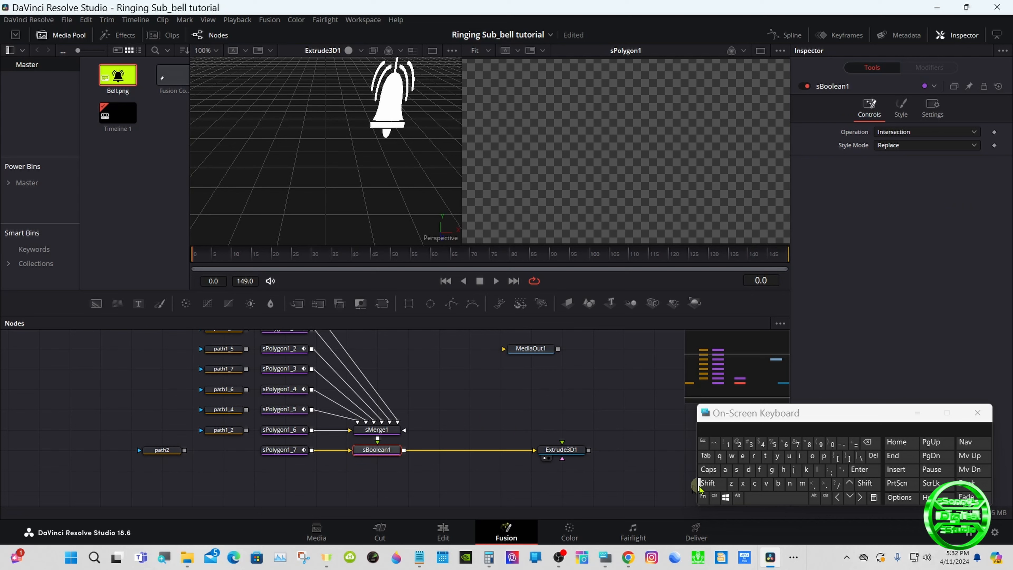
{"action": "left_click", "coordinate": [713, 488]}
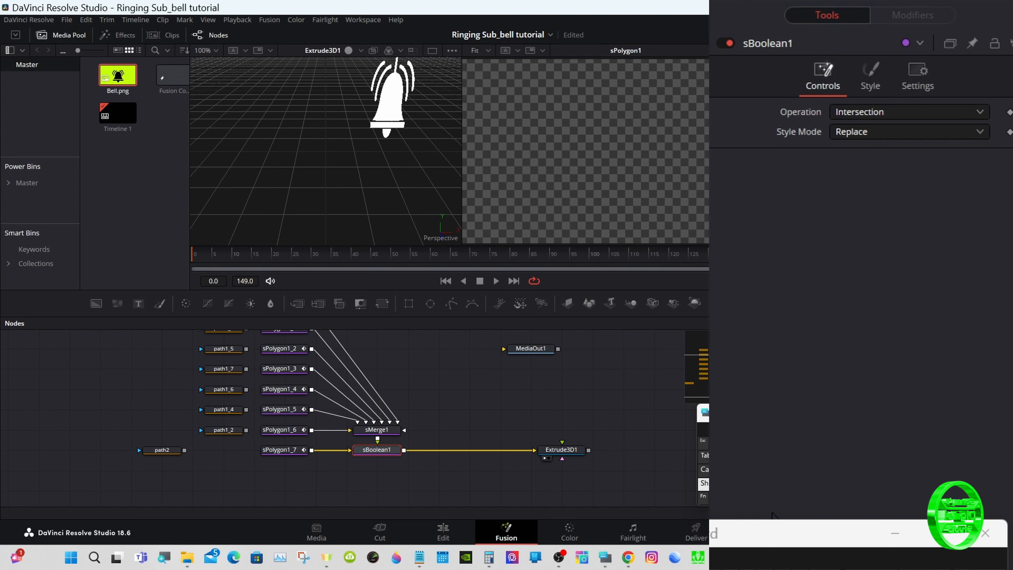
{"action": "left_click", "coordinate": [899, 112]}
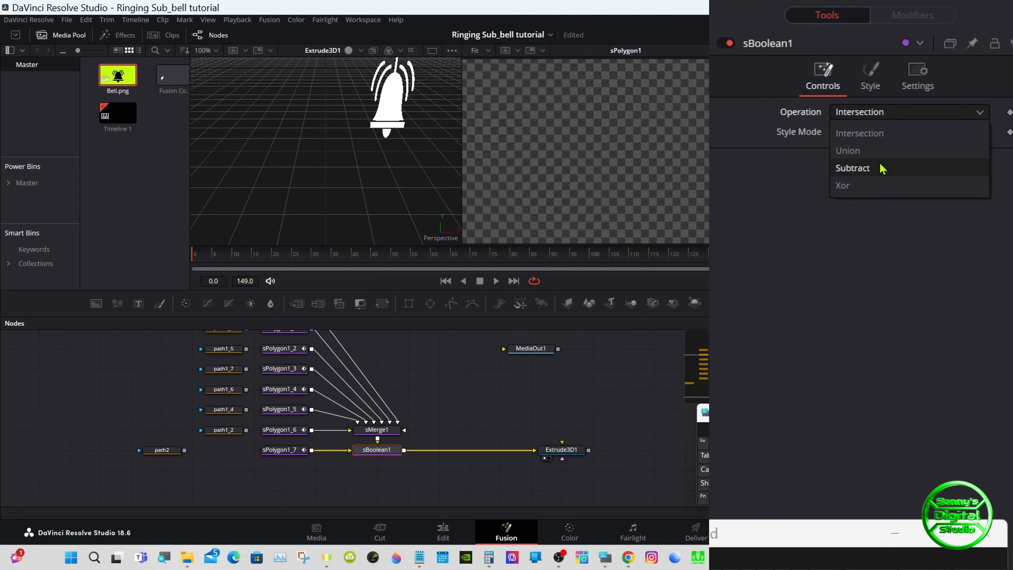
{"action": "left_click", "coordinate": [853, 168]}
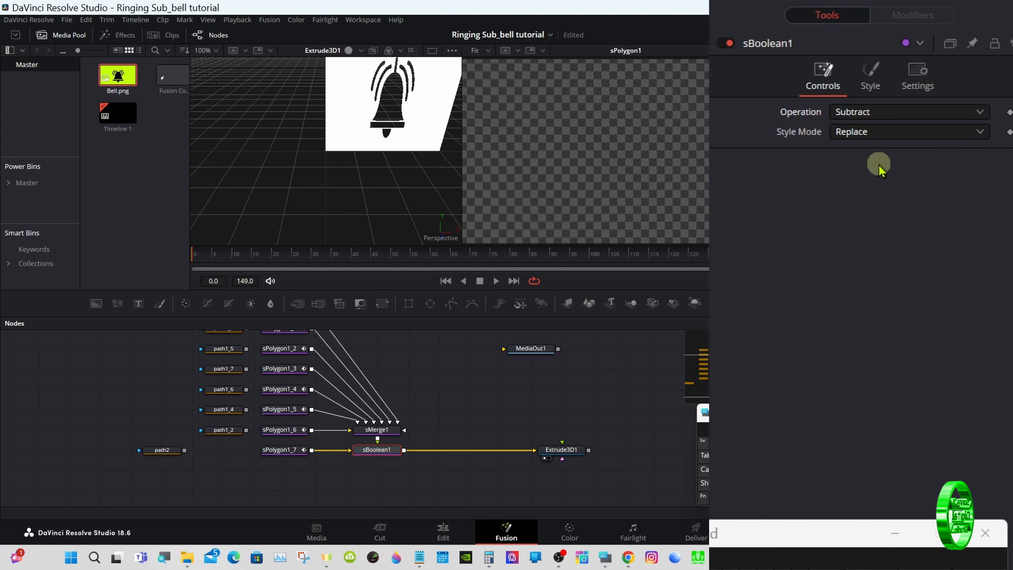
{"action": "left_click", "coordinate": [877, 114]}
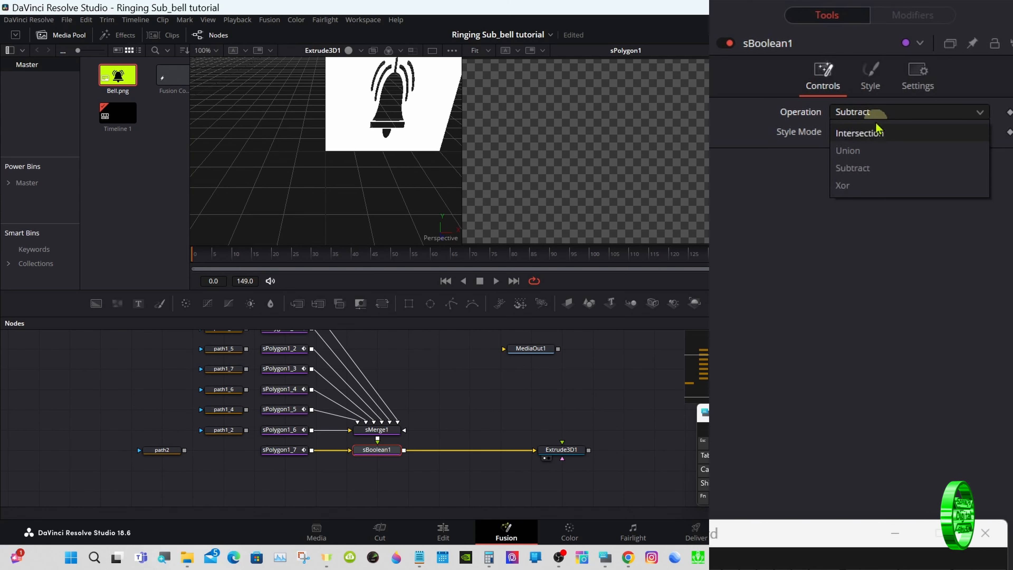
{"action": "left_click", "coordinate": [875, 133]}
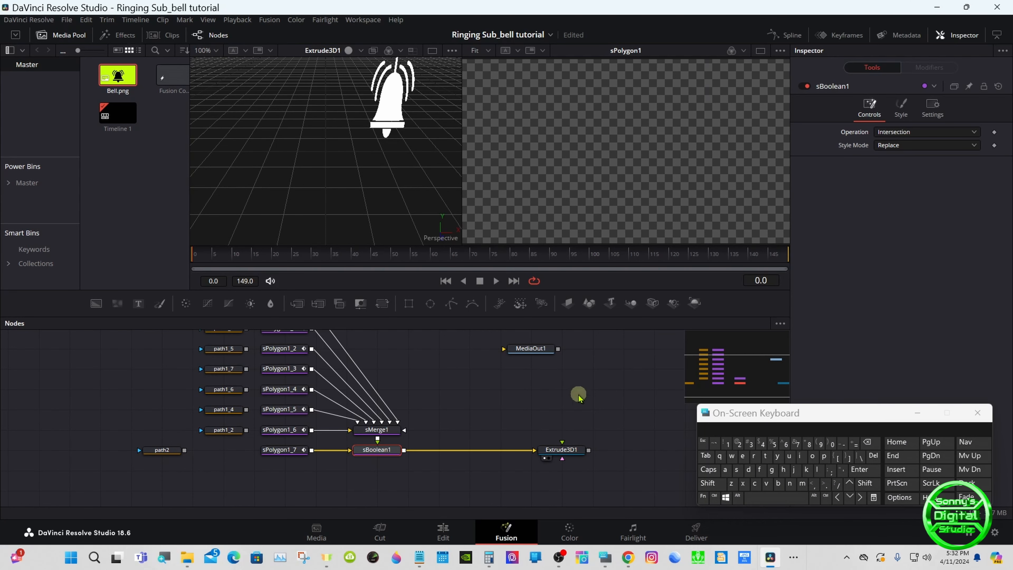
Step: Insert an sTransform node between sBoolean1 and Extrude3D1
{"action": "left_click", "coordinate": [712, 484]}
{"action": "left_click", "coordinate": [755, 499]}
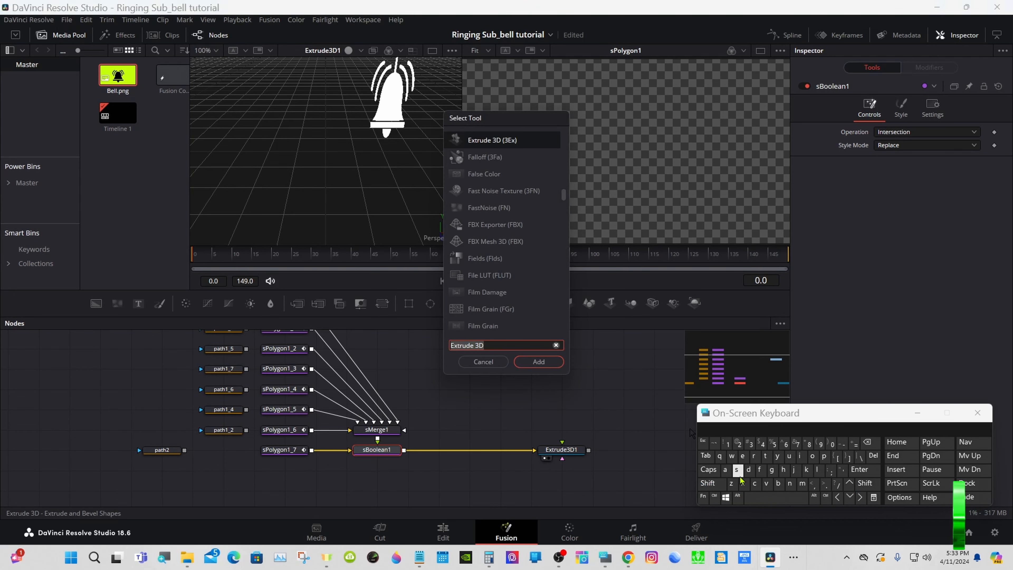
{"action": "left_click", "coordinate": [736, 469]}
{"action": "left_click", "coordinate": [765, 455]}
{"action": "left_click", "coordinate": [753, 456]}
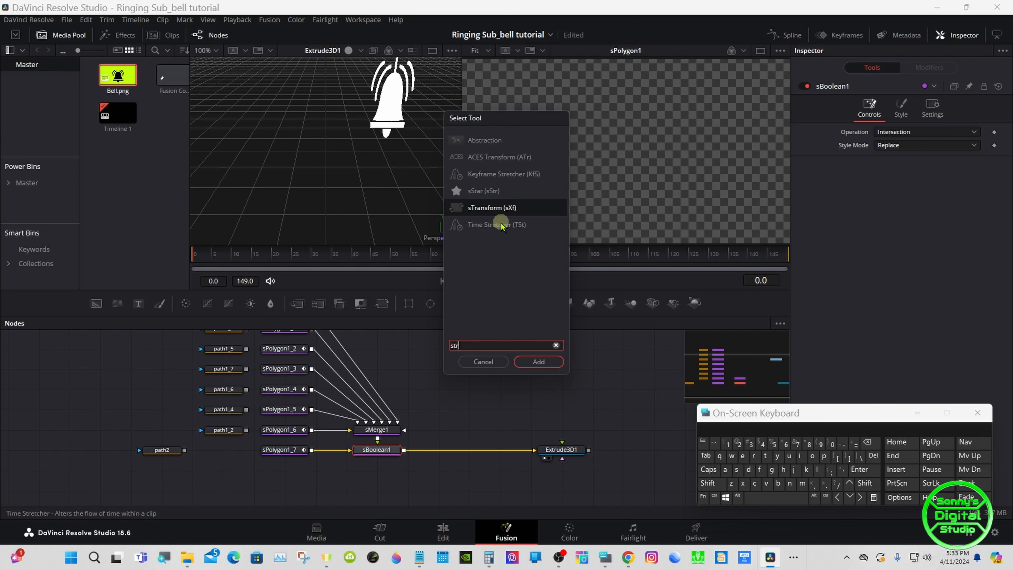
{"action": "left_click", "coordinate": [495, 207]}
{"action": "left_click", "coordinate": [533, 361]}
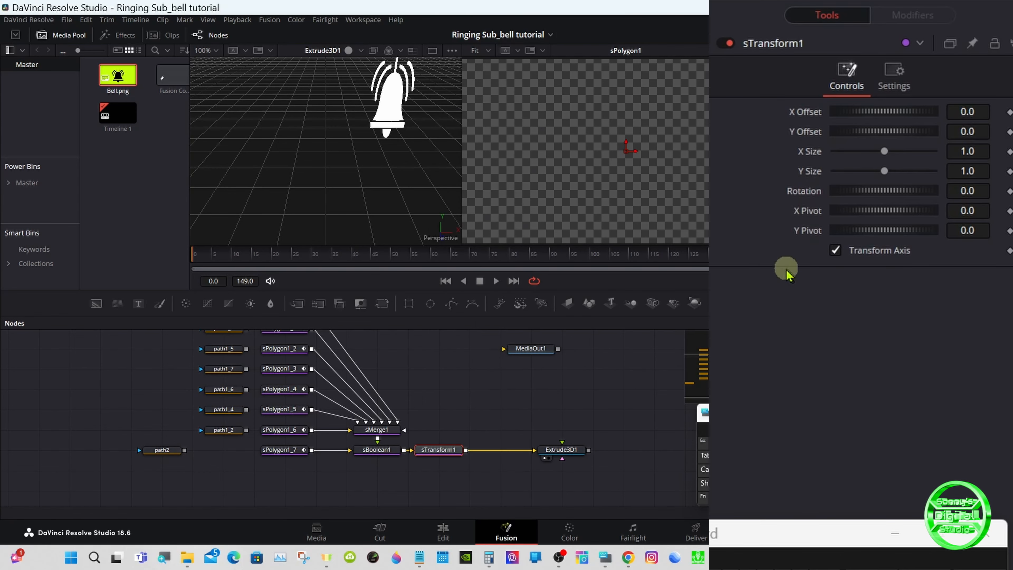
Step: Set the Y Size of sTransform1 to 1080/1920
{"action": "left_click", "coordinate": [975, 171]}
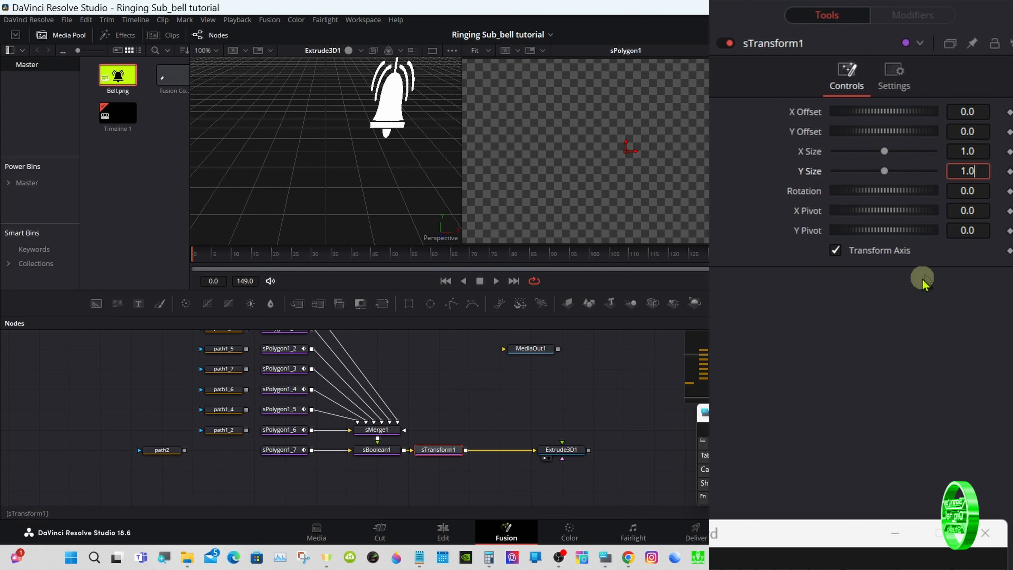
{"action": "key", "text": "BackSpace"}
{"action": "key", "text": "BackSpace"}
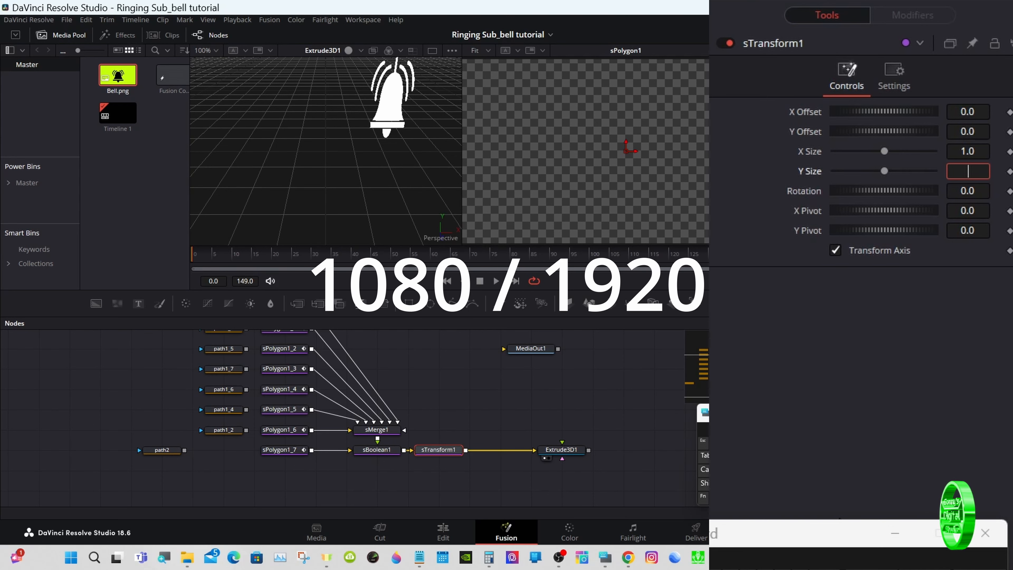
{"action": "type", "text": "0"}
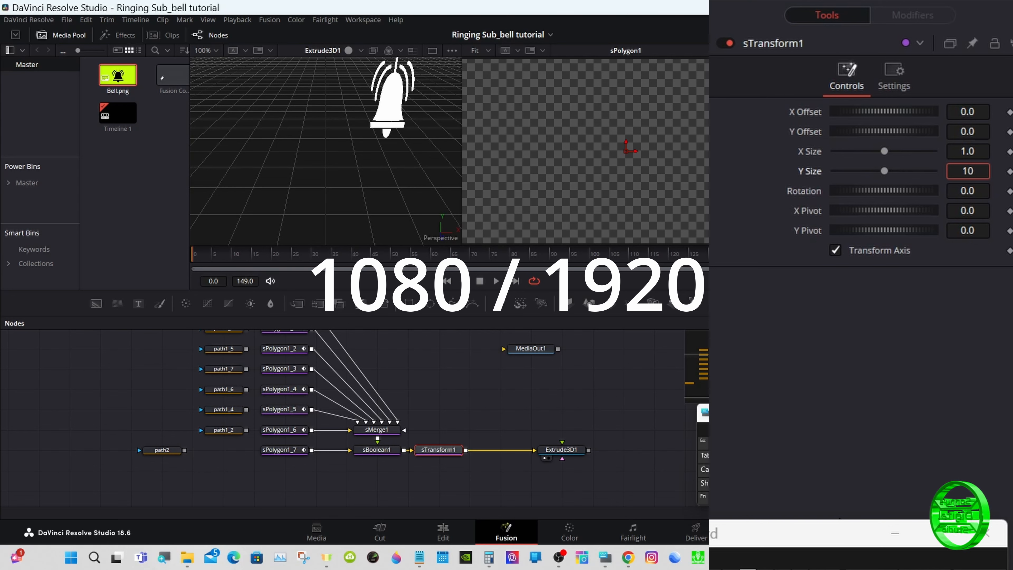
{"action": "type", "text": "80/1"}
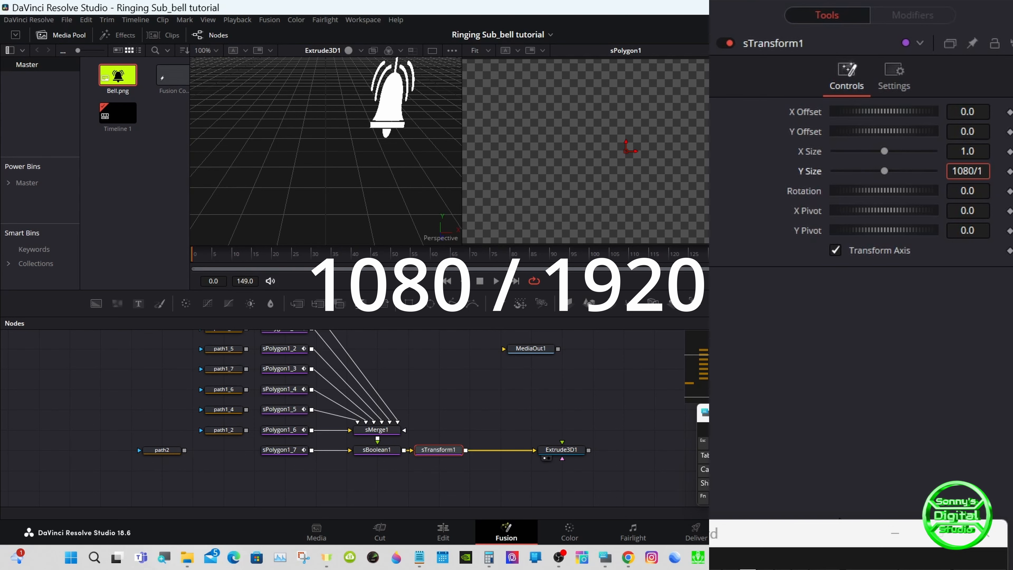
{"action": "type", "text": "920"}
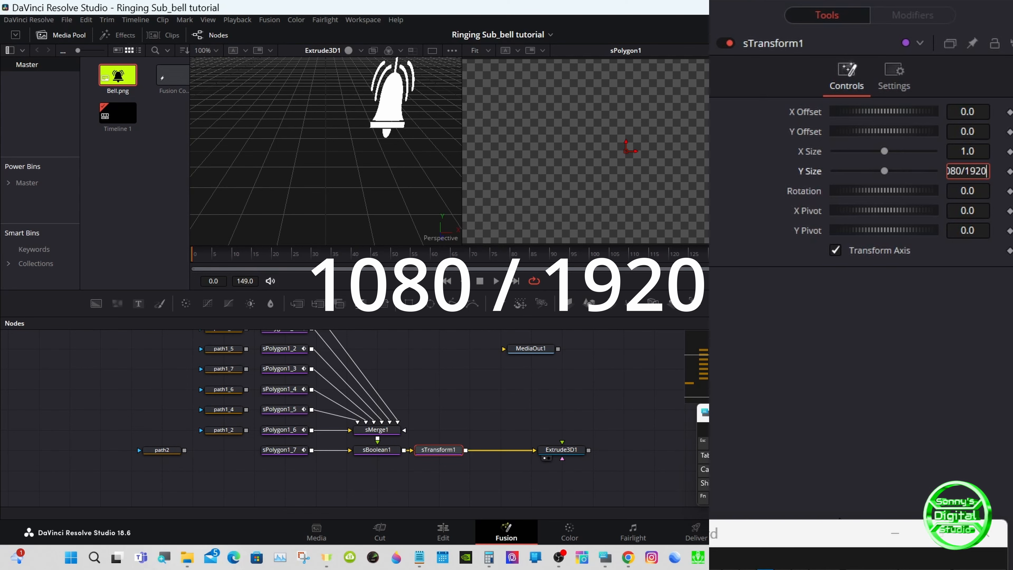
{"action": "key", "text": "Tab"}
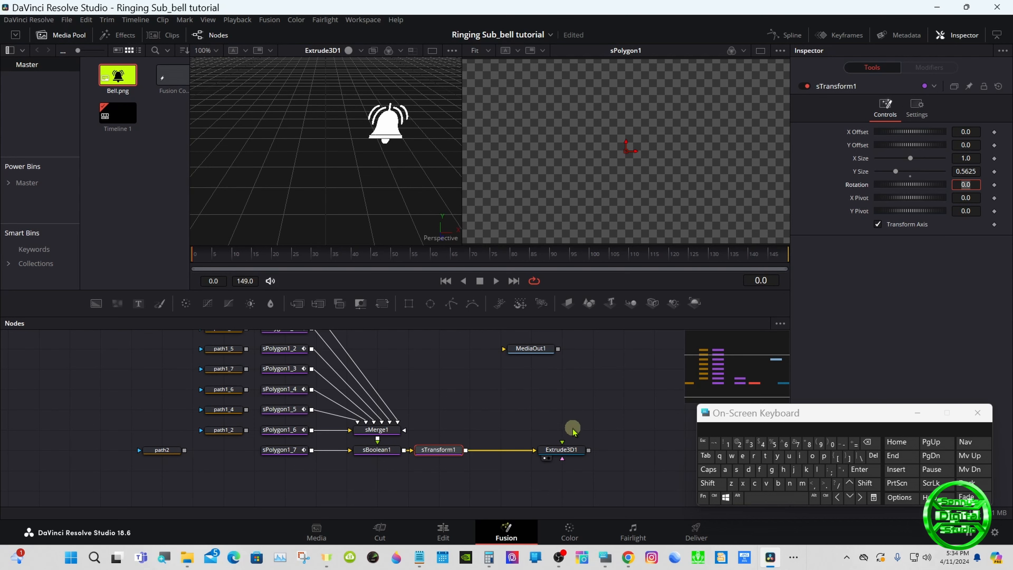
Step: Set the X translation of Extrude3D1 to -0.5 to center the bell horizontally
{"action": "left_click", "coordinate": [568, 449]}
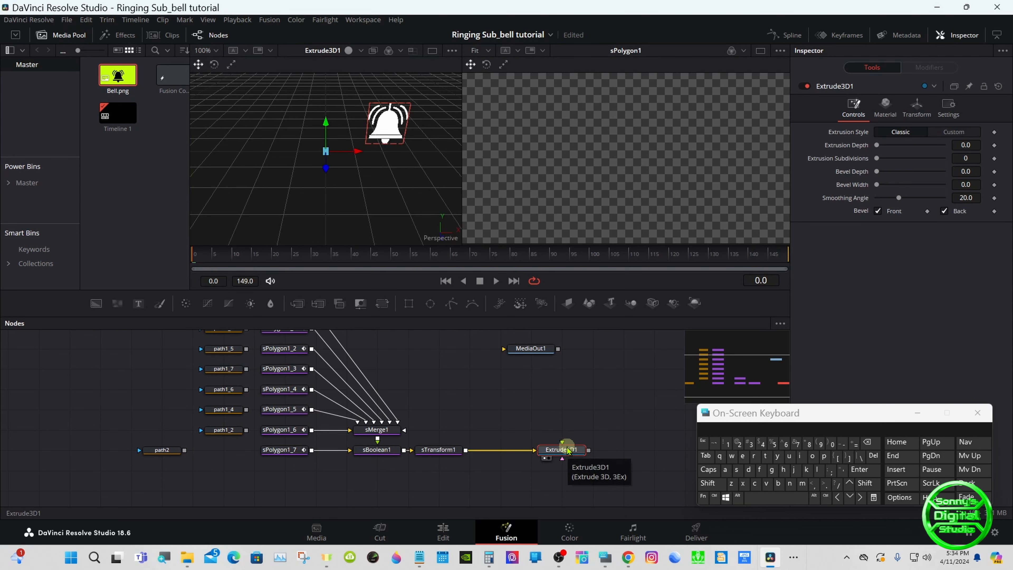
{"action": "left_click_drag", "start_coordinate": [762, 422], "coordinate": [585, 415]}
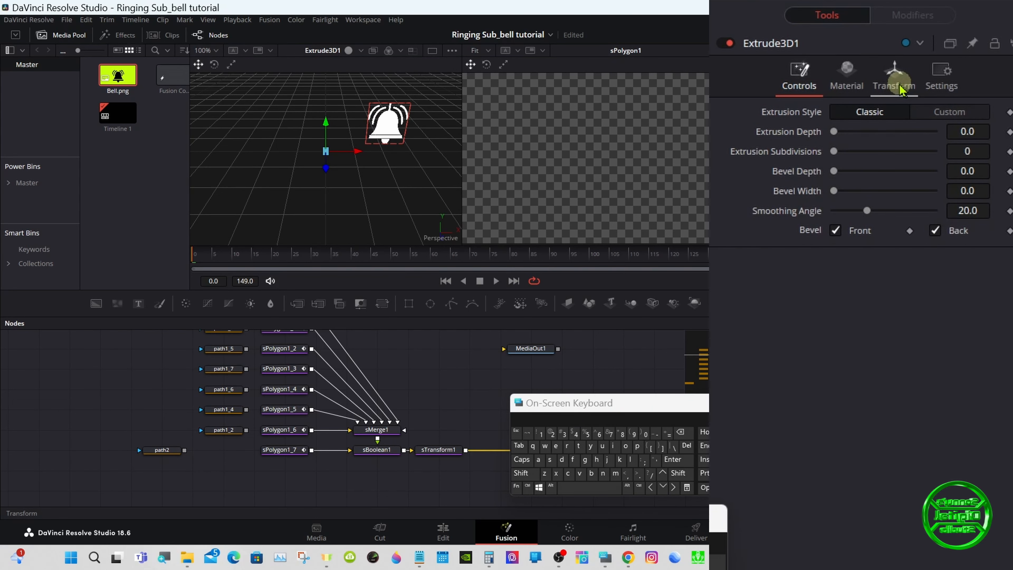
{"action": "left_click", "coordinate": [900, 89]}
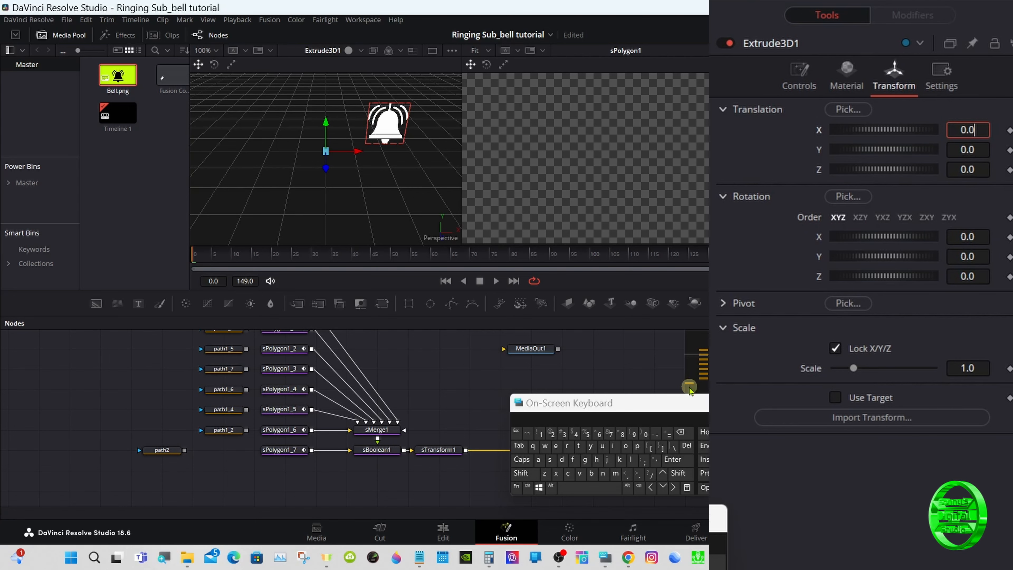
{"action": "left_click", "coordinate": [680, 432]}
{"action": "left_click", "coordinate": [680, 433]}
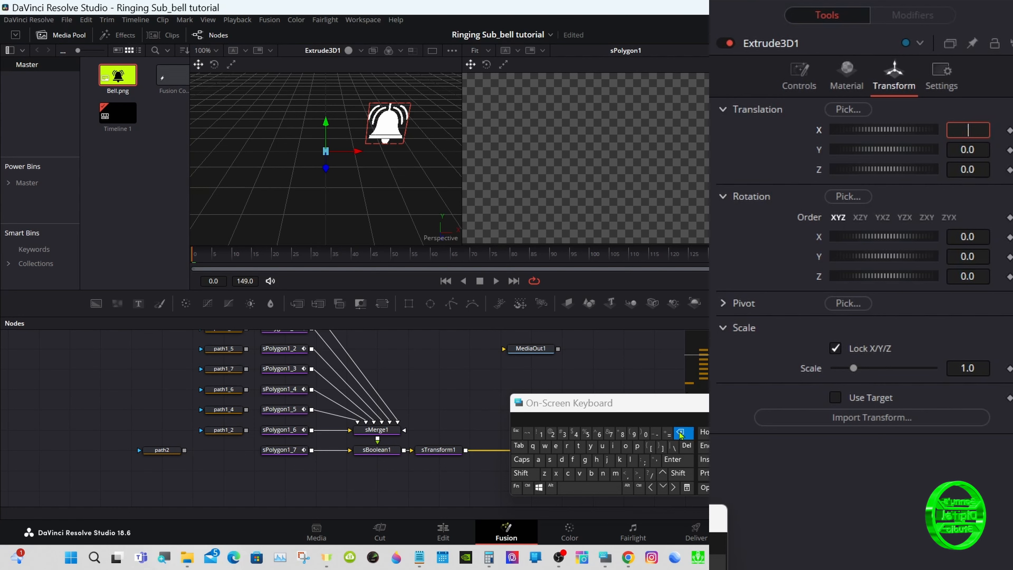
{"action": "left_click", "coordinate": [656, 433]}
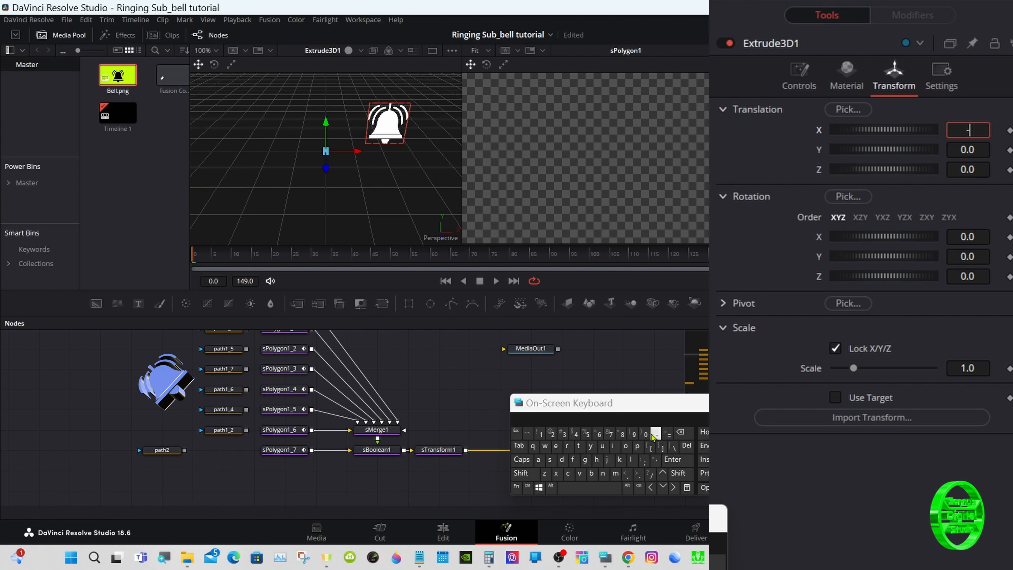
{"action": "left_click", "coordinate": [645, 433]}
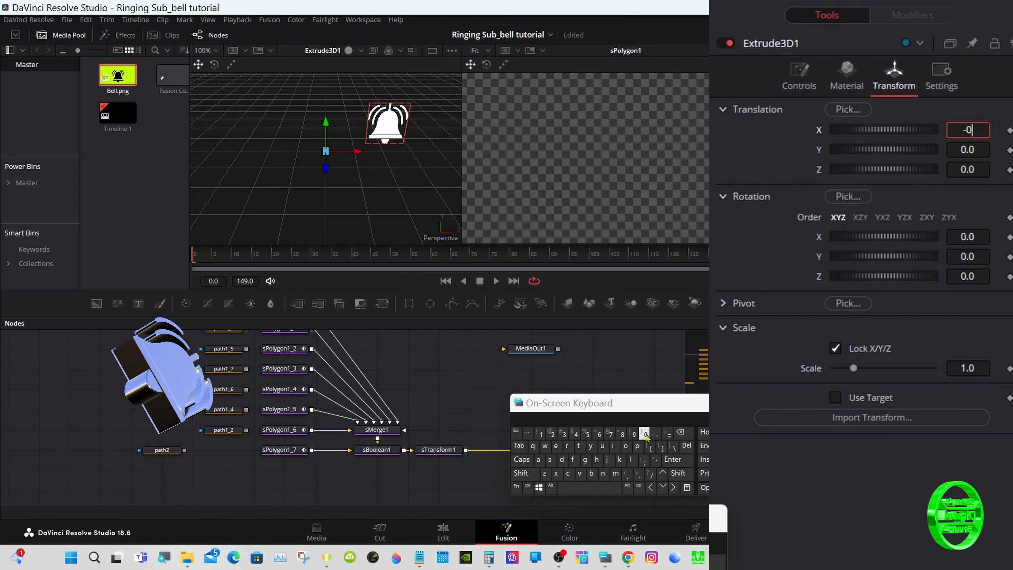
{"action": "left_click", "coordinate": [639, 474]}
{"action": "left_click", "coordinate": [587, 434]}
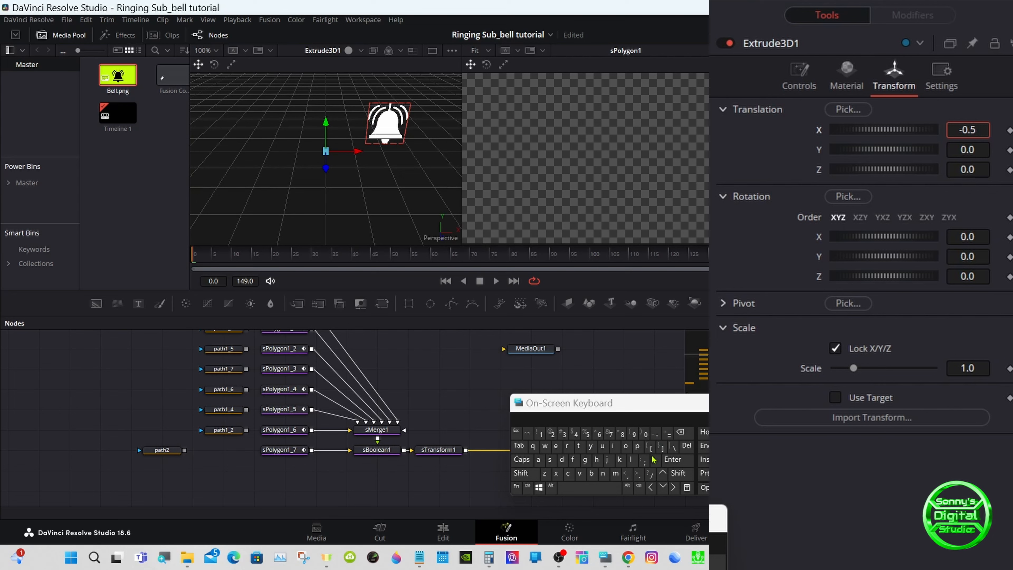
{"action": "left_click", "coordinate": [671, 460]}
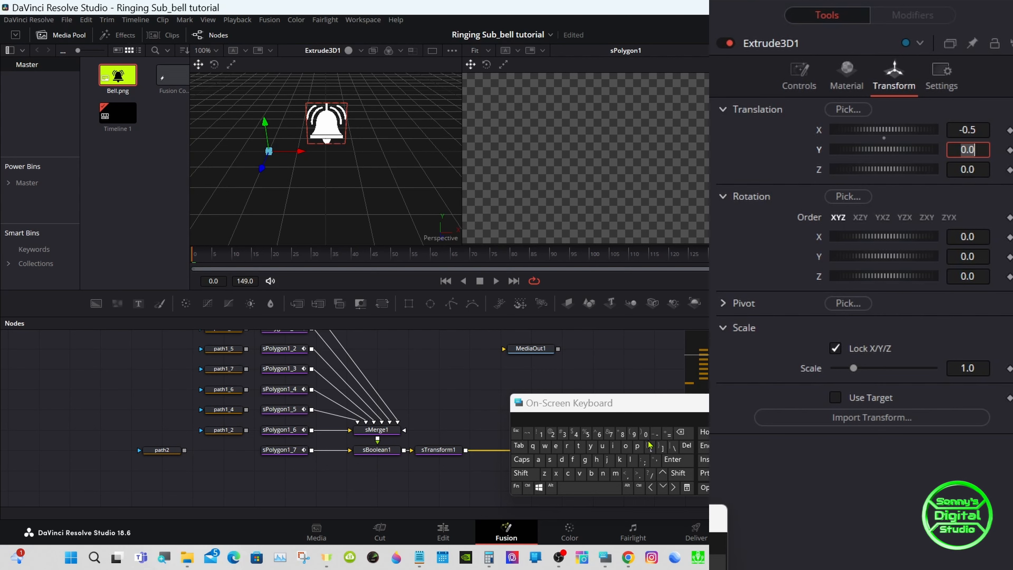
Step: Set the Y translation of Extrude3D1 to -0.27 to lower the bell toward the scene origin
{"action": "left_click", "coordinate": [656, 434]}
{"action": "left_click", "coordinate": [646, 433]}
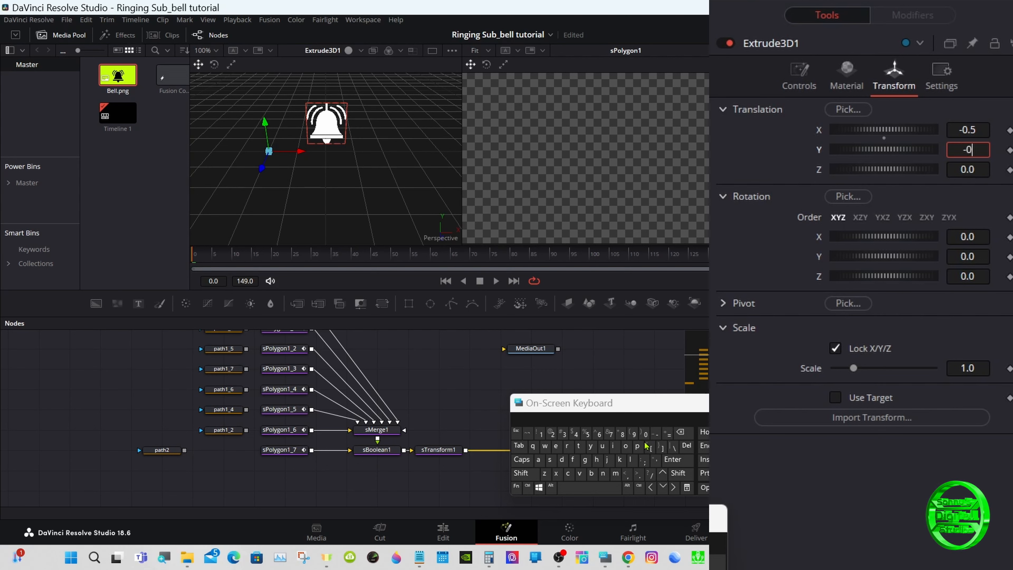
{"action": "left_click", "coordinate": [640, 472]}
{"action": "left_click", "coordinate": [552, 434]}
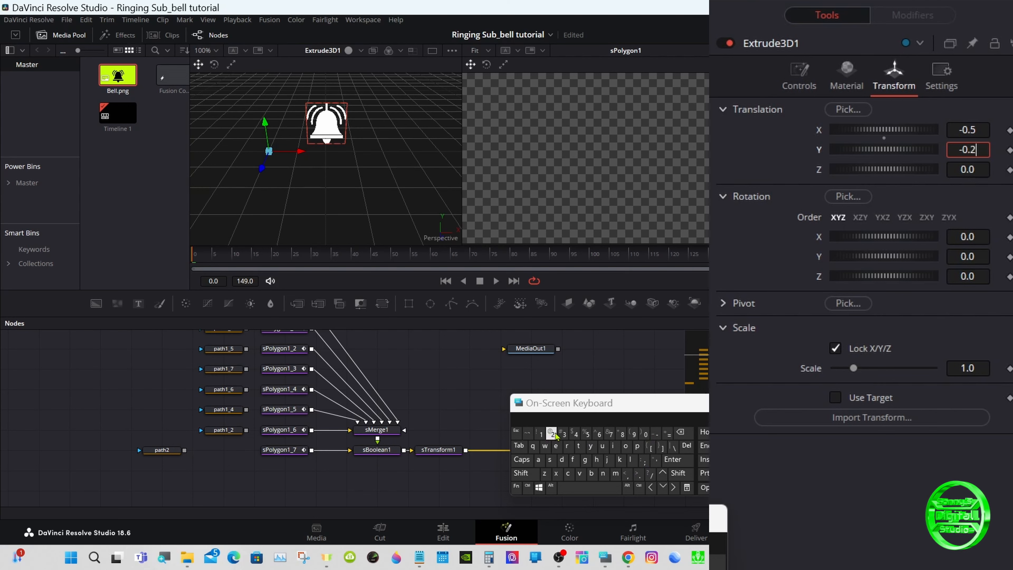
{"action": "left_click", "coordinate": [610, 435]}
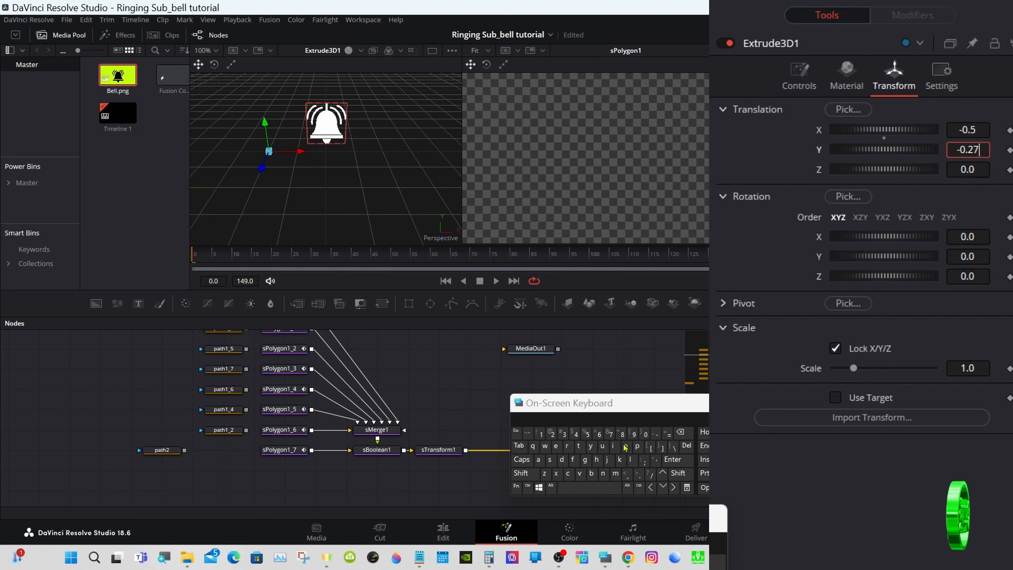
{"action": "left_click", "coordinate": [677, 460]}
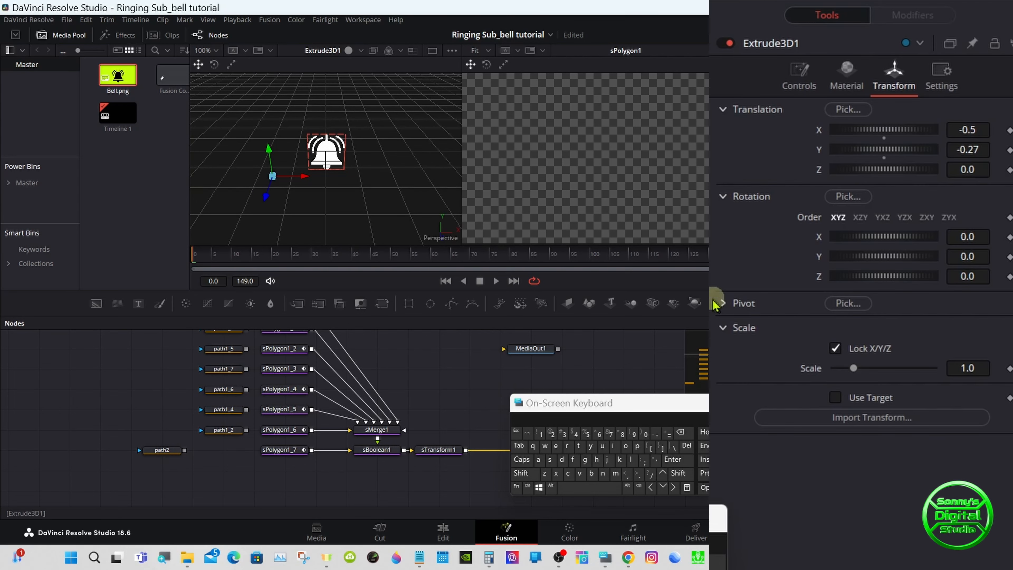
Step: Set the X pivot of Extrude3D1 to 0.5
{"action": "left_click", "coordinate": [722, 304]}
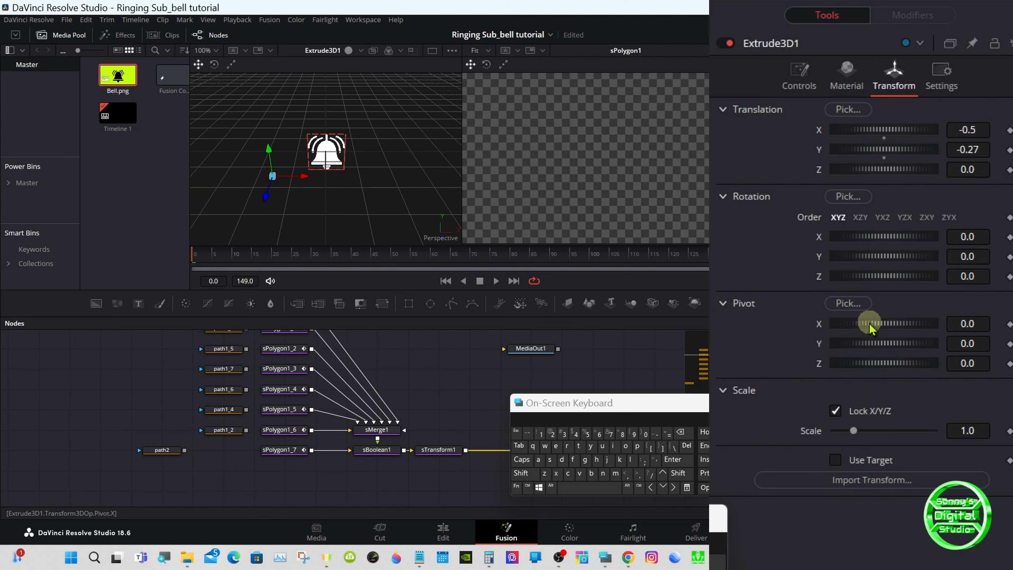
{"action": "left_click_drag", "start_coordinate": [870, 326], "coordinate": [883, 328]}
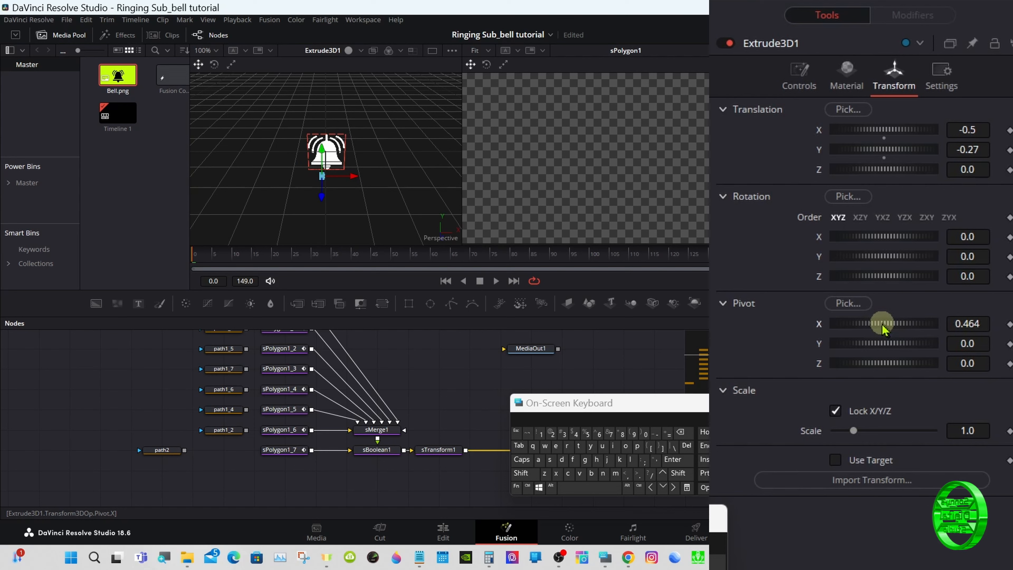
{"action": "left_click", "coordinate": [980, 324]}
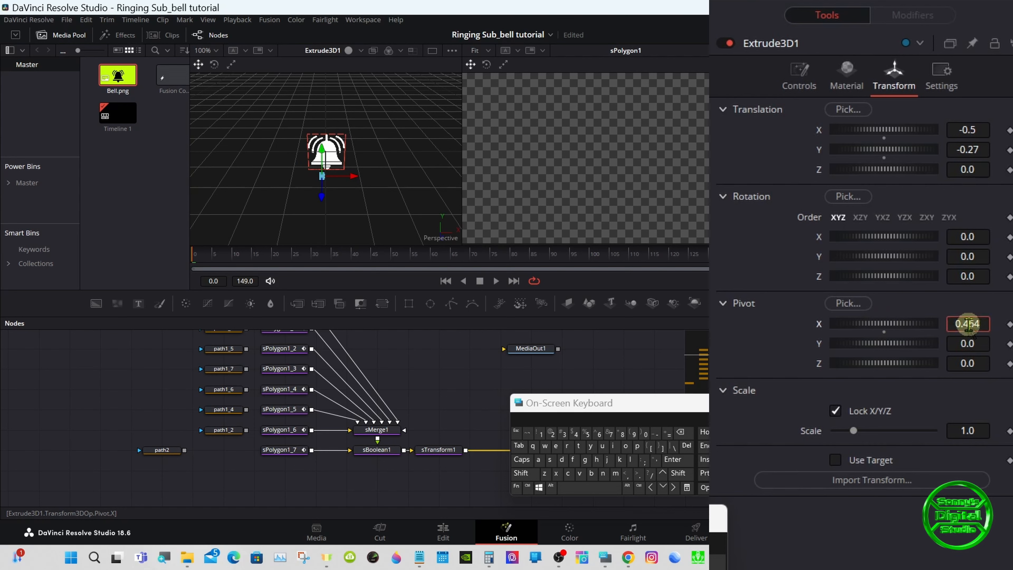
{"action": "left_click", "coordinate": [682, 433]}
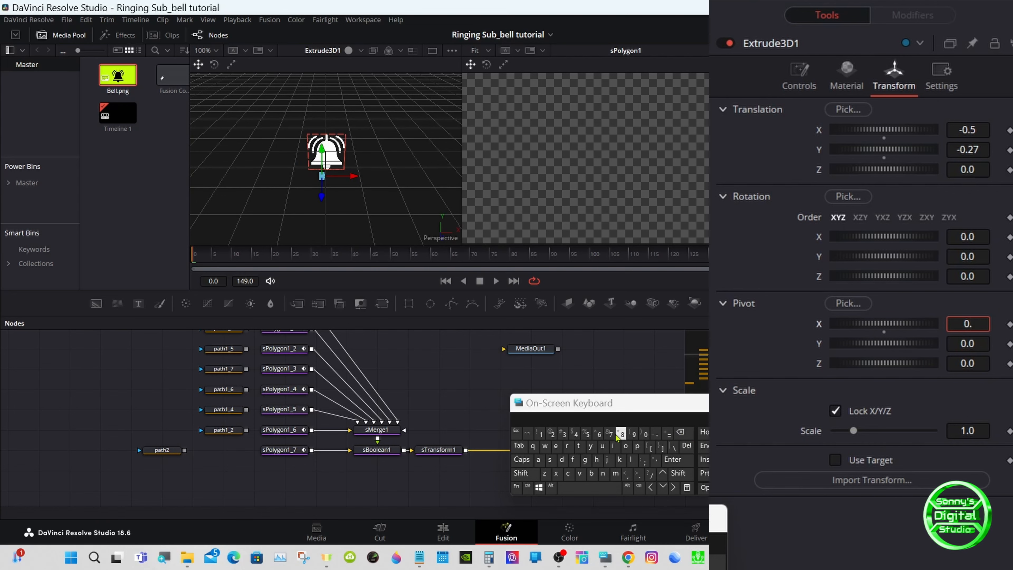
{"action": "left_click", "coordinate": [672, 460]}
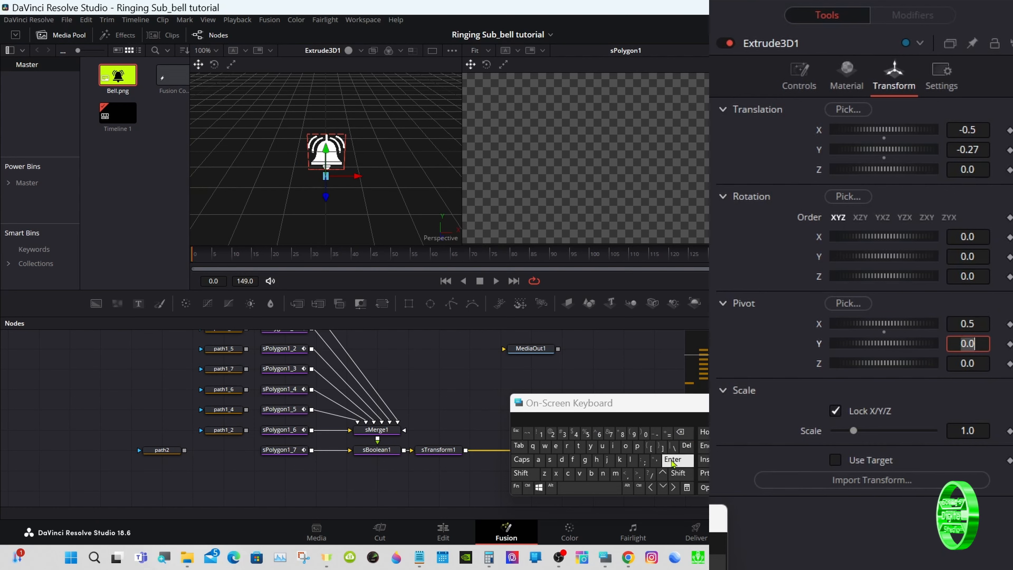
Step: Raise the Y pivot of Extrude3D1 into the bell and set it to 0.31, checking it in a level front view
{"action": "left_click", "coordinate": [840, 566]}
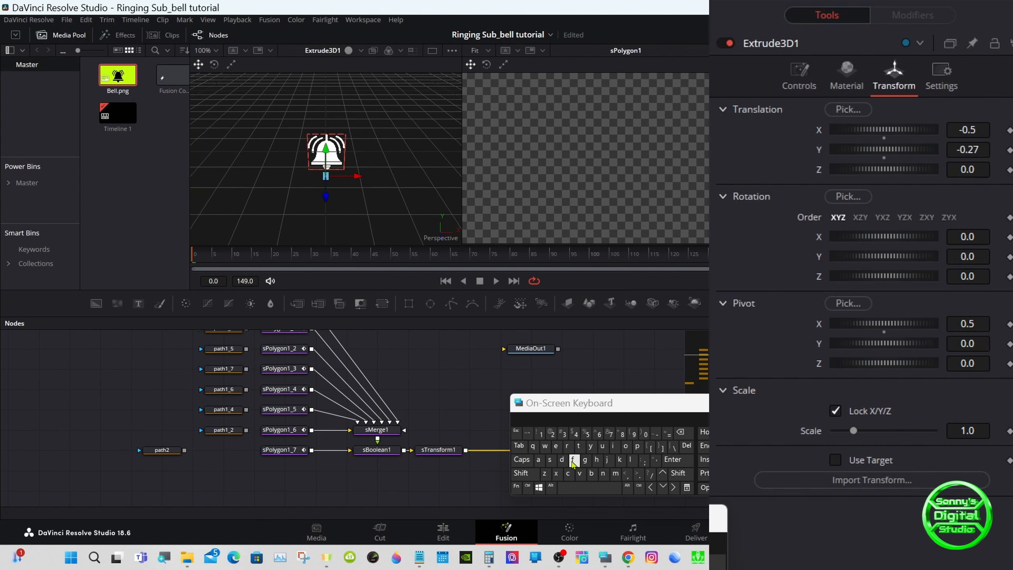
{"action": "left_click", "coordinate": [522, 473]}
{"action": "left_click_drag", "start_coordinate": [426, 220], "coordinate": [413, 105]}
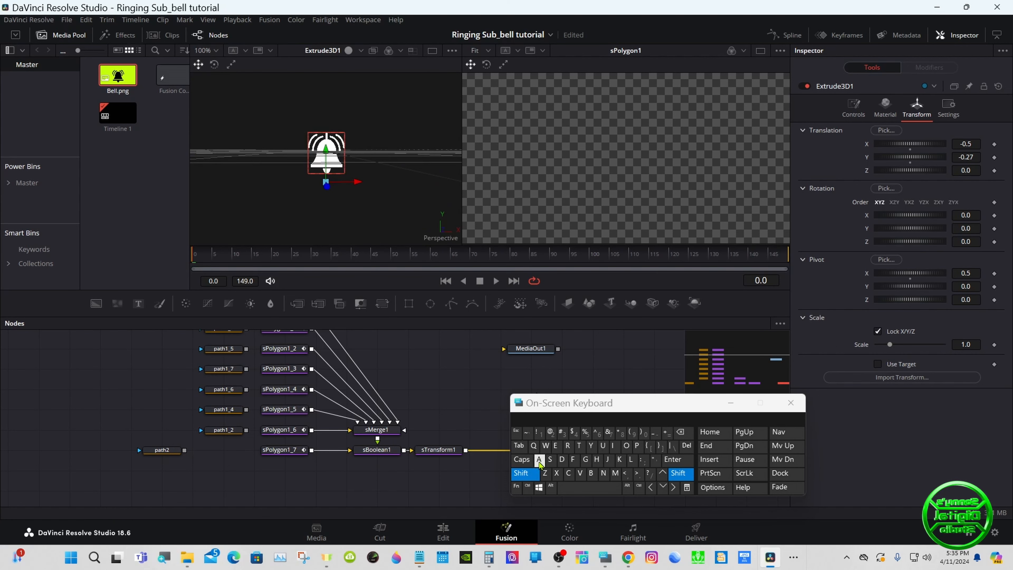
{"action": "left_click", "coordinate": [535, 474]}
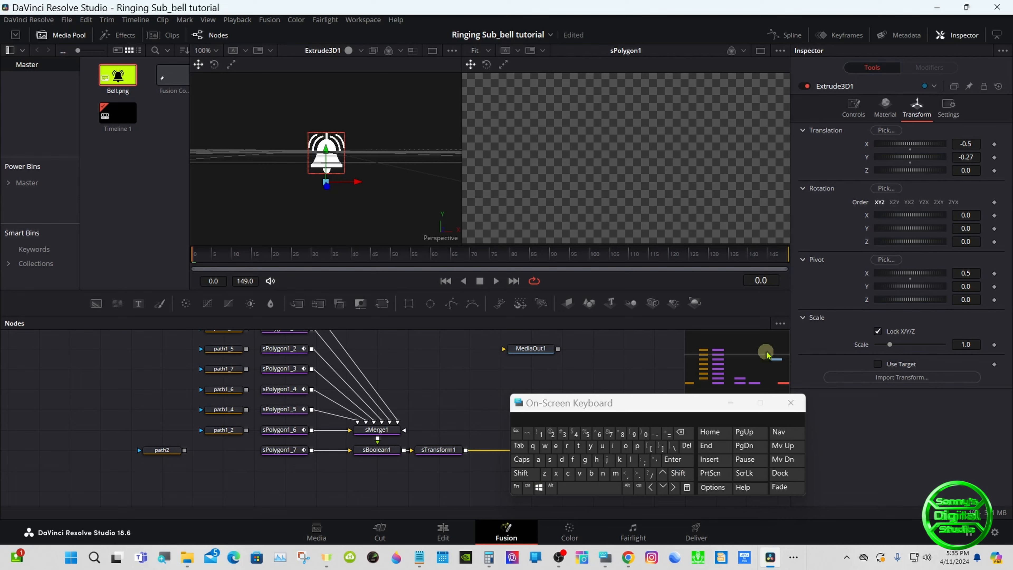
{"action": "left_click_drag", "start_coordinate": [910, 284], "coordinate": [914, 287]}
{"action": "left_click_drag", "start_coordinate": [889, 346], "coordinate": [905, 340]}
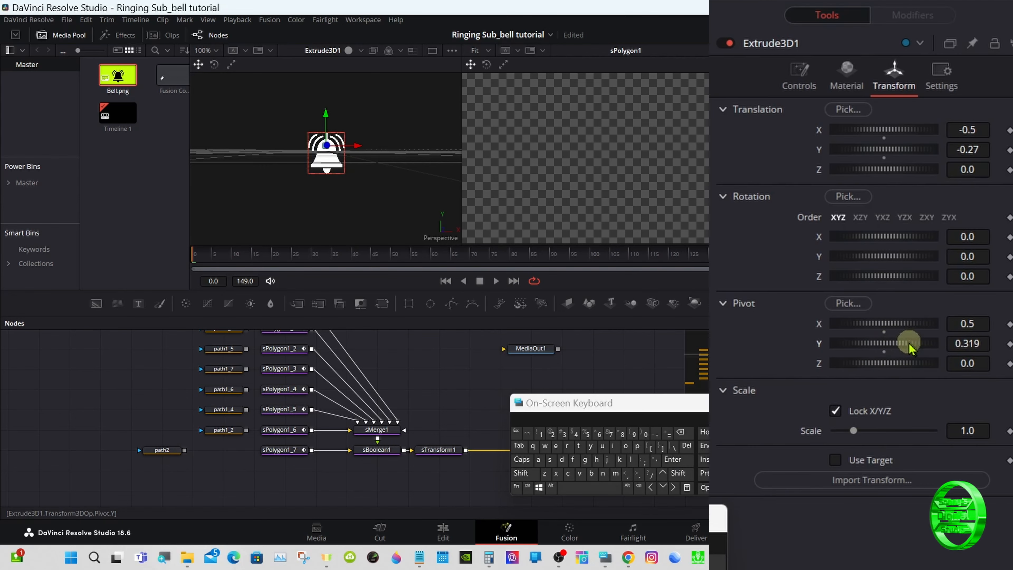
{"action": "left_click", "coordinate": [977, 343]}
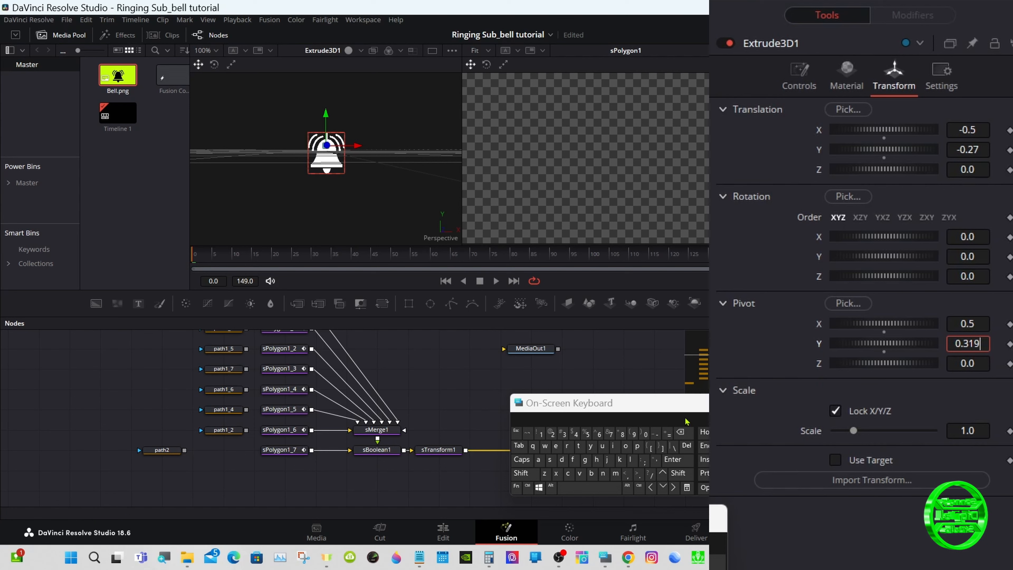
{"action": "left_click", "coordinate": [681, 432]}
{"action": "left_click", "coordinate": [673, 460]}
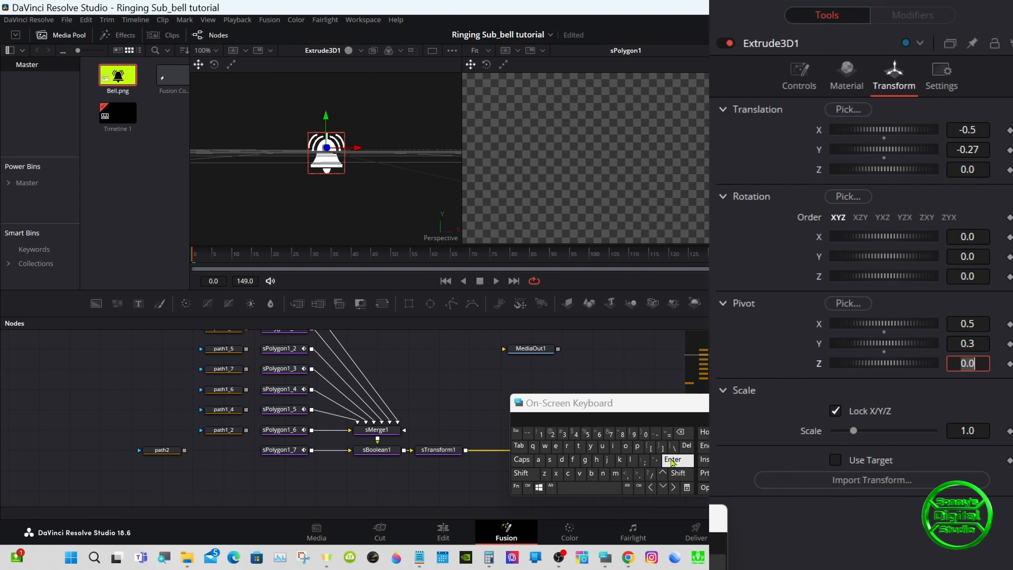
{"action": "left_click", "coordinate": [951, 344]}
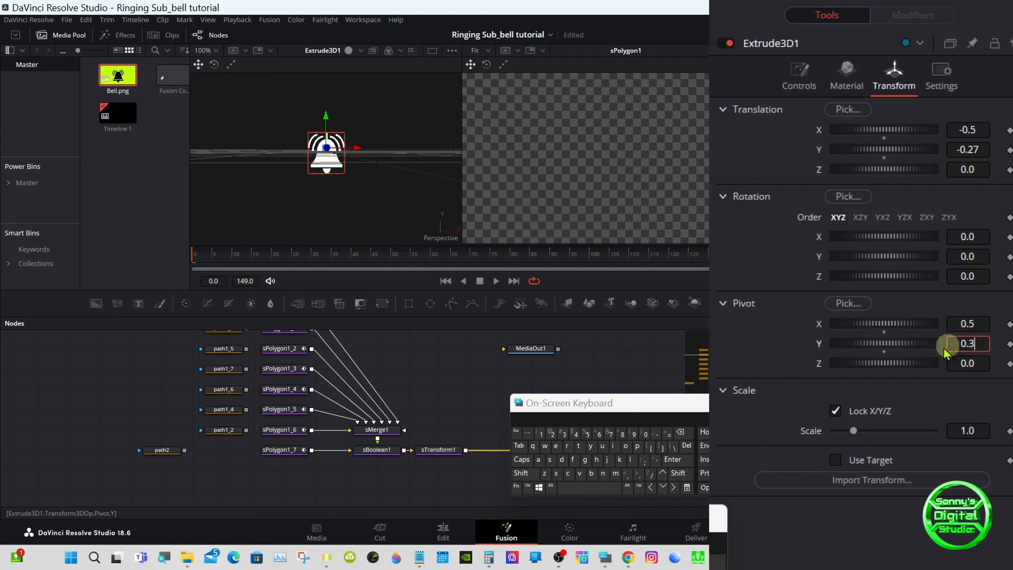
{"action": "left_click", "coordinate": [541, 434]}
{"action": "left_click", "coordinate": [673, 460]}
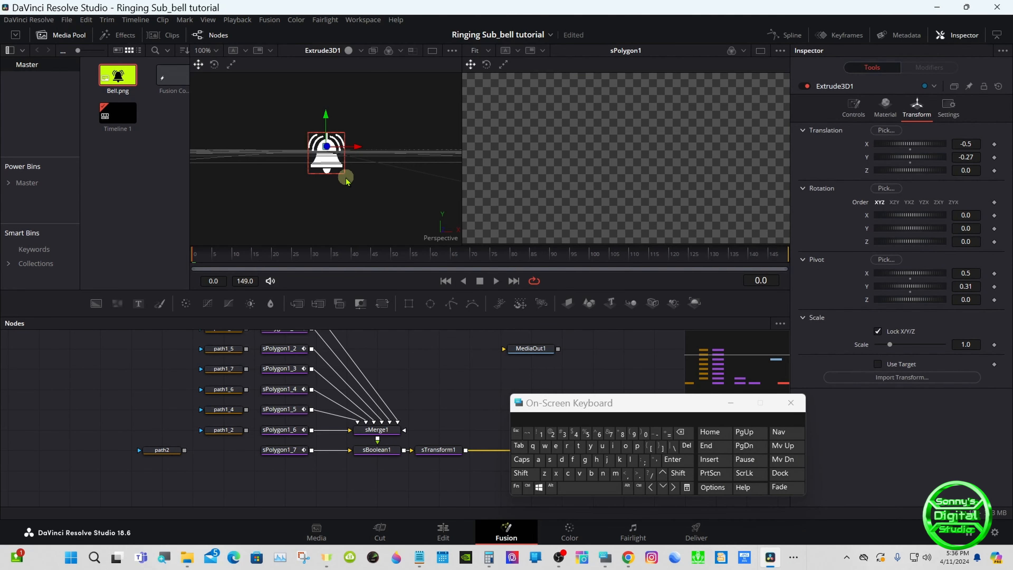
Step: Make room in the node graph by moving MediaOut1 farther along and bringing Extrude3D1 next to sTransform1
{"action": "left_click_drag", "start_coordinate": [531, 403], "coordinate": [673, 402]}
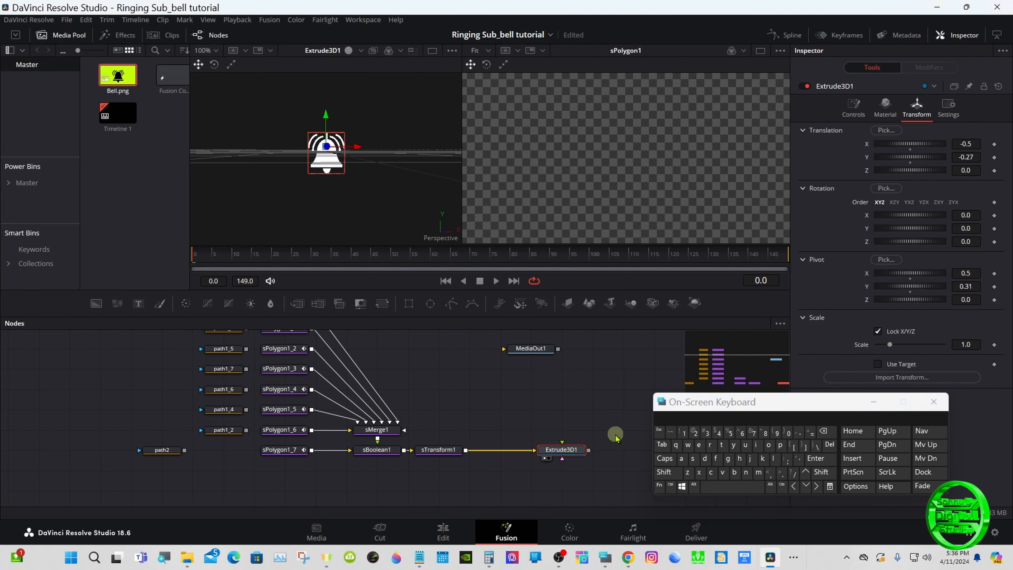
{"action": "left_click_drag", "start_coordinate": [686, 365], "coordinate": [724, 376]}
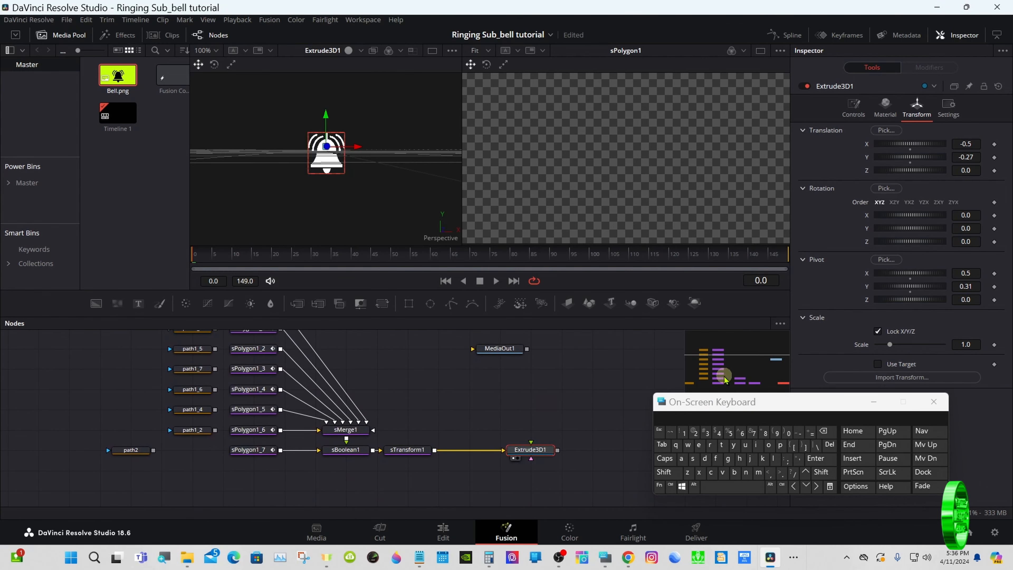
{"action": "left_click_drag", "start_coordinate": [498, 349], "coordinate": [621, 368]}
{"action": "left_click_drag", "start_coordinate": [534, 450], "coordinate": [474, 449]}
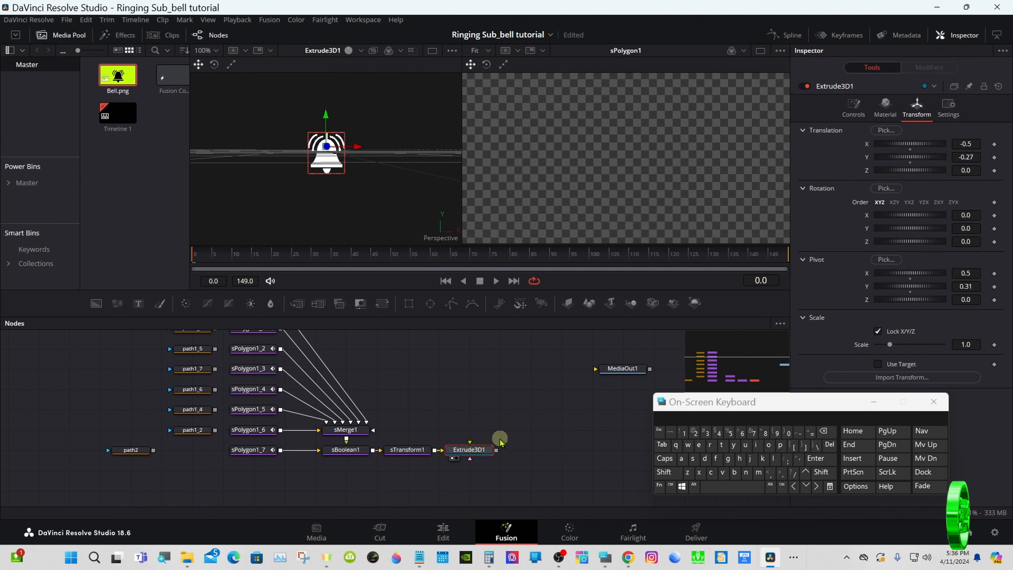
Step: Add a Transform 3D node after Extrude3D1
{"action": "left_click", "coordinate": [540, 413]}
{"action": "left_click", "coordinate": [483, 452]}
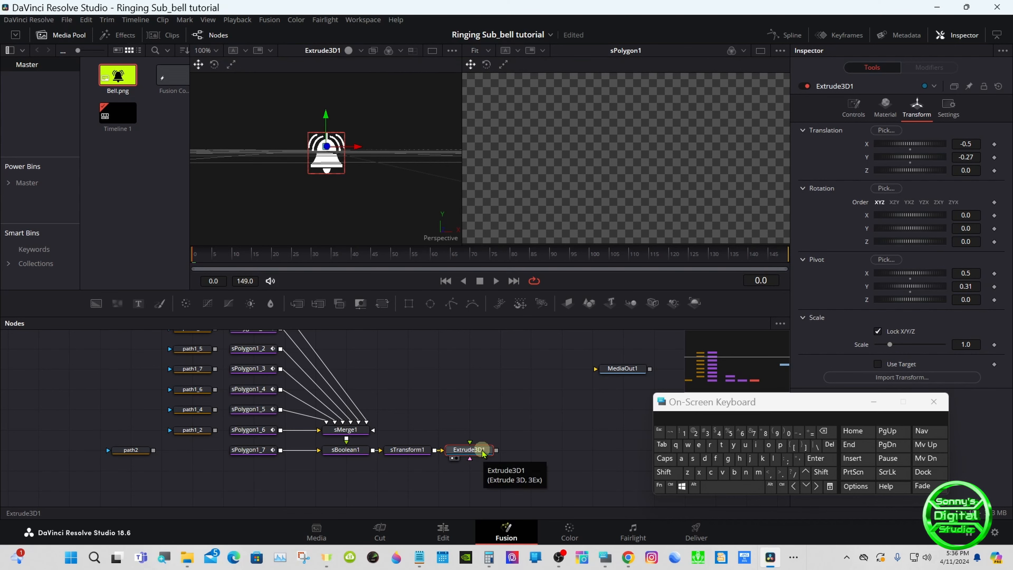
{"action": "left_click", "coordinate": [664, 472]}
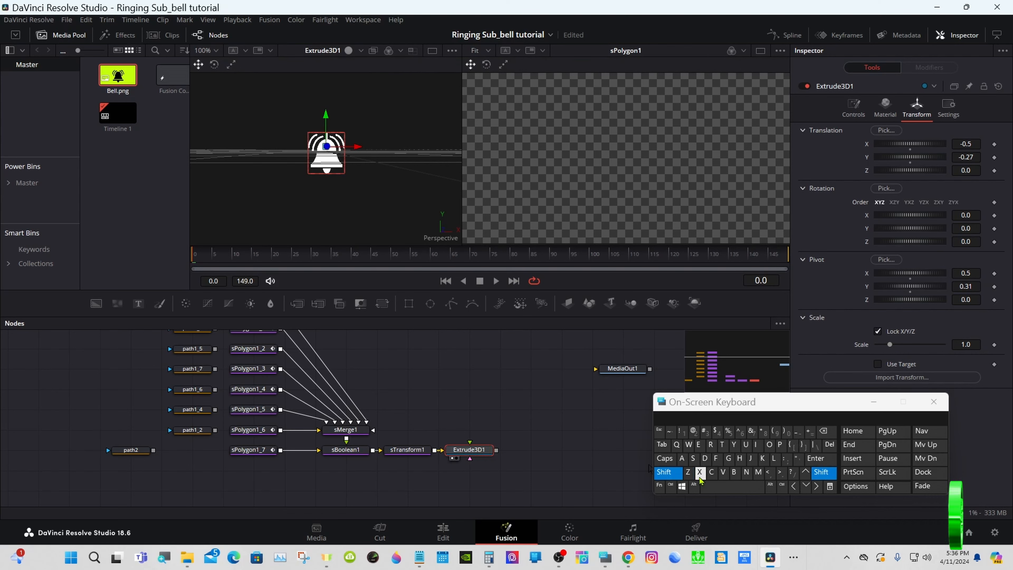
{"action": "left_click", "coordinate": [728, 488]}
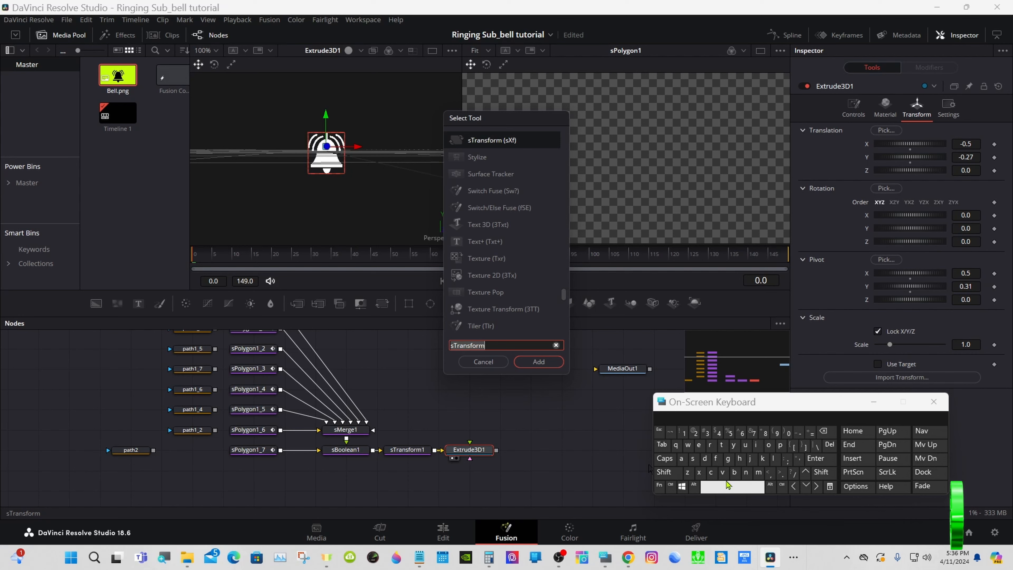
{"action": "left_click", "coordinate": [722, 445]}
{"action": "left_click", "coordinate": [709, 444]}
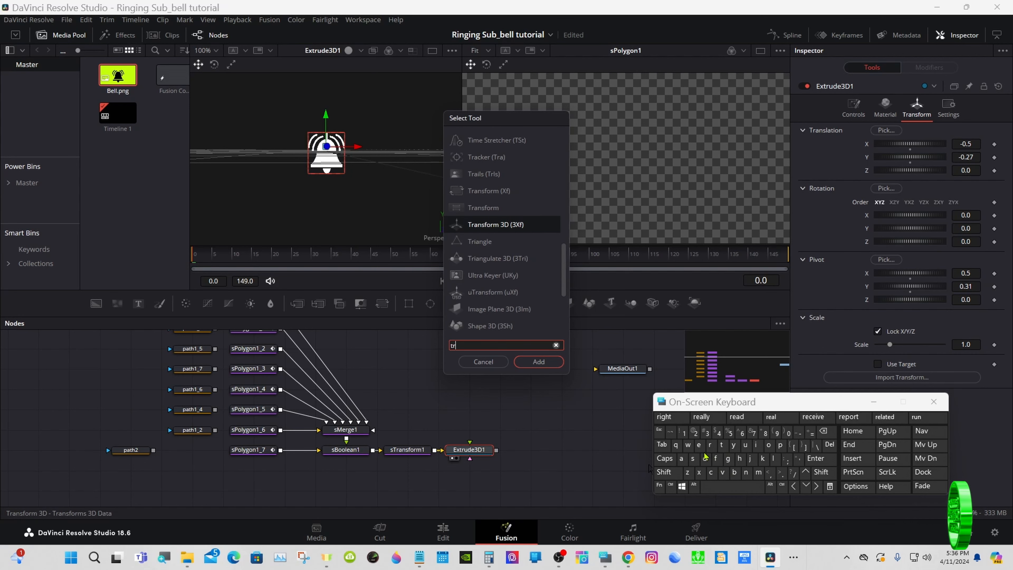
{"action": "left_click", "coordinate": [515, 224]}
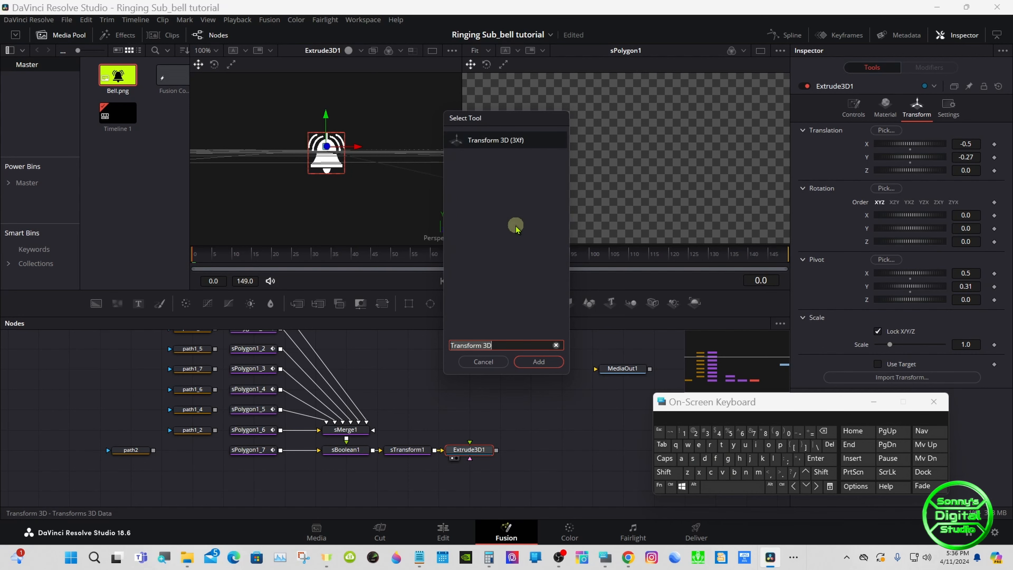
{"action": "left_click", "coordinate": [538, 361]}
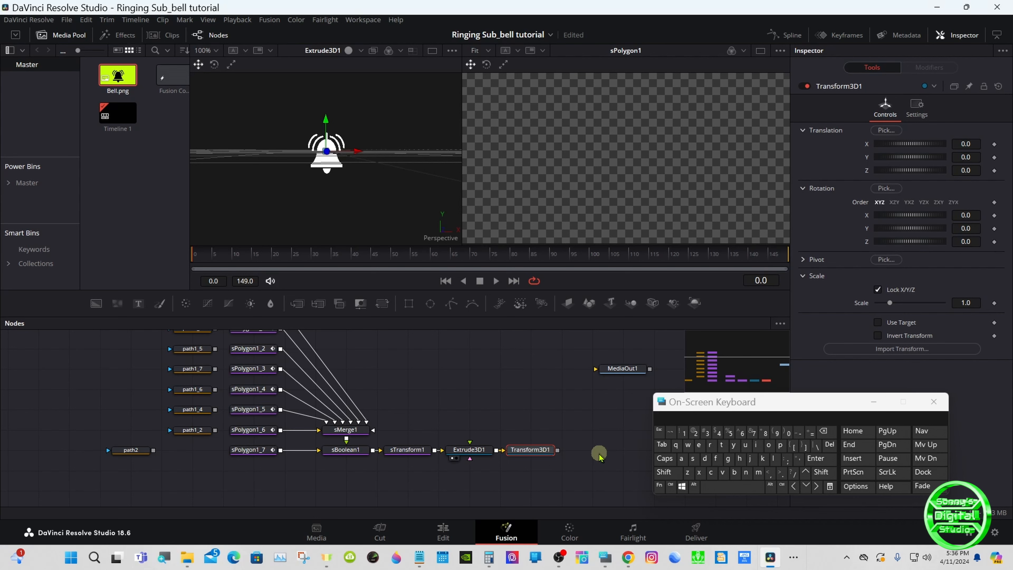
Step: Add a second Transform 3D node directly after Transform3D1
{"action": "left_click", "coordinate": [664, 471]}
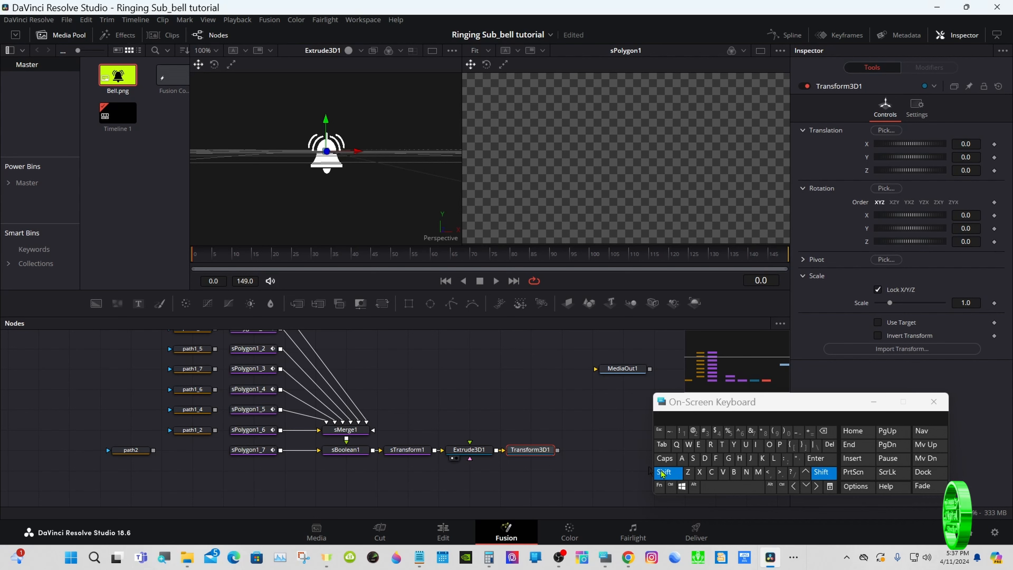
{"action": "left_click", "coordinate": [716, 487]}
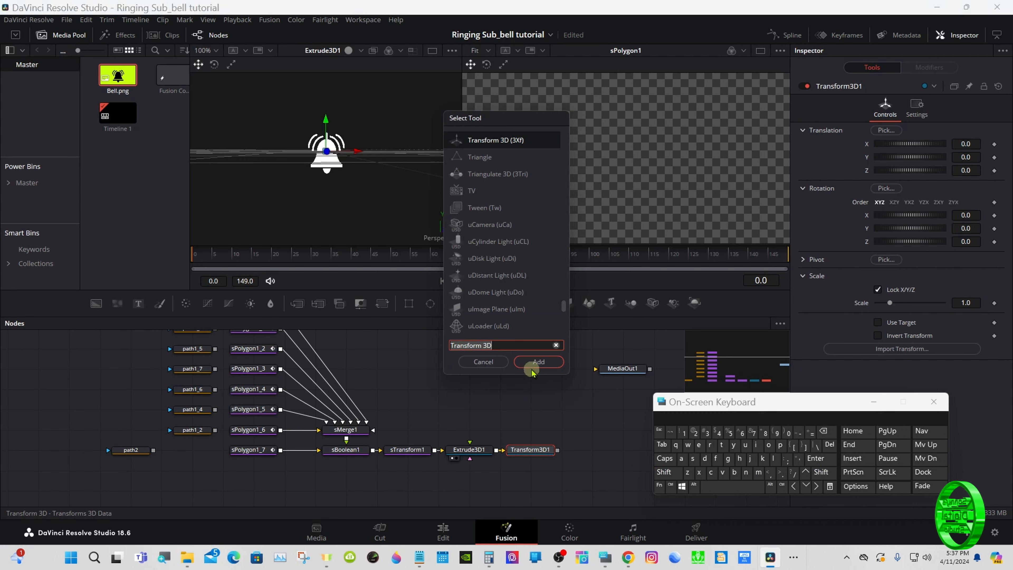
{"action": "left_click", "coordinate": [536, 361]}
Step: Move MediaOut1 farther along the chain, add a Renderer 3D node after Transform3D2, and connect its output to MediaOut1
{"action": "left_click_drag", "start_coordinate": [672, 407], "coordinate": [745, 429]}
{"action": "left_click_drag", "start_coordinate": [614, 368], "coordinate": [718, 450]}
{"action": "left_click", "coordinate": [609, 452]}
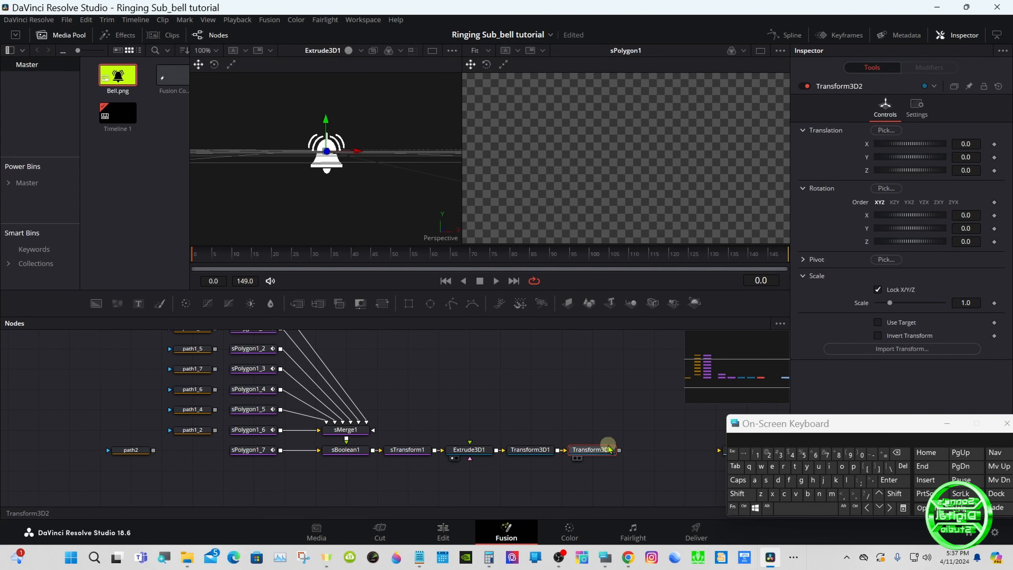
{"action": "left_click", "coordinate": [695, 302]}
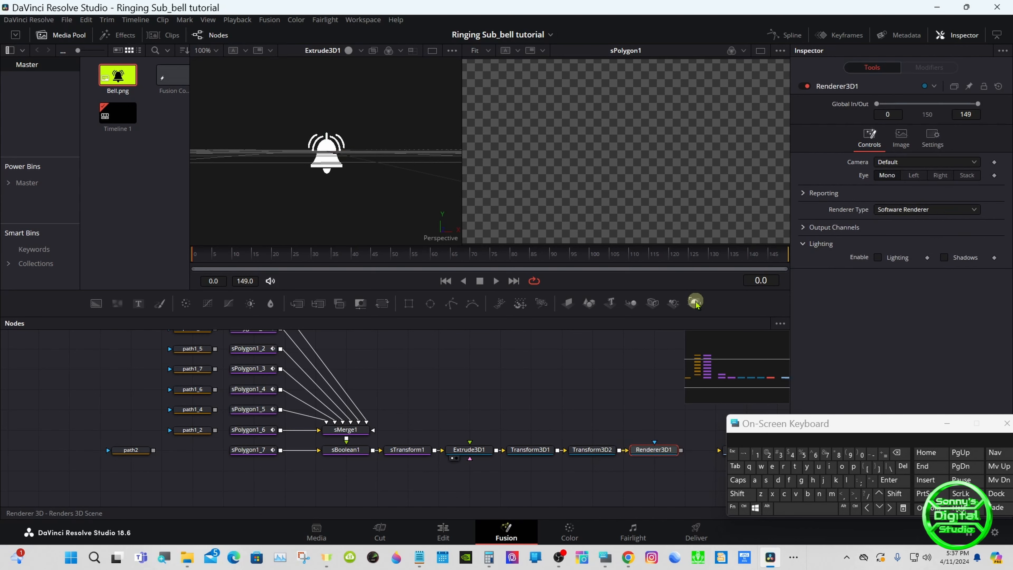
{"action": "left_click_drag", "start_coordinate": [761, 434], "coordinate": [812, 434]}
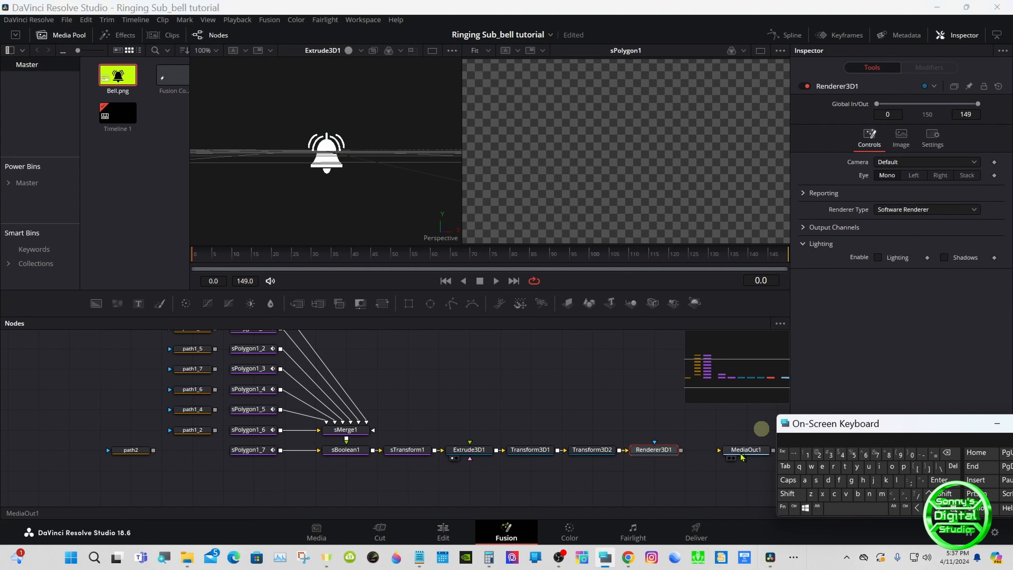
{"action": "left_click_drag", "start_coordinate": [681, 456], "coordinate": [715, 193]}
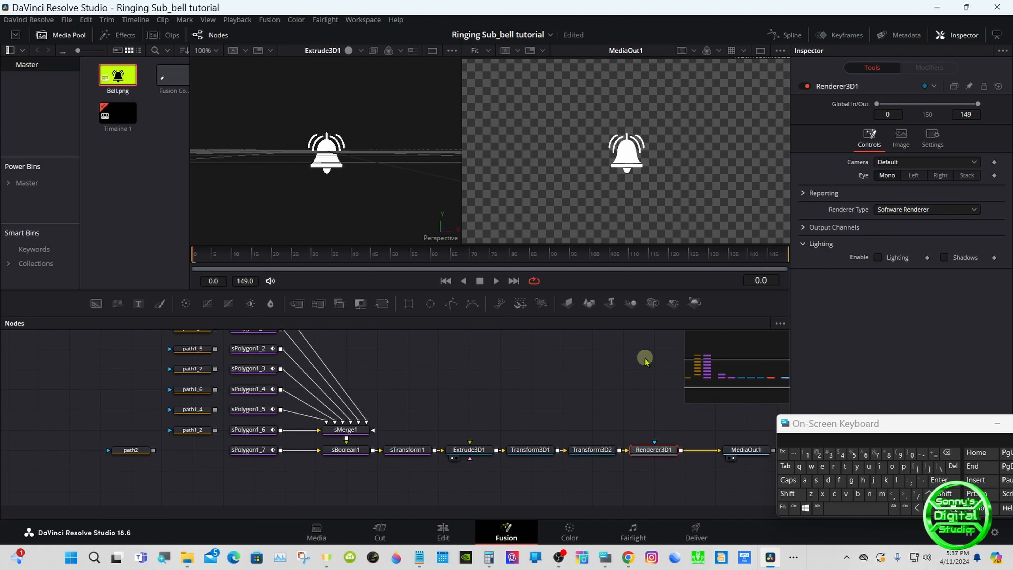
Step: Set the smoothing angle of Extrude3D1 to 60 and its extrusion subdivisions to 10
{"action": "left_click_drag", "start_coordinate": [781, 432], "coordinate": [647, 421]}
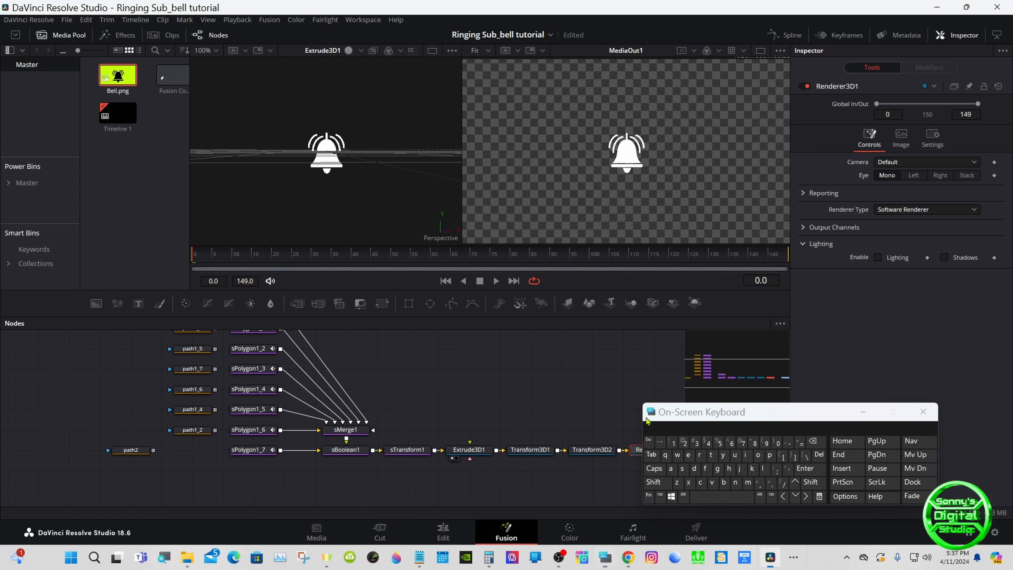
{"action": "left_click", "coordinate": [654, 482]}
{"action": "left_click_drag", "start_coordinate": [244, 211], "coordinate": [433, 213]}
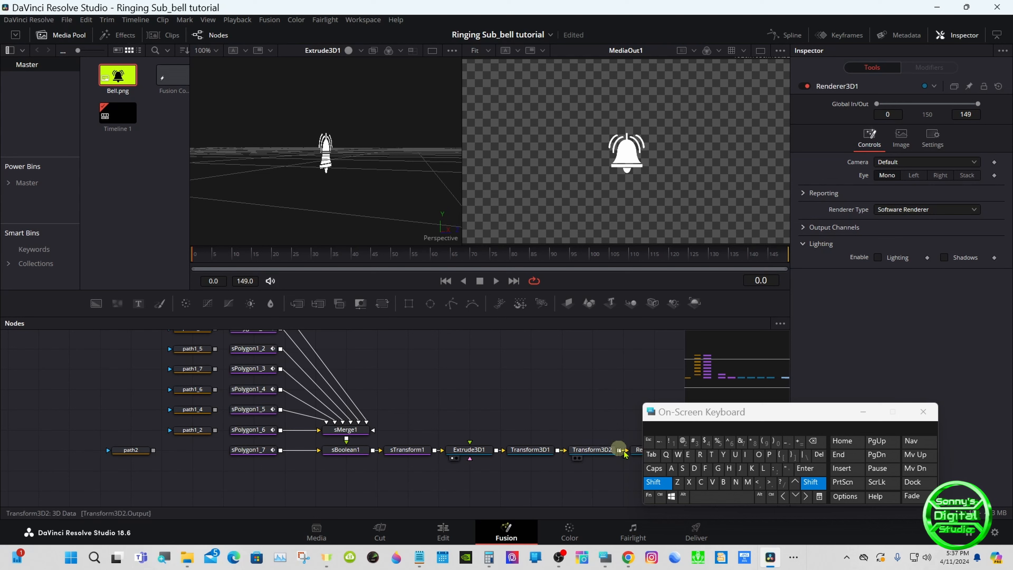
{"action": "left_click", "coordinate": [654, 483]}
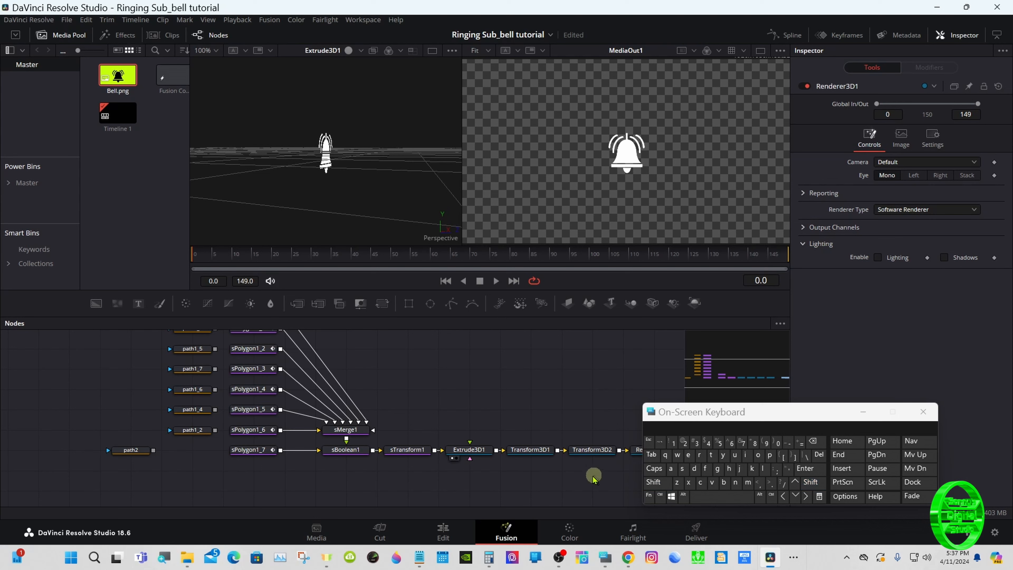
{"action": "left_click", "coordinate": [527, 456]}
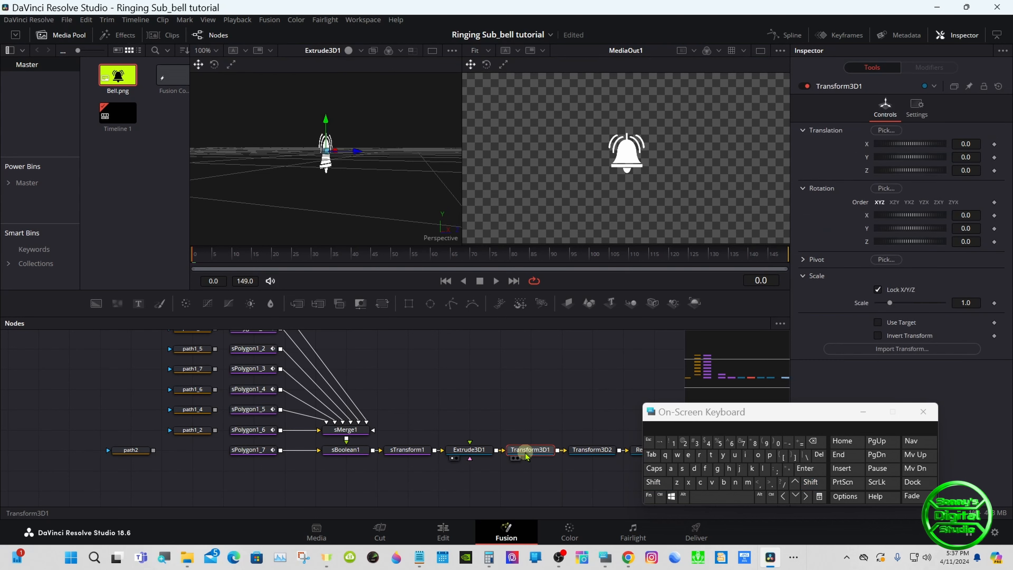
{"action": "left_click", "coordinate": [480, 454]}
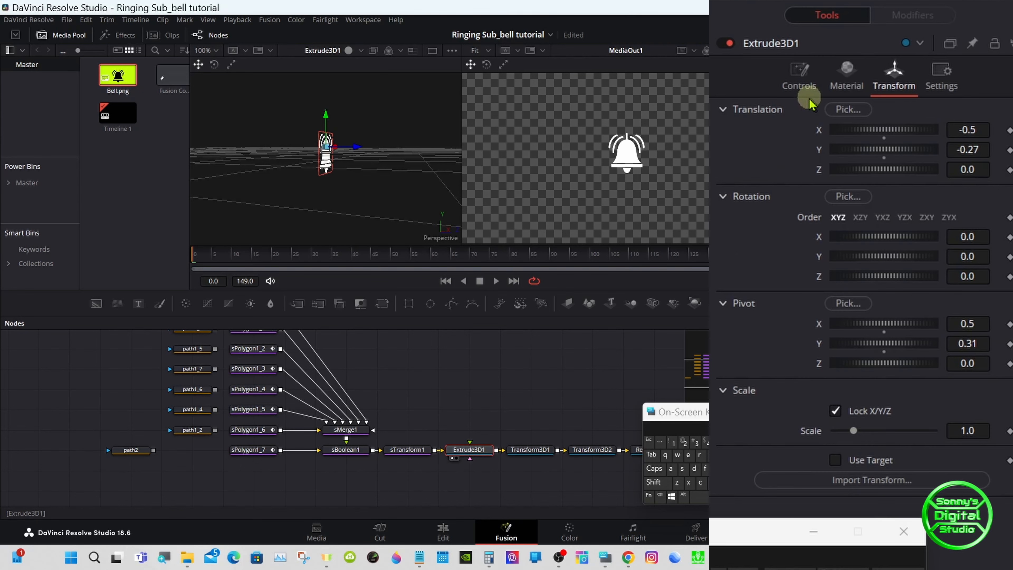
{"action": "left_click", "coordinate": [803, 86]}
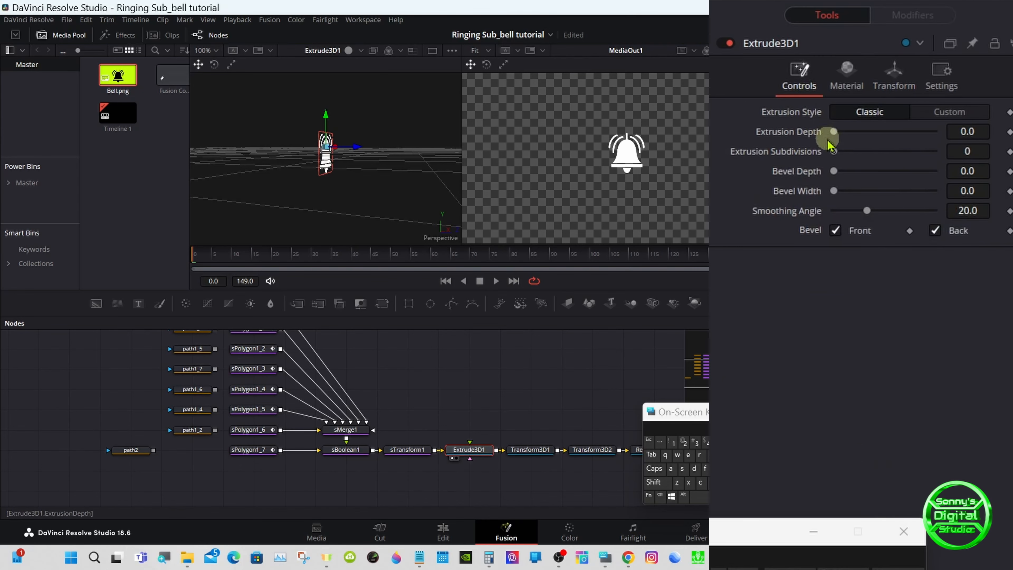
{"action": "left_click_drag", "start_coordinate": [867, 211], "coordinate": [927, 210]}
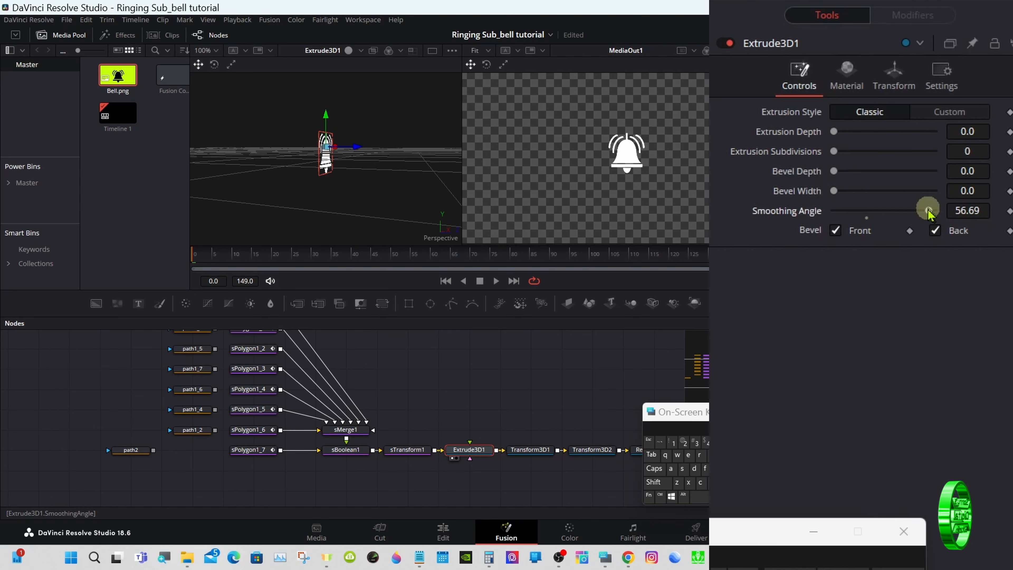
{"action": "left_click_drag", "start_coordinate": [928, 210], "coordinate": [933, 210]}
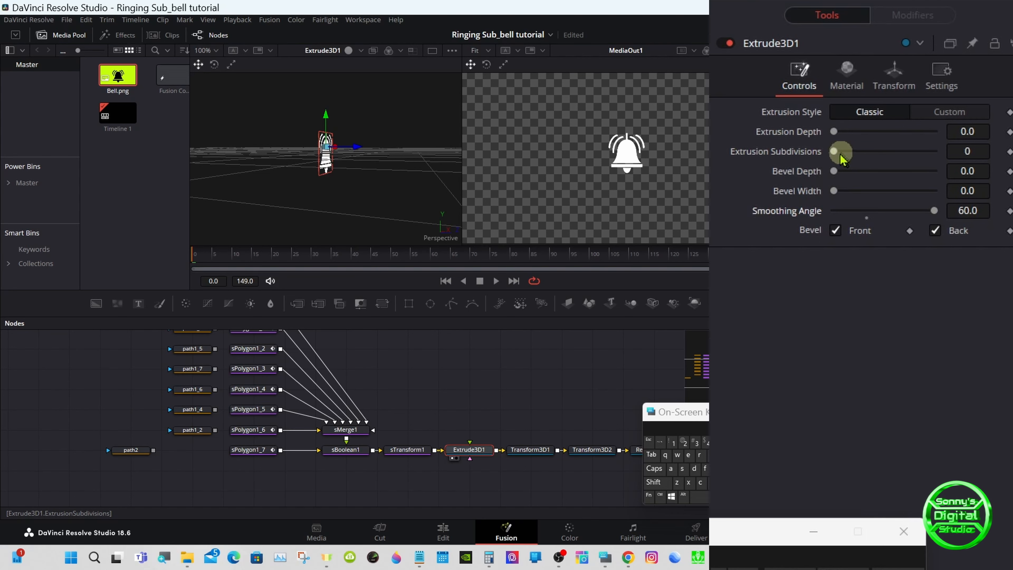
{"action": "left_click_drag", "start_coordinate": [834, 151], "coordinate": [891, 151]}
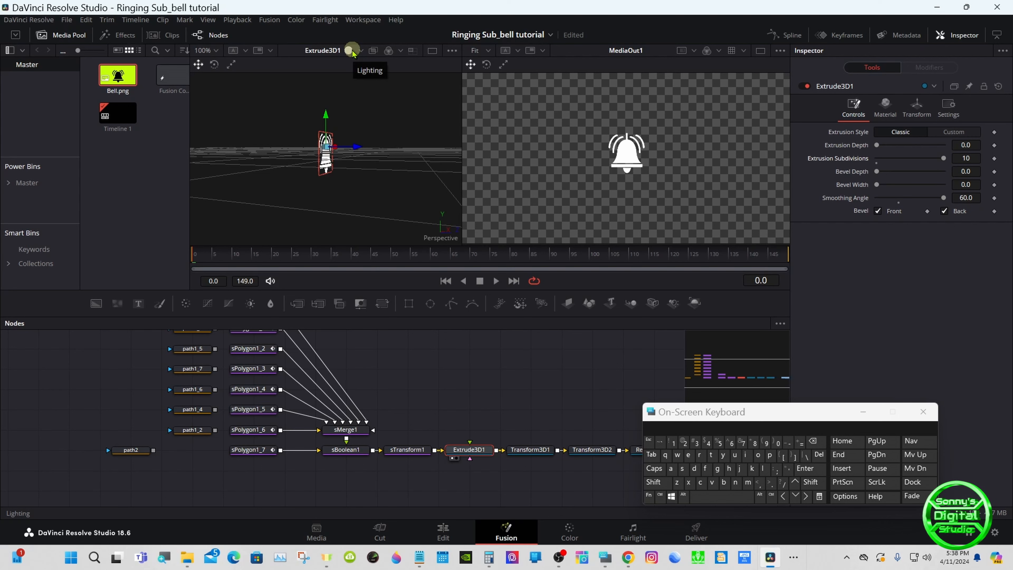
Step: Set the extrusion depth of Extrude3D1 to 0.05
{"action": "left_click", "coordinate": [350, 51]}
{"action": "left_click", "coordinate": [350, 51]}
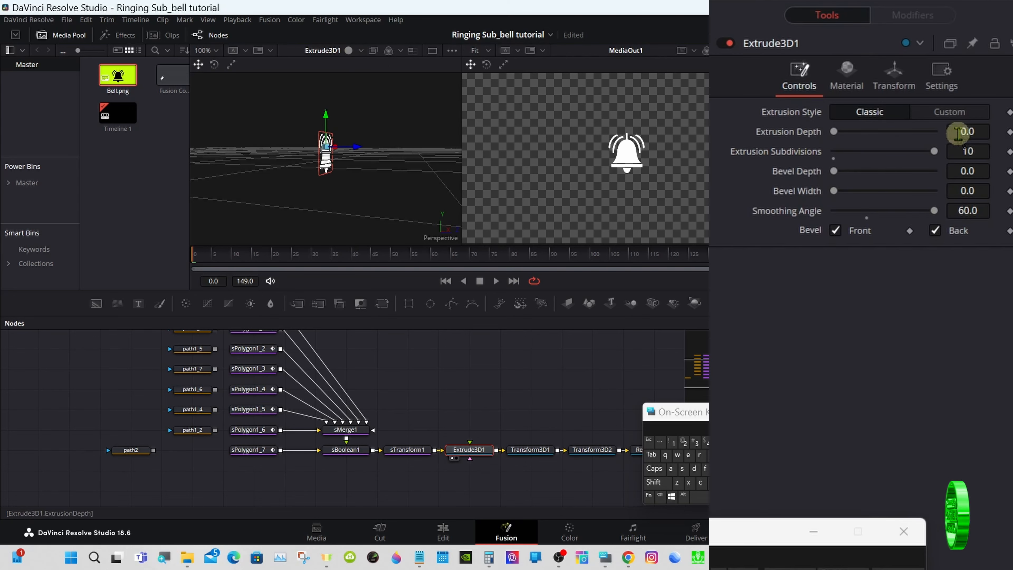
{"action": "left_click", "coordinate": [968, 132]}
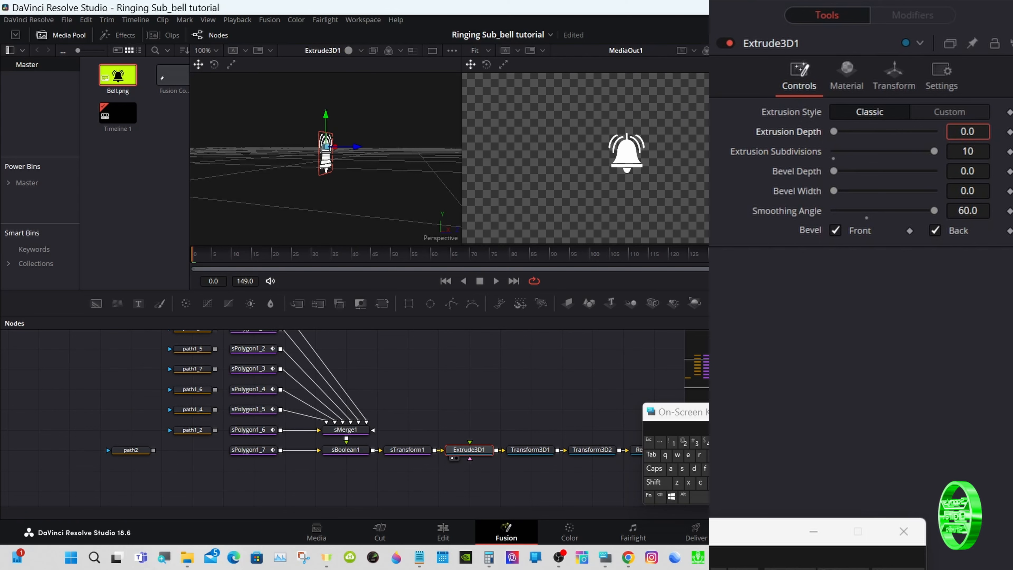
{"action": "type", "text": "5"}
{"action": "key", "text": "Tab"}
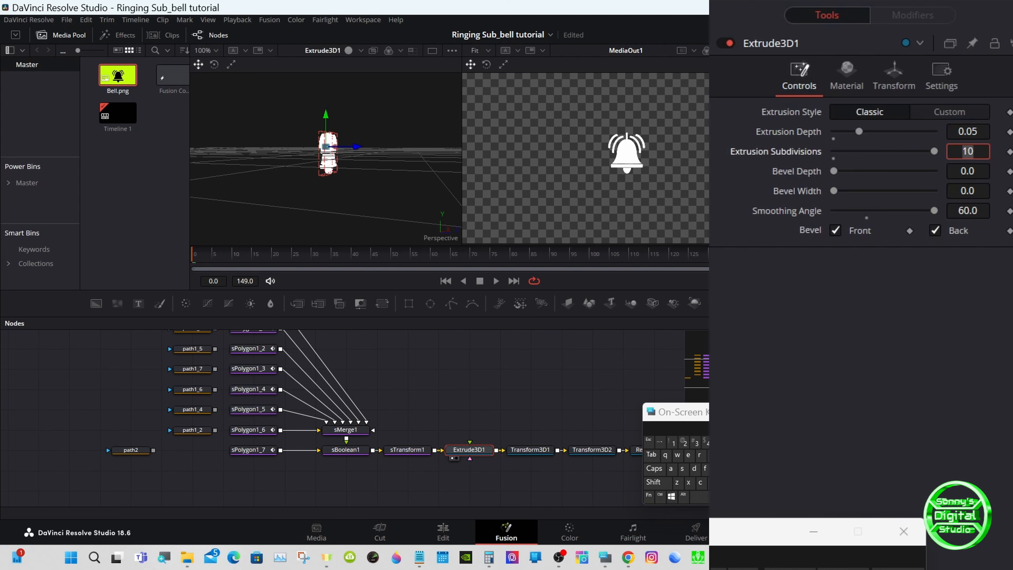
Step: Examine the extruded bell's thickness in the 3D viewer at Fit scale, switching lighting on for the inspection and off at the end
{"action": "left_click", "coordinate": [348, 51]}
{"action": "right_click", "coordinate": [365, 116]}
{"action": "mouse_move", "coordinate": [418, 121]}
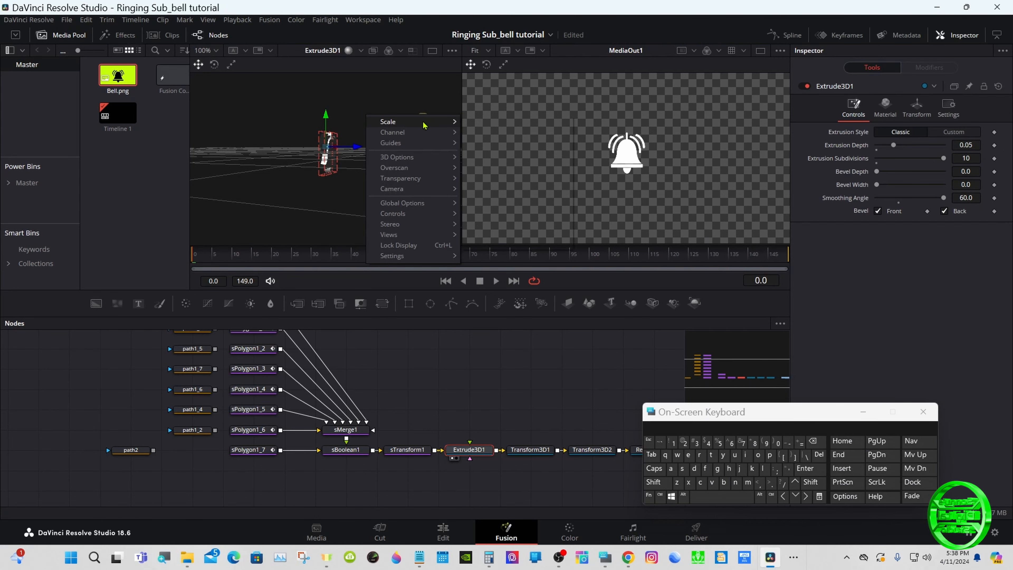
{"action": "left_click", "coordinate": [481, 121]}
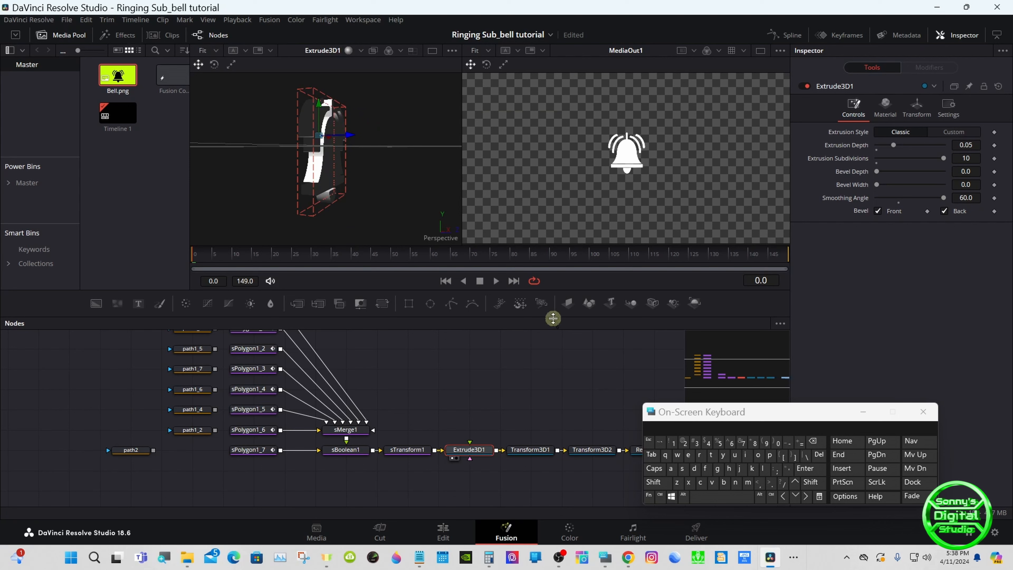
{"action": "left_click", "coordinate": [558, 351]}
{"action": "left_click", "coordinate": [654, 482]}
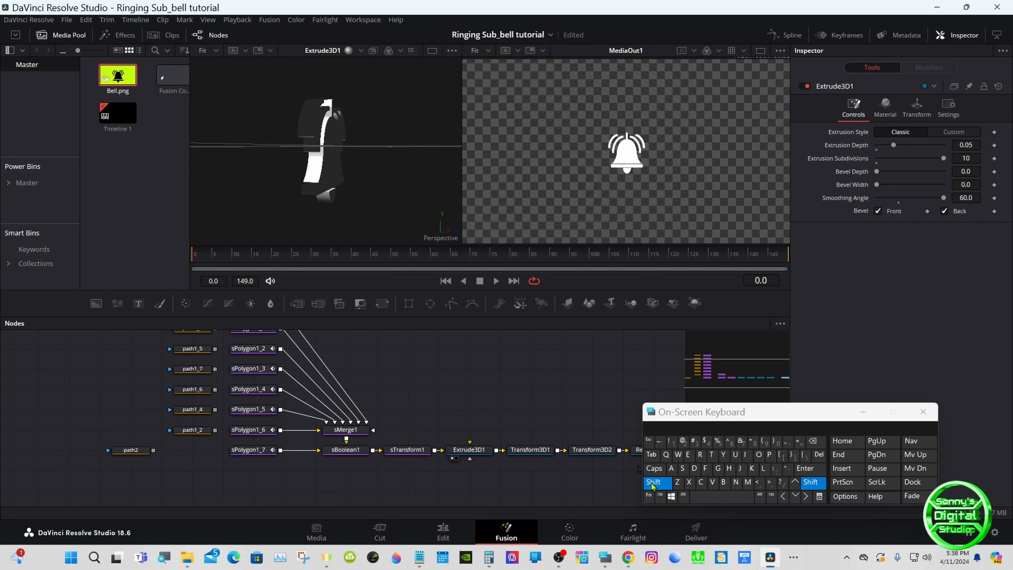
{"action": "left_click_drag", "start_coordinate": [404, 201], "coordinate": [321, 192]}
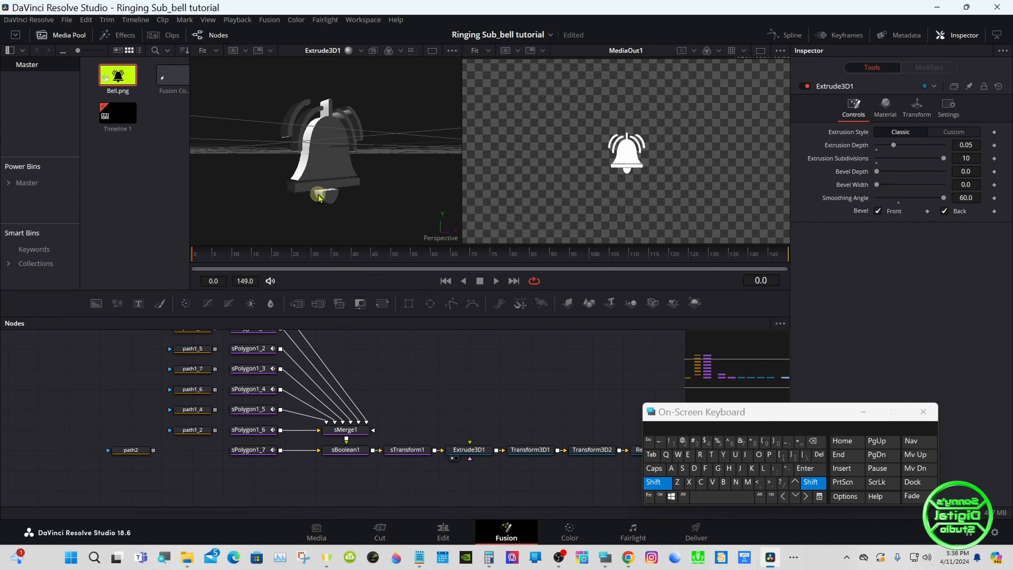
{"action": "left_click", "coordinate": [348, 51]}
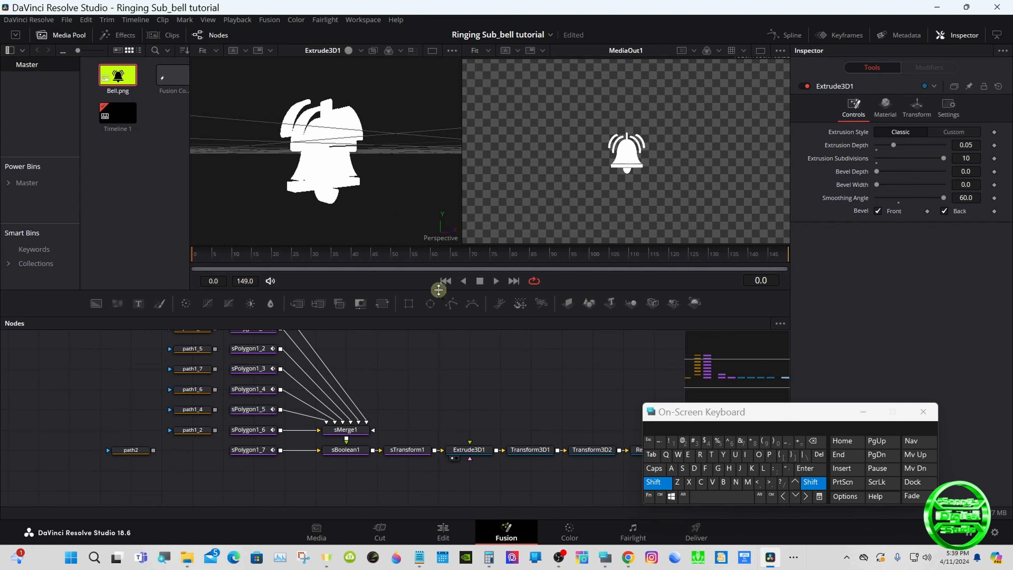
{"action": "left_click", "coordinate": [654, 482]}
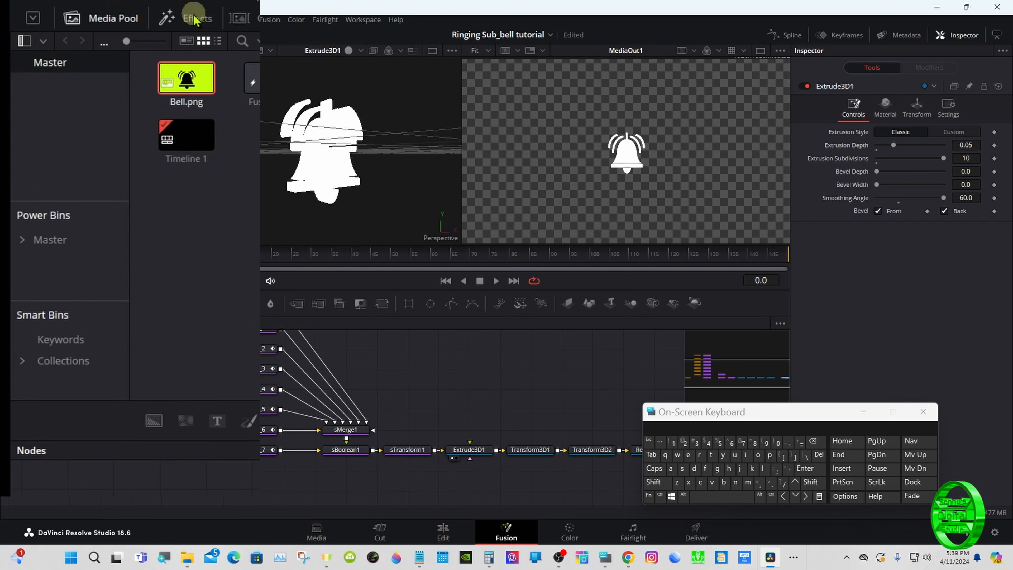
Step: Add the Chrome shader from the Fusion shader templates above Extrude3D1 and connect it to that node's material input
{"action": "left_click", "coordinate": [195, 19]}
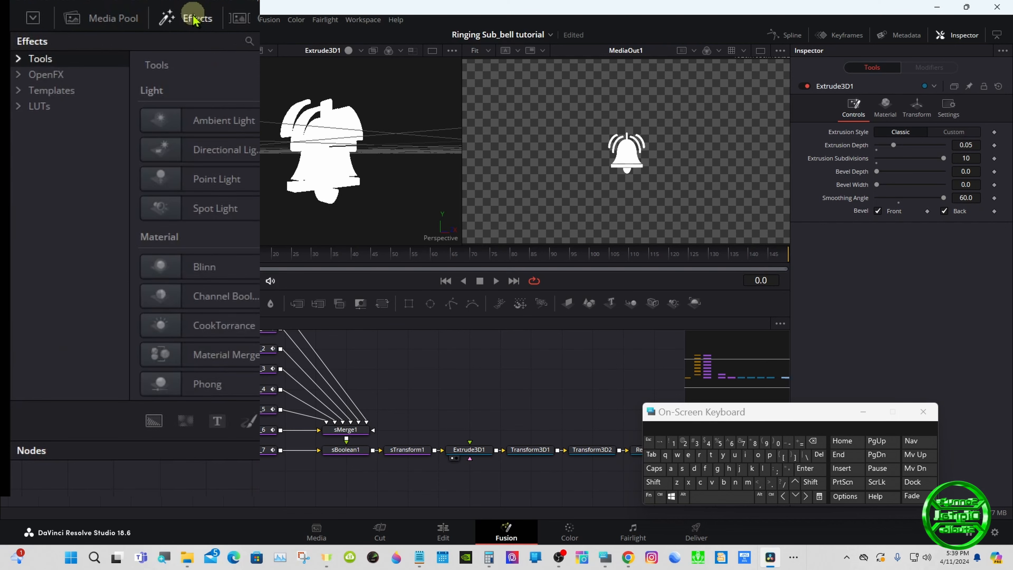
{"action": "left_click", "coordinate": [193, 19]}
{"action": "left_click", "coordinate": [193, 18]}
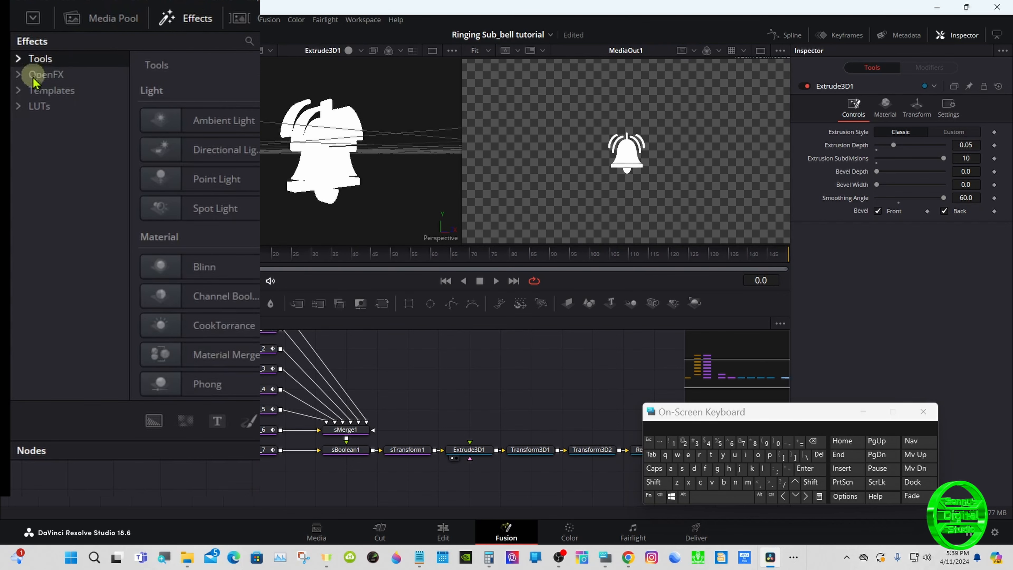
{"action": "left_click", "coordinate": [19, 91]}
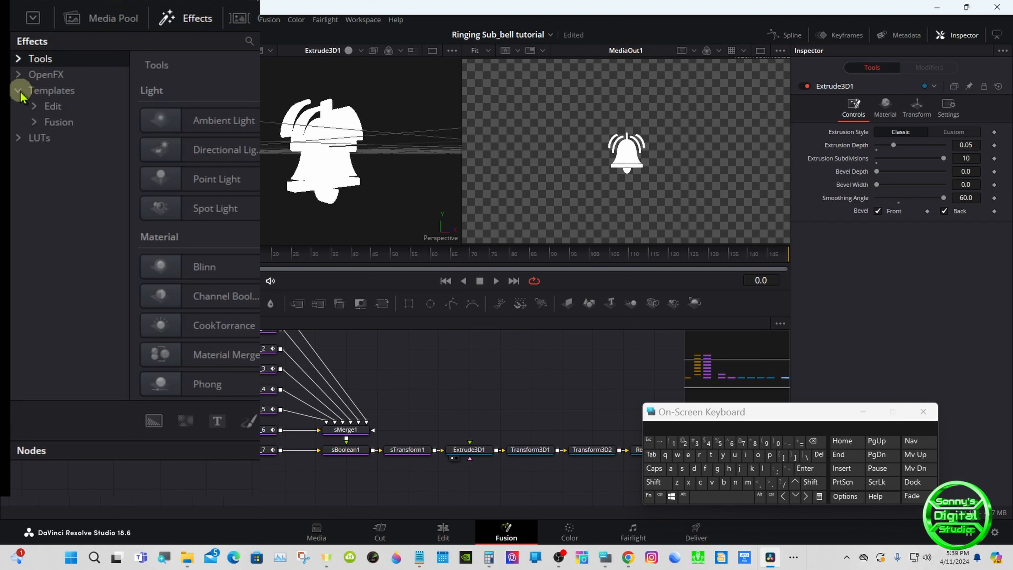
{"action": "left_click", "coordinate": [35, 123]}
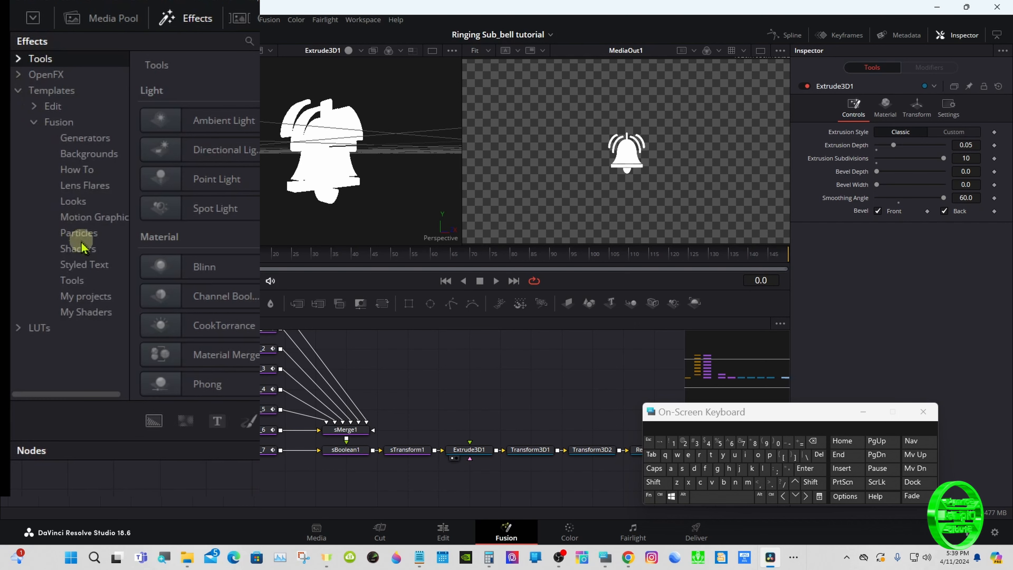
{"action": "left_click", "coordinate": [97, 251]}
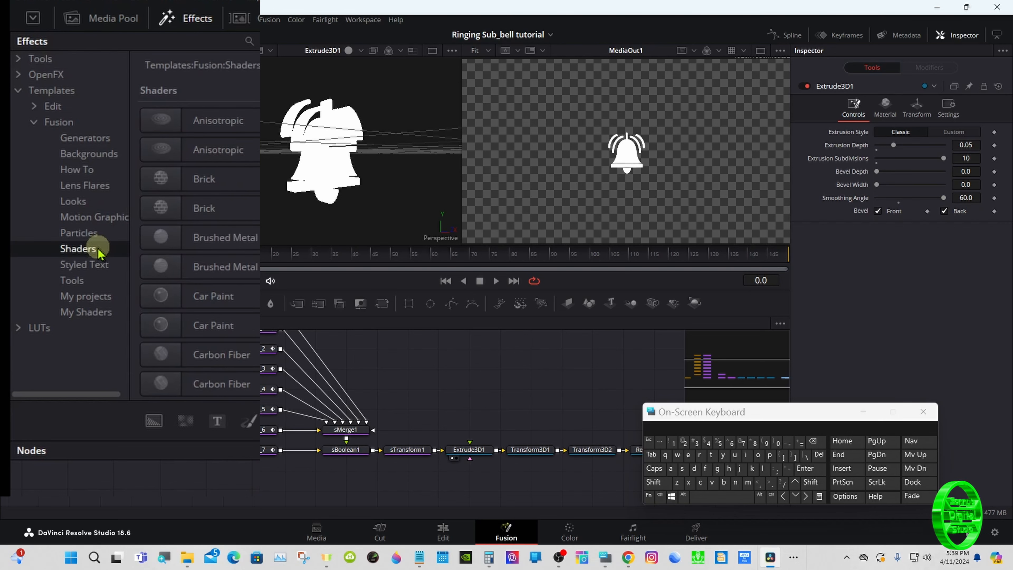
{"action": "scroll", "coordinate": [199, 240], "scroll_direction": "down", "scroll_amount": 5}
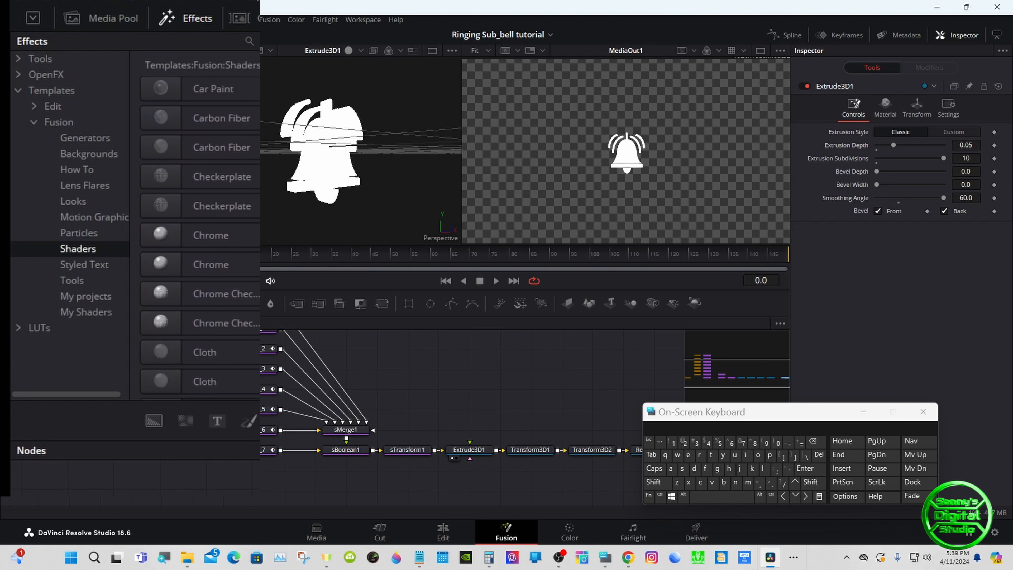
{"action": "left_click", "coordinate": [230, 236]}
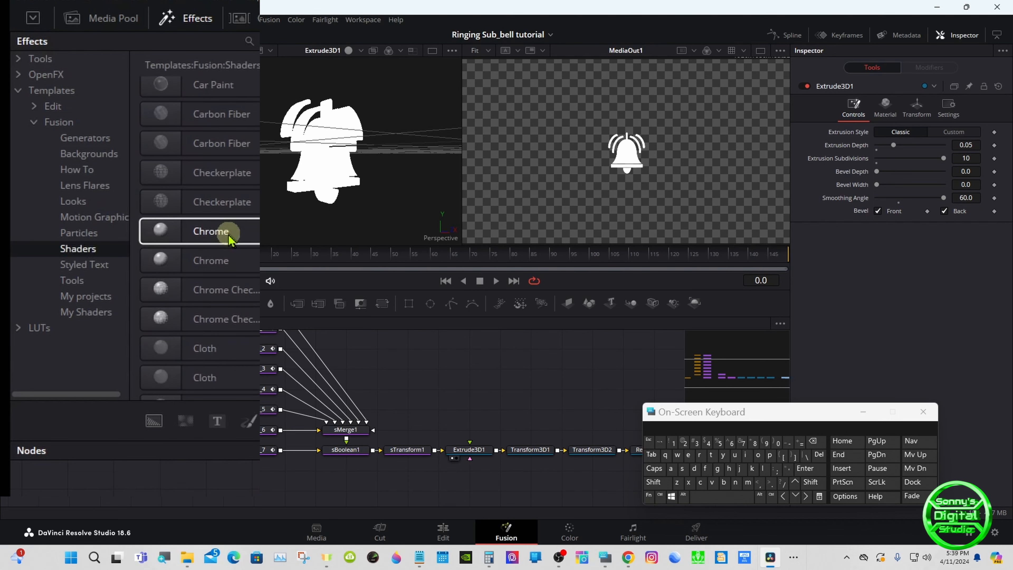
{"action": "left_click_drag", "start_coordinate": [230, 237], "coordinate": [474, 410]}
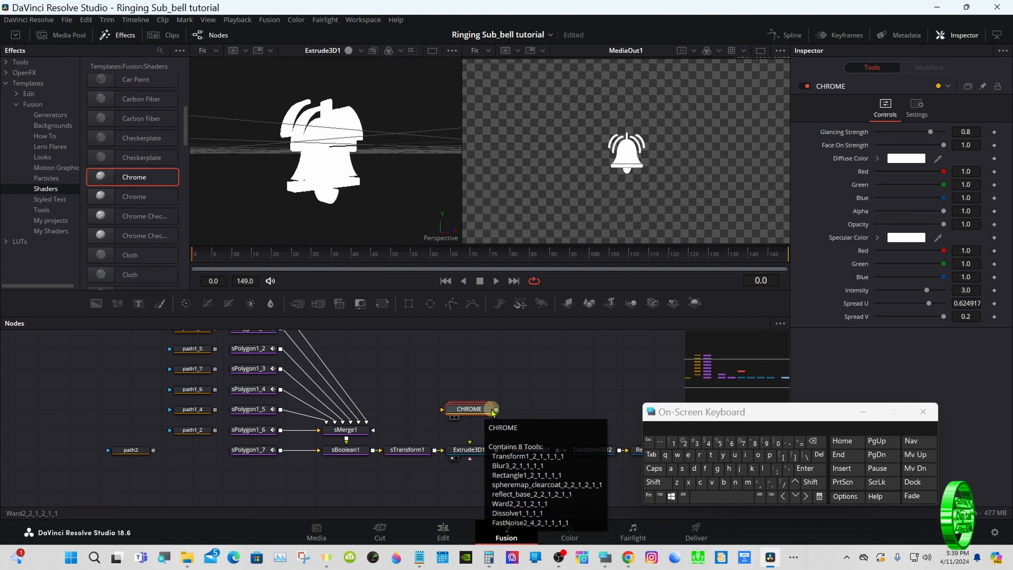
{"action": "left_click_drag", "start_coordinate": [497, 409], "coordinate": [476, 443]}
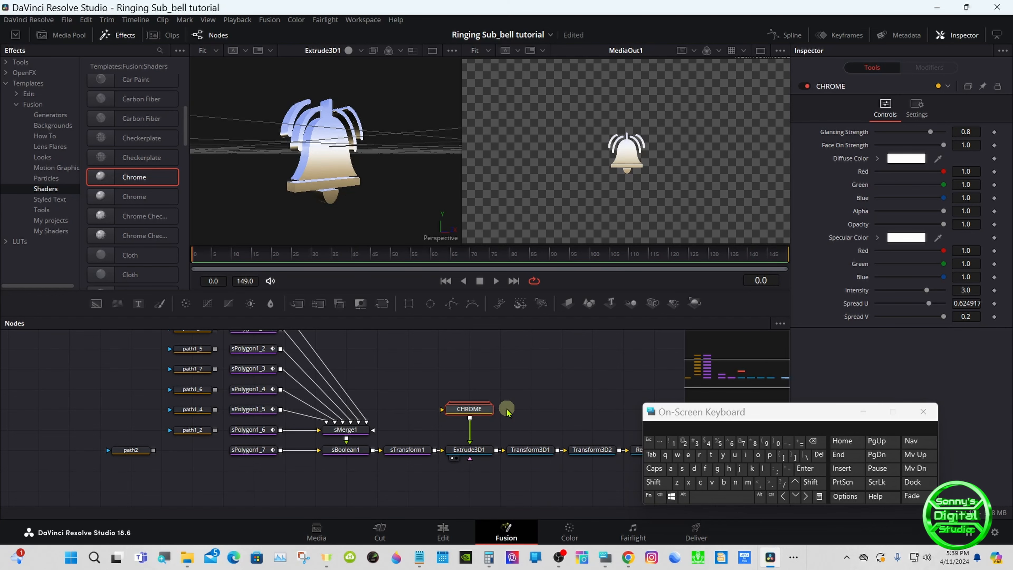
Step: Set both the bevel depth and bevel width of Extrude3D1 to 0.0063
{"action": "left_click", "coordinate": [474, 449]}
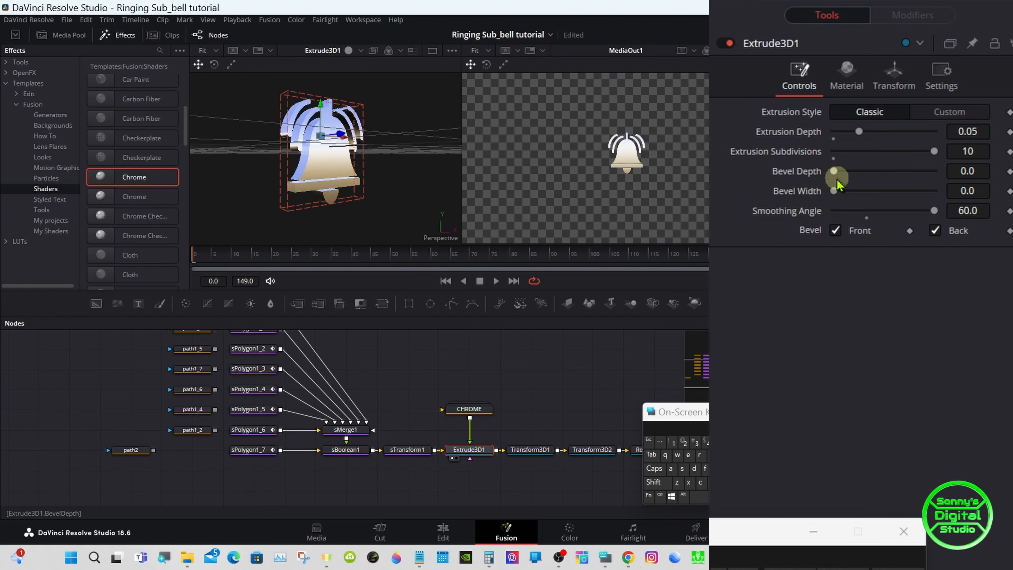
{"action": "left_click_drag", "start_coordinate": [837, 181], "coordinate": [837, 176]}
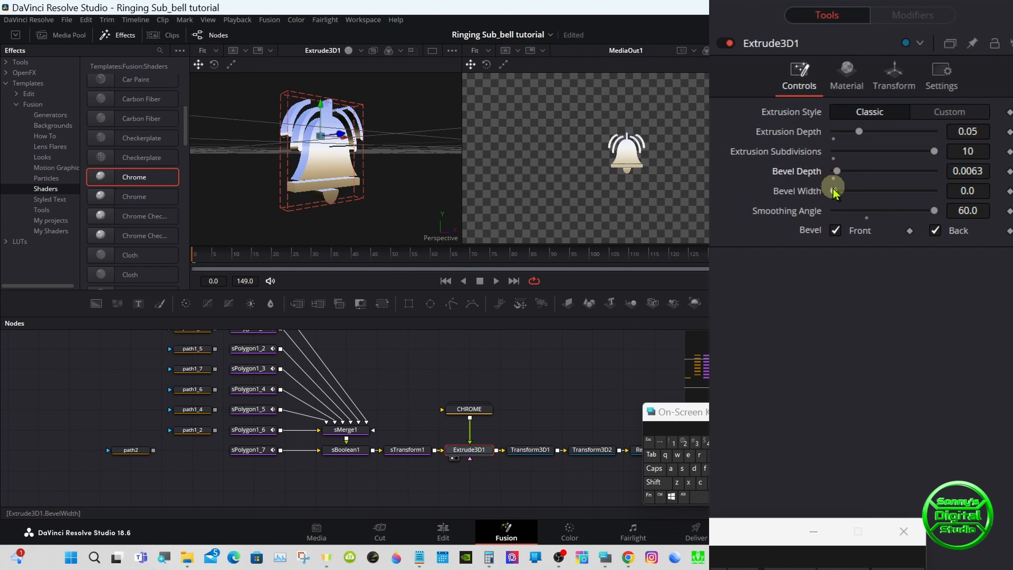
{"action": "left_click_drag", "start_coordinate": [834, 190], "coordinate": [841, 192]}
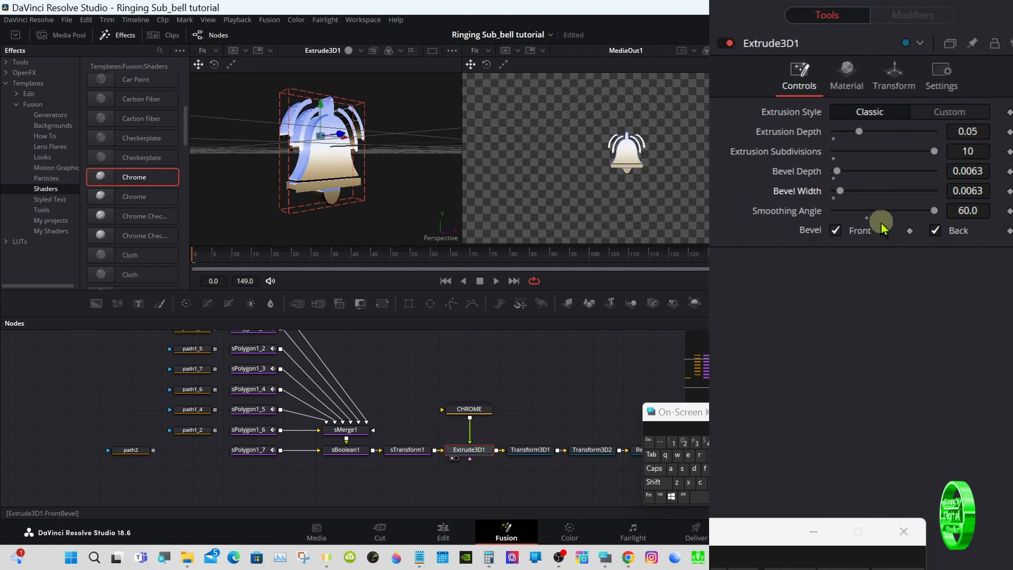
Step: Switch Extrude3D1 to the Custom extrusion style and shape its profile into a flat-topped trapezoid with two upper points and a lowered end point
{"action": "left_click", "coordinate": [941, 111]}
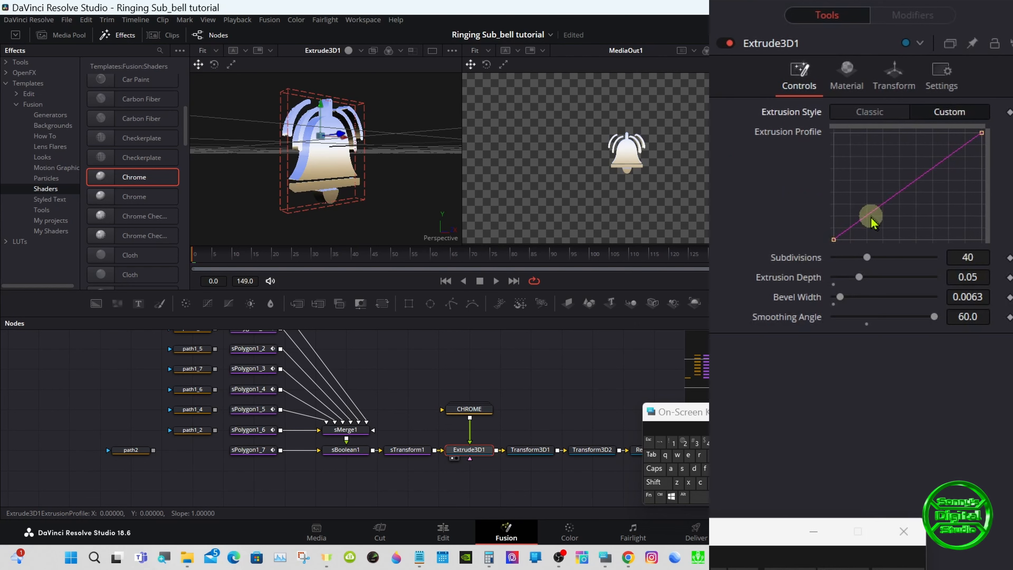
{"action": "left_click_drag", "start_coordinate": [870, 219], "coordinate": [867, 140]}
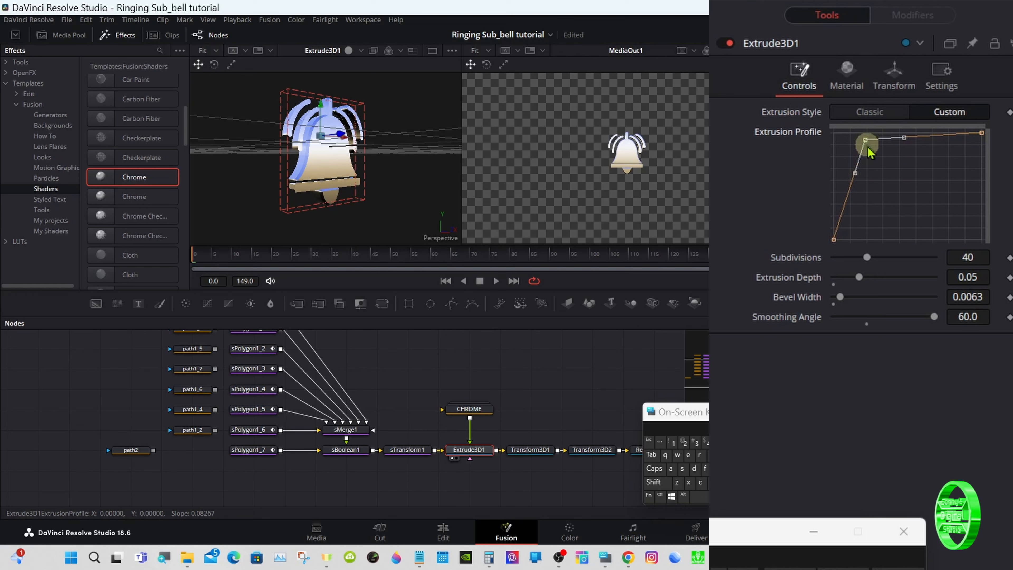
{"action": "right_click", "coordinate": [889, 181]}
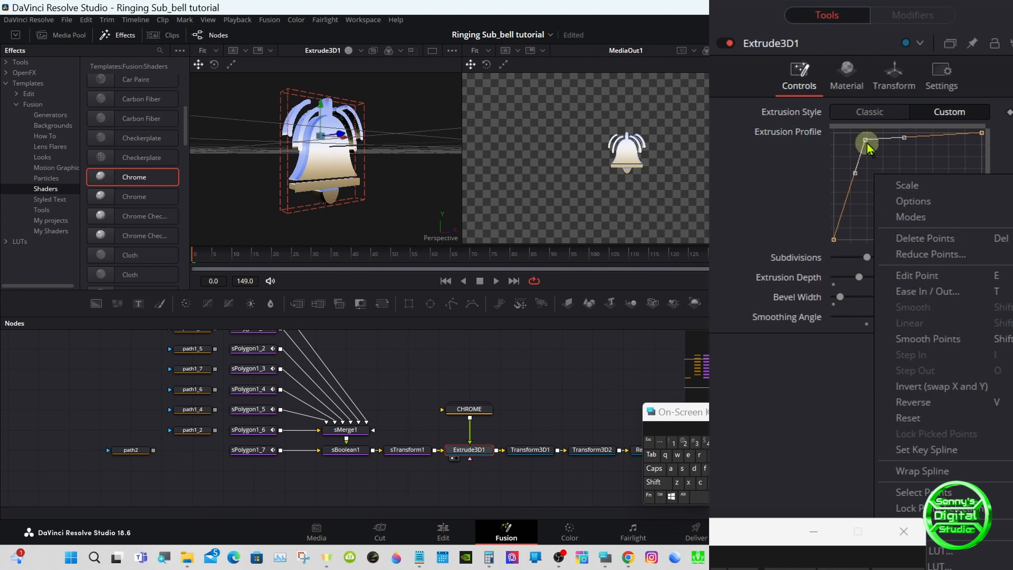
{"action": "left_click", "coordinate": [867, 206]}
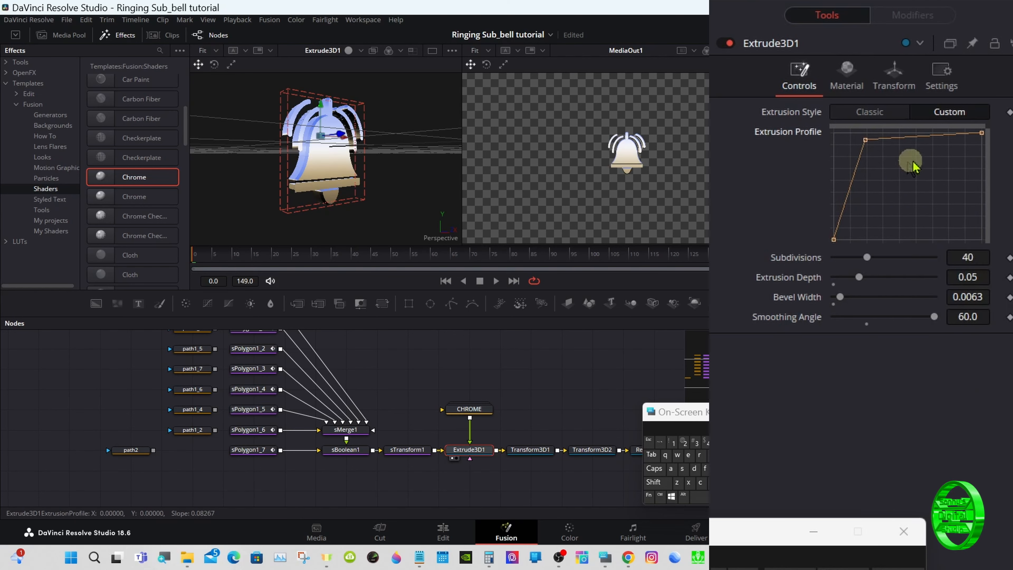
{"action": "left_click_drag", "start_coordinate": [980, 138], "coordinate": [981, 232]}
{"action": "mouse_move", "coordinate": [942, 154]}
{"action": "left_mouse_down"}
{"action": "mouse_move", "coordinate": [952, 210]}
{"action": "mouse_move", "coordinate": [946, 142]}
{"action": "left_mouse_up"}
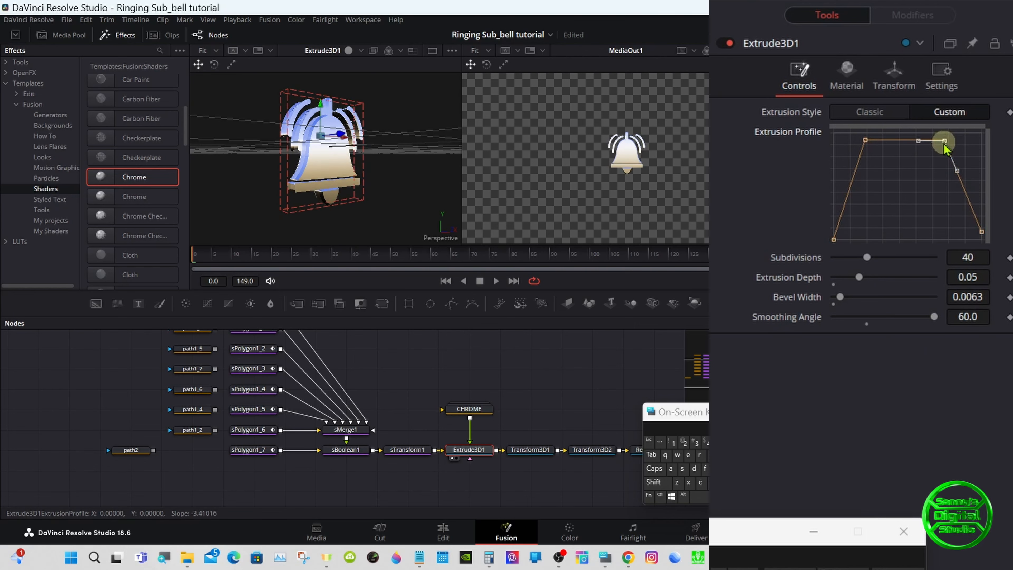
Step: Round the extrusion profile into a symmetrical arch by adjusting the end-point handles and flattening the outer handles of the two upper points
{"action": "left_click", "coordinate": [838, 212]}
{"action": "left_click_drag", "start_coordinate": [837, 212], "coordinate": [835, 208]}
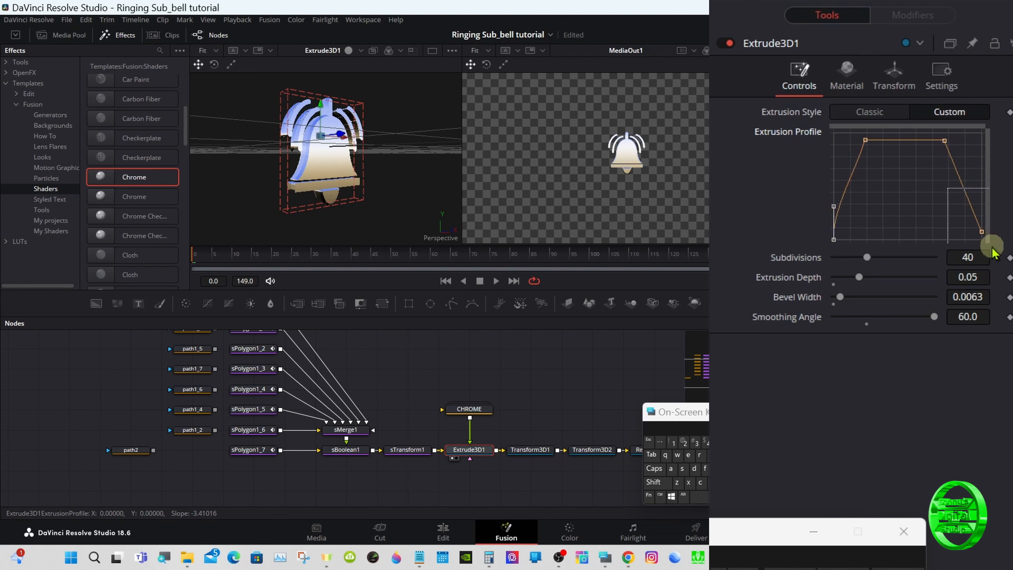
{"action": "left_click", "coordinate": [969, 199]}
{"action": "left_click_drag", "start_coordinate": [970, 199], "coordinate": [993, 205]}
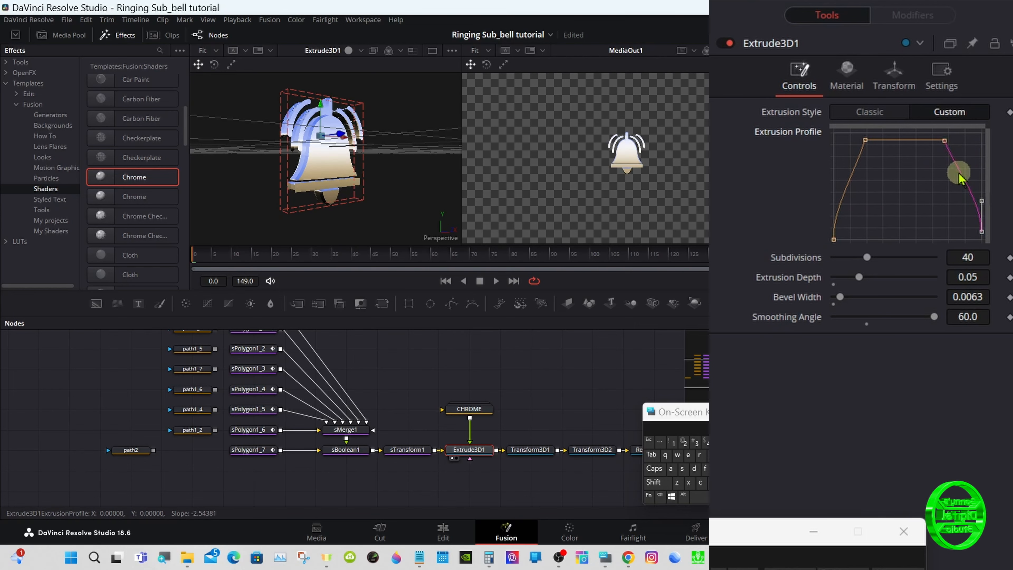
{"action": "left_click_drag", "start_coordinate": [972, 163], "coordinate": [813, 108]}
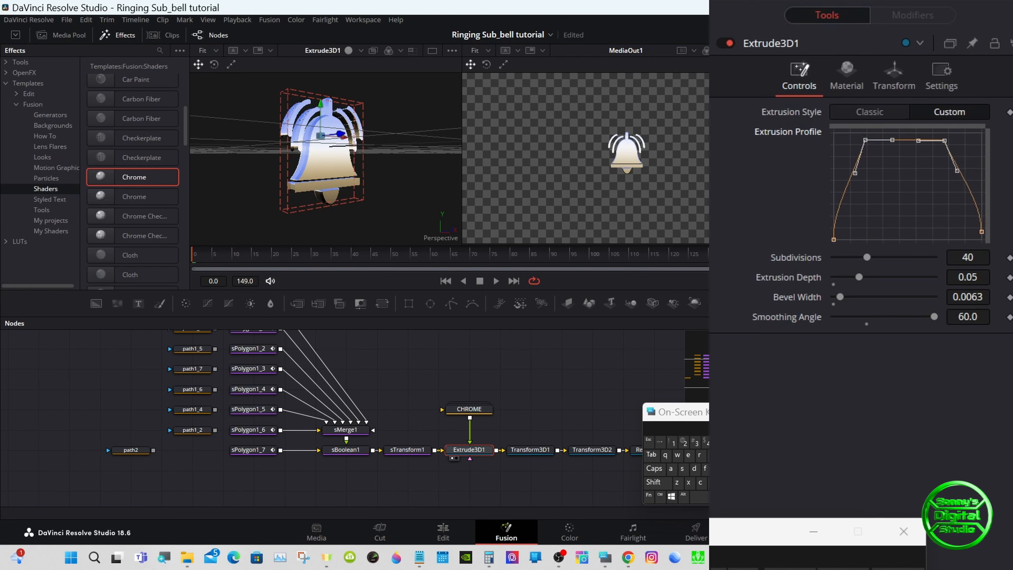
{"action": "key", "text": "f"}
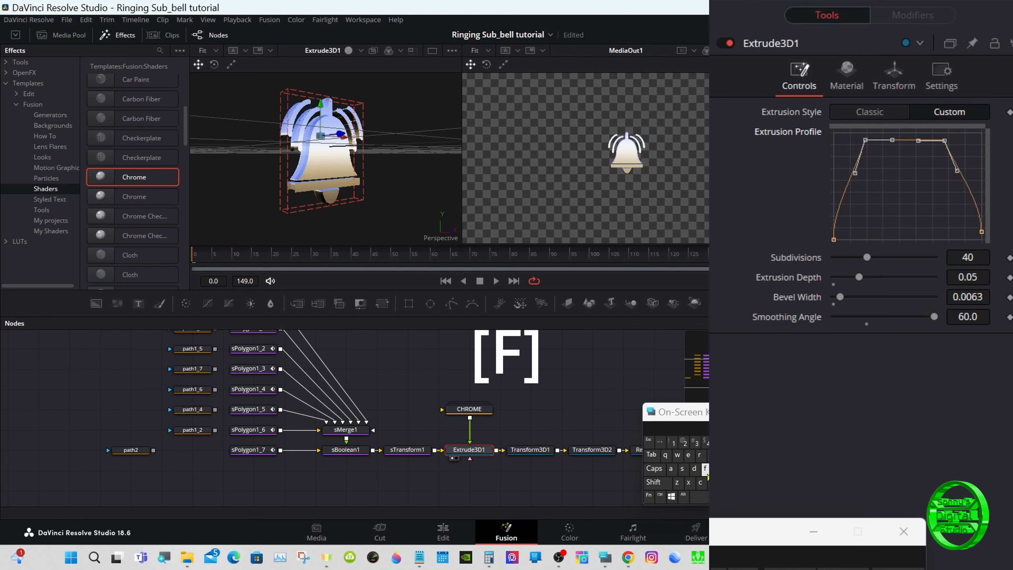
{"action": "left_click_drag", "start_coordinate": [855, 172], "coordinate": [822, 141]}
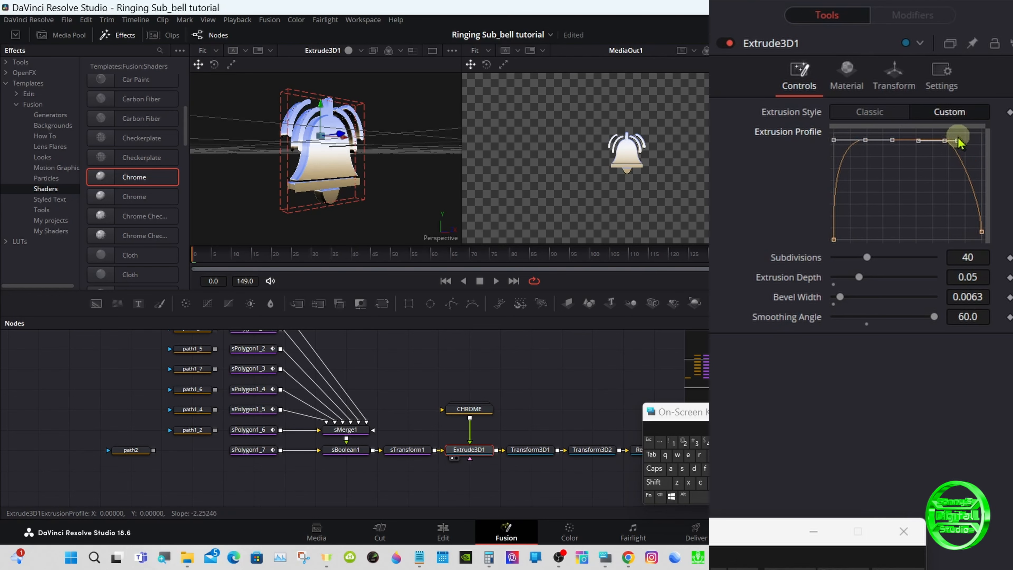
{"action": "left_click_drag", "start_coordinate": [959, 142], "coordinate": [981, 143]}
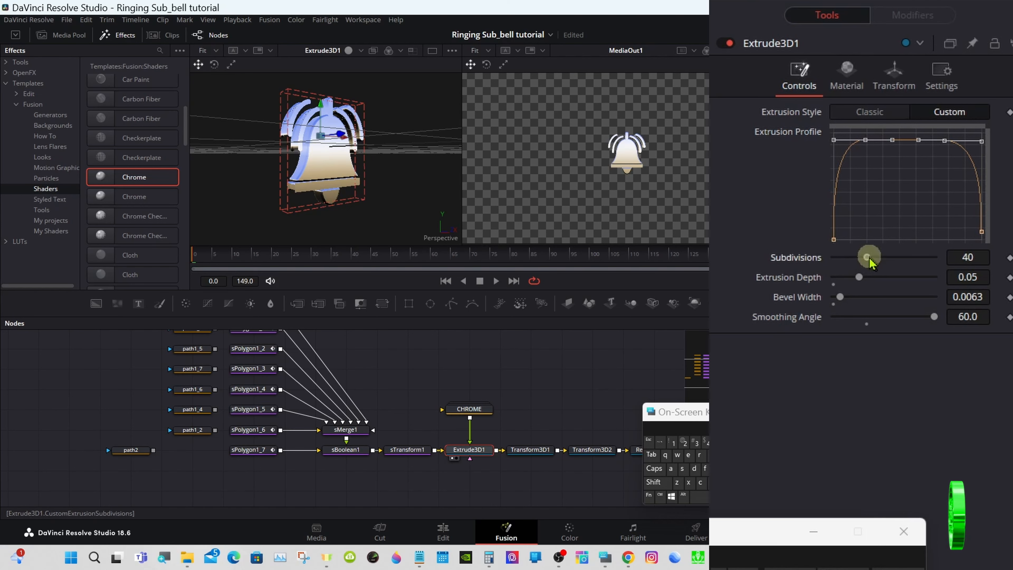
Step: Set the custom extrusion subdivisions of Extrude3D1 to 100 and enlarge the node area
{"action": "left_click_drag", "start_coordinate": [868, 259], "coordinate": [965, 256]}
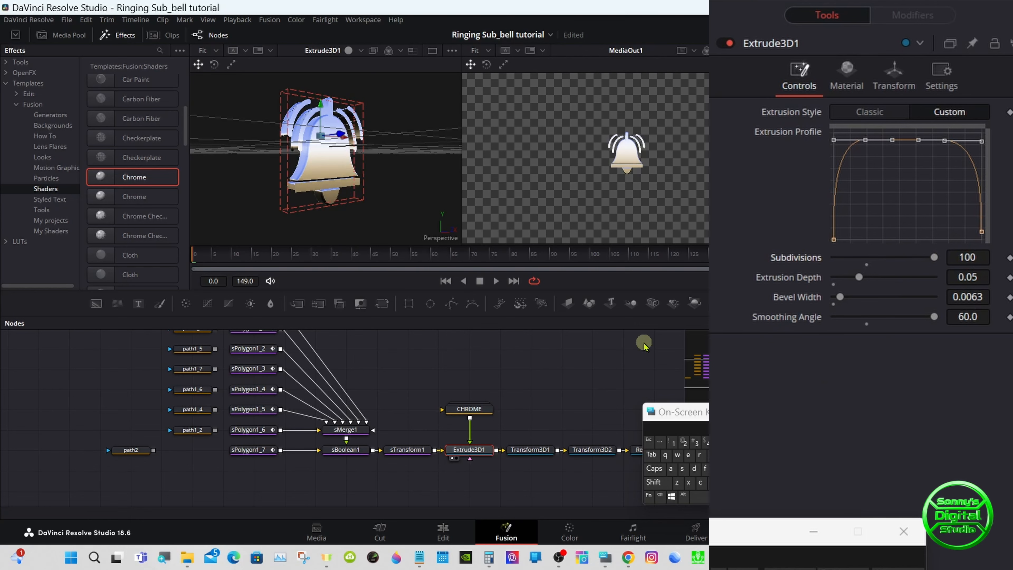
{"action": "left_click", "coordinate": [568, 355]}
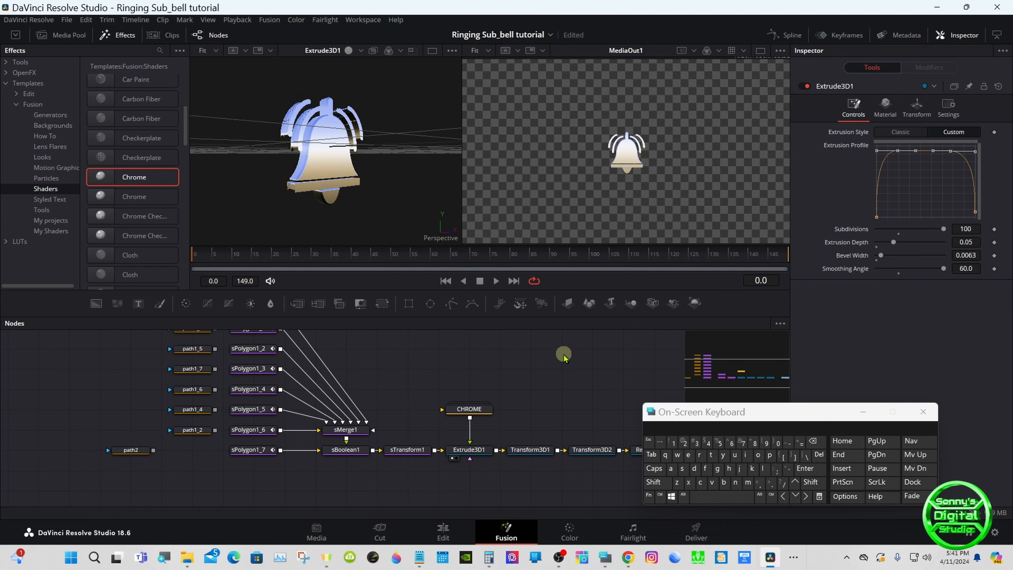
{"action": "left_click_drag", "start_coordinate": [563, 317], "coordinate": [561, 292]}
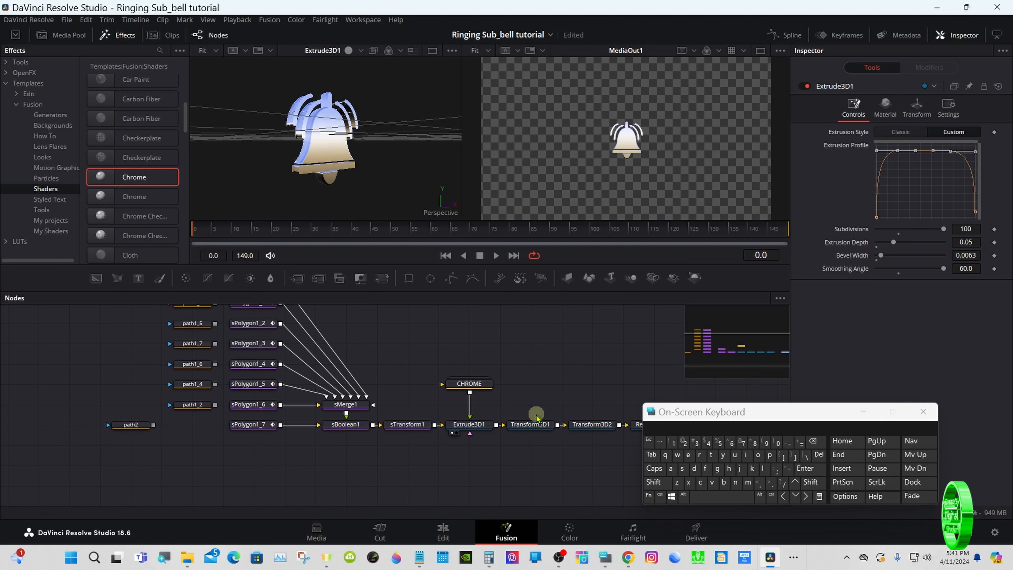
Step: Try an X translation and a Z rotation on Transform3D1, resetting both to 0
{"action": "left_click", "coordinate": [537, 424]}
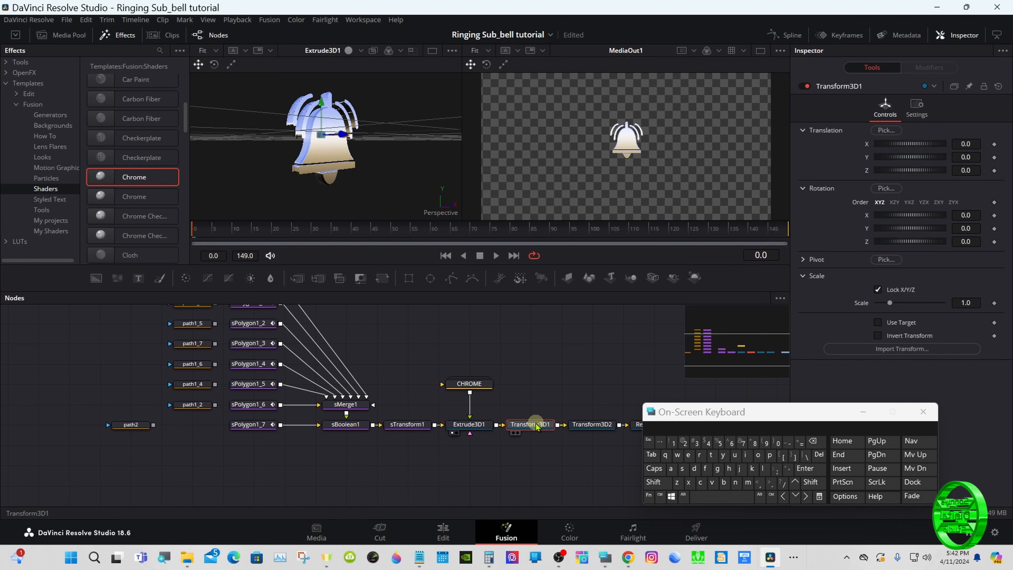
{"action": "left_click", "coordinate": [576, 425]}
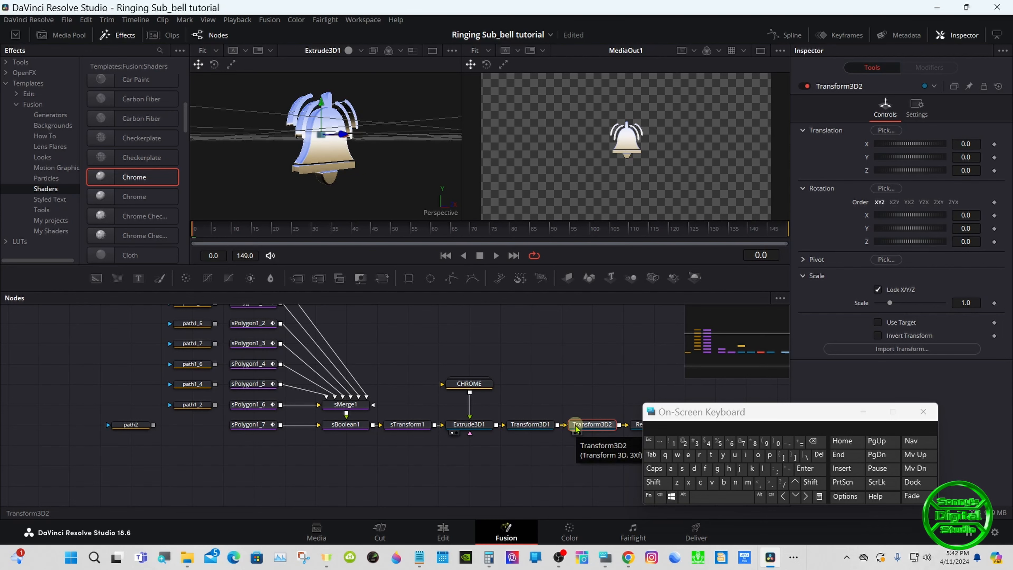
{"action": "left_click_drag", "start_coordinate": [739, 419], "coordinate": [755, 418]}
{"action": "left_click", "coordinate": [519, 424]}
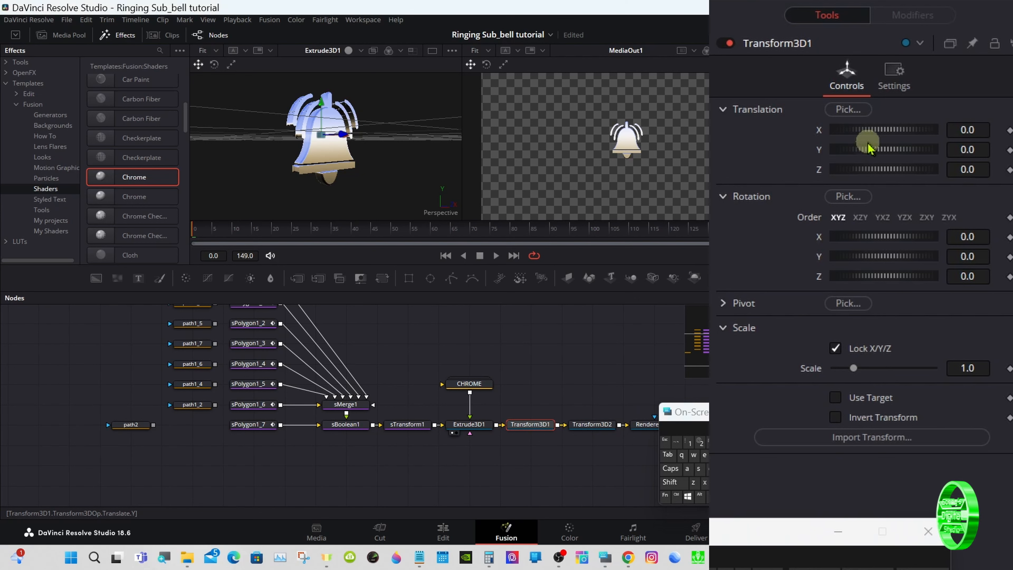
{"action": "mouse_move", "coordinate": [870, 134]}
{"action": "left_mouse_down"}
{"action": "mouse_move", "coordinate": [887, 133]}
{"action": "mouse_move", "coordinate": [879, 133]}
{"action": "left_mouse_up"}
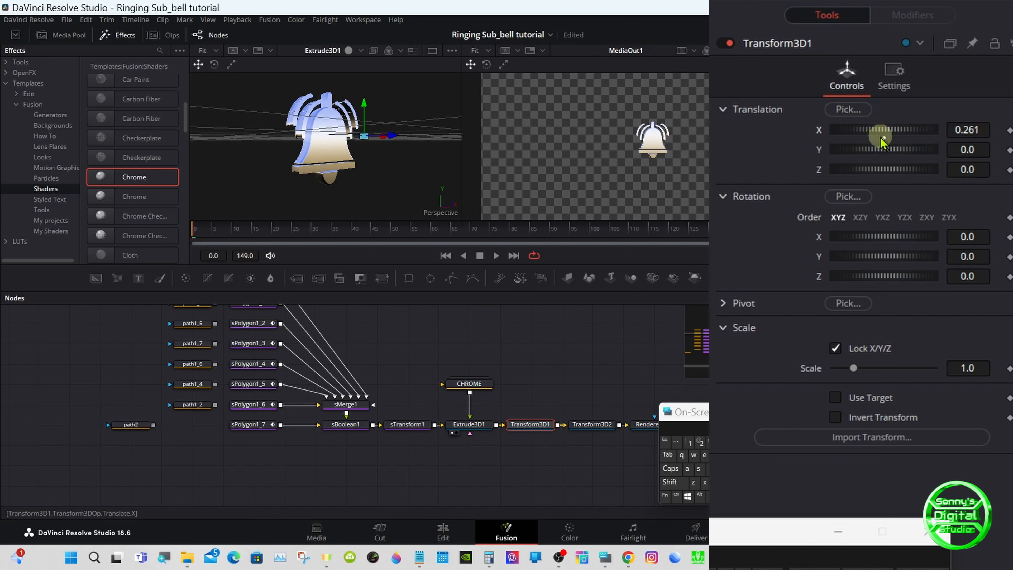
{"action": "double_click", "coordinate": [883, 138]}
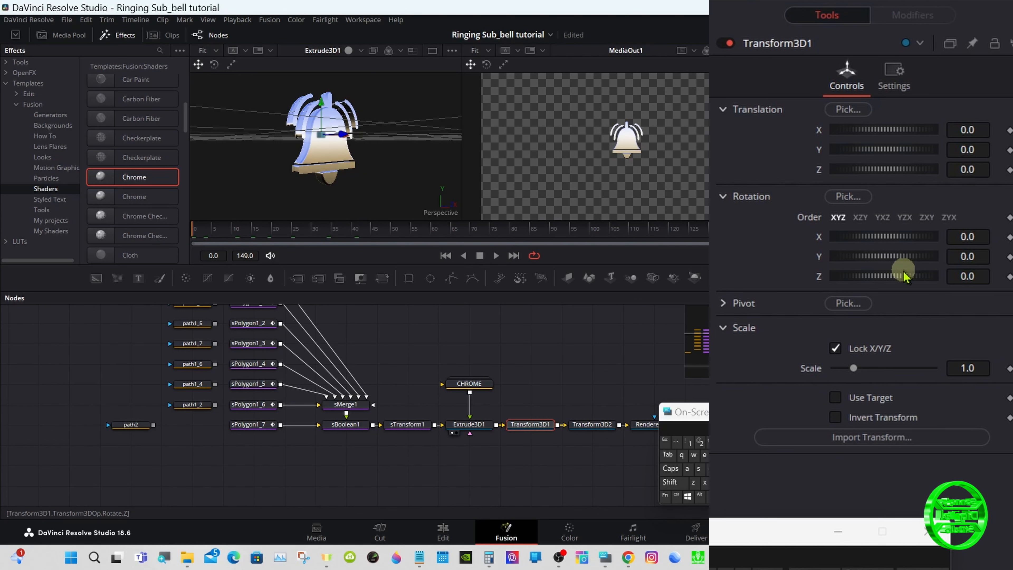
{"action": "left_click_drag", "start_coordinate": [904, 276], "coordinate": [884, 288]}
{"action": "double_click", "coordinate": [884, 287]}
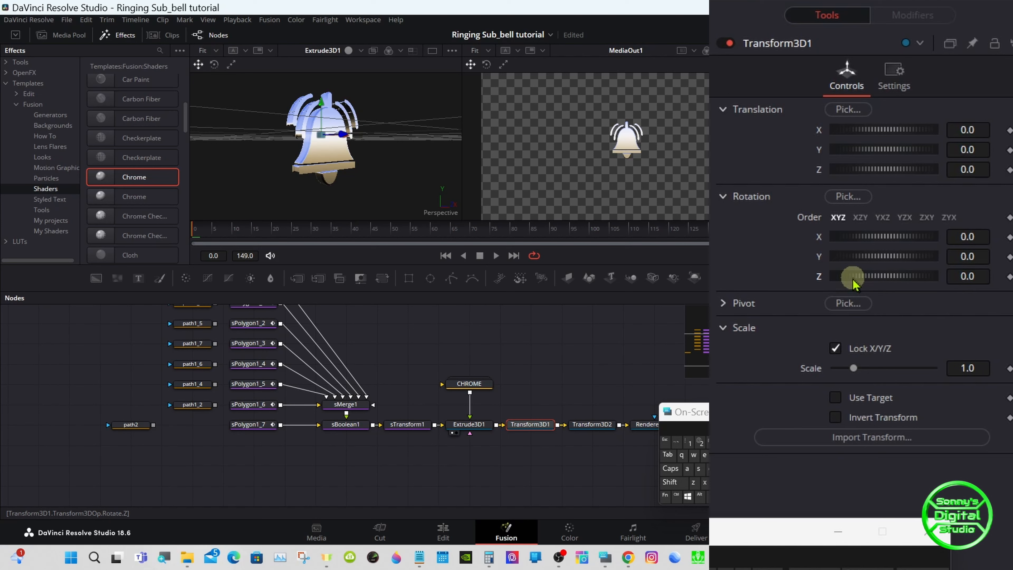
Step: Keyframe the Z rotation of Transform3D1 at 0 on frame 0 and at 16 on frame 5
{"action": "left_click", "coordinate": [1009, 276]}
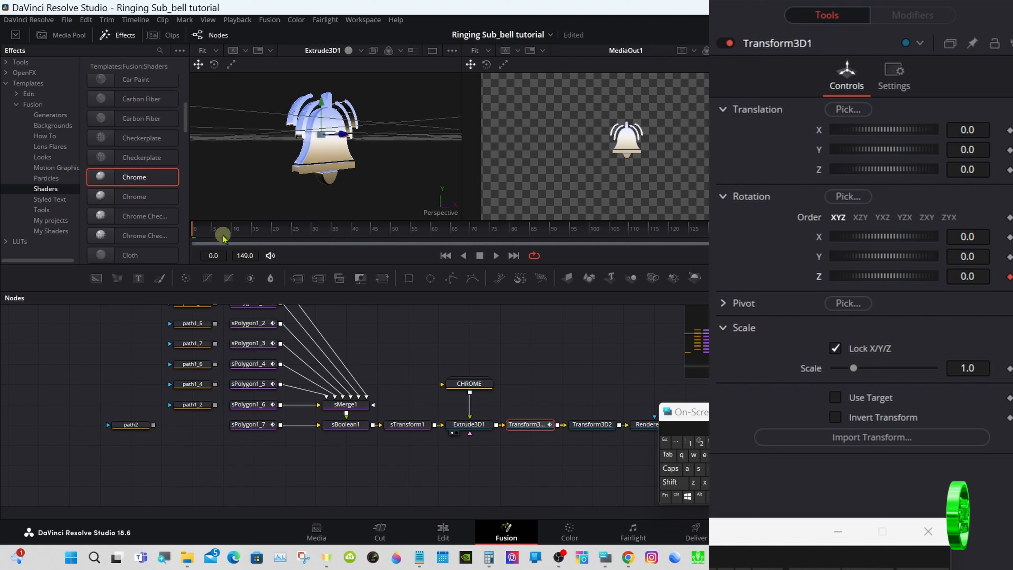
{"action": "left_click", "coordinate": [214, 234]}
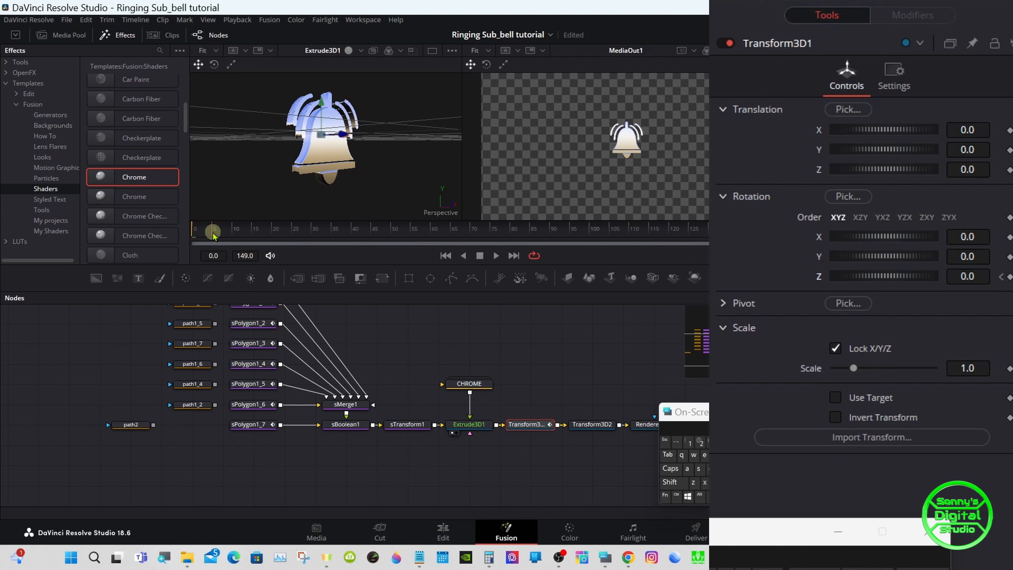
{"action": "left_click_drag", "start_coordinate": [832, 275], "coordinate": [939, 280]}
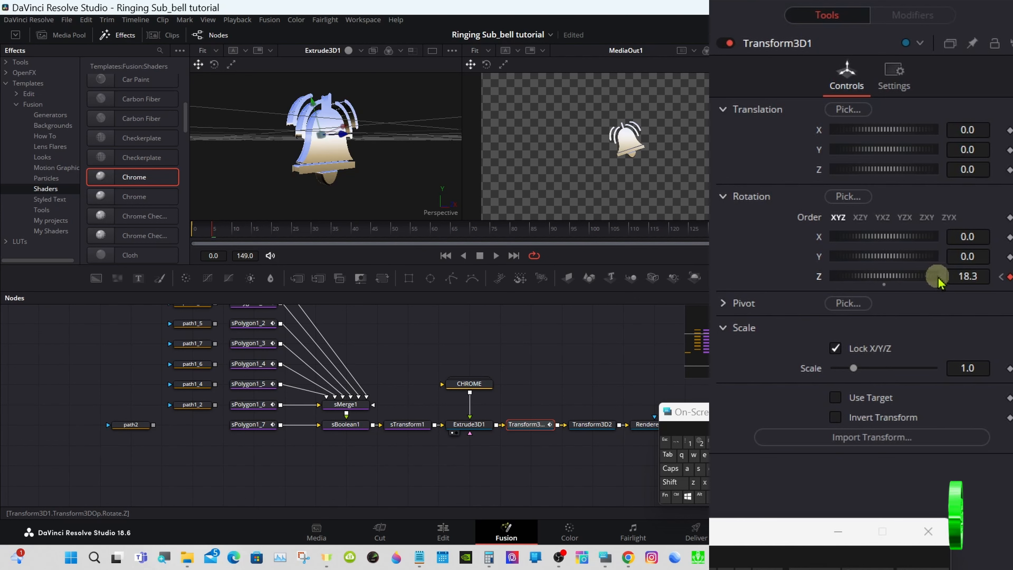
{"action": "left_click", "coordinate": [974, 273]}
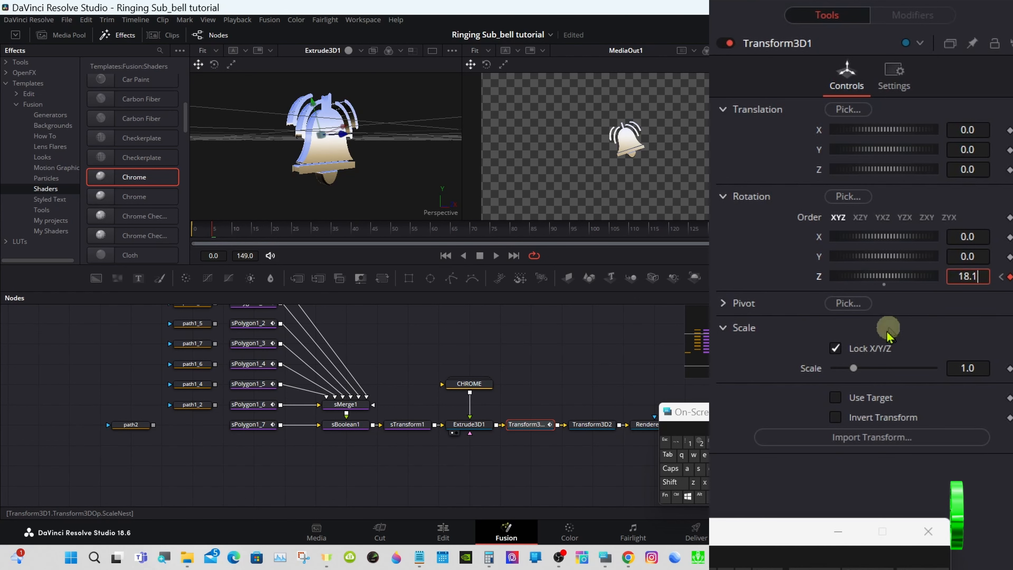
{"action": "key", "text": "BackSpace"}
{"action": "key", "text": "BackSpace"}
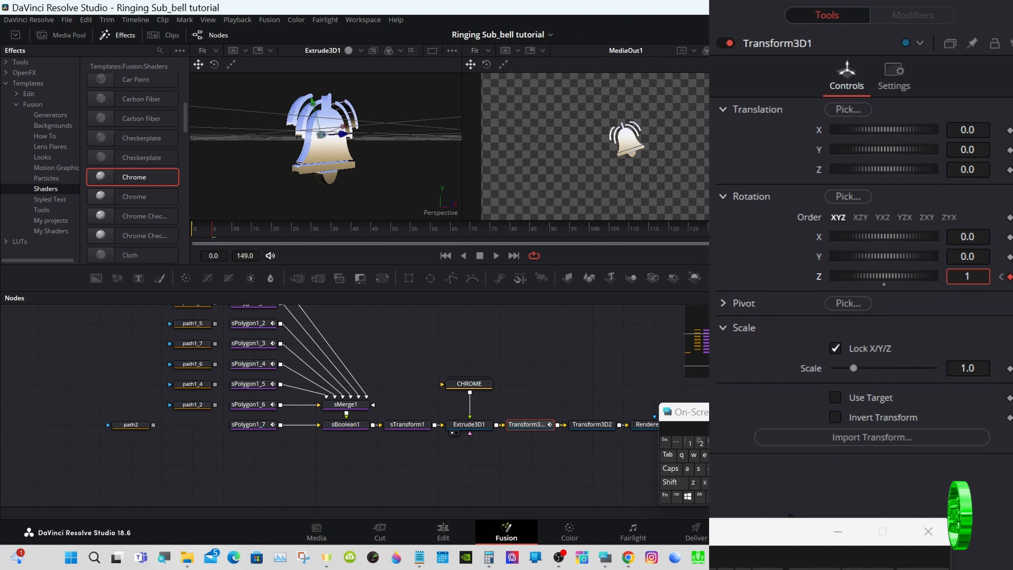
{"action": "key", "text": "Tab"}
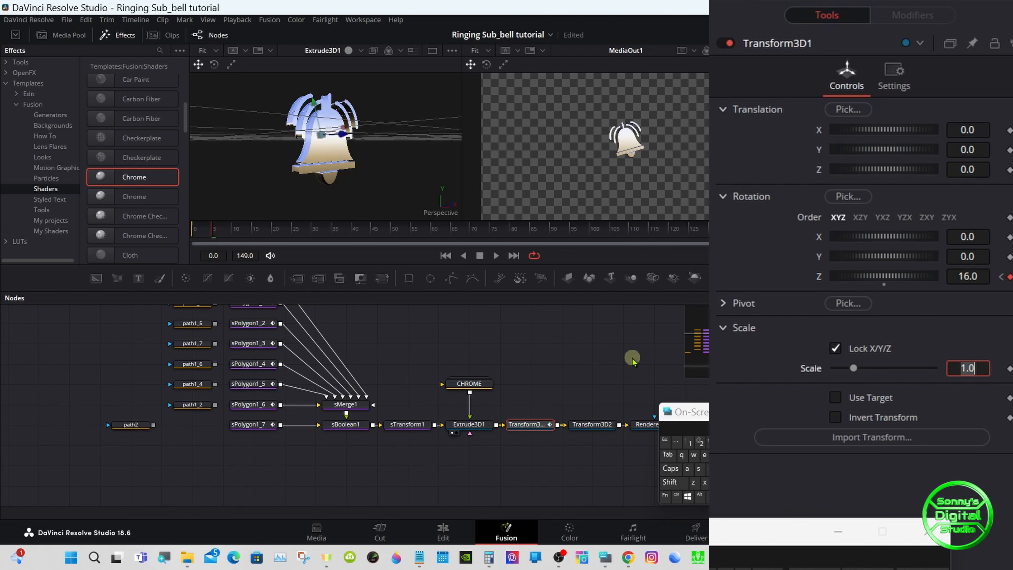
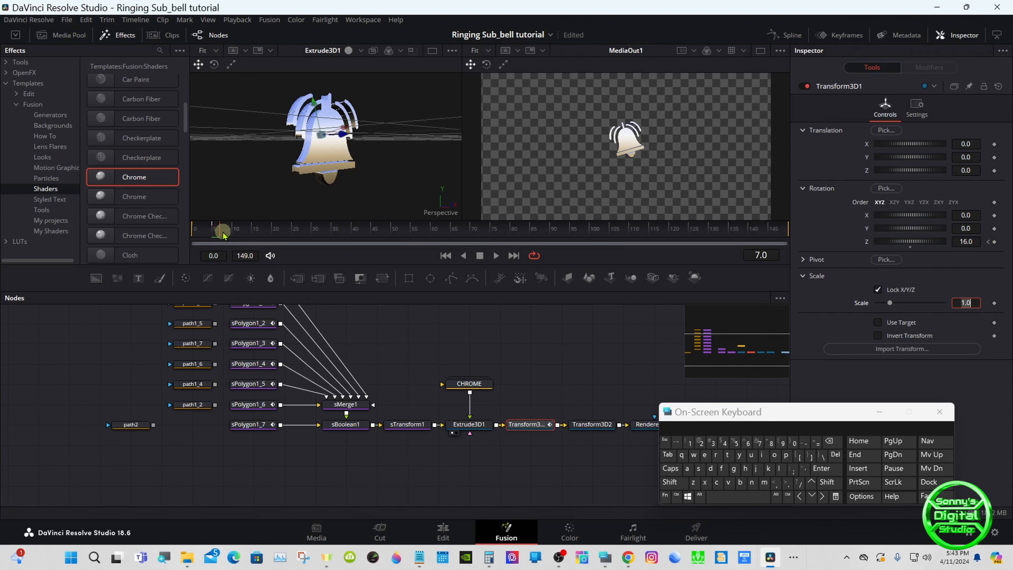
Step: Keyframe the Z rotation of Transform3D1 at -16 on frame 10 and at 16 on frame 15
{"action": "left_click", "coordinate": [236, 235]}
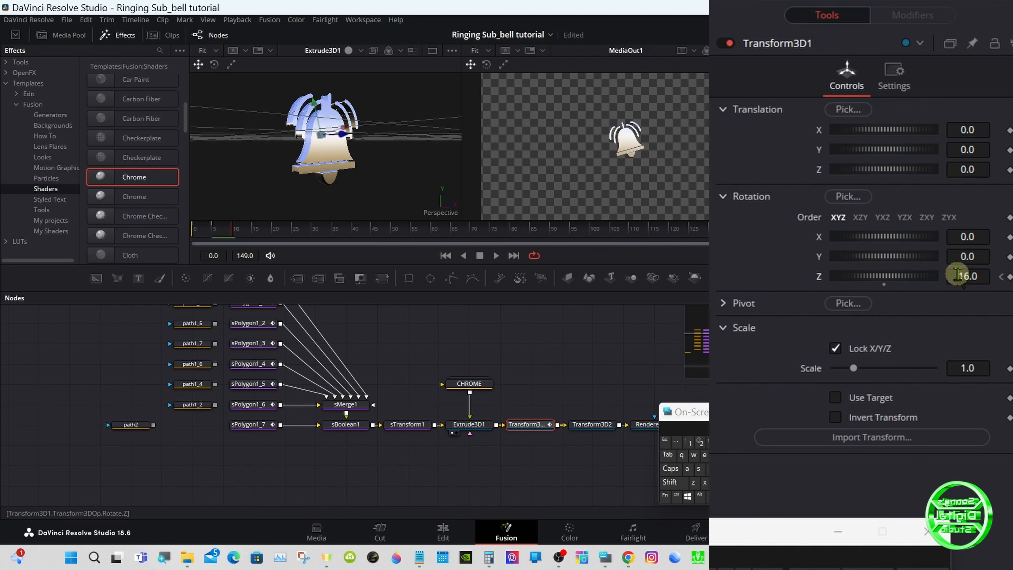
{"action": "left_click", "coordinate": [957, 275]}
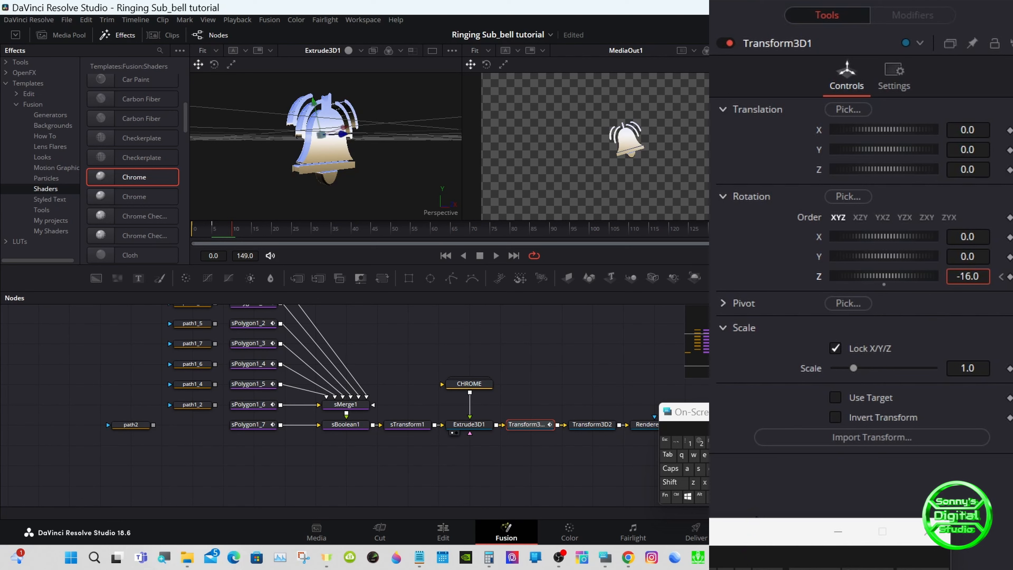
{"action": "key", "text": "Tab"}
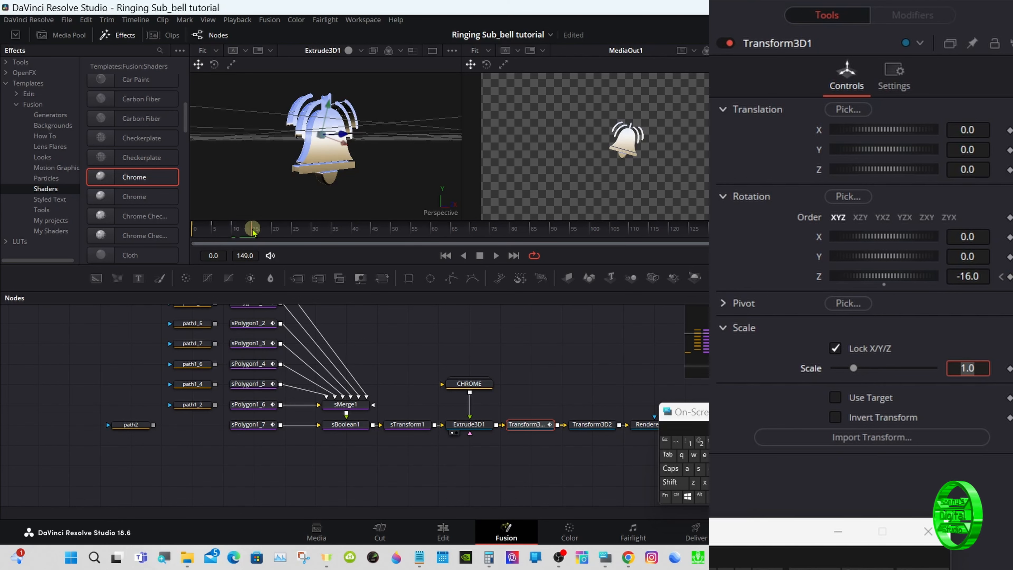
{"action": "left_click", "coordinate": [958, 276]}
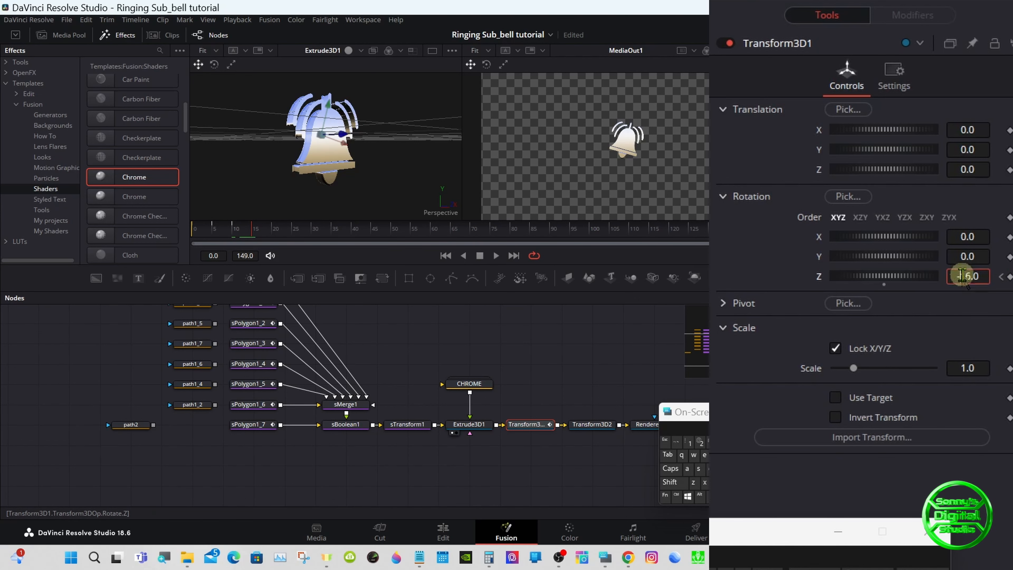
{"action": "key", "text": "BackSpace"}
{"action": "key", "text": "Tab"}
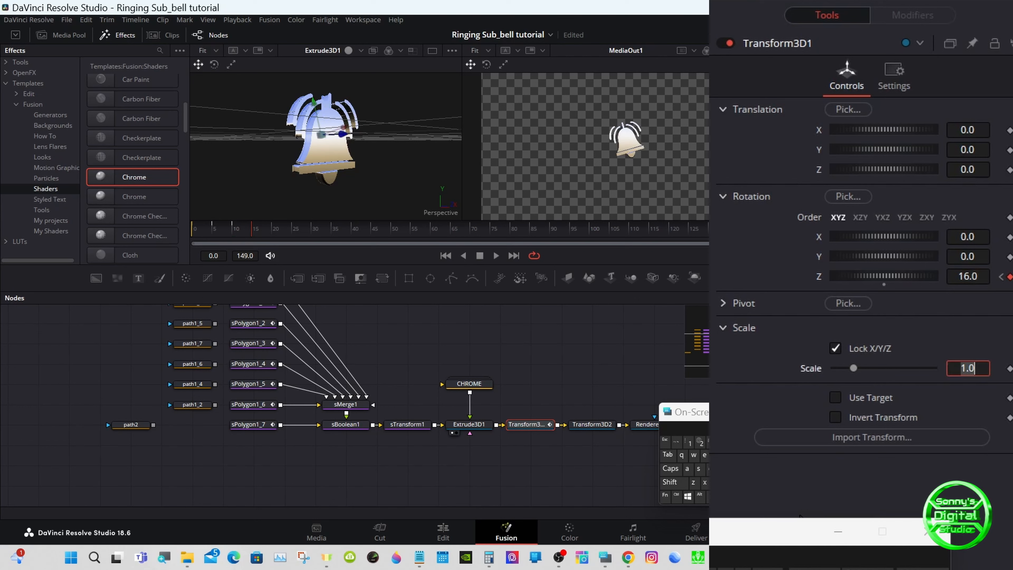
Step: Keyframe the Z rotation of Transform3D1 at -16 on frame 20 and at 16 on frame 25
{"action": "left_click", "coordinate": [273, 232]}
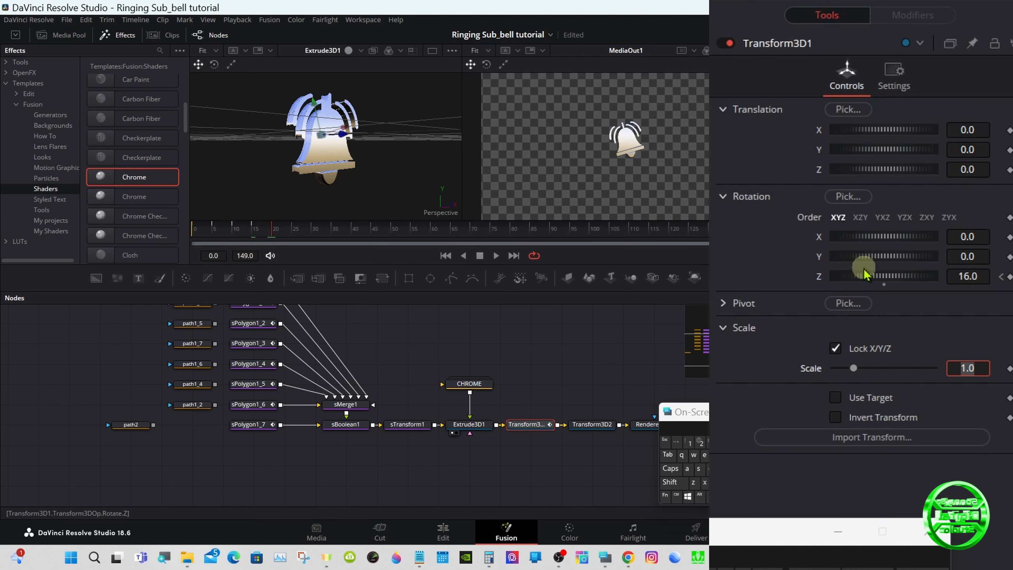
{"action": "left_click", "coordinate": [961, 275]}
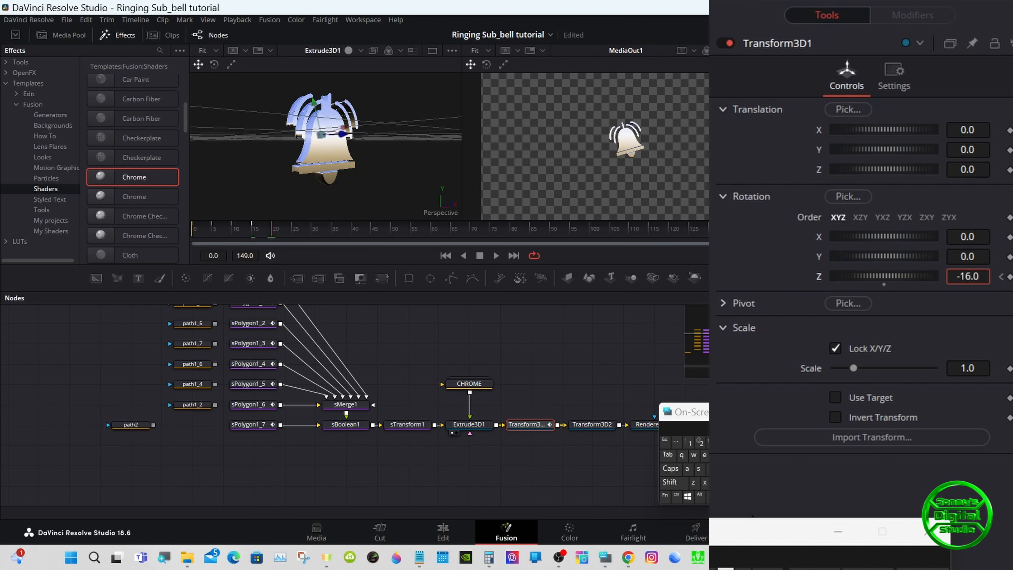
{"action": "type", "text": "-"}
{"action": "key", "text": "Tab"}
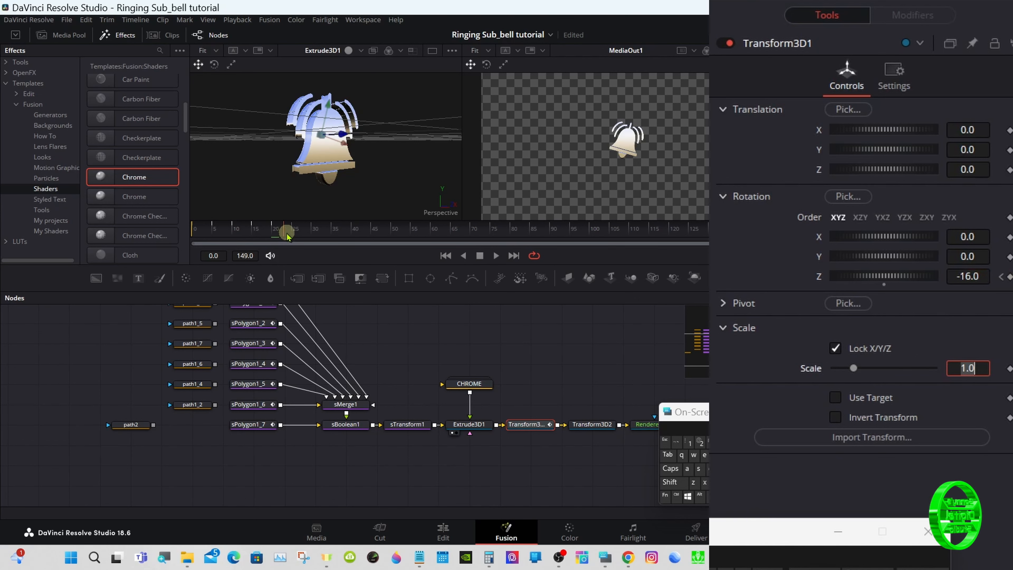
{"action": "left_click_drag", "start_coordinate": [288, 235], "coordinate": [293, 237]}
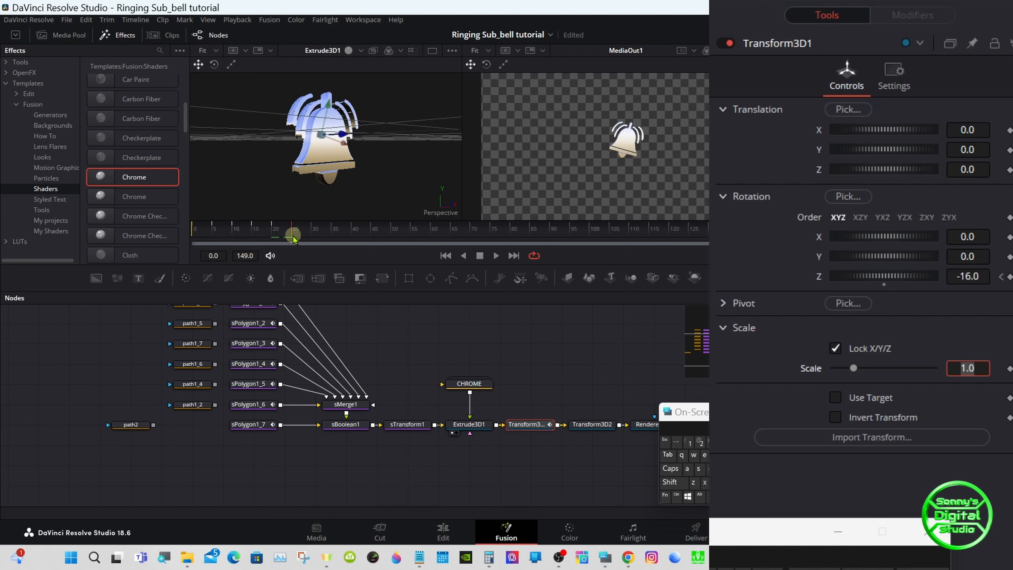
{"action": "left_click", "coordinate": [959, 276]}
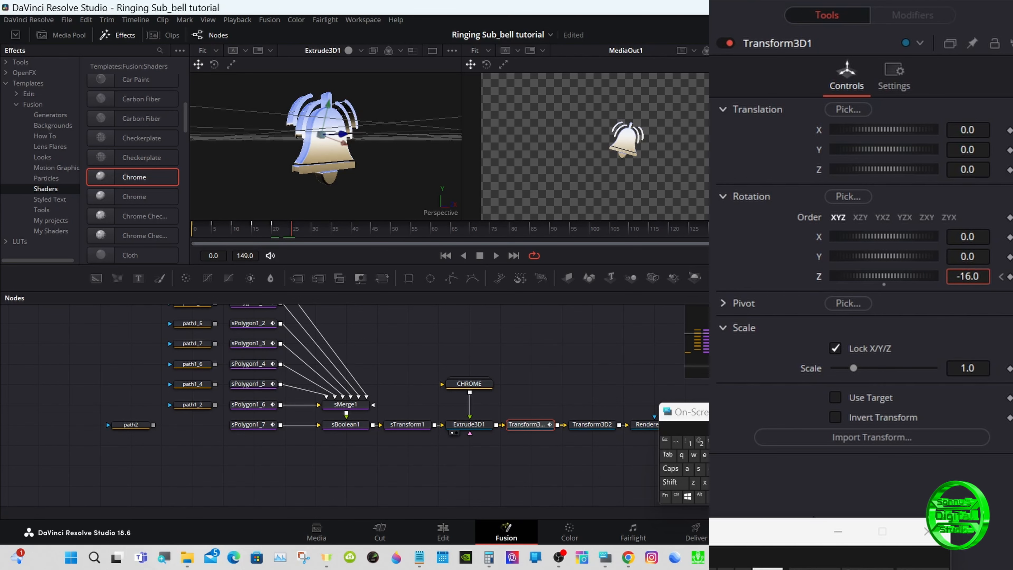
{"action": "key", "text": "BackSpace"}
{"action": "key", "text": "Tab"}
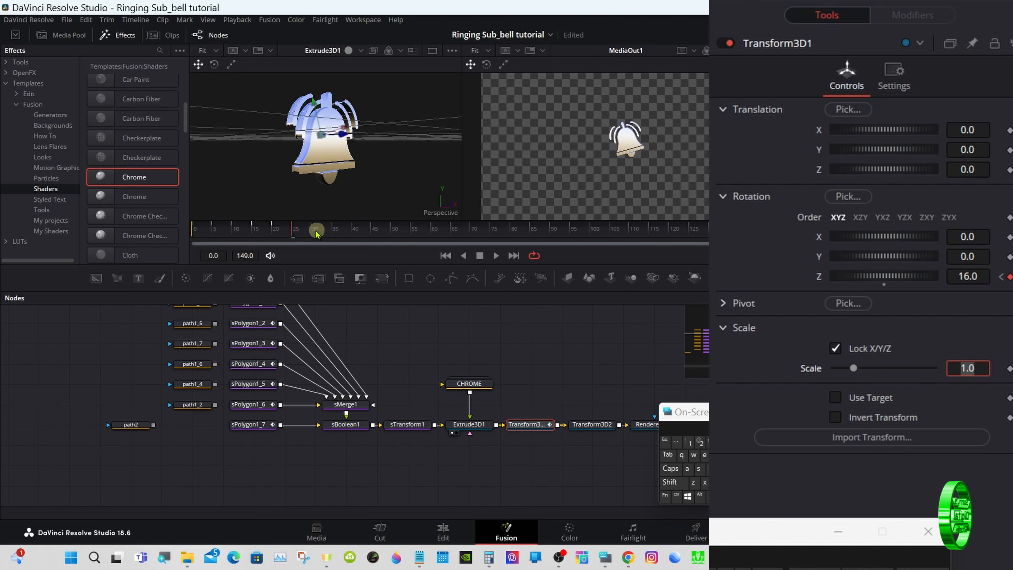
Step: Keyframe the Z rotation of Transform3D1 at -16 on frame 30 and scrub back through the swing to check it
{"action": "left_click_drag", "start_coordinate": [302, 231], "coordinate": [315, 233]}
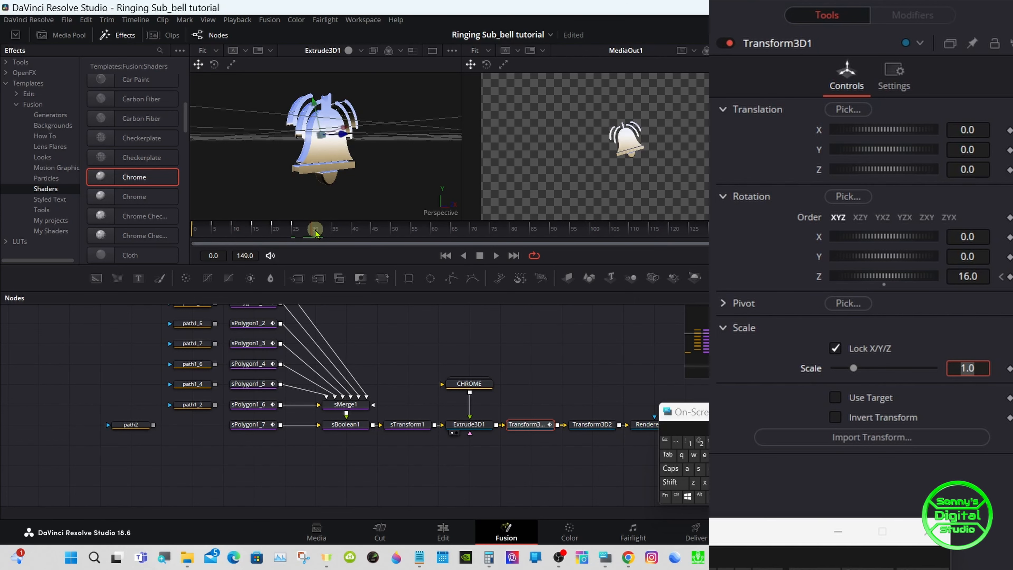
{"action": "left_click", "coordinate": [959, 276]}
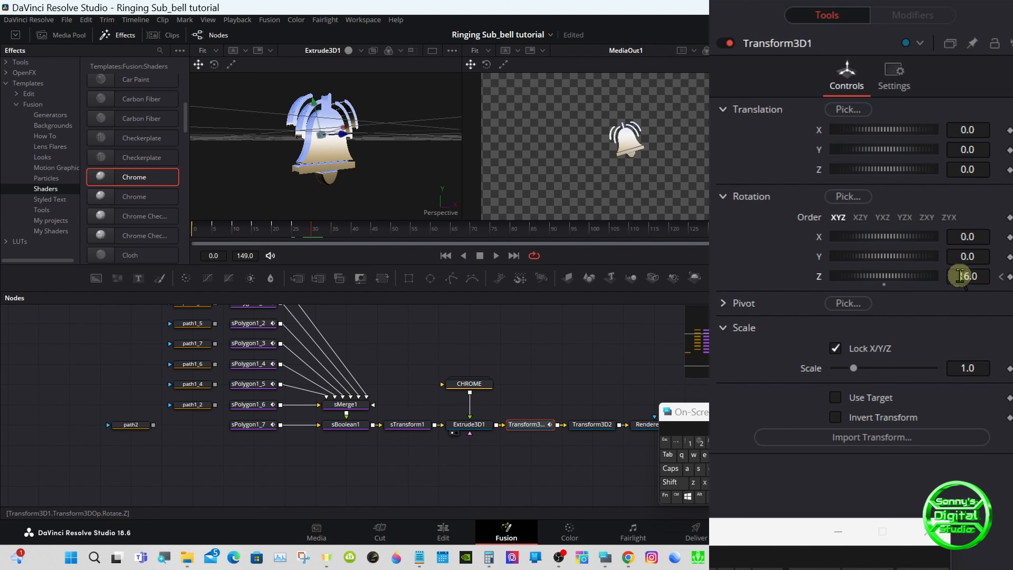
{"action": "type", "text": "-"}
{"action": "key", "text": "Tab"}
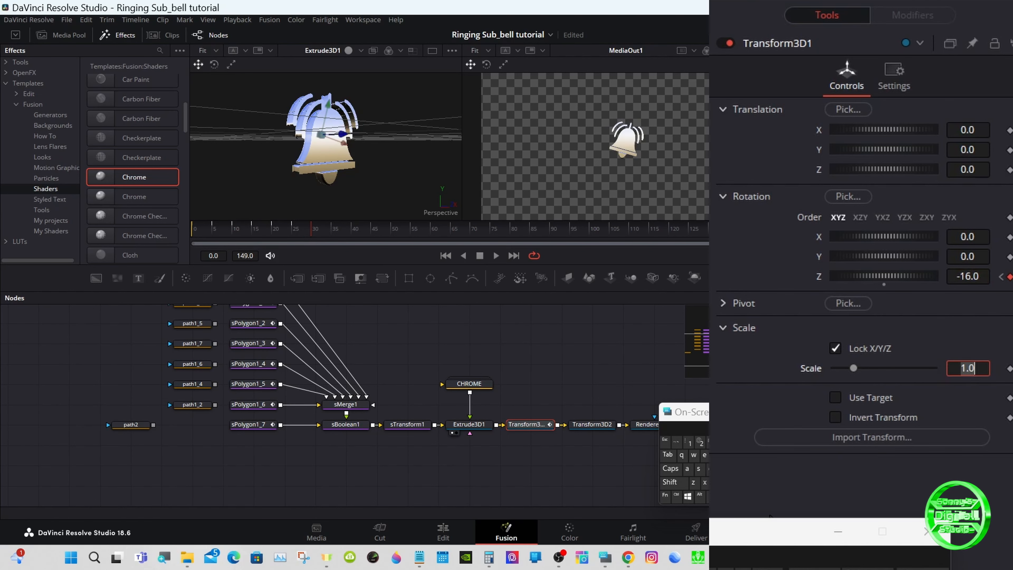
{"action": "left_click_drag", "start_coordinate": [319, 231], "coordinate": [283, 233]}
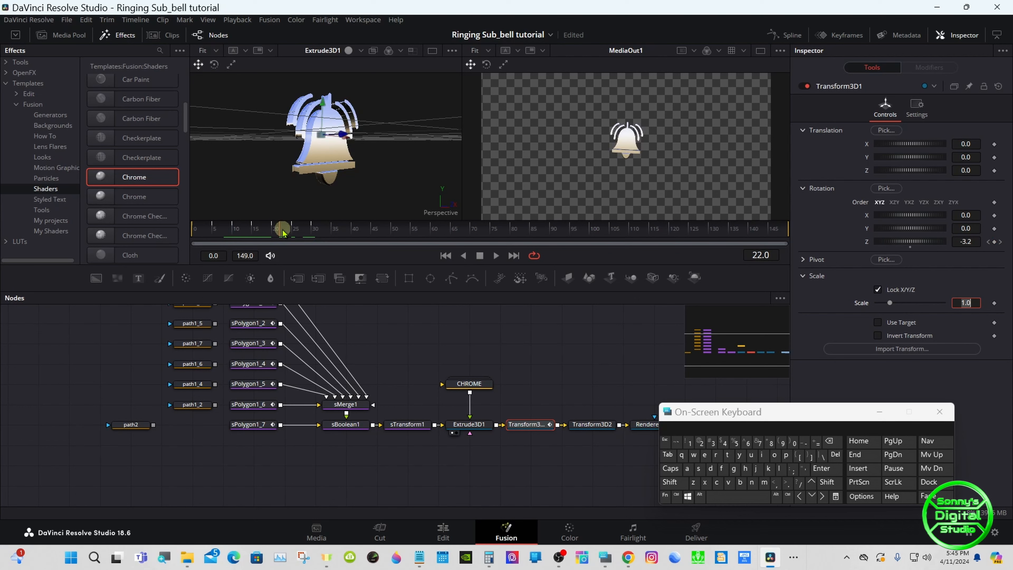
Step: Open the Spline editor, display the Z Rotation curve of Transform3D1 and fit the whole curve in the graph
{"action": "left_click_drag", "start_coordinate": [685, 413], "coordinate": [797, 413]}
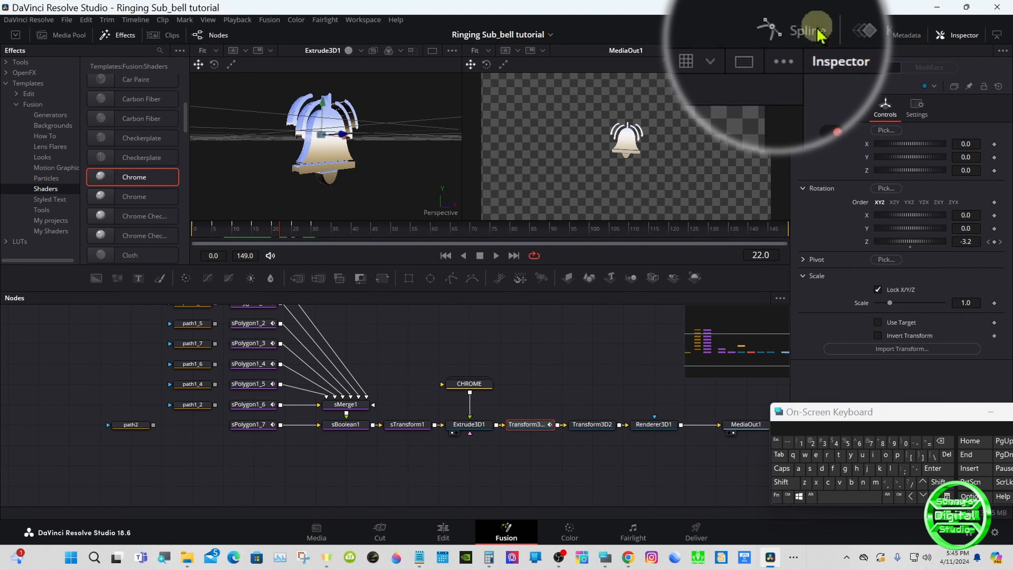
{"action": "left_click", "coordinate": [795, 36]}
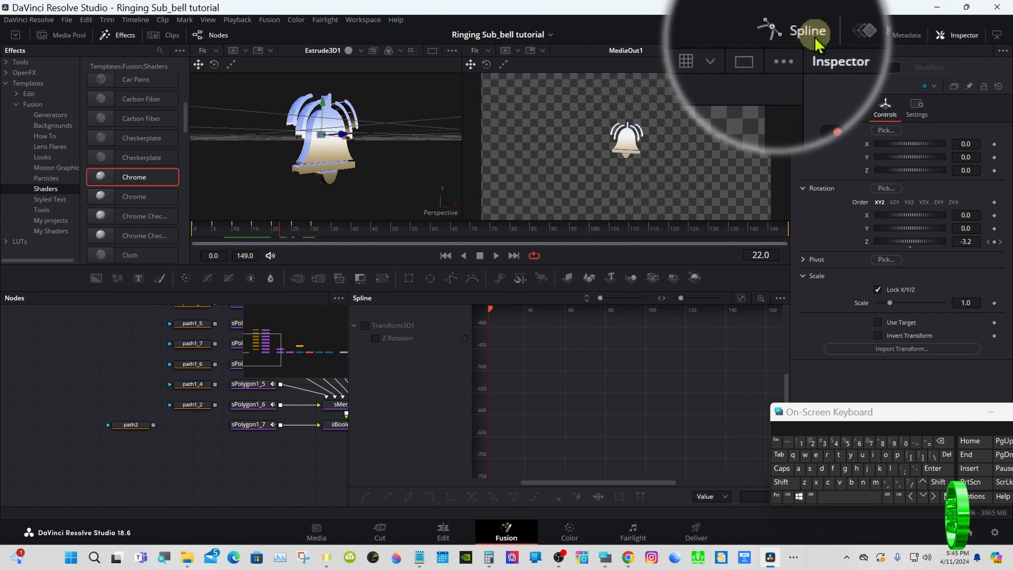
{"action": "left_click_drag", "start_coordinate": [801, 421], "coordinate": [632, 438]}
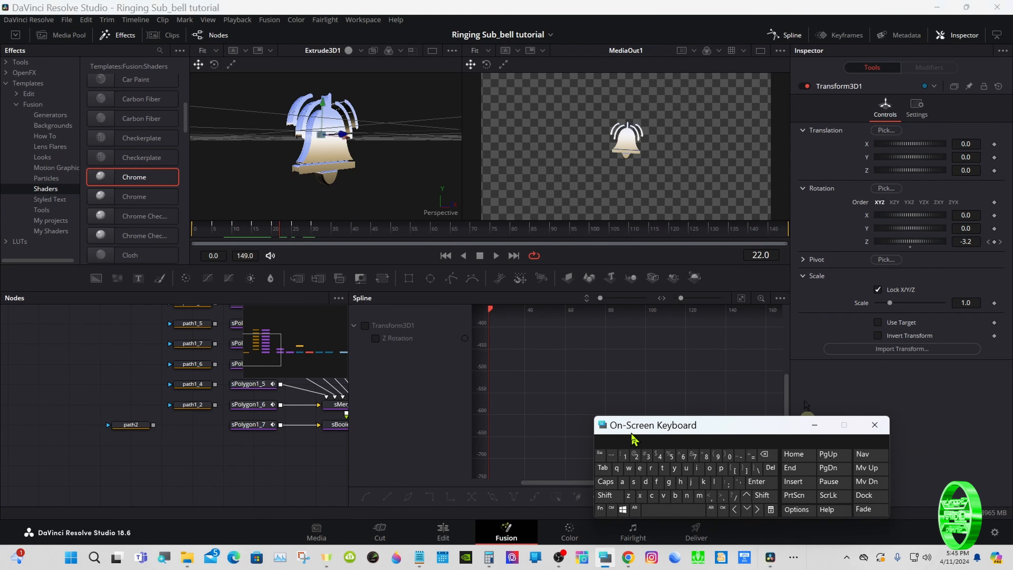
{"action": "left_click", "coordinate": [997, 38]}
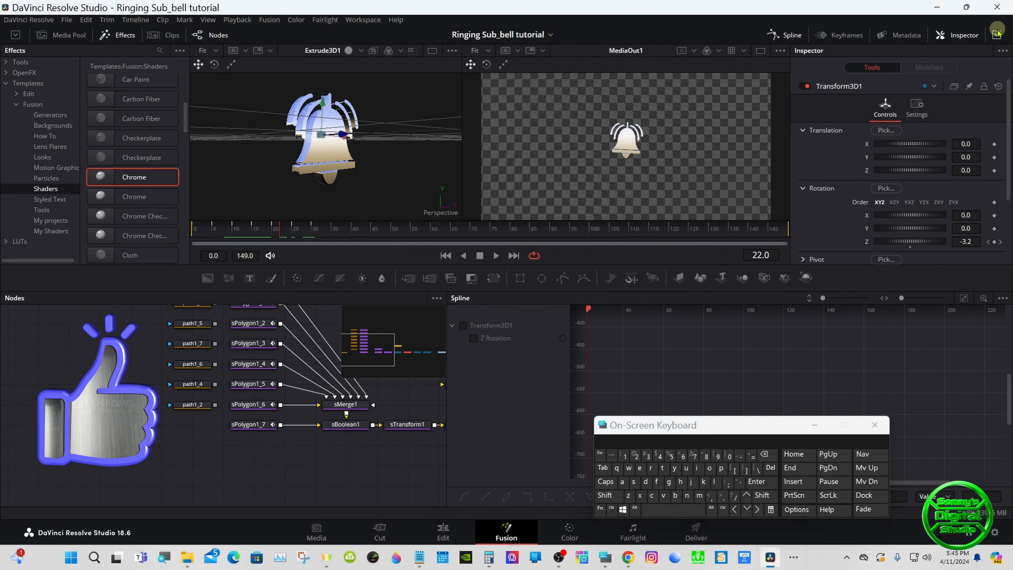
{"action": "left_click", "coordinate": [781, 35]}
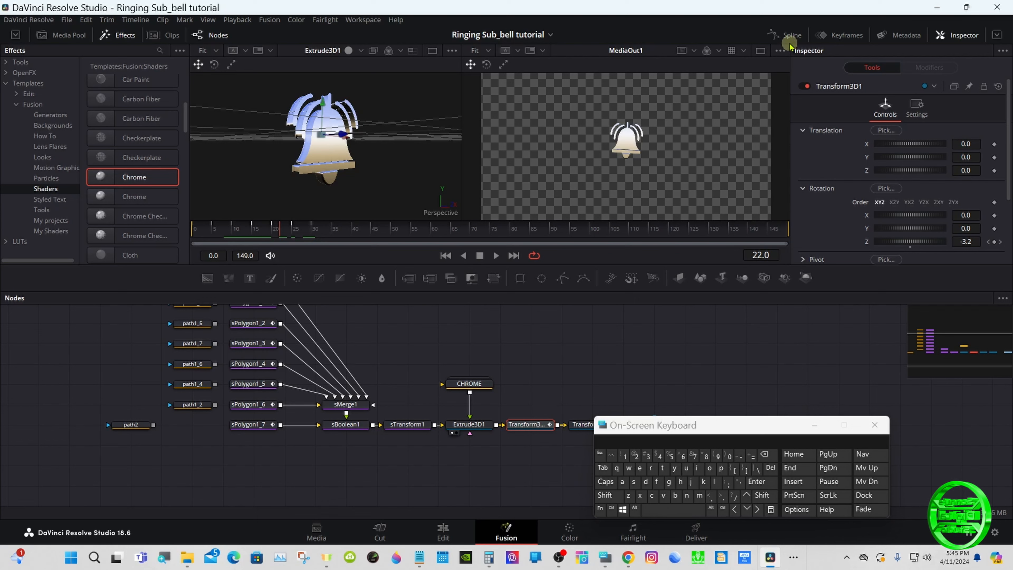
{"action": "left_click", "coordinate": [787, 36]}
{"action": "left_click", "coordinate": [1003, 298]}
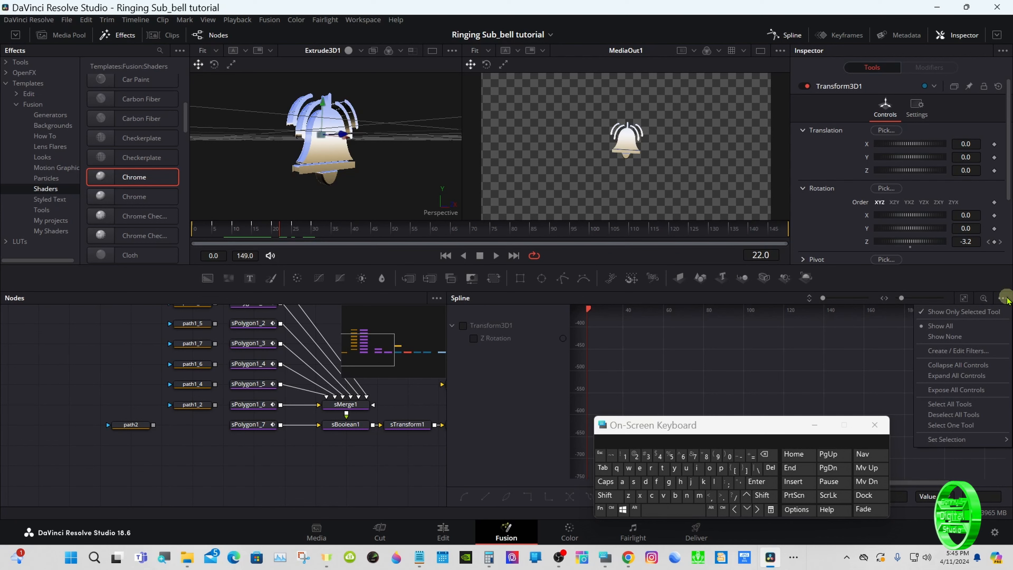
{"action": "left_click", "coordinate": [556, 339]}
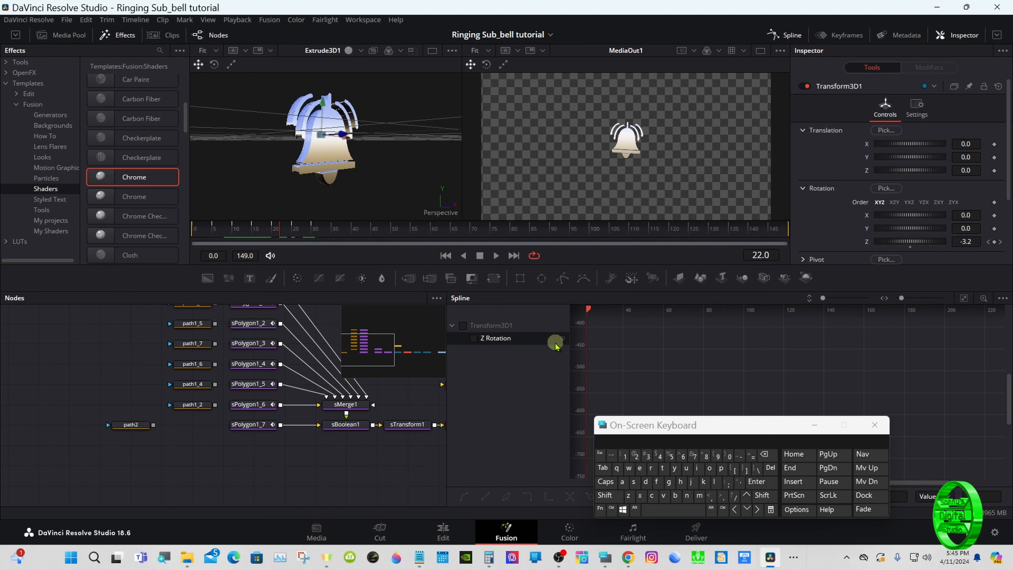
{"action": "left_click", "coordinate": [472, 327]}
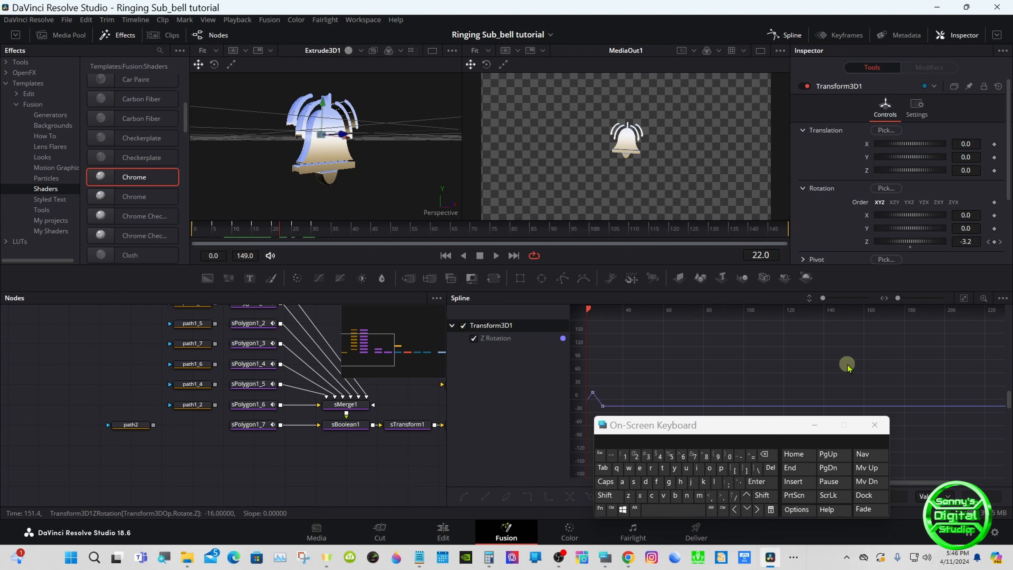
{"action": "left_click_drag", "start_coordinate": [791, 426], "coordinate": [459, 434]}
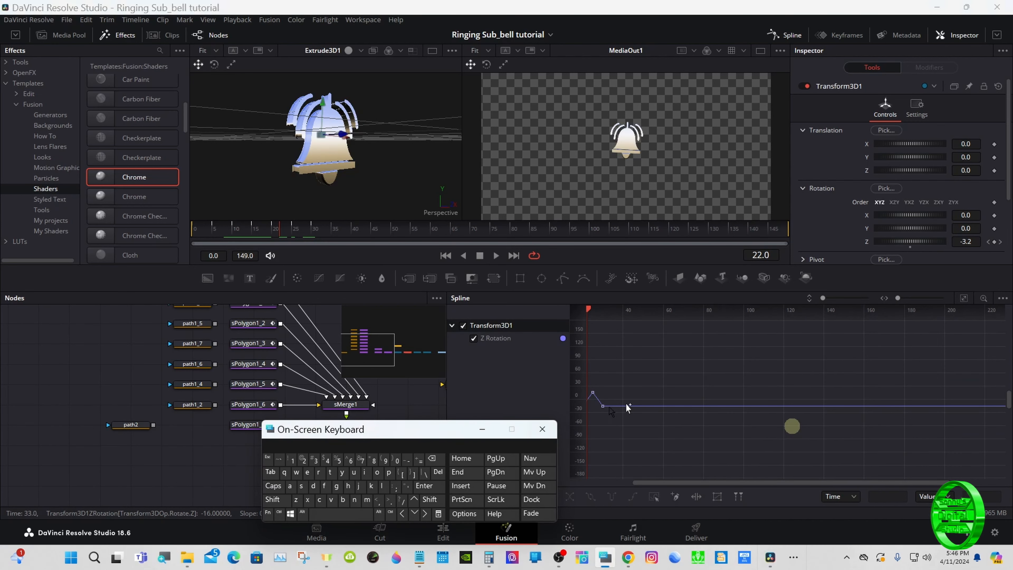
{"action": "left_click", "coordinate": [965, 300]}
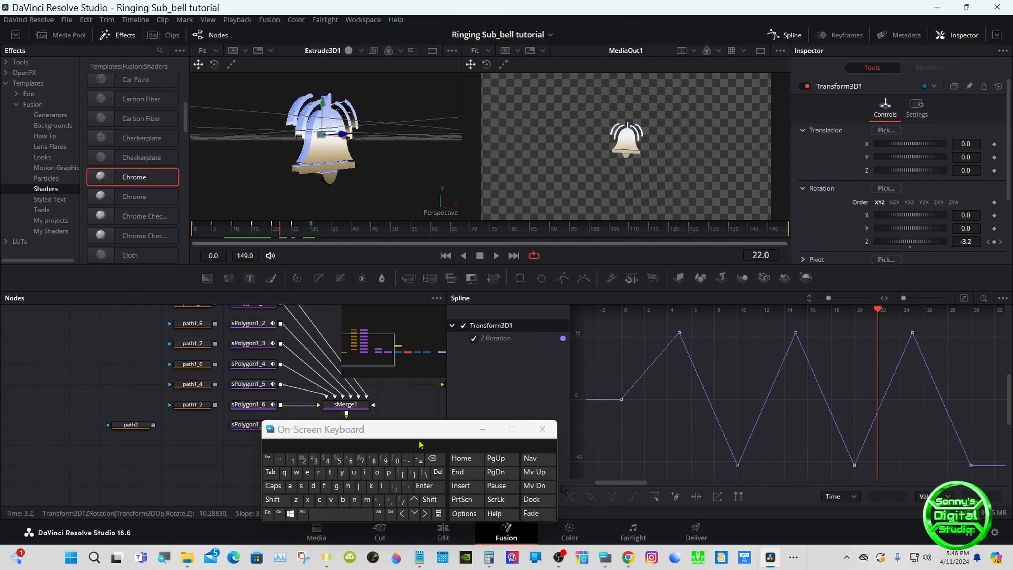
{"action": "left_click_drag", "start_coordinate": [419, 440], "coordinate": [327, 440]}
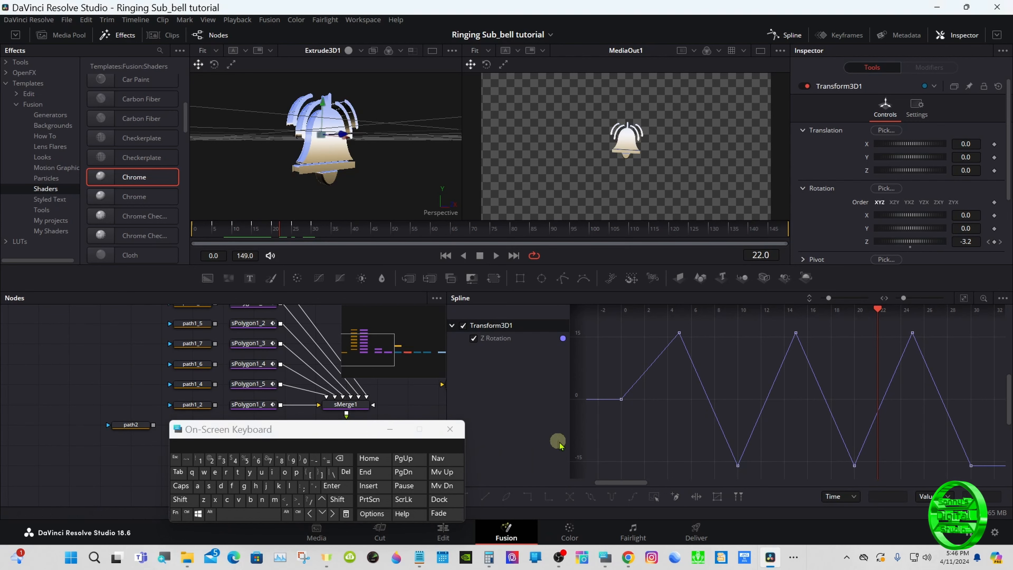
Step: Select all keyframes of the Z Rotation curve, make them repeat with Ping-Pong, and close the Spline editor
{"action": "left_click", "coordinate": [654, 498]}
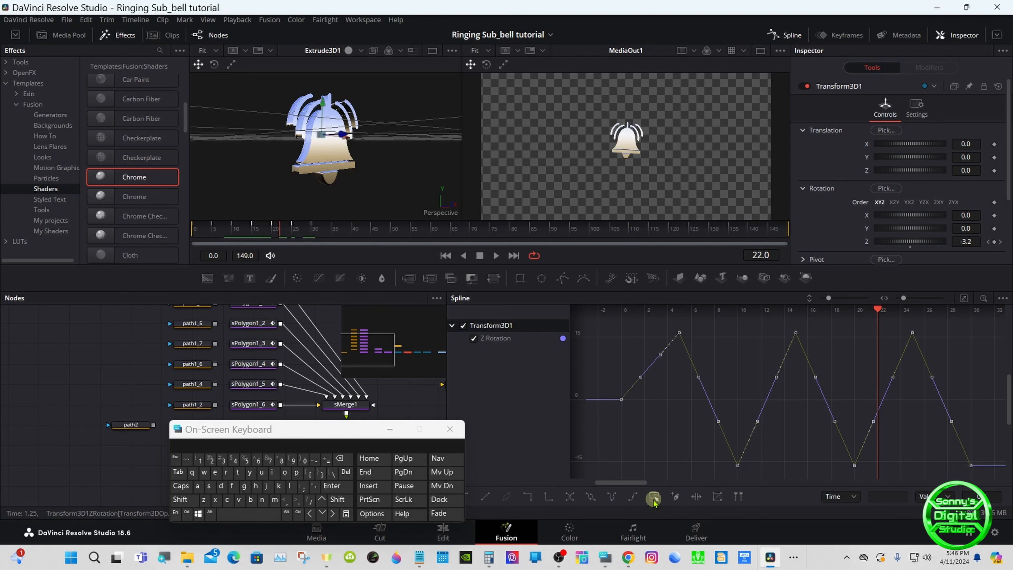
{"action": "left_click", "coordinate": [612, 499]}
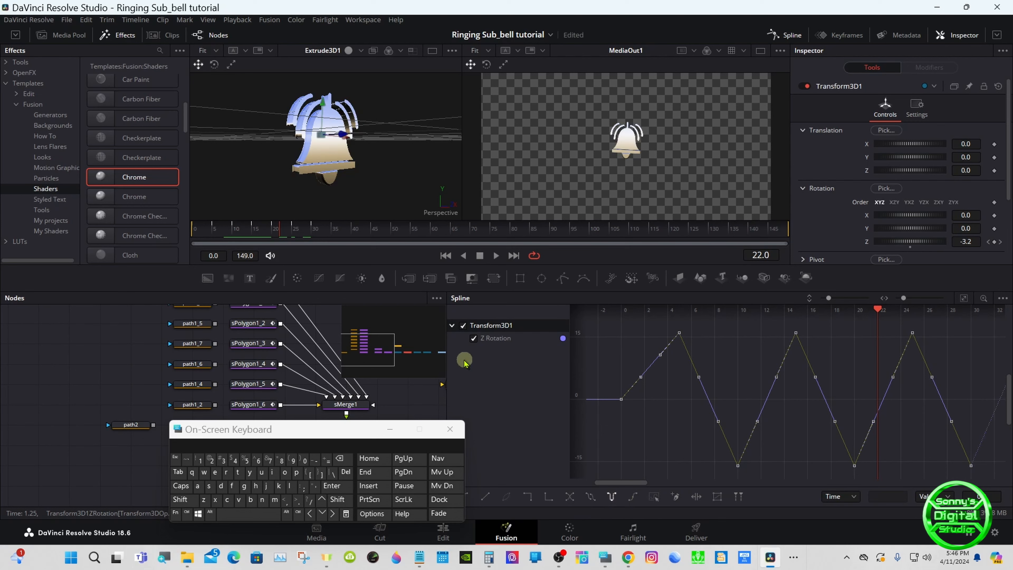
{"action": "left_click", "coordinate": [463, 326]}
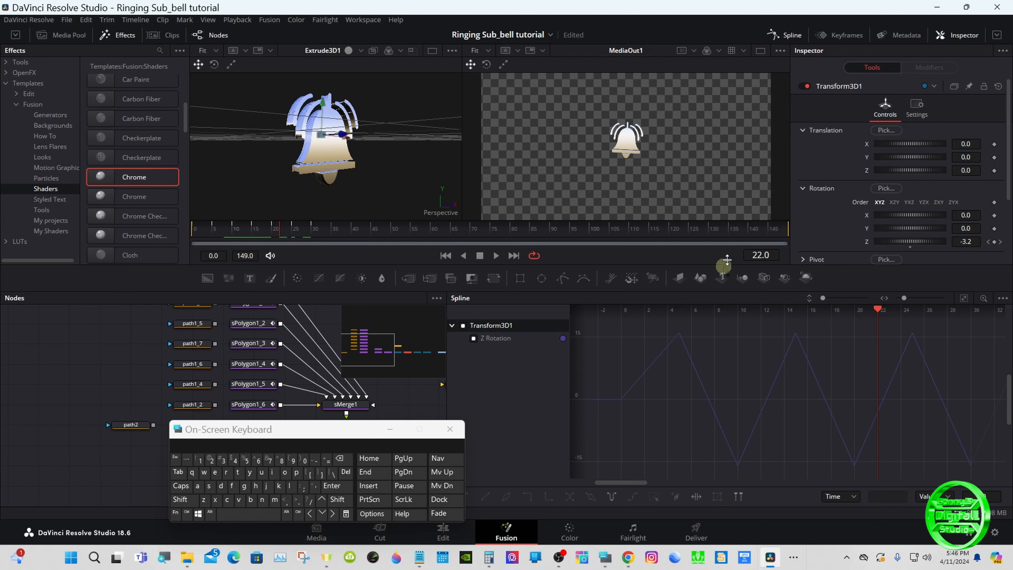
{"action": "left_click", "coordinate": [790, 36]}
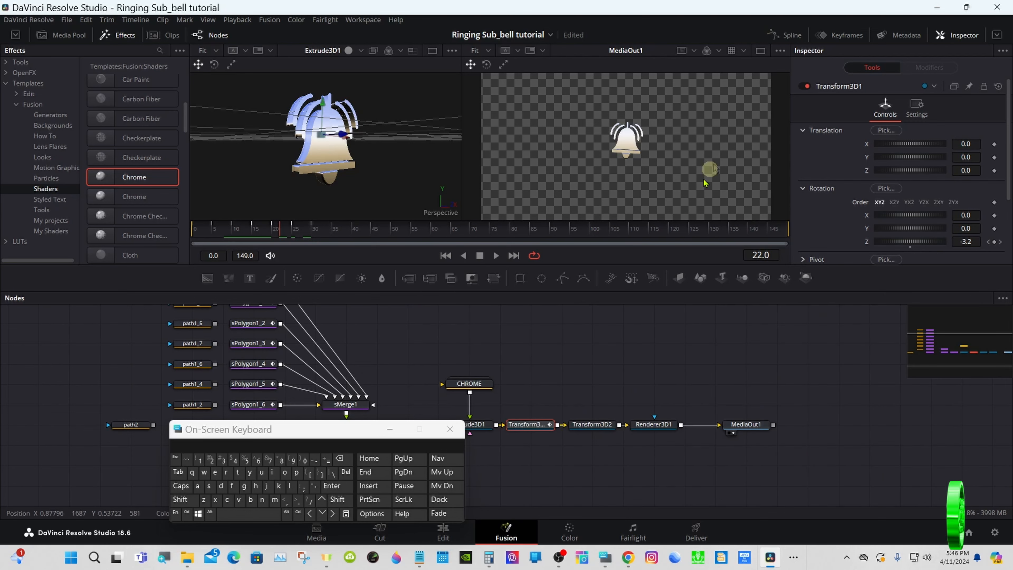
{"action": "left_click_drag", "start_coordinate": [285, 426], "coordinate": [814, 417]}
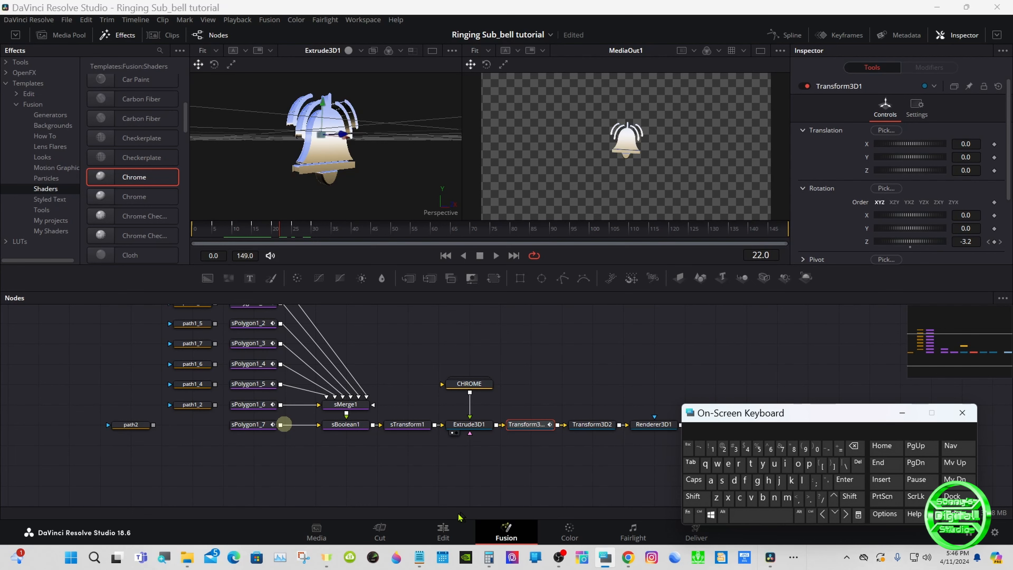
Step: Switch to the Edit page and play the bell animation from the start of the timeline
{"action": "left_click", "coordinate": [440, 528]}
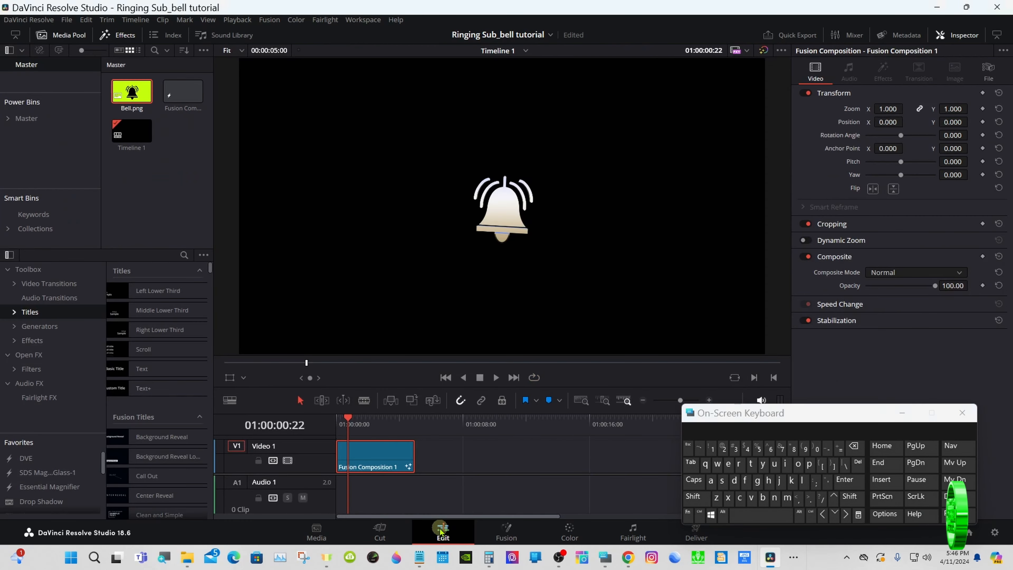
{"action": "left_click", "coordinate": [336, 419]}
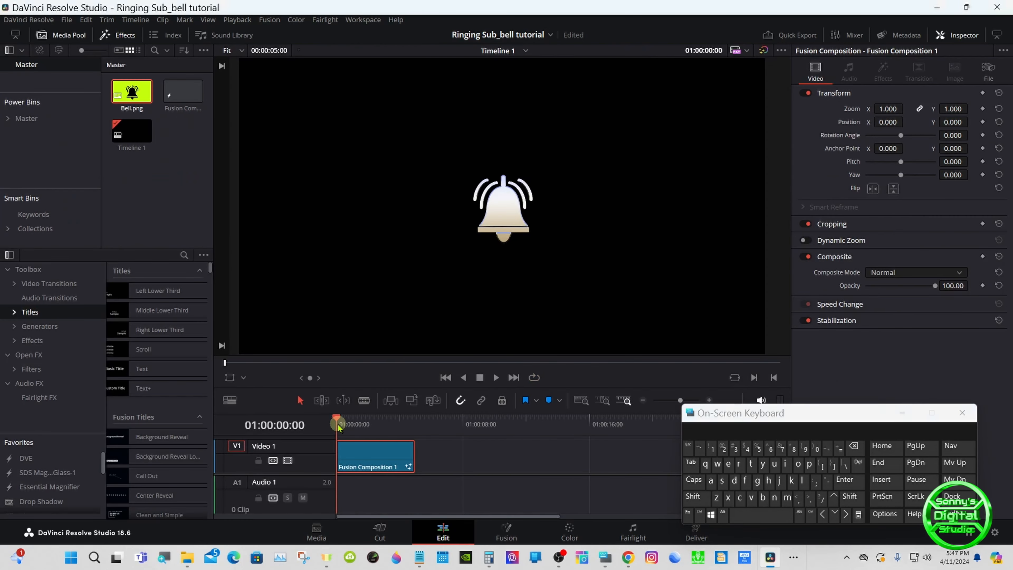
{"action": "left_click", "coordinate": [495, 378]}
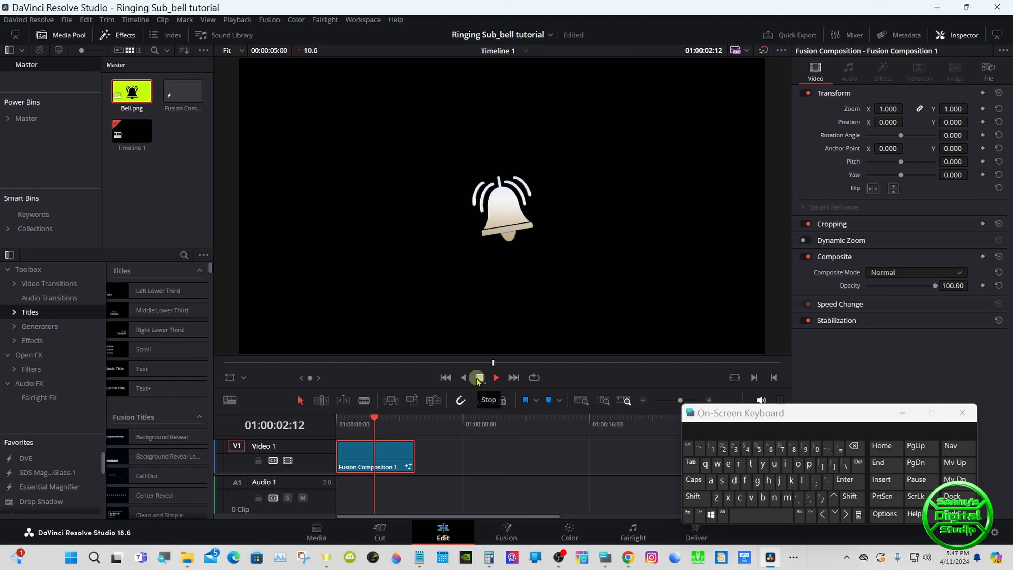
{"action": "left_click", "coordinate": [478, 378]}
Step: Enable the render cache for the timeline and return the playhead to 01:00:00:00
{"action": "left_click", "coordinate": [239, 20]}
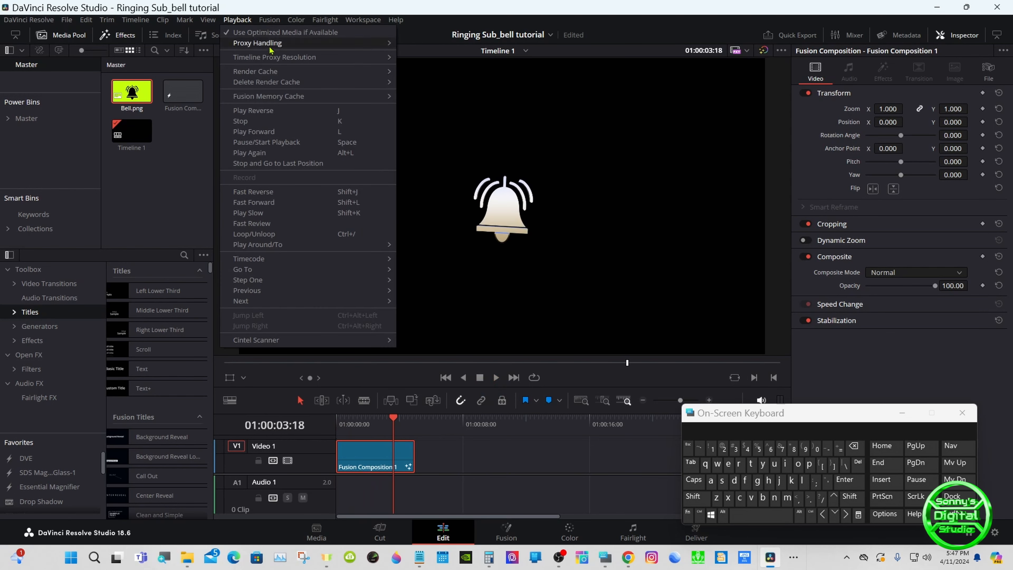
{"action": "left_click", "coordinate": [415, 79]}
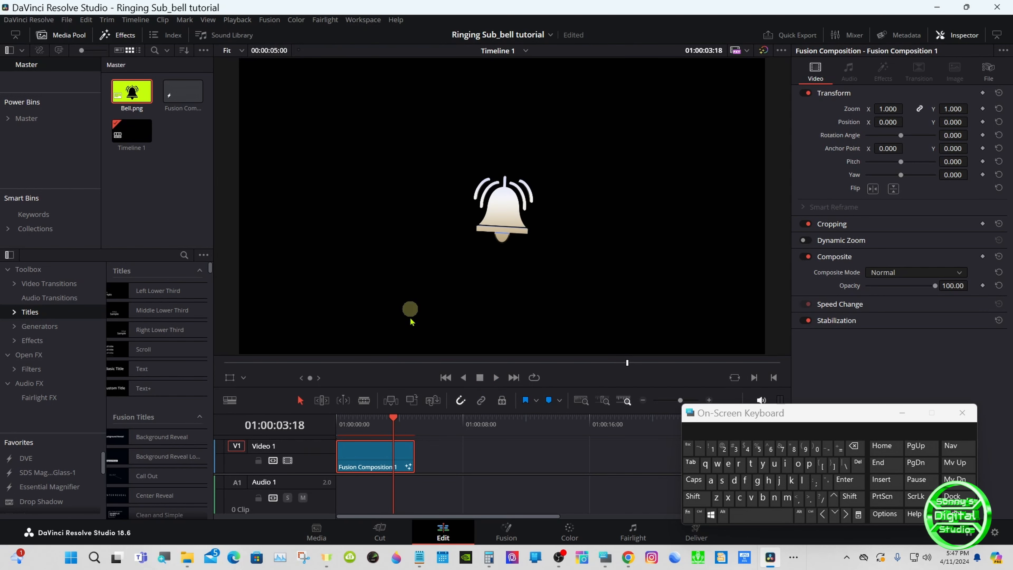
{"action": "left_click", "coordinate": [336, 426]}
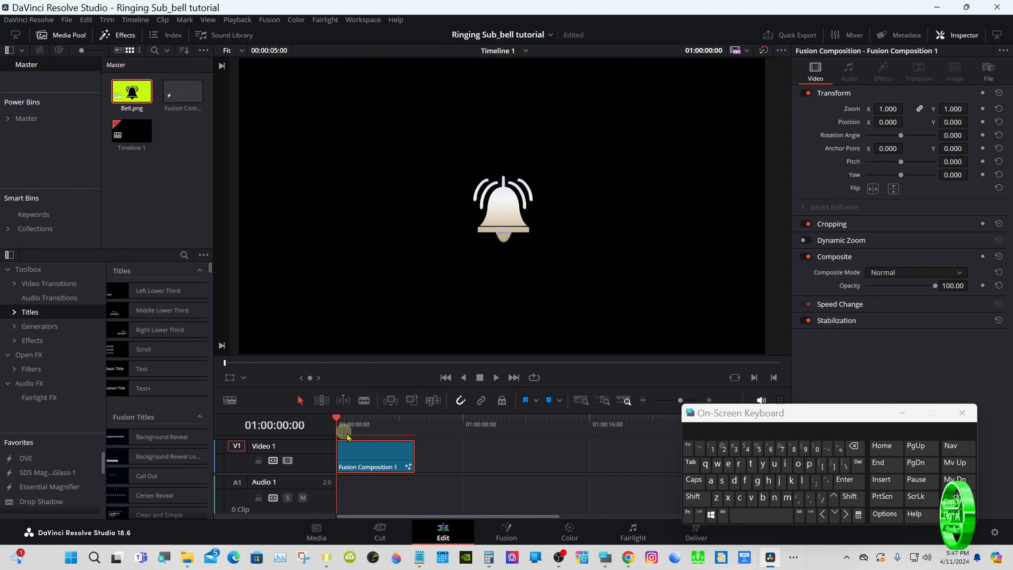
Step: Try extending Fusion Composition 1 to about 9 seconds on the timeline and trim it back to 5 seconds
{"action": "left_click_drag", "start_coordinate": [412, 457], "coordinate": [466, 457]}
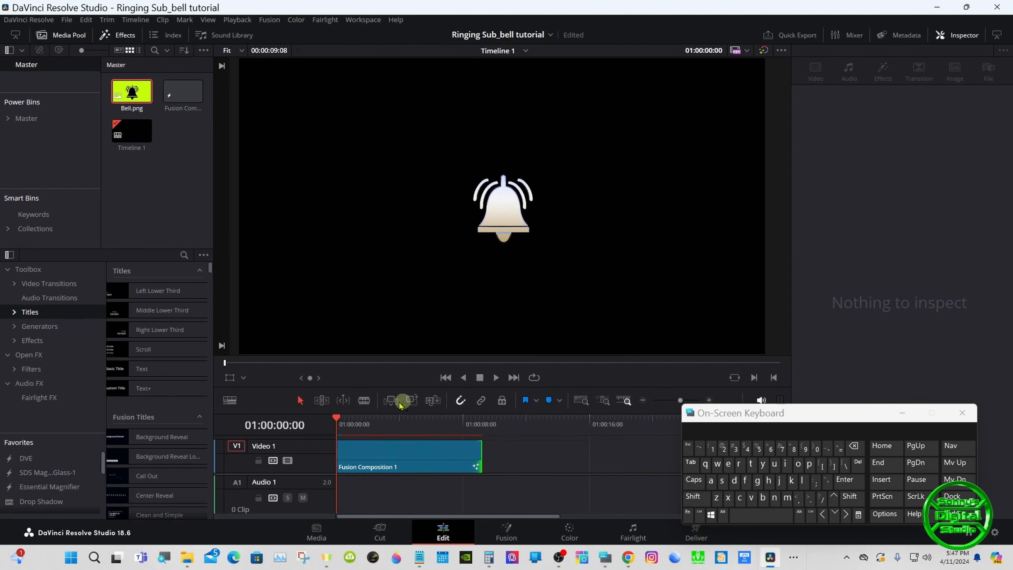
{"action": "mouse_move", "coordinate": [336, 424]}
{"action": "left_mouse_down"}
{"action": "mouse_move", "coordinate": [466, 426]}
{"action": "mouse_move", "coordinate": [334, 426]}
{"action": "left_mouse_up"}
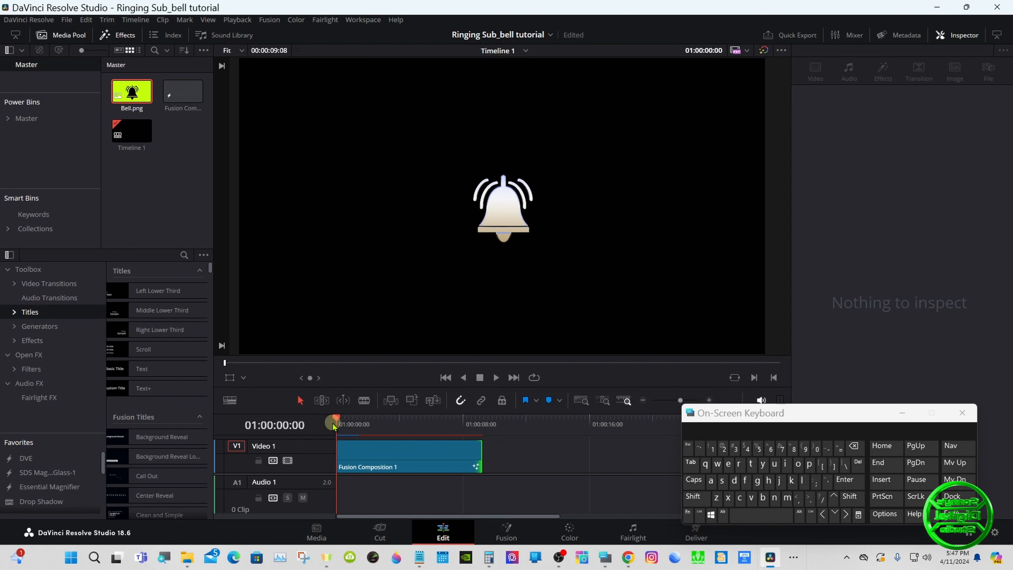
{"action": "left_click_drag", "start_coordinate": [480, 455], "coordinate": [414, 457]}
Step: Go back from the timeline to the bell's node composition on the Fusion page
{"action": "left_click", "coordinate": [414, 423]}
{"action": "left_click", "coordinate": [506, 532]}
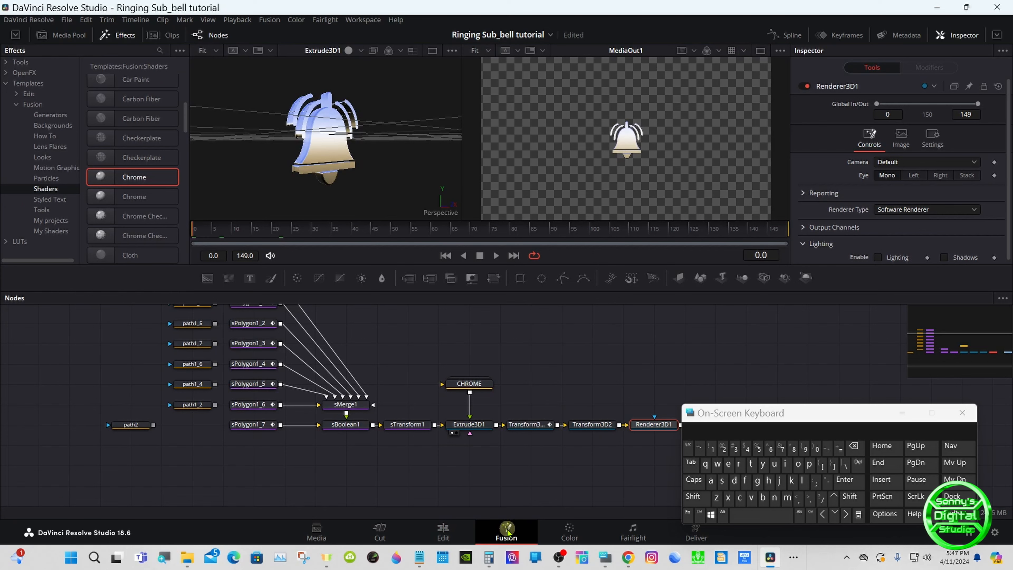
Step: Change the Renderer3D1 node's renderer type to Hardware Renderer
{"action": "left_click_drag", "start_coordinate": [712, 414], "coordinate": [806, 420]}
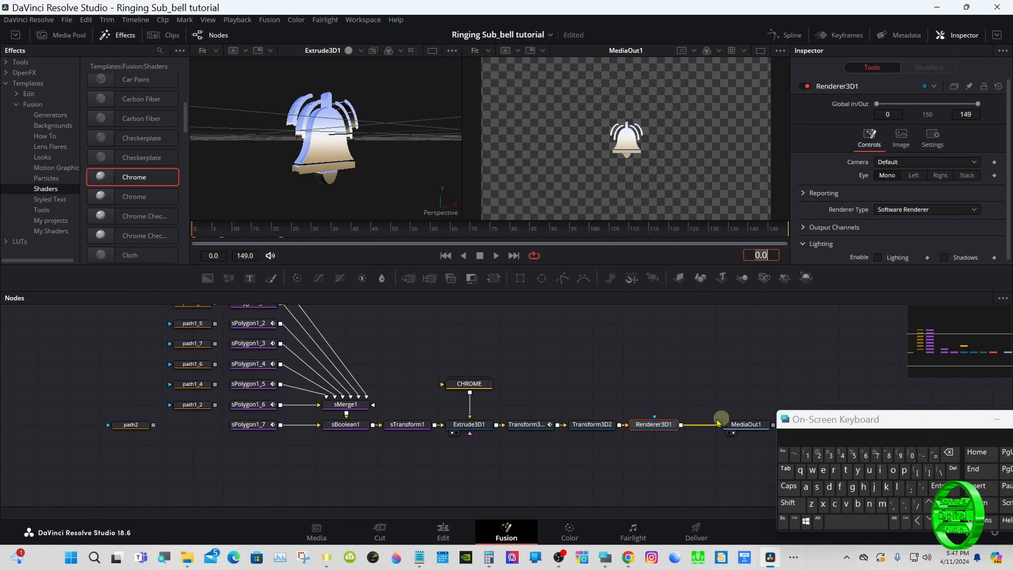
{"action": "left_click", "coordinate": [658, 425]}
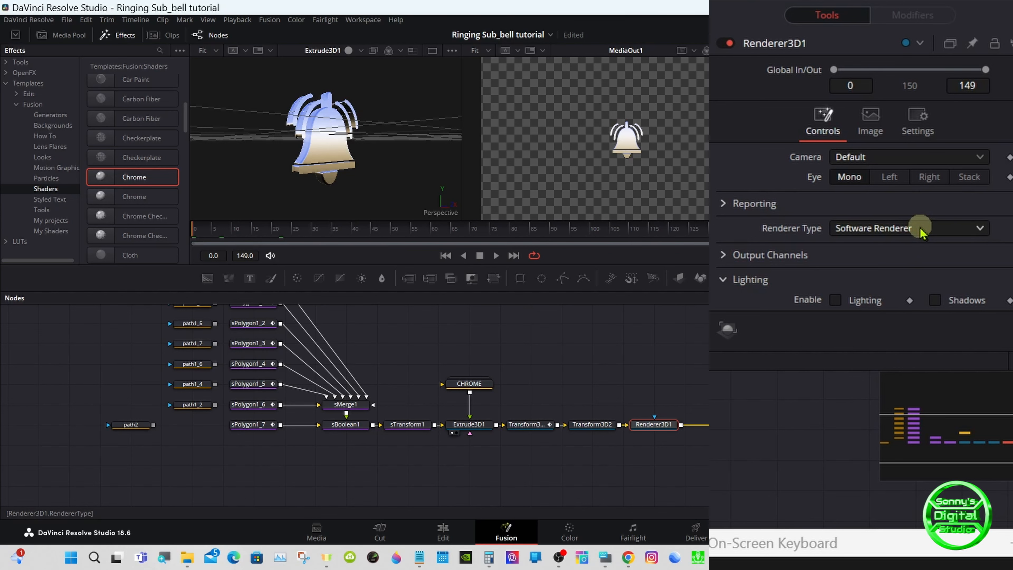
{"action": "left_click", "coordinate": [921, 234]}
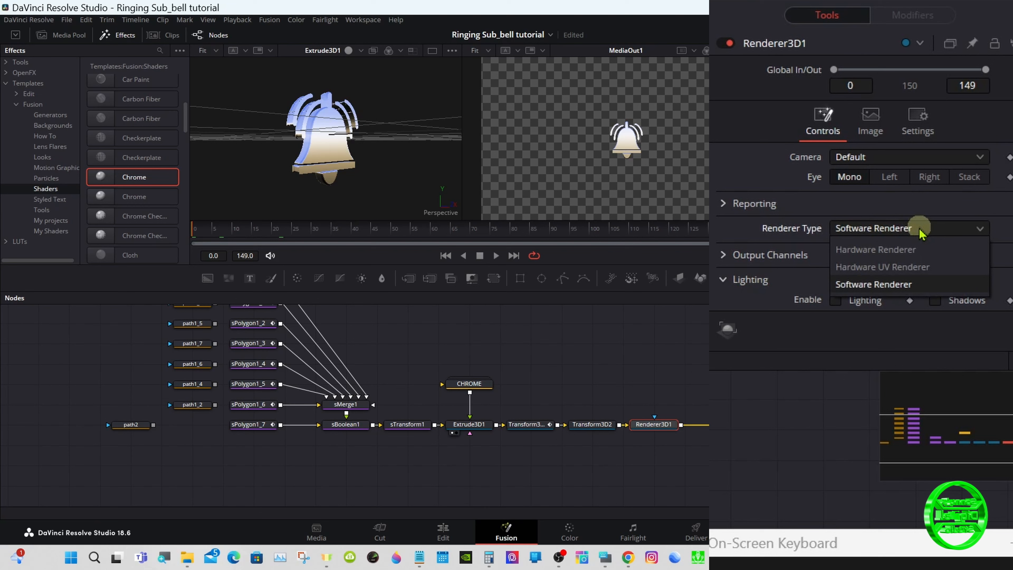
{"action": "left_click", "coordinate": [905, 254]}
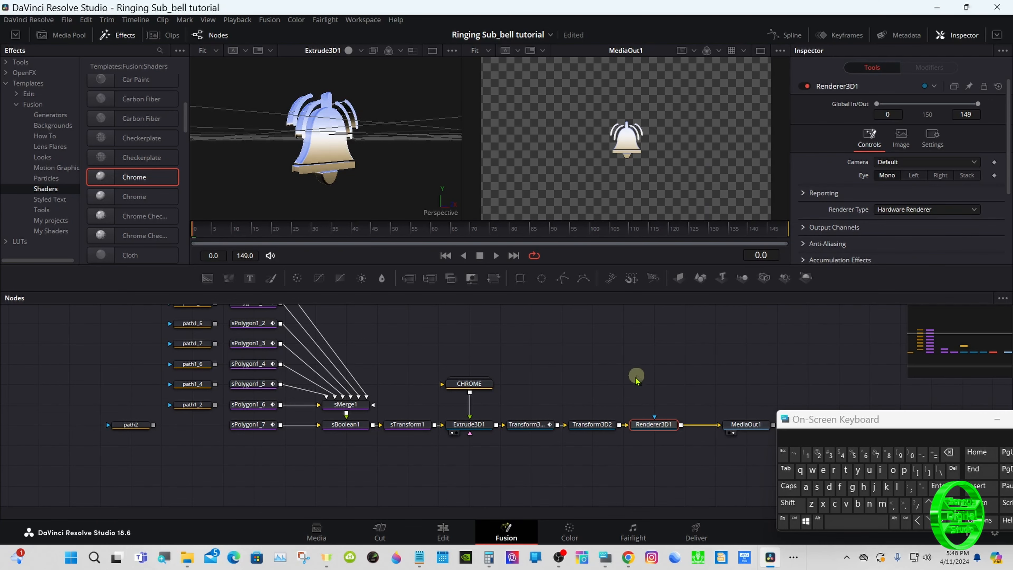
Step: Add an Anim Curves modifier to Transform3D1's X translation and show its curve, scaling and timing controls
{"action": "left_click", "coordinate": [537, 429]}
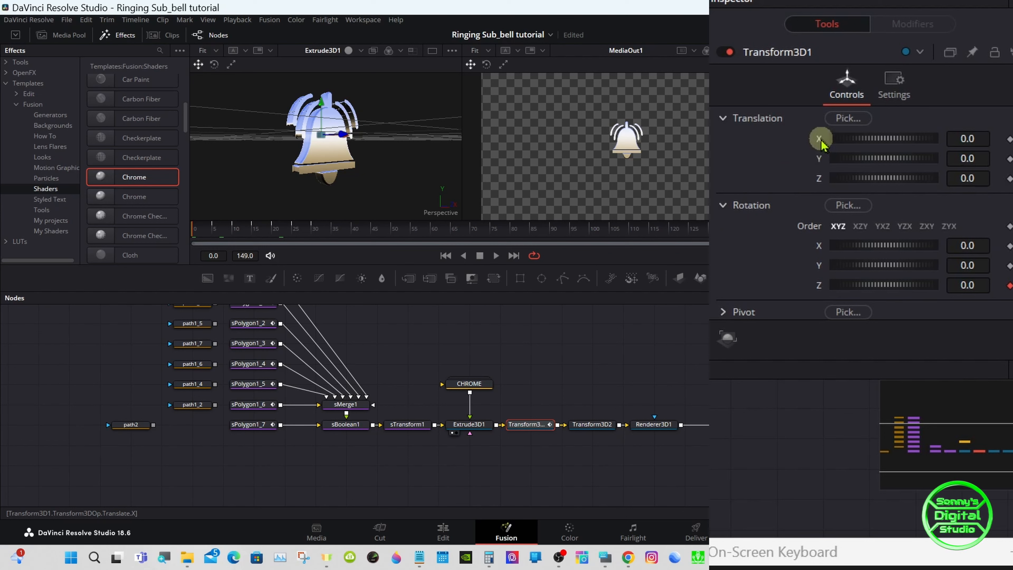
{"action": "right_click", "coordinate": [820, 140]}
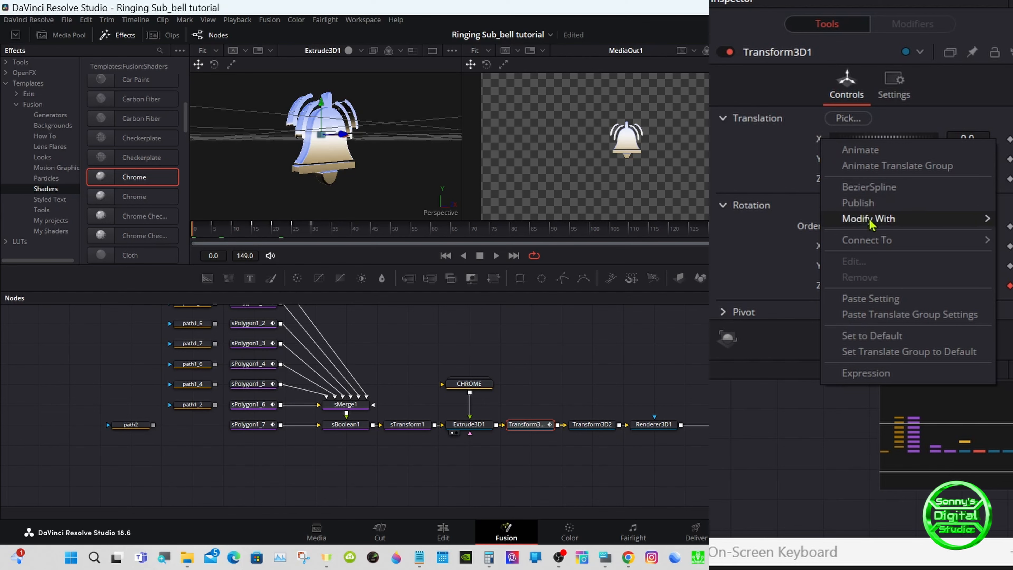
{"action": "mouse_move", "coordinate": [871, 228]}
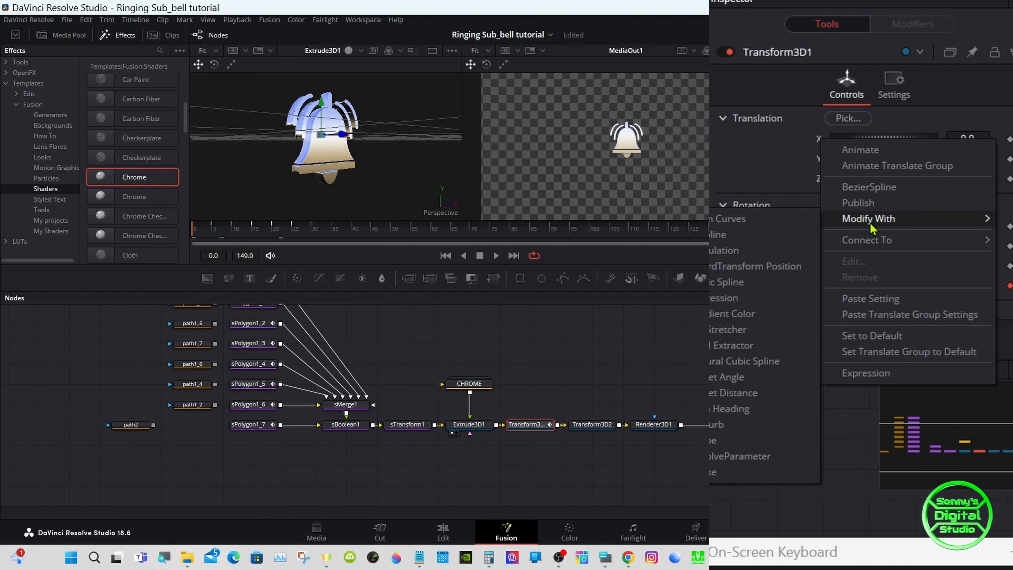
{"action": "left_click", "coordinate": [737, 223]}
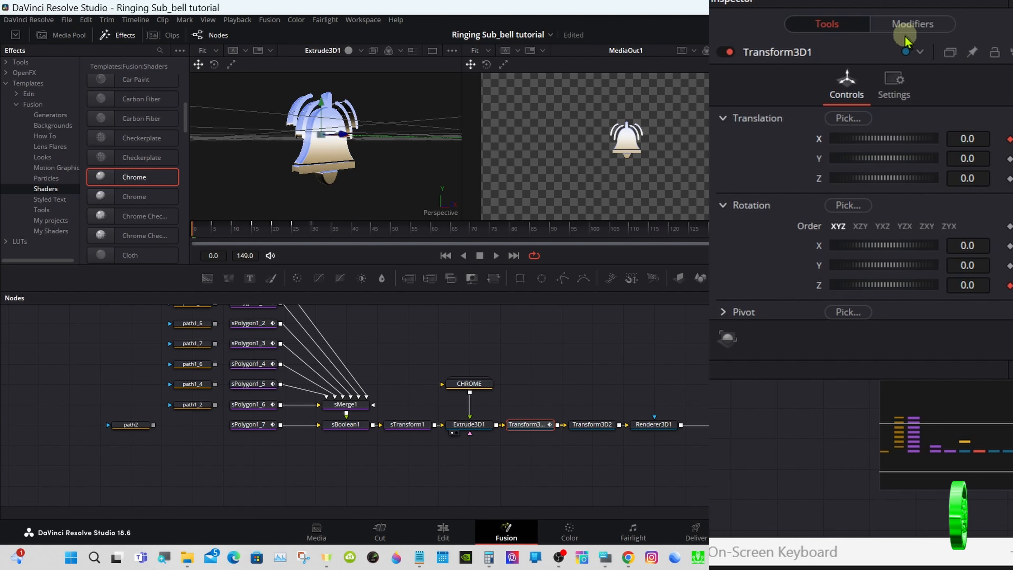
{"action": "left_click", "coordinate": [908, 25]}
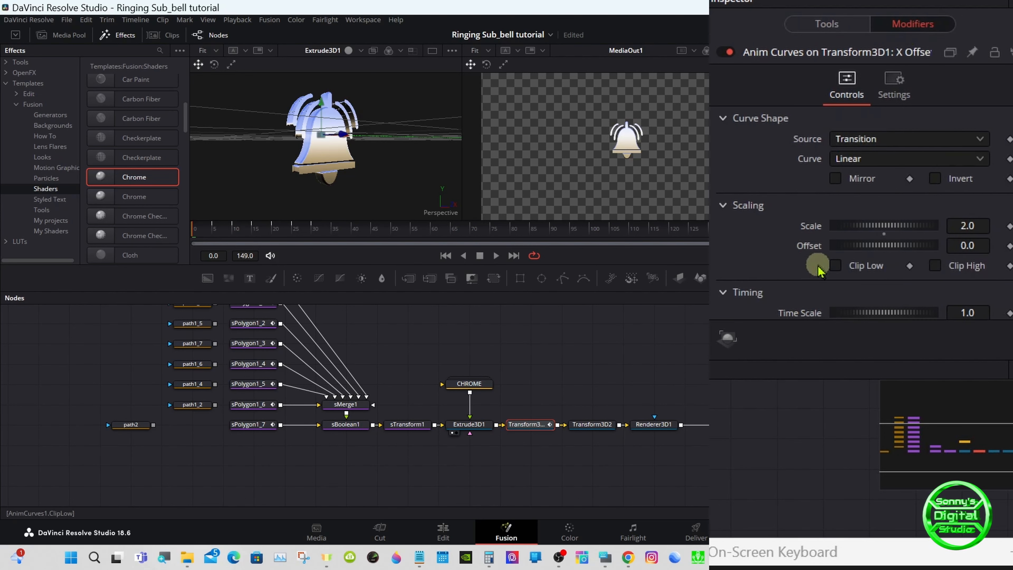
Step: Show only the MediaOut1 viewer and set the Anim Curves Offset to -1.724, moving the bell out of frame at frame 0
{"action": "left_click_drag", "start_coordinate": [699, 234], "coordinate": [131, 235]}
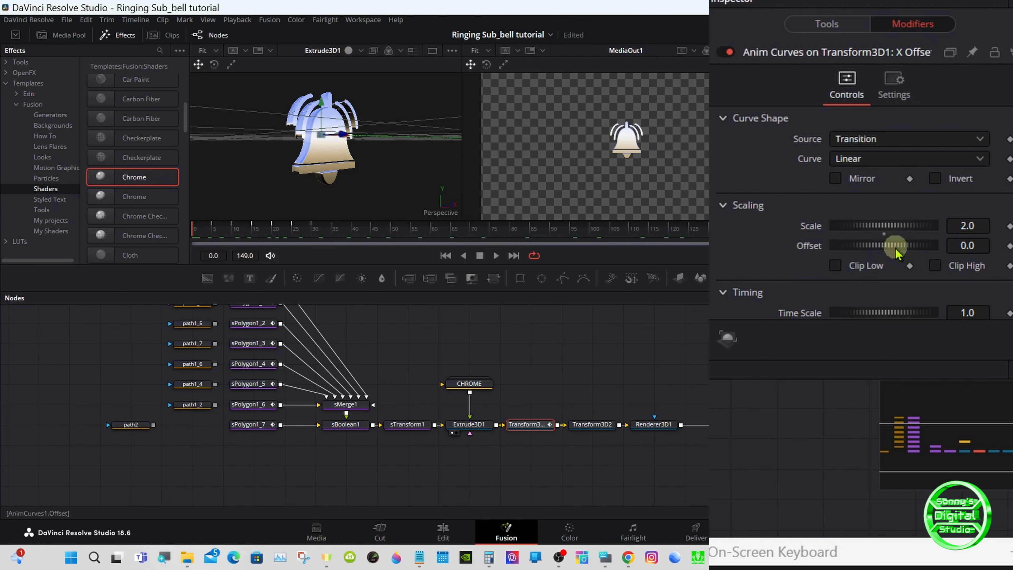
{"action": "left_click_drag", "start_coordinate": [896, 250], "coordinate": [893, 253]}
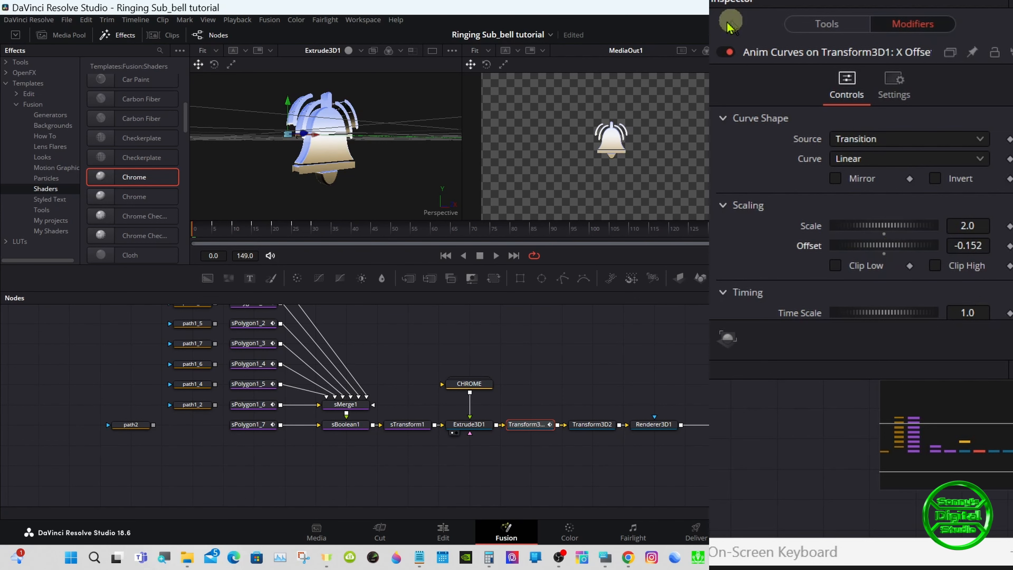
{"action": "left_click", "coordinate": [760, 51]}
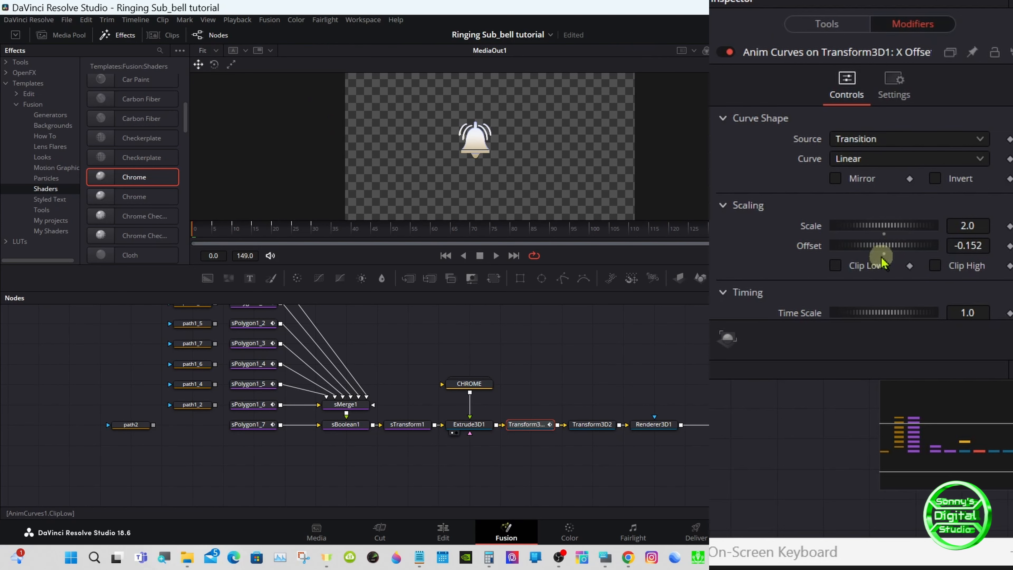
{"action": "left_click_drag", "start_coordinate": [887, 245], "coordinate": [869, 243]}
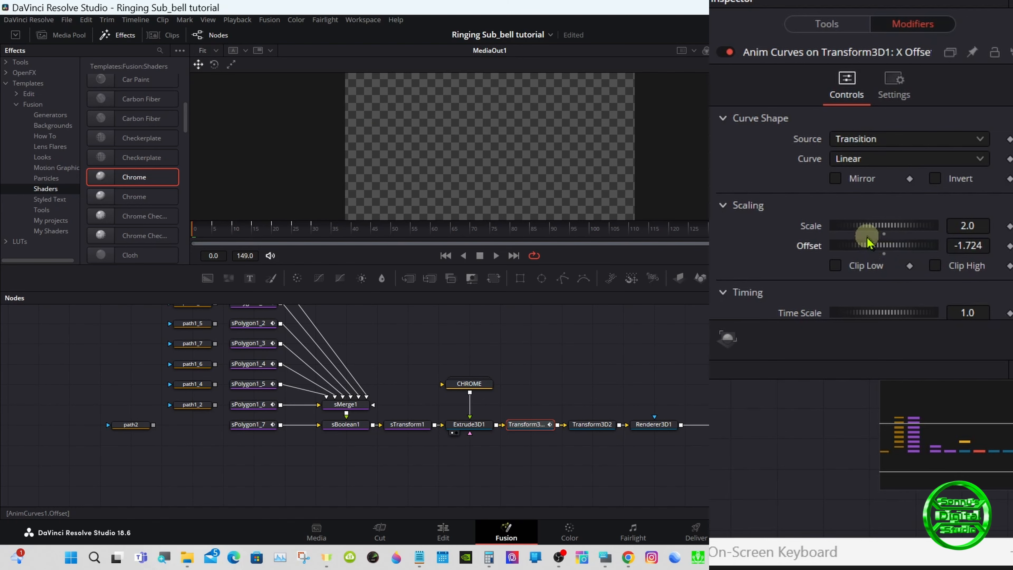
Step: Set the Anim Curves Scale to 3.42 and play the composition to check the bell's travel across the frame
{"action": "left_click_drag", "start_coordinate": [586, 225], "coordinate": [799, 230]}
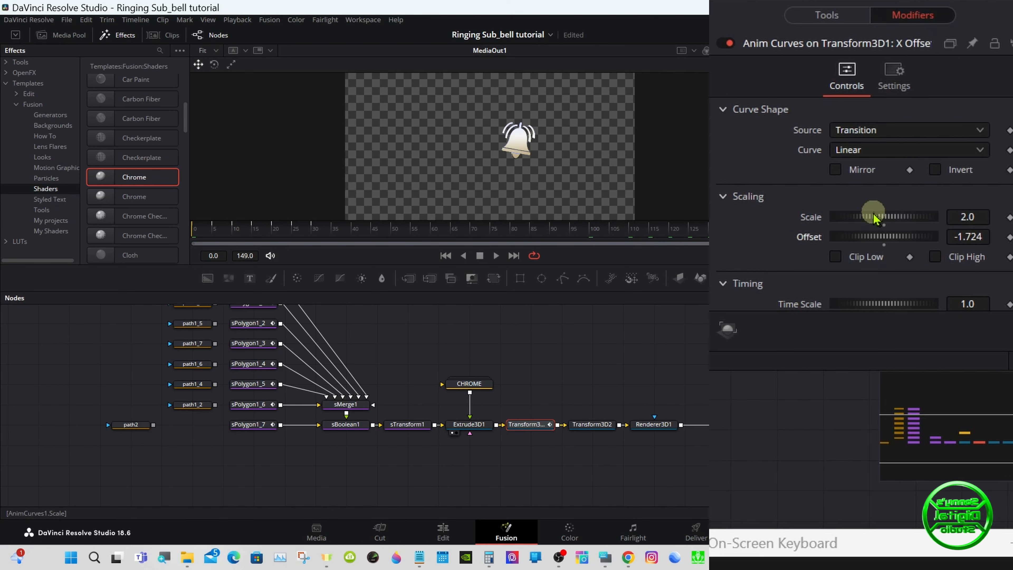
{"action": "left_click_drag", "start_coordinate": [873, 216], "coordinate": [917, 211]}
{"action": "left_click_drag", "start_coordinate": [497, 232], "coordinate": [195, 236]}
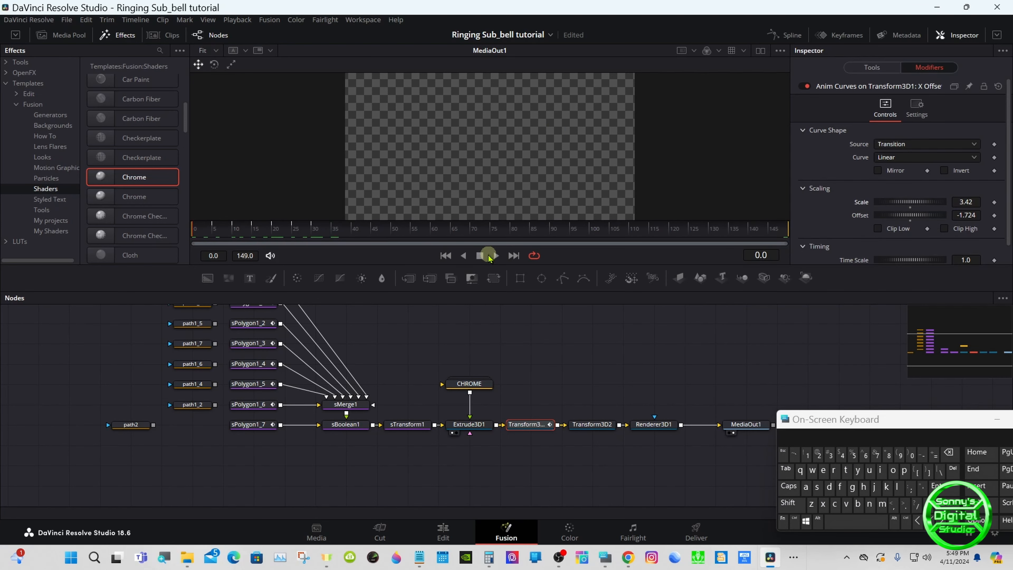
{"action": "left_click", "coordinate": [496, 255]}
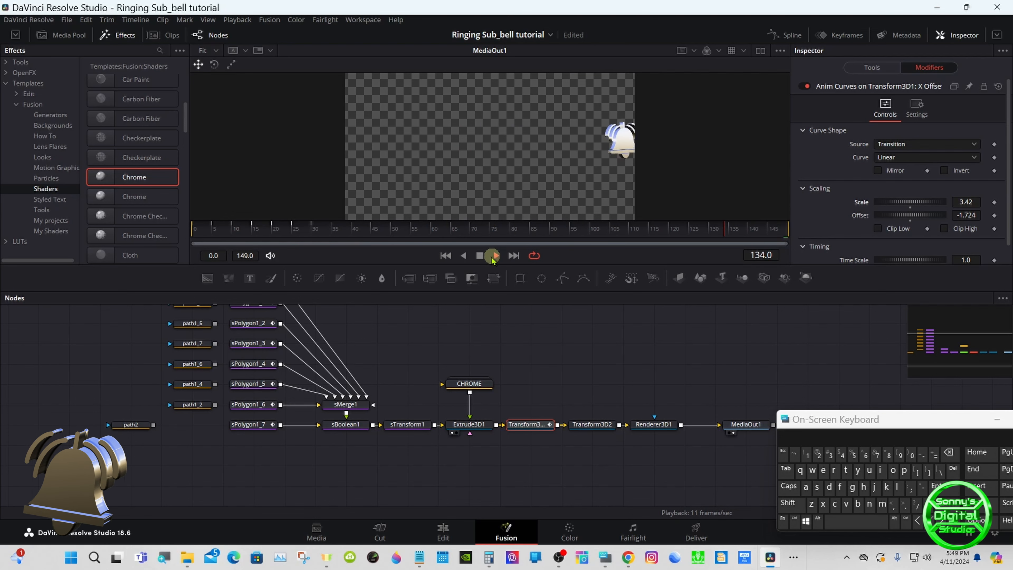
{"action": "left_click", "coordinate": [479, 255]}
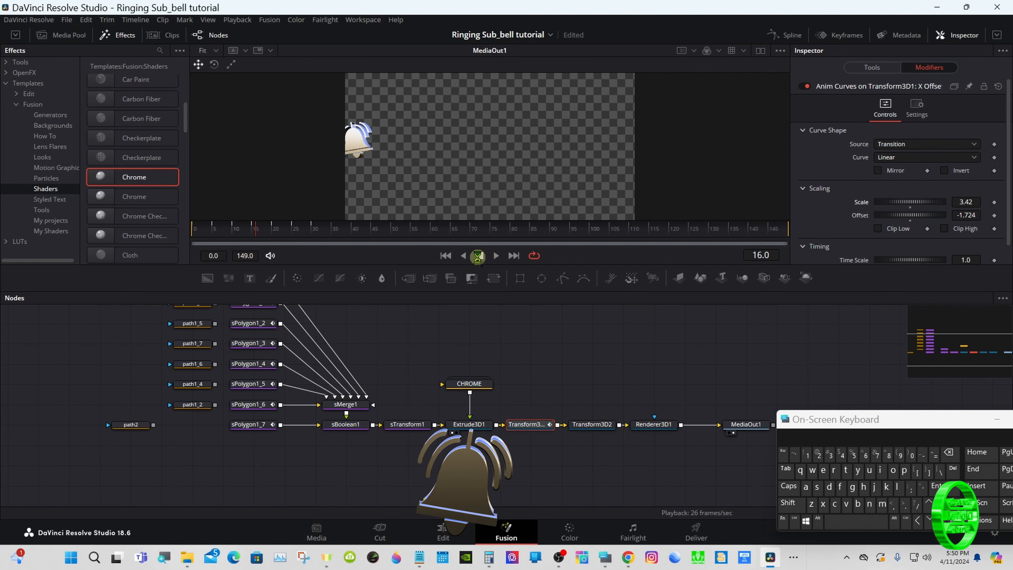
{"action": "left_click_drag", "start_coordinate": [267, 231], "coordinate": [431, 235]}
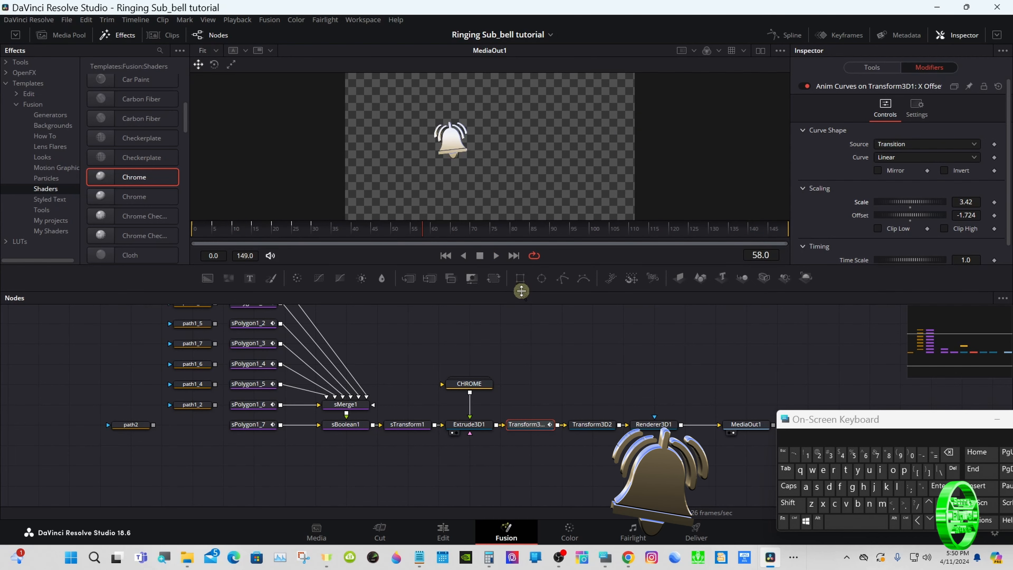
Step: Enlarge the node area and extend the Inspector to full height so all Transform3D2 controls fit
{"action": "left_click_drag", "start_coordinate": [520, 292], "coordinate": [520, 247]}
{"action": "left_click", "coordinate": [574, 349]}
{"action": "left_click", "coordinate": [587, 382]}
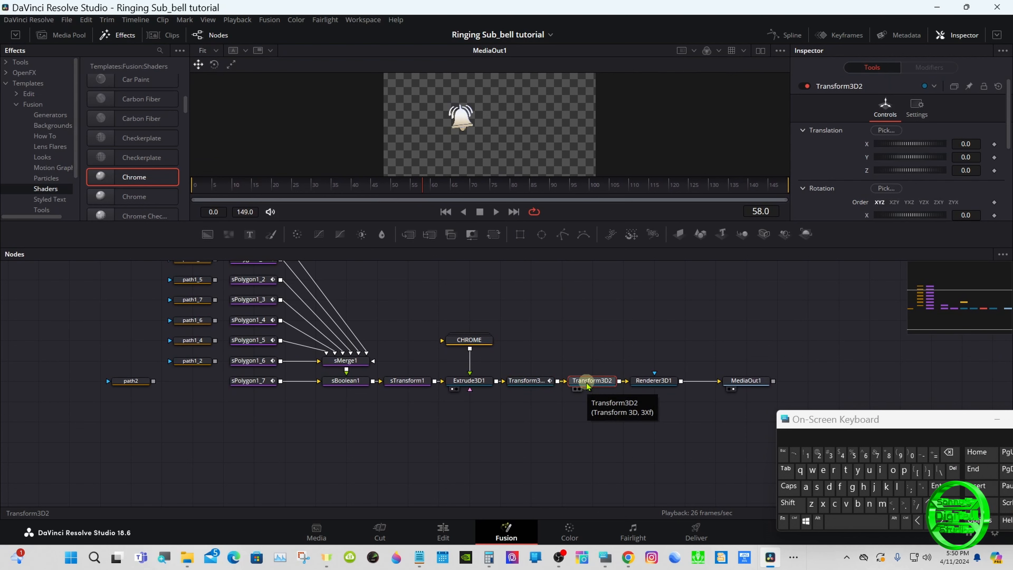
{"action": "left_click", "coordinate": [586, 298]}
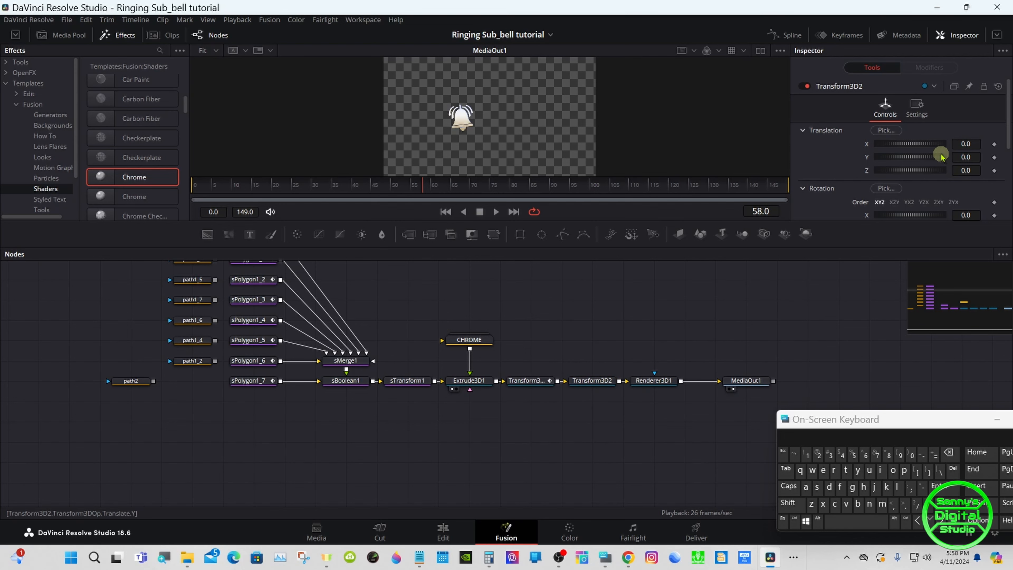
{"action": "left_click", "coordinate": [997, 36]}
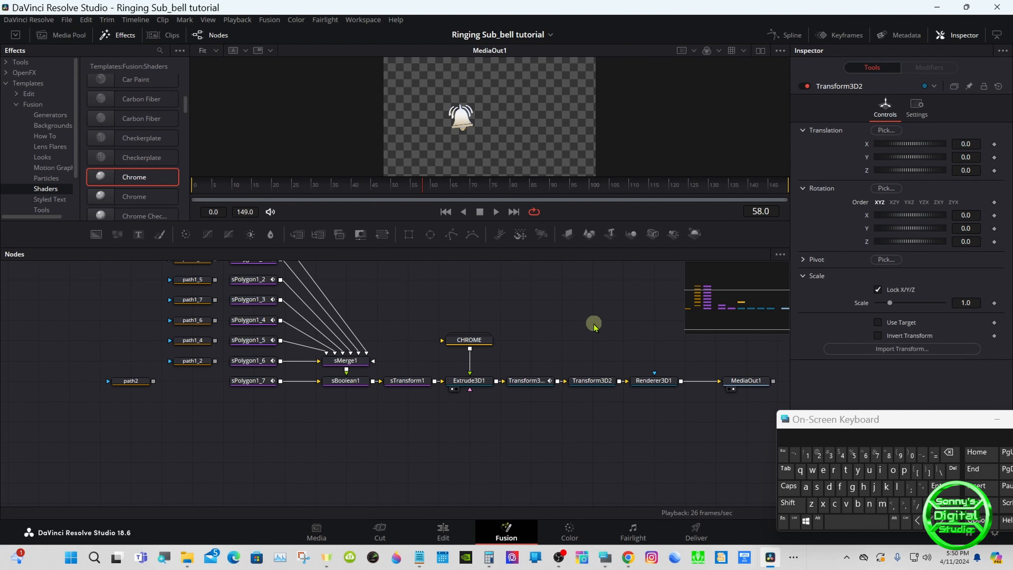
Step: Remove the unconnected path1 to path1_7 and path2 nodes from the composition, and enlarge the viewer area
{"action": "left_click_drag", "start_coordinate": [697, 313], "coordinate": [725, 299]}
{"action": "left_click_drag", "start_coordinate": [113, 283], "coordinate": [214, 439]}
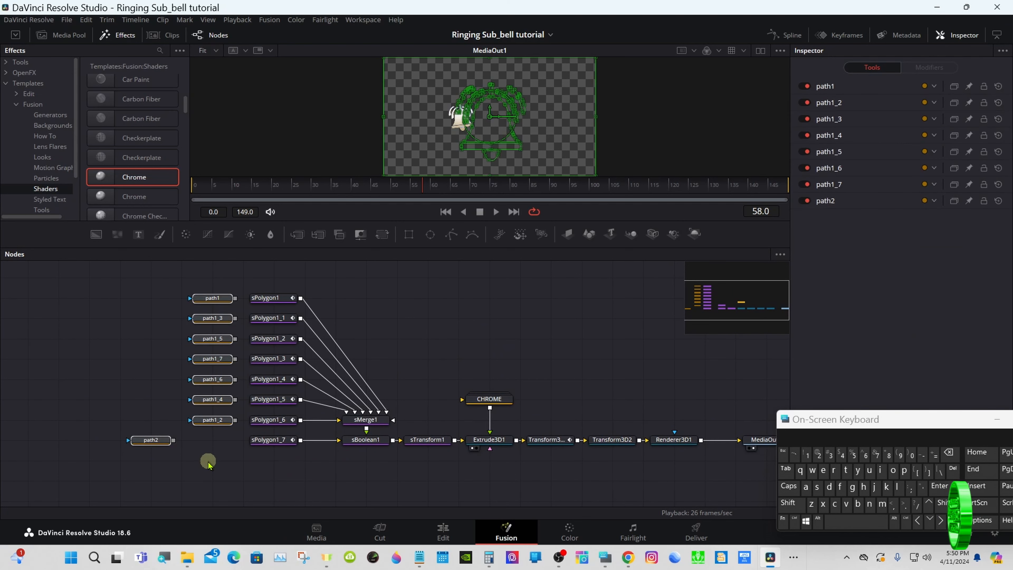
{"action": "right_click", "coordinate": [165, 440]}
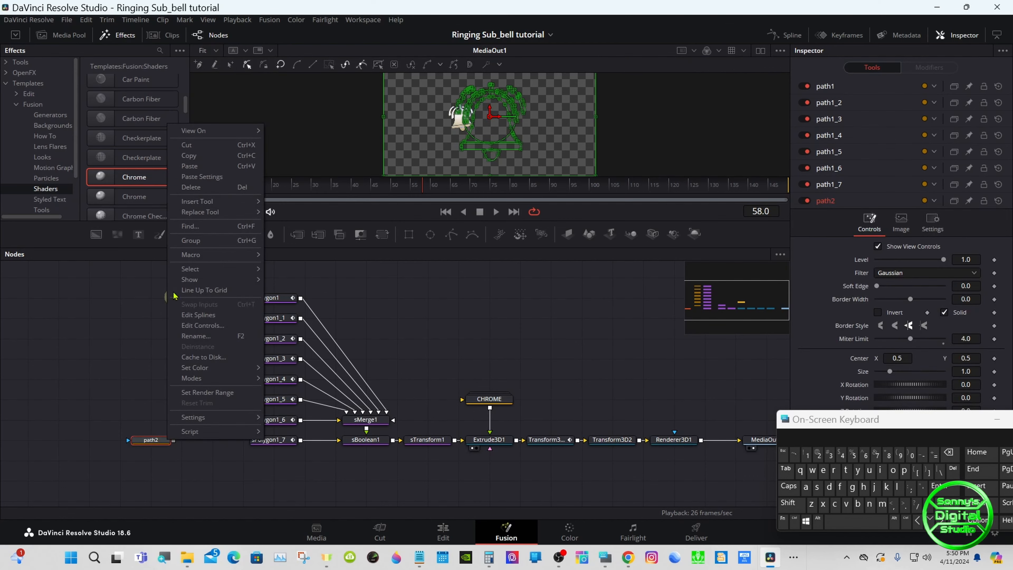
{"action": "left_click", "coordinate": [195, 150]}
{"action": "left_click_drag", "start_coordinate": [510, 248], "coordinate": [511, 282]}
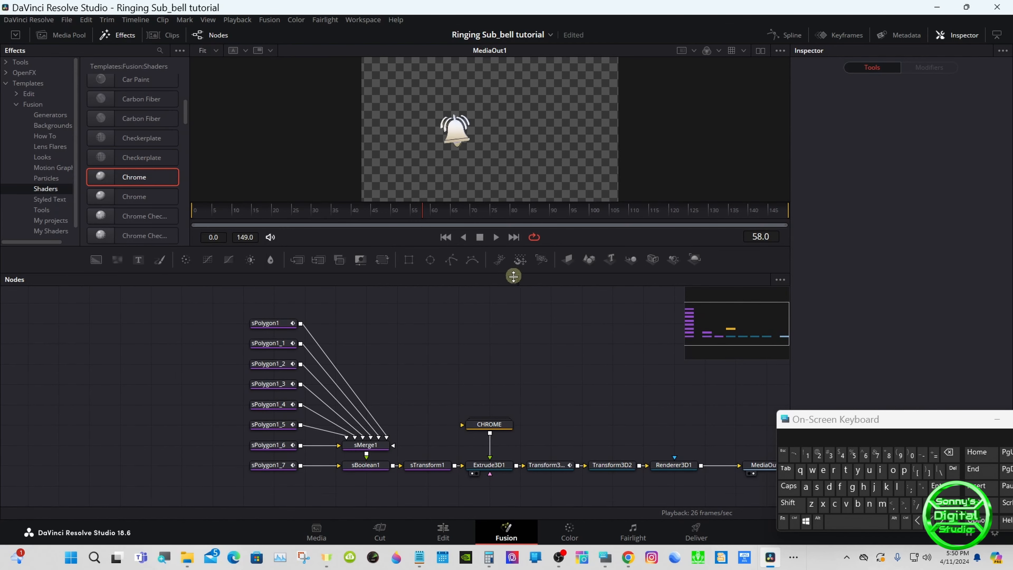
{"action": "left_click_drag", "start_coordinate": [704, 325], "coordinate": [731, 344]}
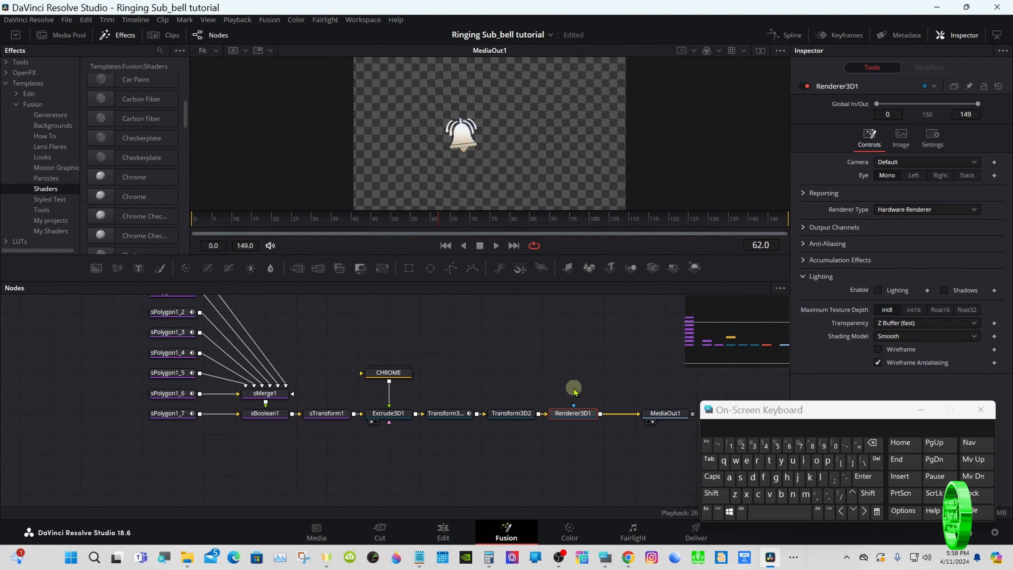
Step: Reset the Scale and Offset of Transform3D1's X translation Anim Curves modifier to 1.0 and 0.0
{"action": "left_click", "coordinate": [456, 415]}
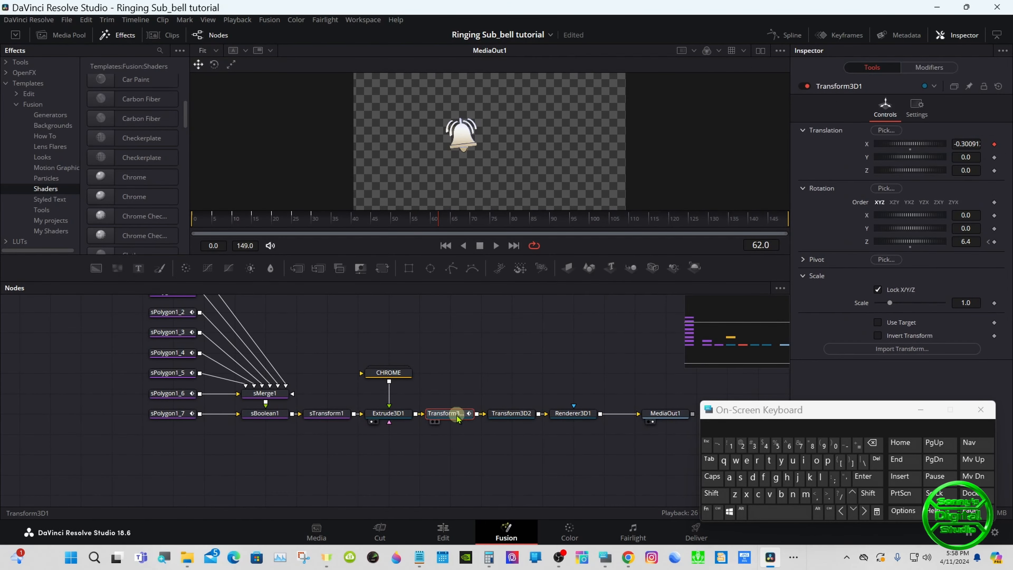
{"action": "left_click", "coordinate": [923, 67]}
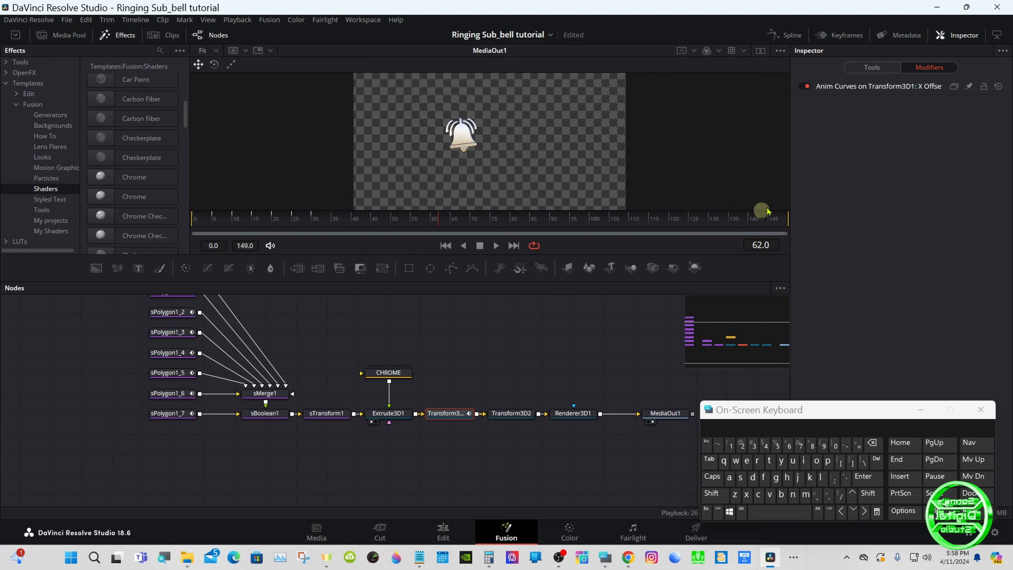
{"action": "left_click", "coordinate": [858, 93]}
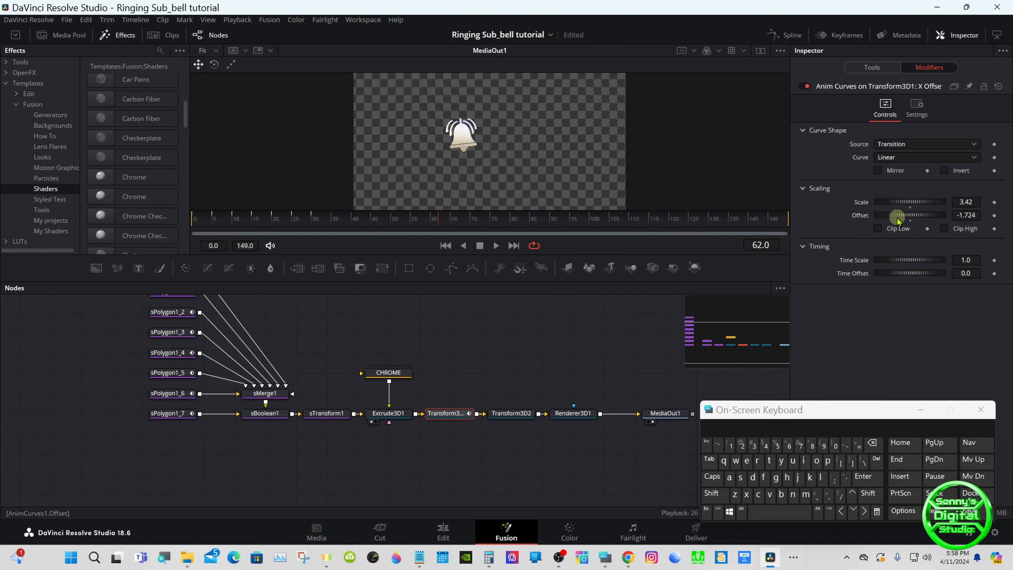
{"action": "double_click", "coordinate": [862, 207]}
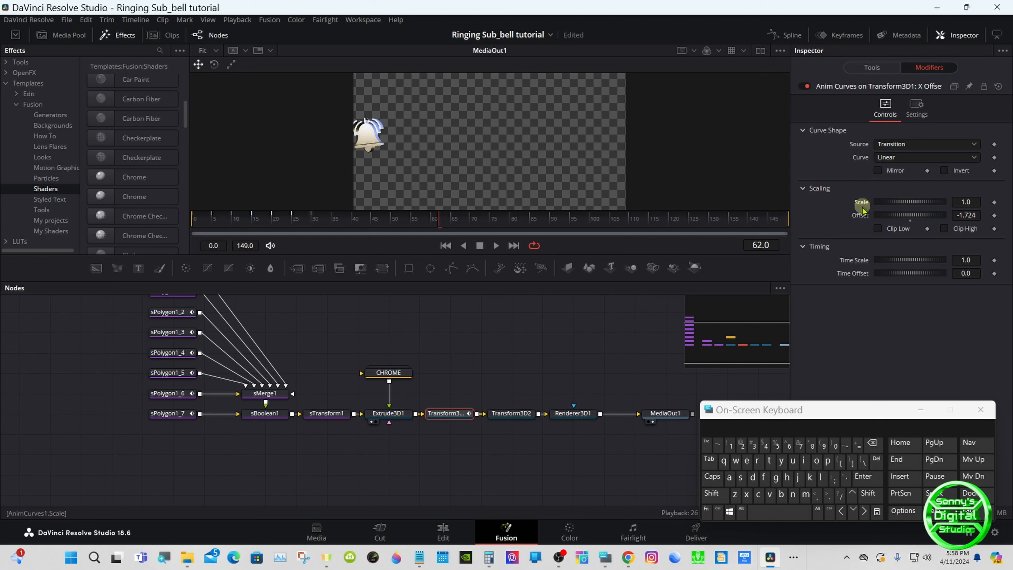
{"action": "double_click", "coordinate": [860, 215]}
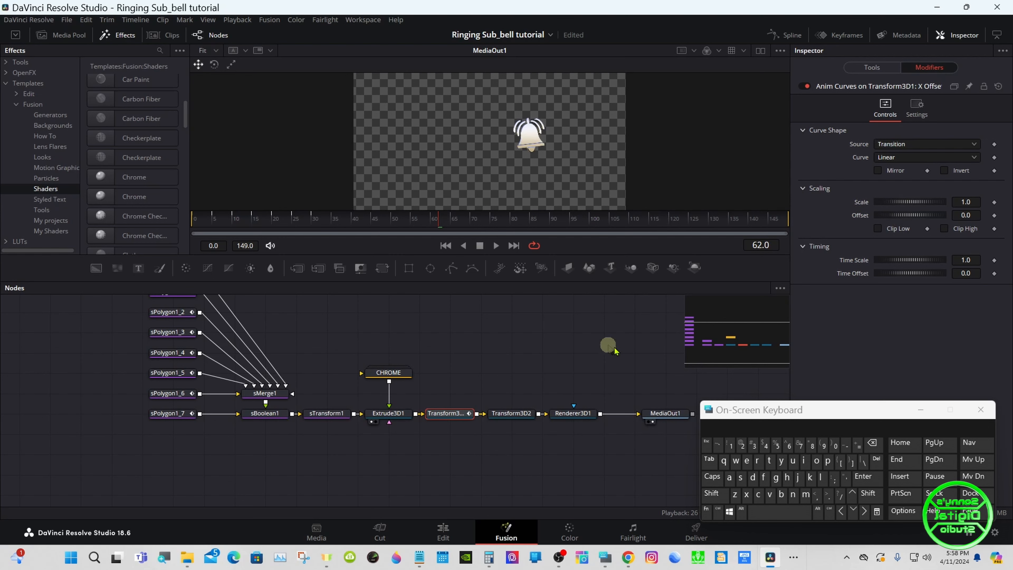
Step: Select every node in the composition except MediaOut1
{"action": "left_click_drag", "start_coordinate": [762, 411], "coordinate": [785, 370]}
{"action": "left_click", "coordinate": [657, 373]}
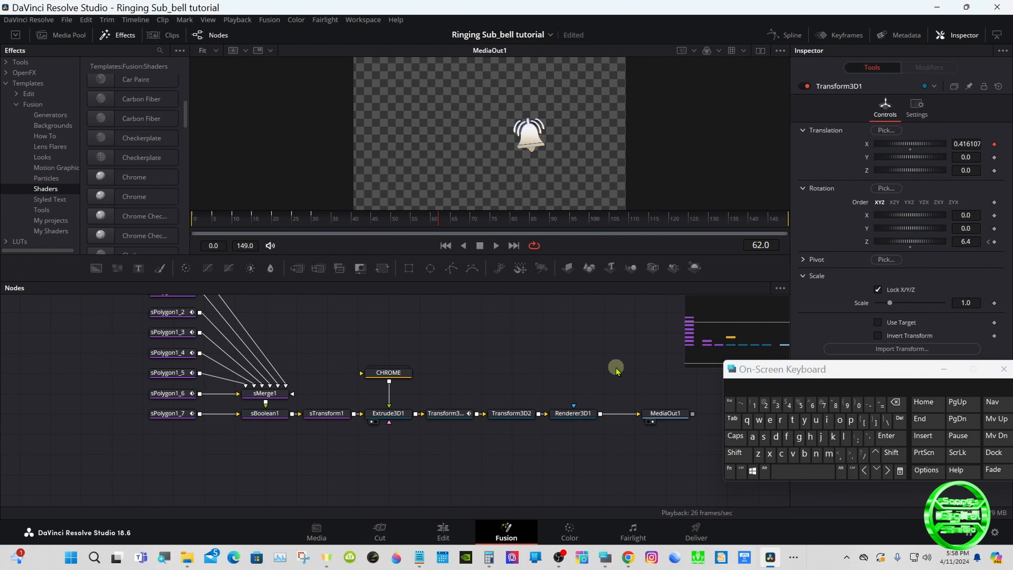
{"action": "left_click", "coordinate": [740, 472]}
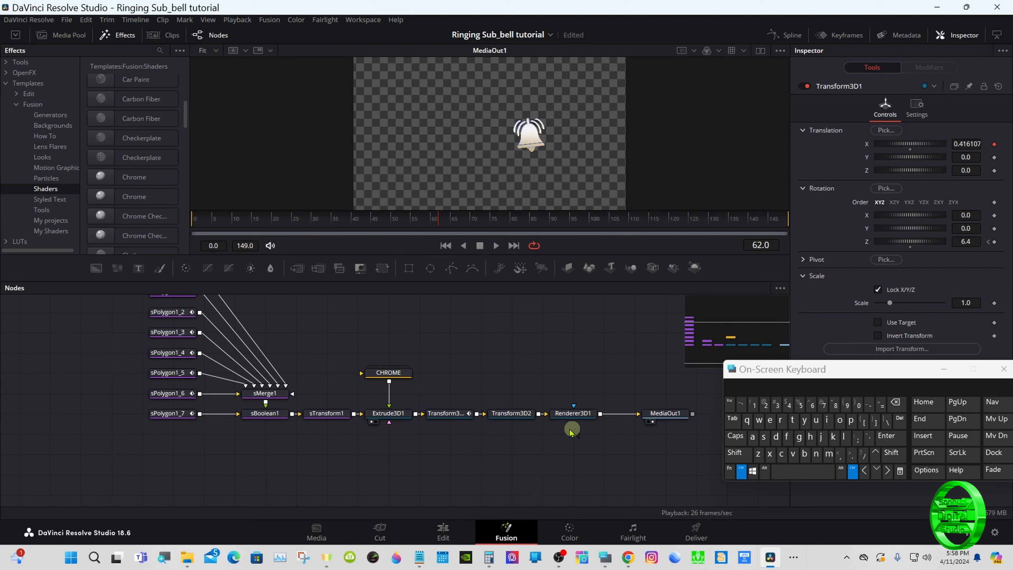
{"action": "left_click", "coordinate": [513, 415]}
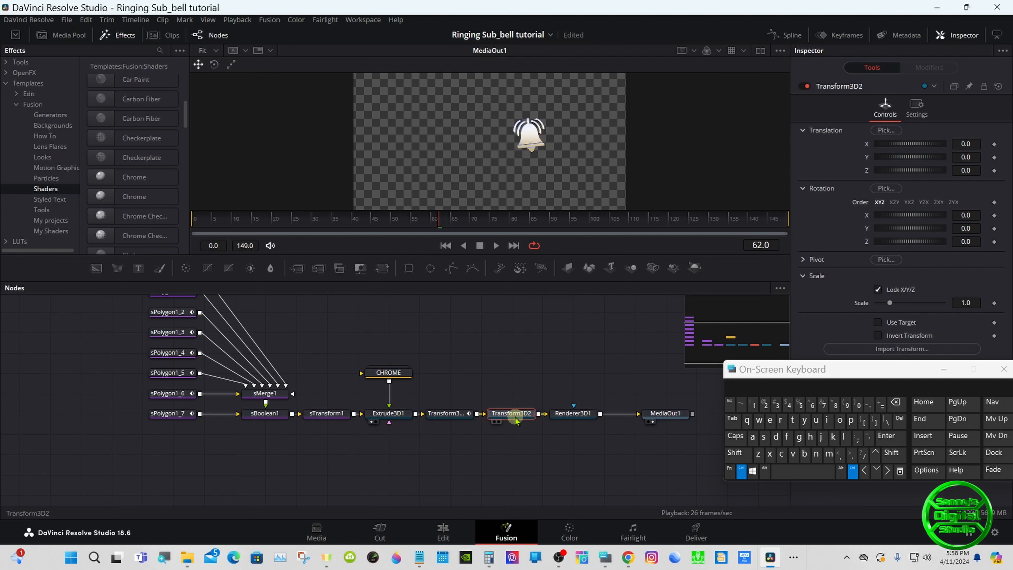
{"action": "left_click", "coordinate": [453, 416], "text": "ctrl"}
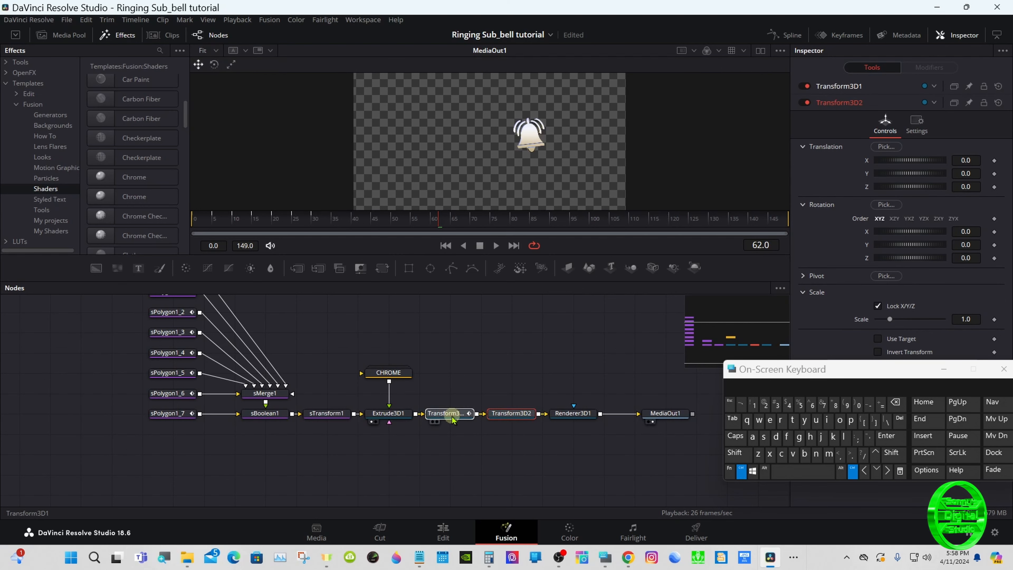
{"action": "left_click", "coordinate": [753, 438]}
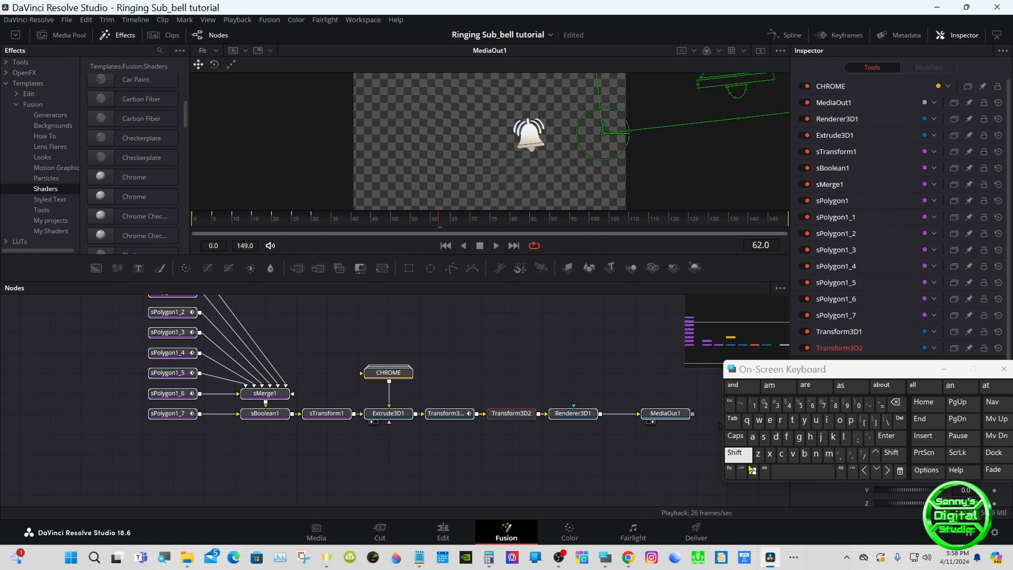
{"action": "left_click", "coordinate": [743, 471]}
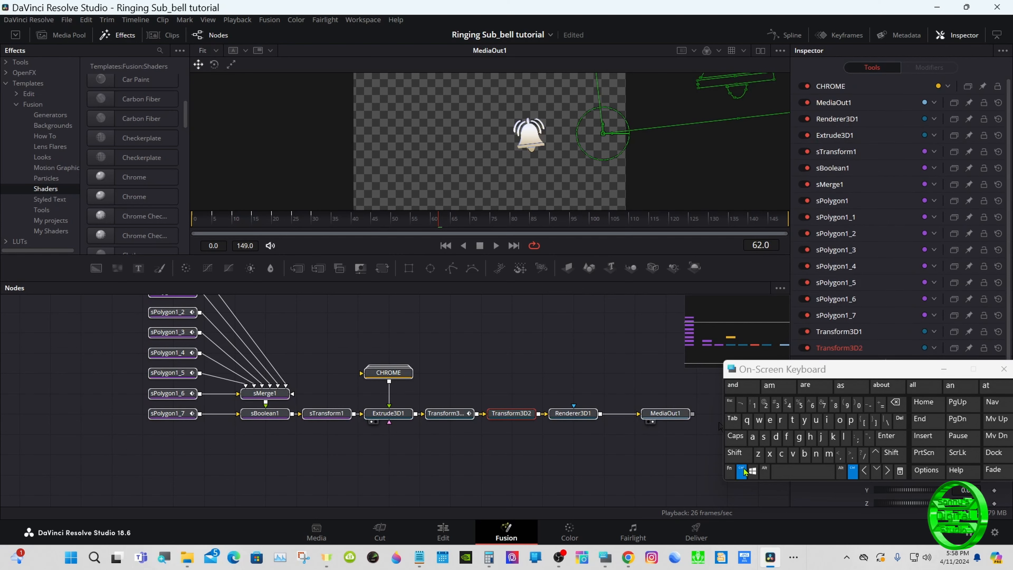
{"action": "left_click", "coordinate": [656, 418], "text": "ctrl"}
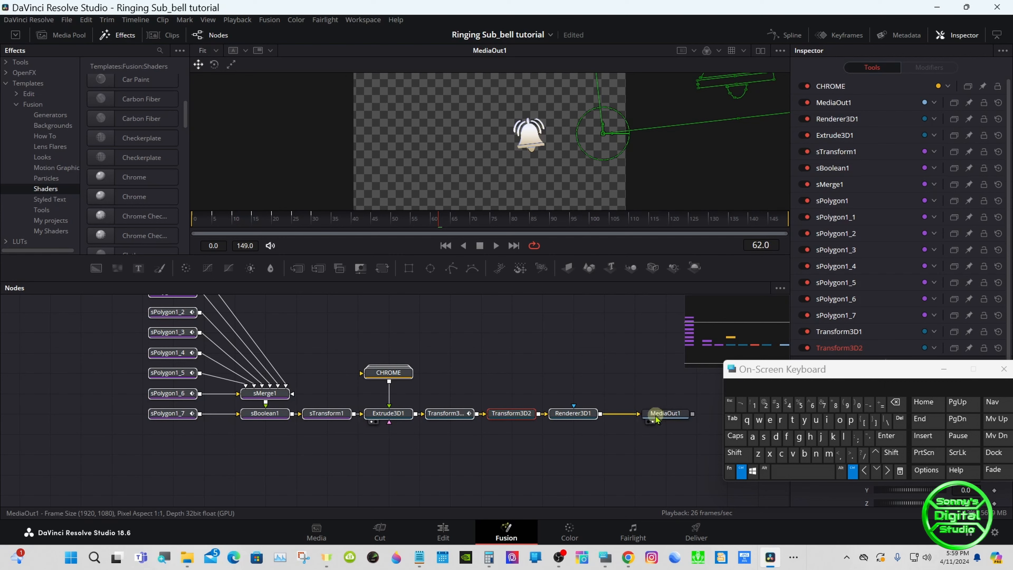
Step: Start creating a macro from the selected nodes
{"action": "right_click", "coordinate": [523, 417]}
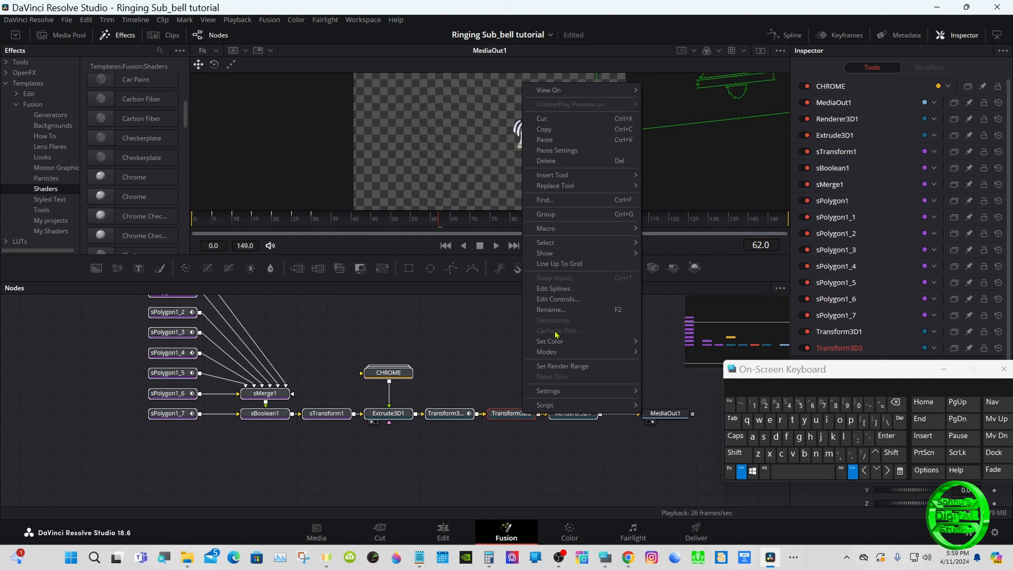
{"action": "mouse_move", "coordinate": [580, 232]}
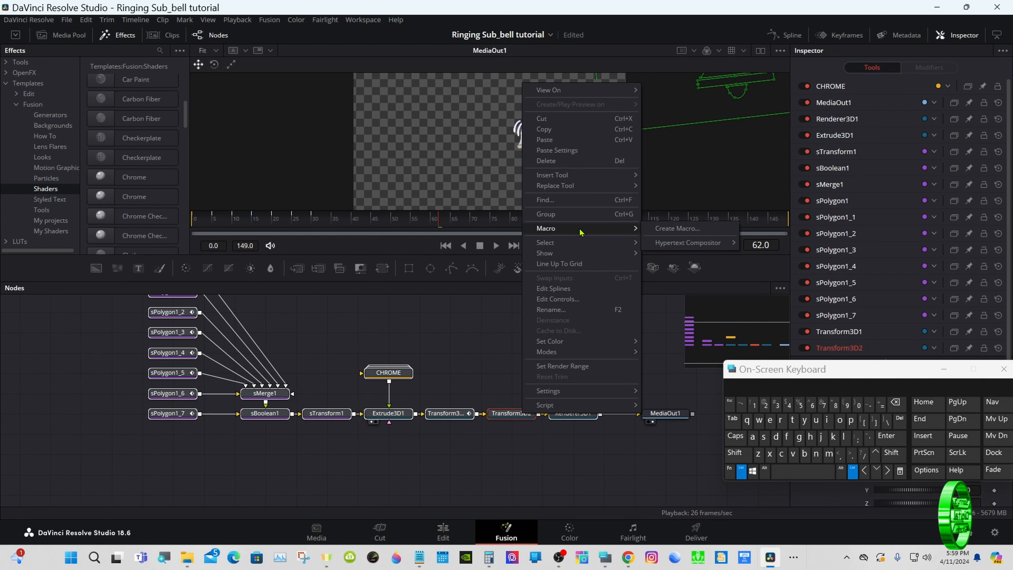
{"action": "left_click", "coordinate": [677, 229]}
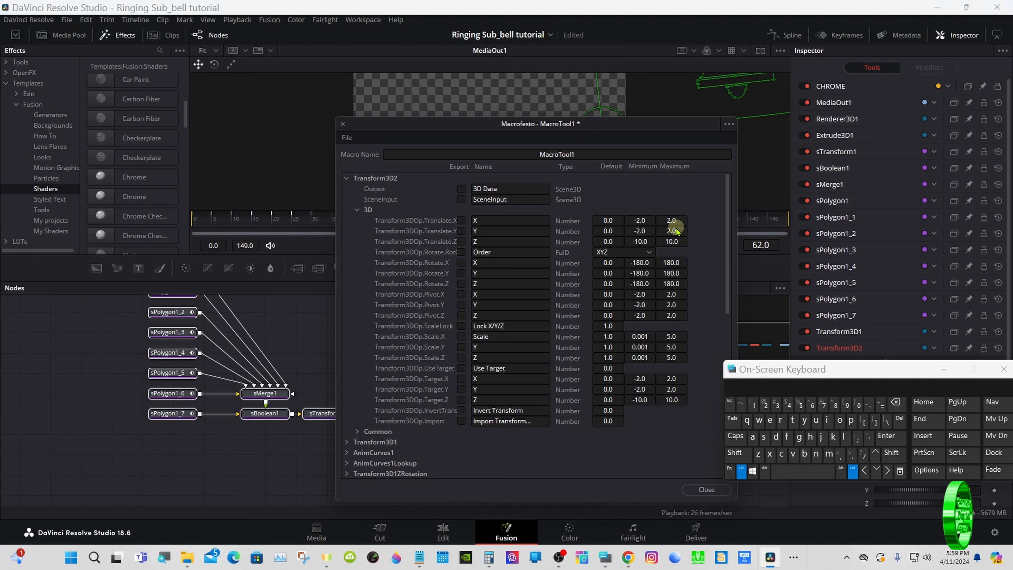
{"action": "left_click_drag", "start_coordinate": [757, 373], "coordinate": [569, 319]}
Step: Name the macro "Ringing bell tutorial 2"
{"action": "left_click", "coordinate": [583, 154]}
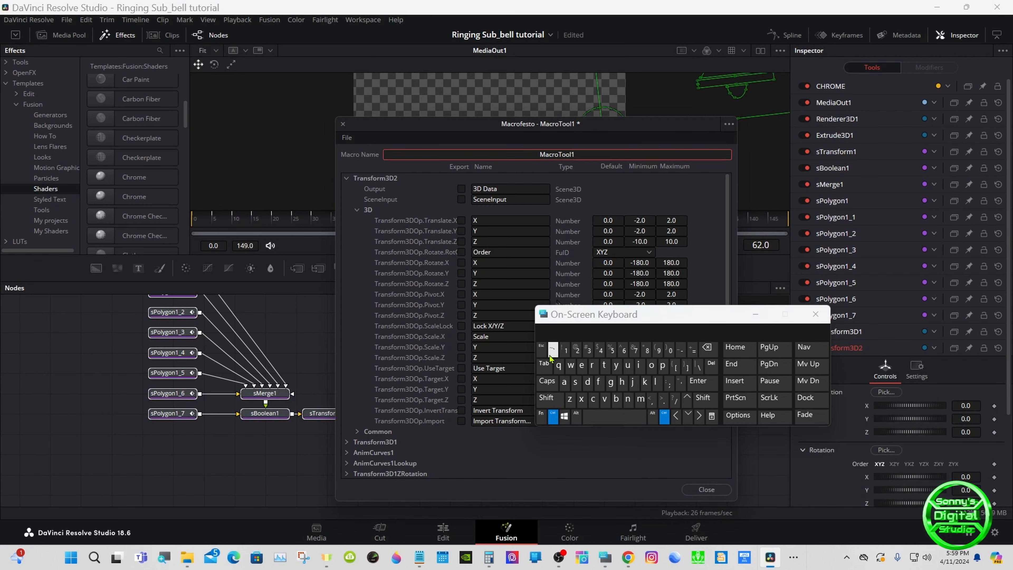
{"action": "left_click", "coordinate": [564, 382]}
{"action": "left_click", "coordinate": [704, 347]}
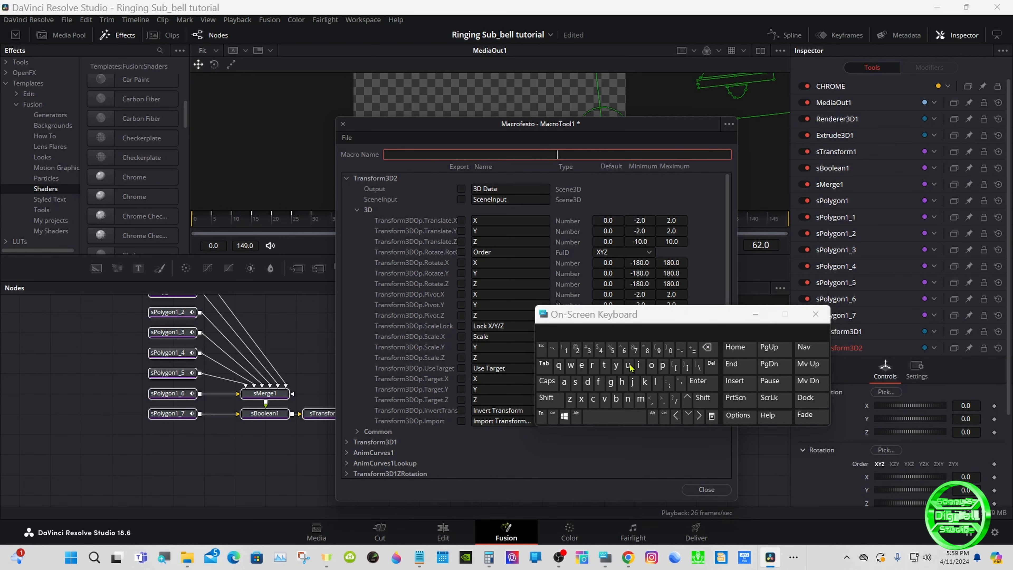
{"action": "left_click", "coordinate": [550, 398]}
{"action": "left_click", "coordinate": [592, 366]}
{"action": "left_click", "coordinate": [638, 368]}
{"action": "left_click", "coordinate": [611, 381]}
{"action": "left_click", "coordinate": [705, 347]}
{"action": "left_click", "coordinate": [627, 399]}
{"action": "left_click", "coordinate": [610, 382]}
{"action": "left_click", "coordinate": [660, 331]}
{"action": "left_click", "coordinate": [616, 399]}
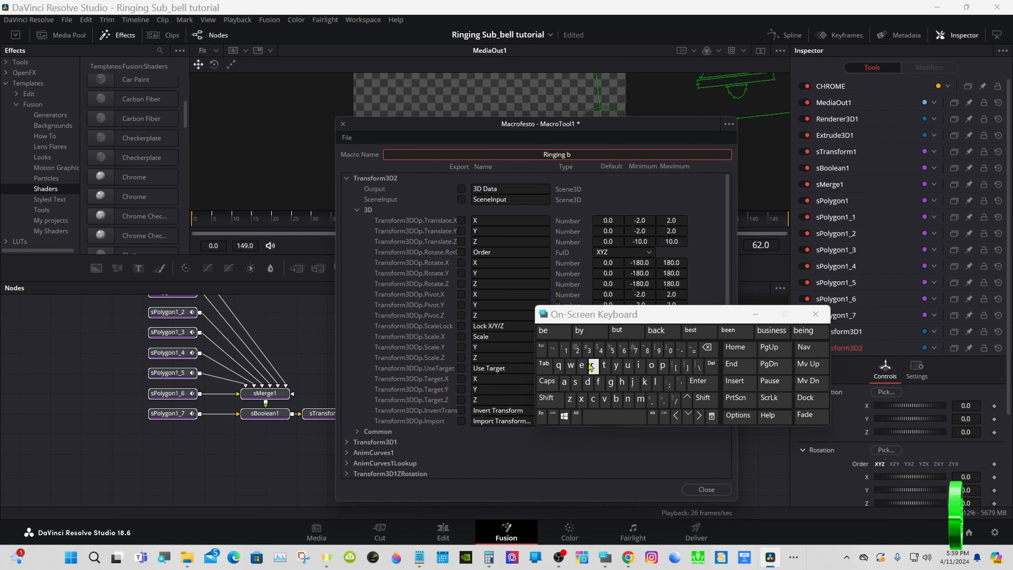
{"action": "left_click", "coordinate": [582, 365]}
{"action": "double_click", "coordinate": [655, 382]}
{"action": "left_click", "coordinate": [614, 416]}
{"action": "left_click", "coordinate": [627, 366]}
{"action": "left_click", "coordinate": [553, 331]}
{"action": "left_click", "coordinate": [576, 350]}
{"action": "left_click", "coordinate": [660, 198]}
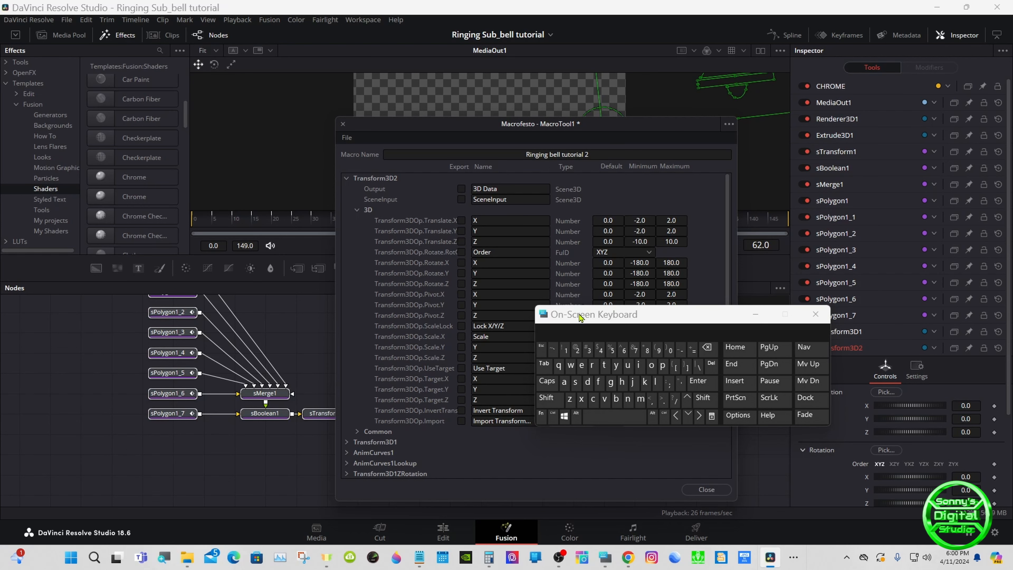
Step: Mark Transform3D2's X and Y translation parameters for export in the macro
{"action": "left_click_drag", "start_coordinate": [580, 319], "coordinate": [612, 322]}
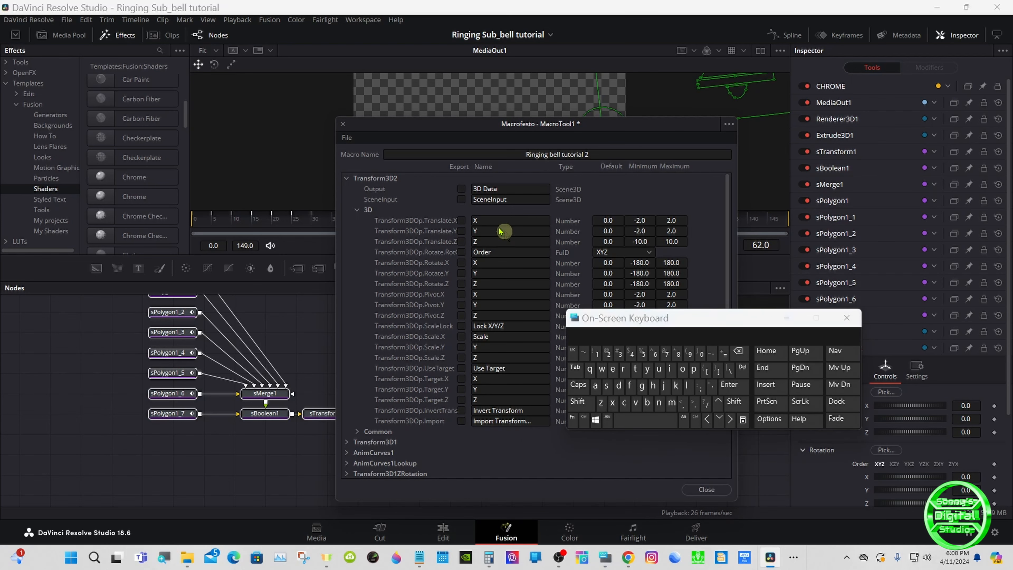
{"action": "left_click_drag", "start_coordinate": [404, 127], "coordinate": [440, 119]}
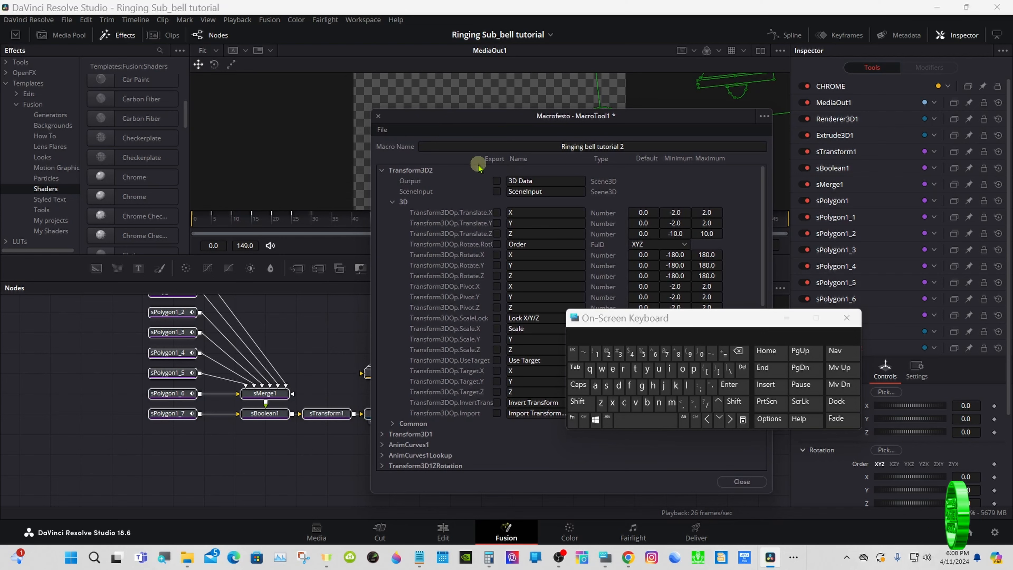
{"action": "left_click", "coordinate": [497, 223]}
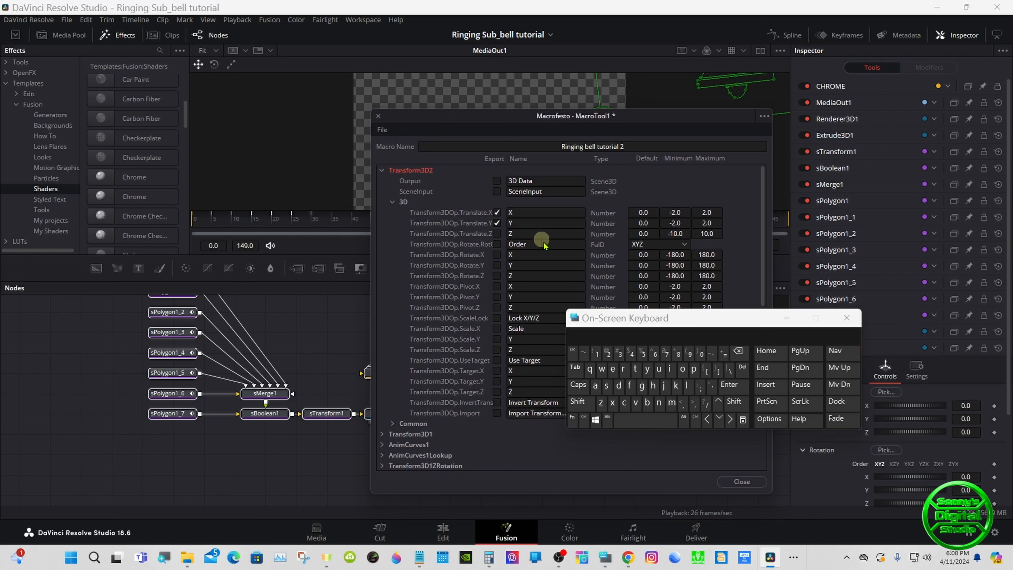
{"action": "left_click_drag", "start_coordinate": [596, 318], "coordinate": [592, 288]}
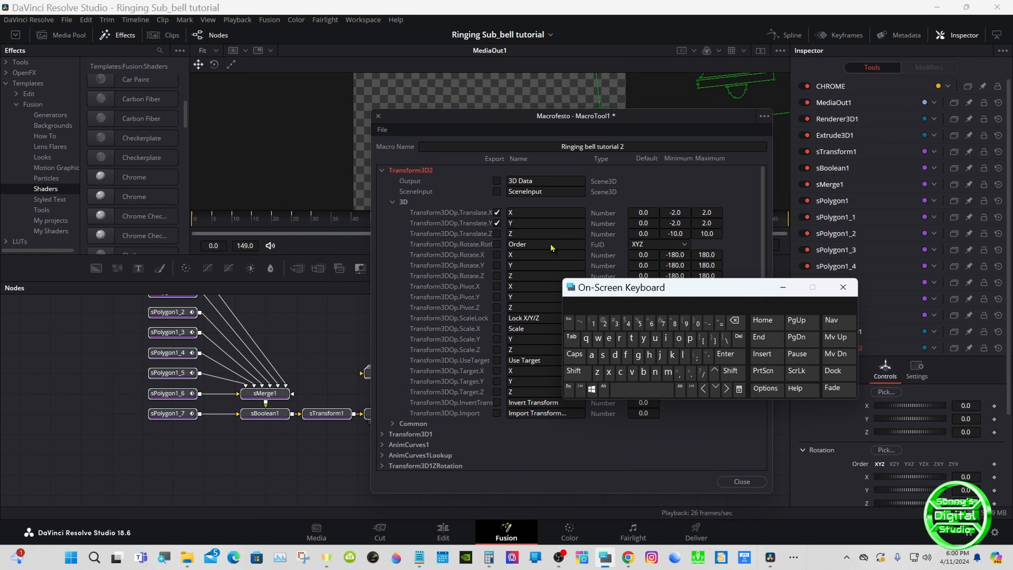
Step: Rename Transform3D2's exported X translation parameter to "HORIZONTAL POSITION"
{"action": "left_click", "coordinate": [526, 214]}
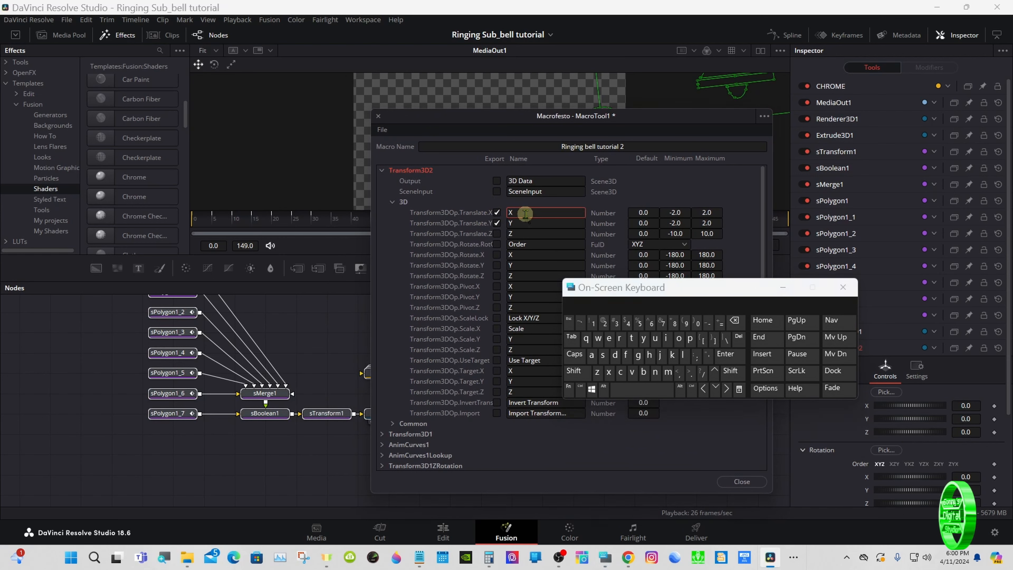
{"action": "left_click", "coordinate": [575, 371]}
{"action": "left_click", "coordinate": [574, 355]}
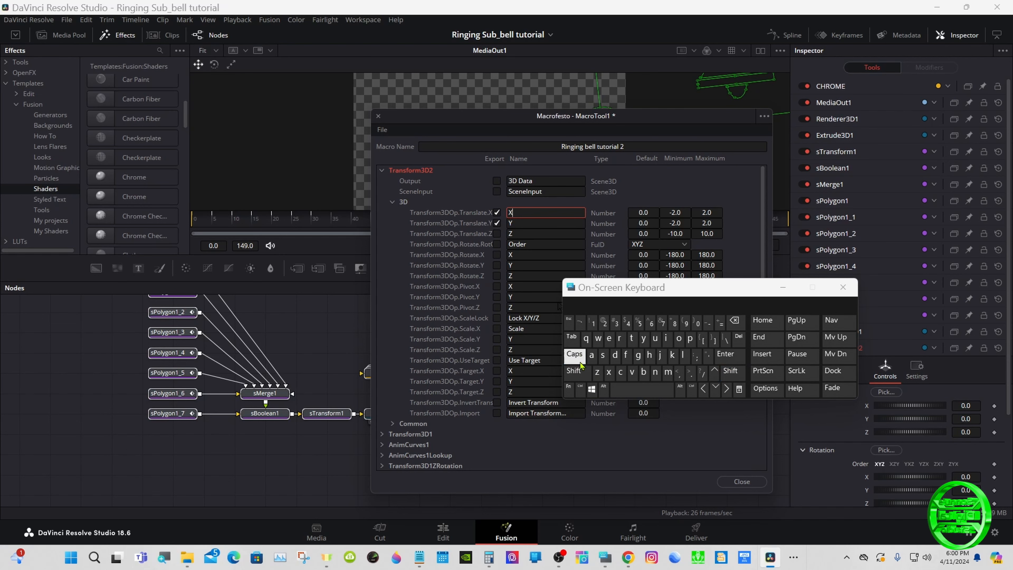
{"action": "type", "text": "HORIZONTAL "}
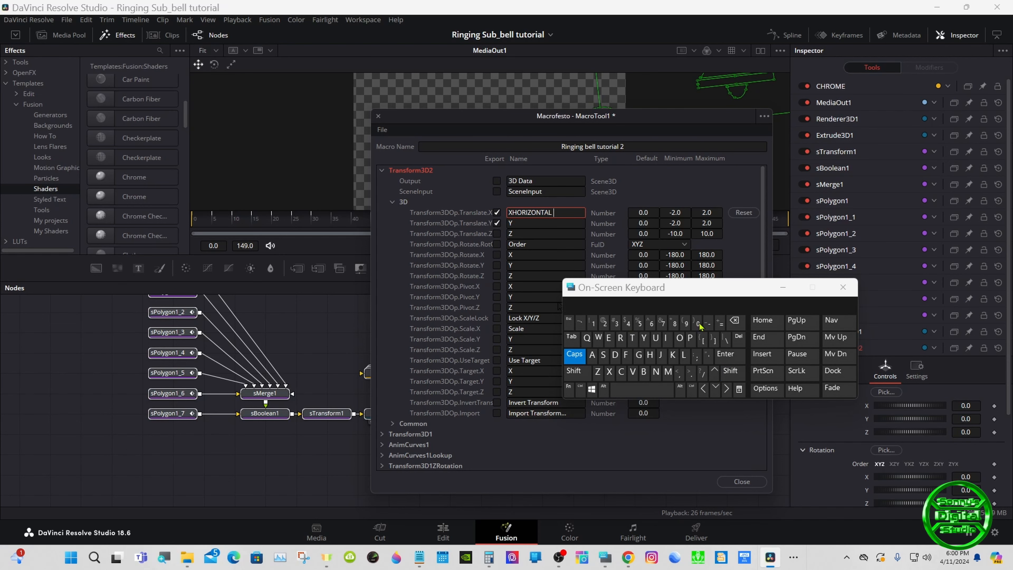
{"action": "type", "text": "POSITION"}
{"action": "left_click", "coordinate": [526, 223]}
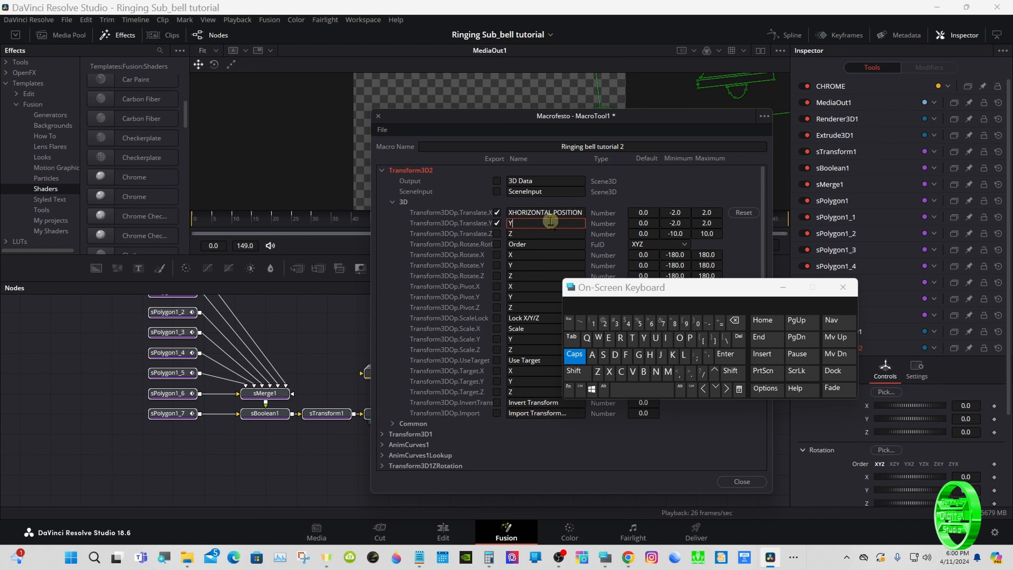
{"action": "left_click", "coordinate": [514, 215]}
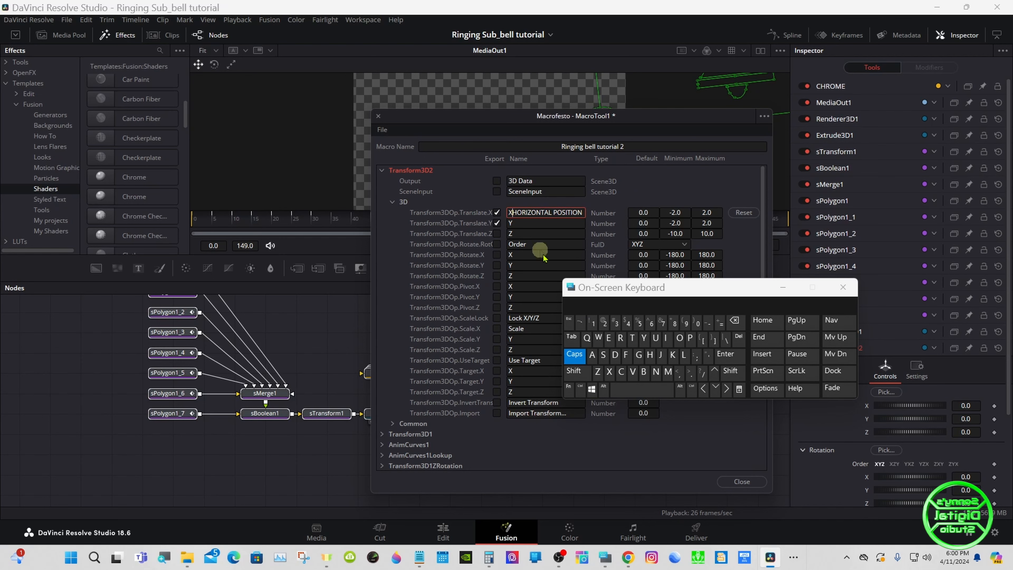
{"action": "left_click", "coordinate": [741, 325]}
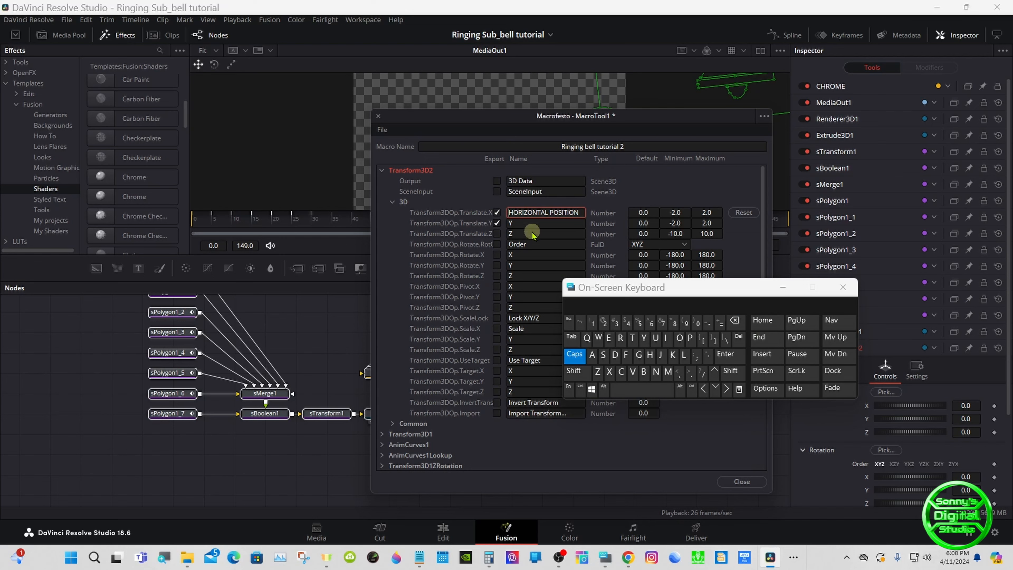
Step: Rename Transform3D2's exported Y translation parameter to "VERTICAL POSITION"
{"action": "left_click", "coordinate": [525, 224]}
{"action": "left_click", "coordinate": [734, 322]}
{"action": "left_click", "coordinate": [632, 372]}
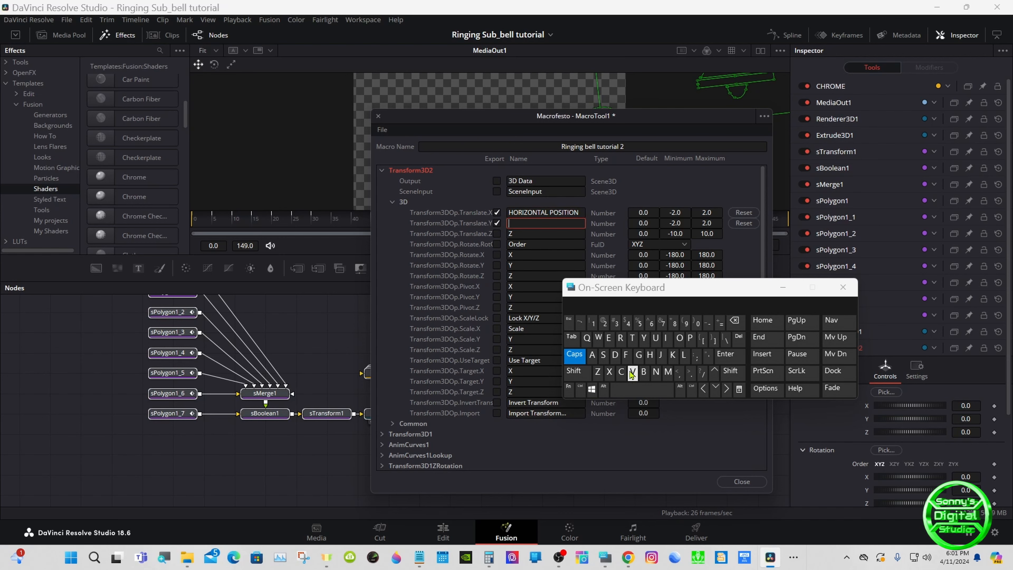
{"action": "left_click", "coordinate": [608, 338]}
{"action": "left_click", "coordinate": [621, 338]}
{"action": "left_click", "coordinate": [632, 339]}
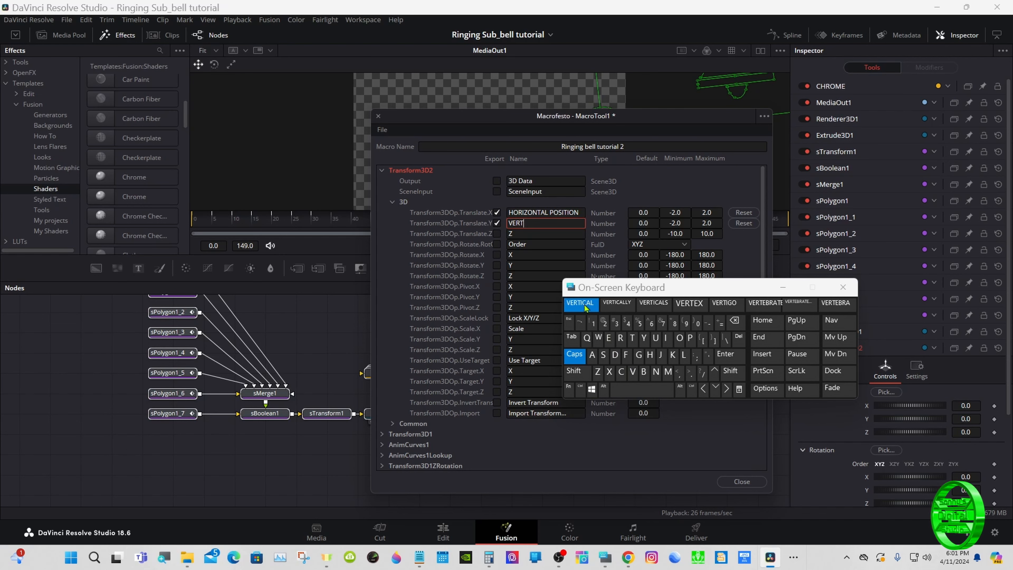
{"action": "left_click", "coordinate": [583, 305]}
{"action": "left_click", "coordinate": [690, 339]}
{"action": "left_click", "coordinate": [680, 339]}
{"action": "left_click", "coordinate": [603, 356]}
{"action": "left_click", "coordinate": [666, 340]}
{"action": "left_click", "coordinate": [580, 302]}
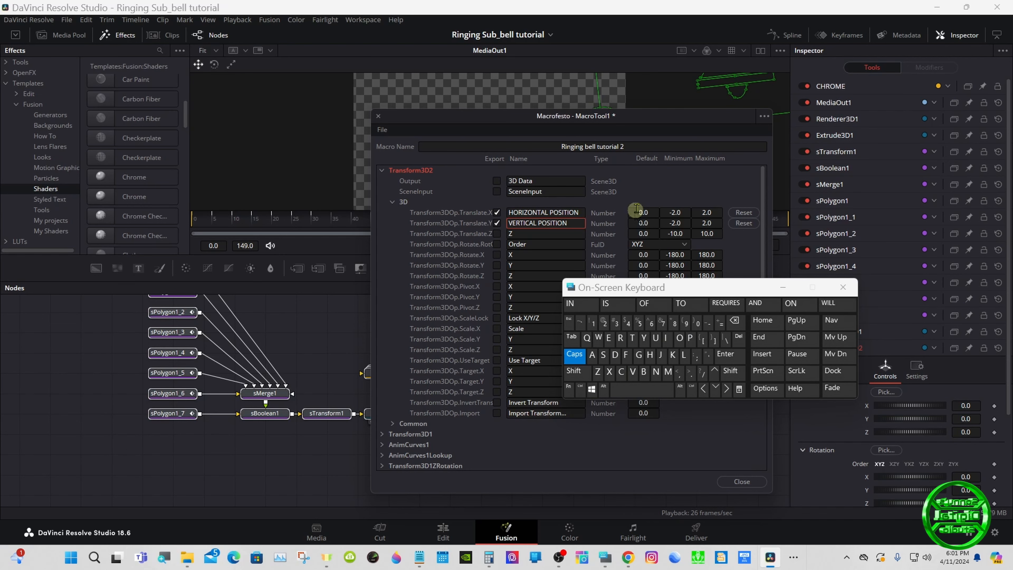
Step: Mark Transform3D2's Scale.X parameter for export and rename it to "SIZE"
{"action": "left_click", "coordinate": [497, 328]}
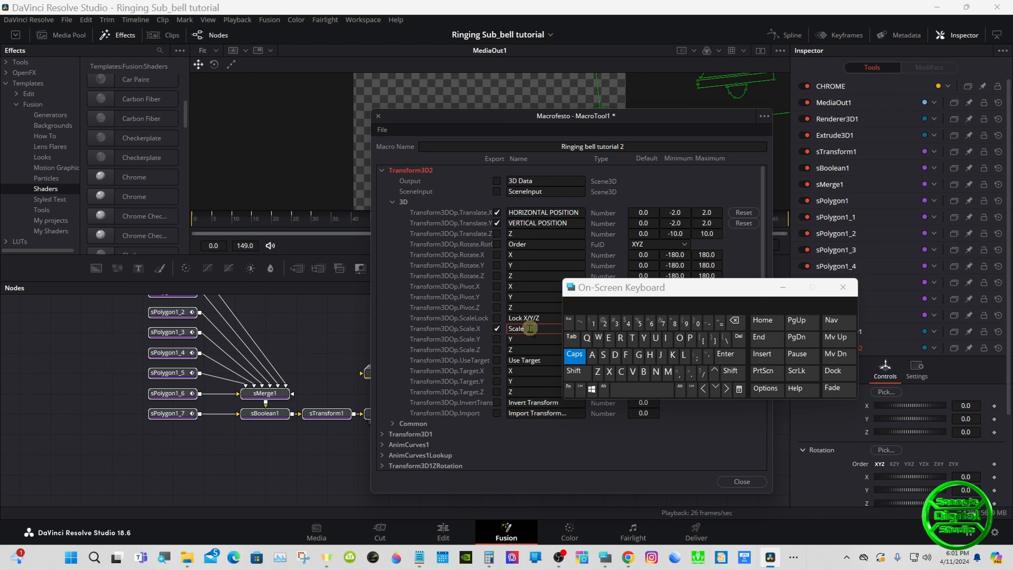
{"action": "left_click", "coordinate": [736, 327]}
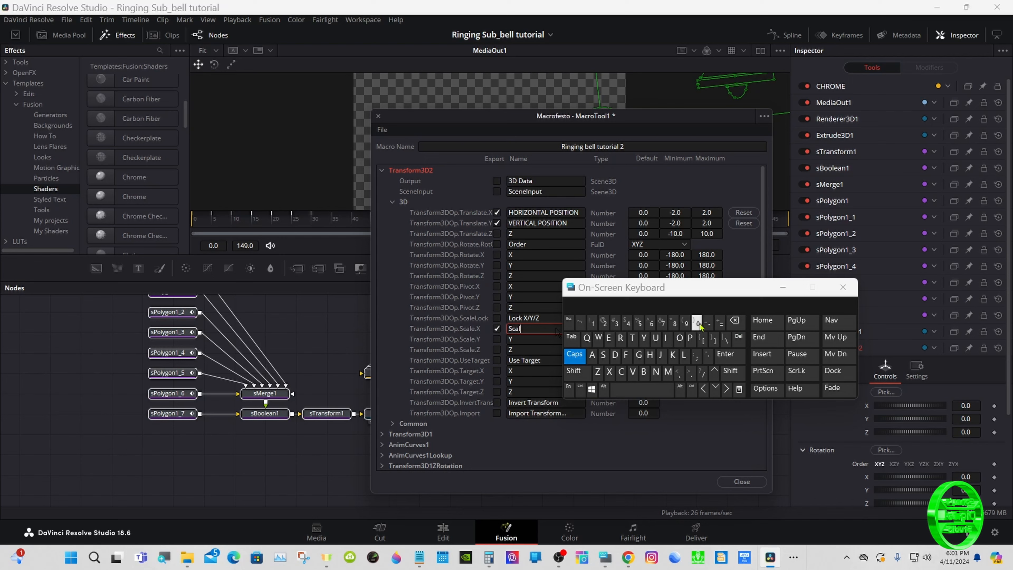
{"action": "left_click", "coordinate": [734, 323]}
{"action": "left_click", "coordinate": [603, 355]}
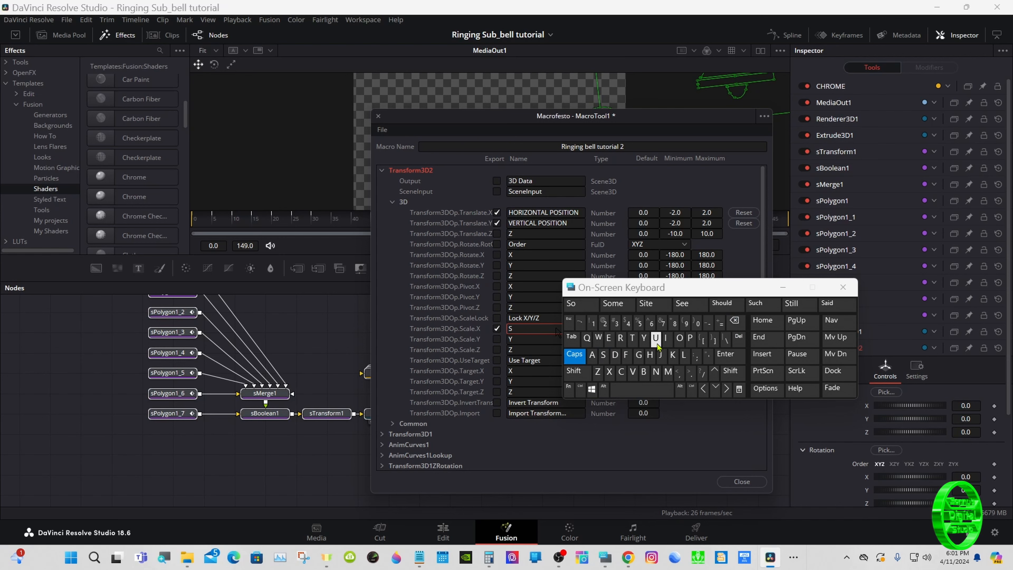
{"action": "left_click", "coordinate": [666, 344]}
{"action": "left_click", "coordinate": [598, 372]}
{"action": "left_click", "coordinate": [609, 338]}
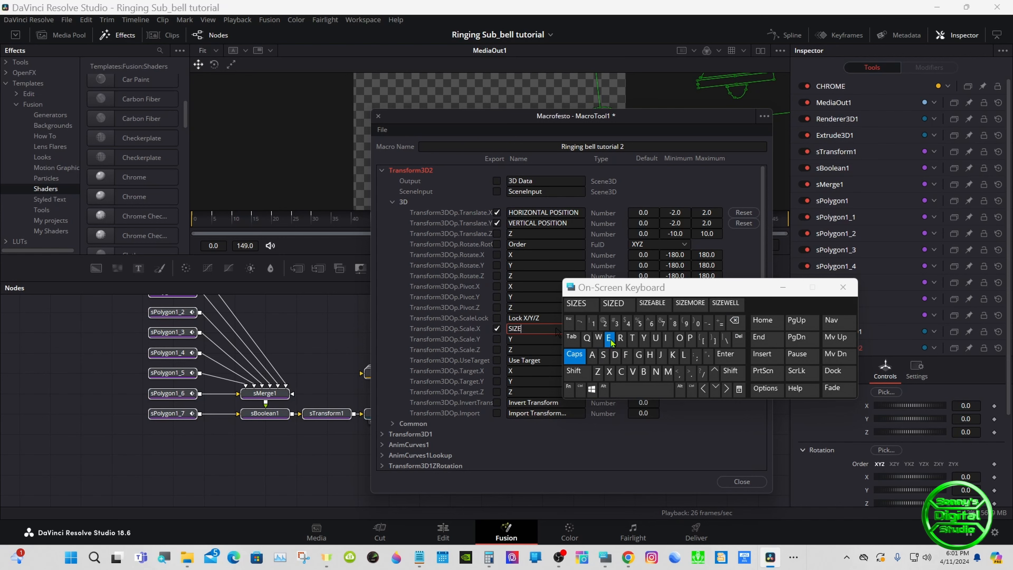
{"action": "left_click", "coordinate": [647, 182]}
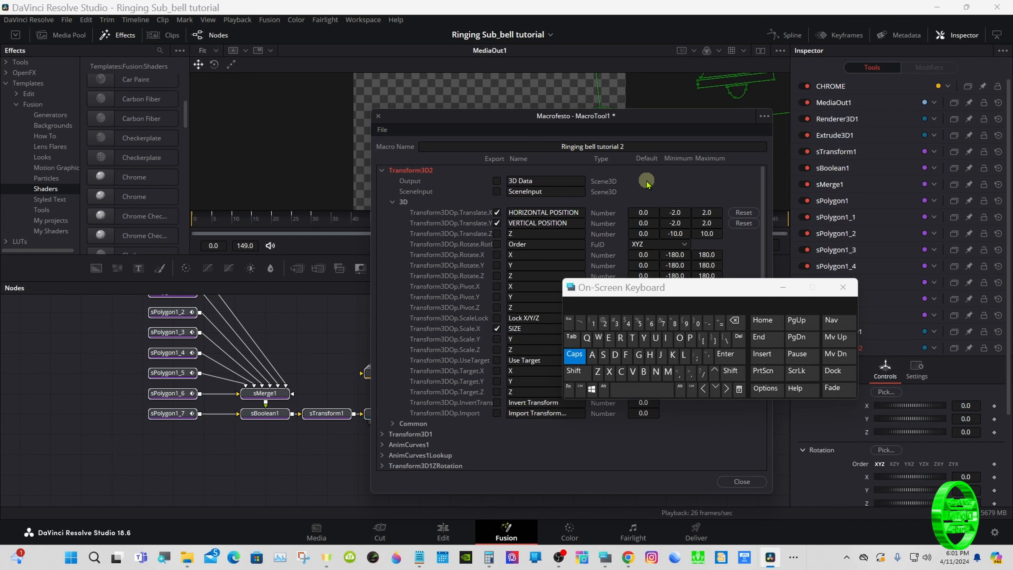
Step: Mark AnimCurves1's Scale and Offset parameters for export in the macro
{"action": "left_click", "coordinate": [393, 202]}
{"action": "left_click", "coordinate": [382, 172]}
{"action": "left_click", "coordinate": [383, 181]}
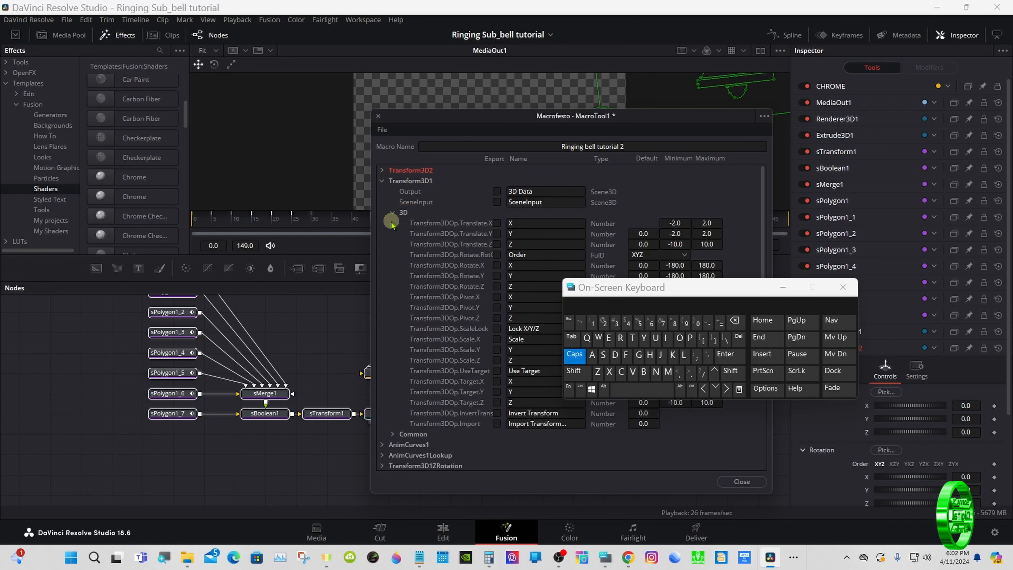
{"action": "left_click", "coordinate": [383, 182]}
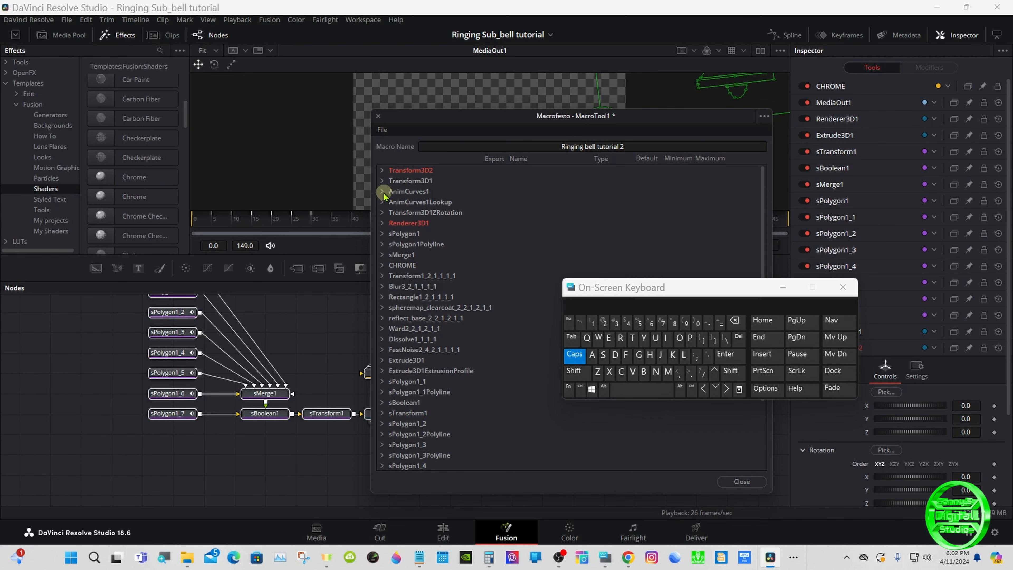
{"action": "left_click", "coordinate": [382, 191]}
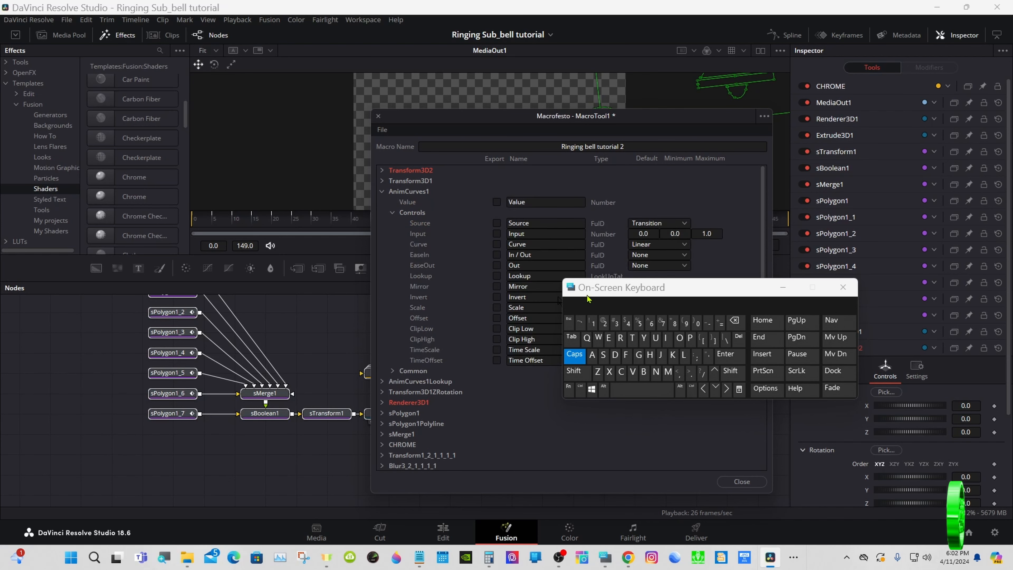
{"action": "left_click_drag", "start_coordinate": [611, 296], "coordinate": [613, 320]}
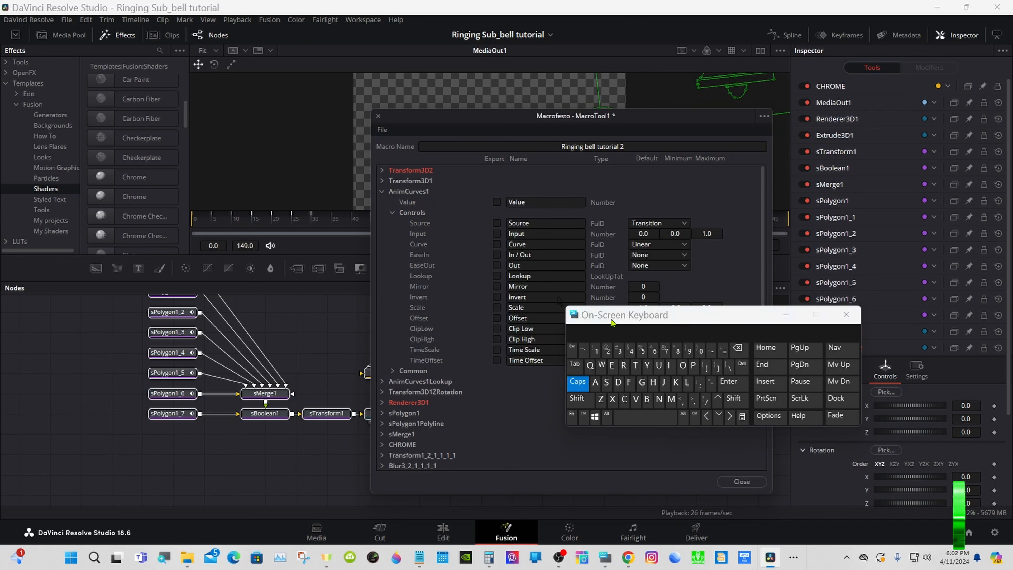
{"action": "left_click", "coordinate": [499, 308]}
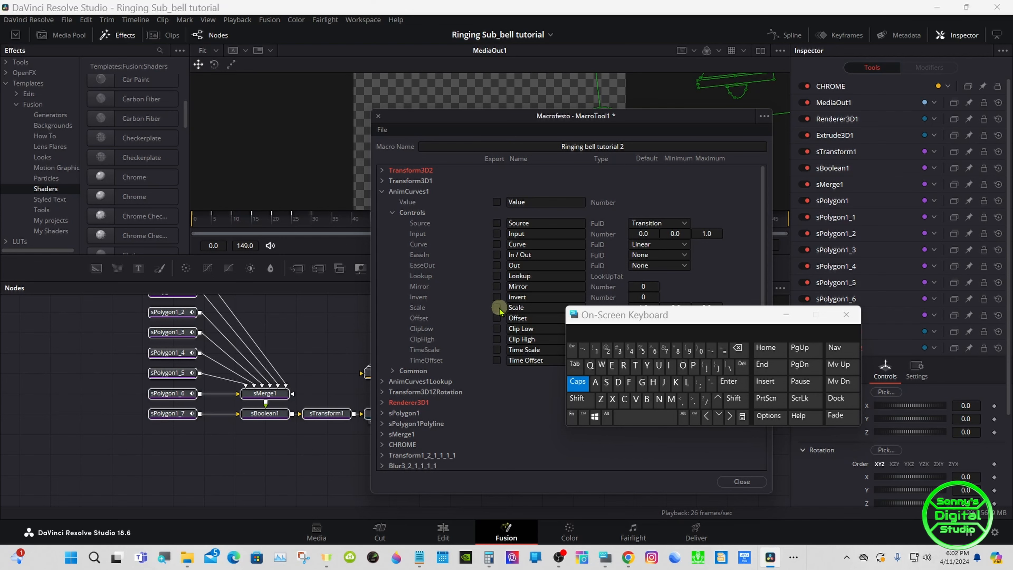
{"action": "left_click", "coordinate": [498, 317]}
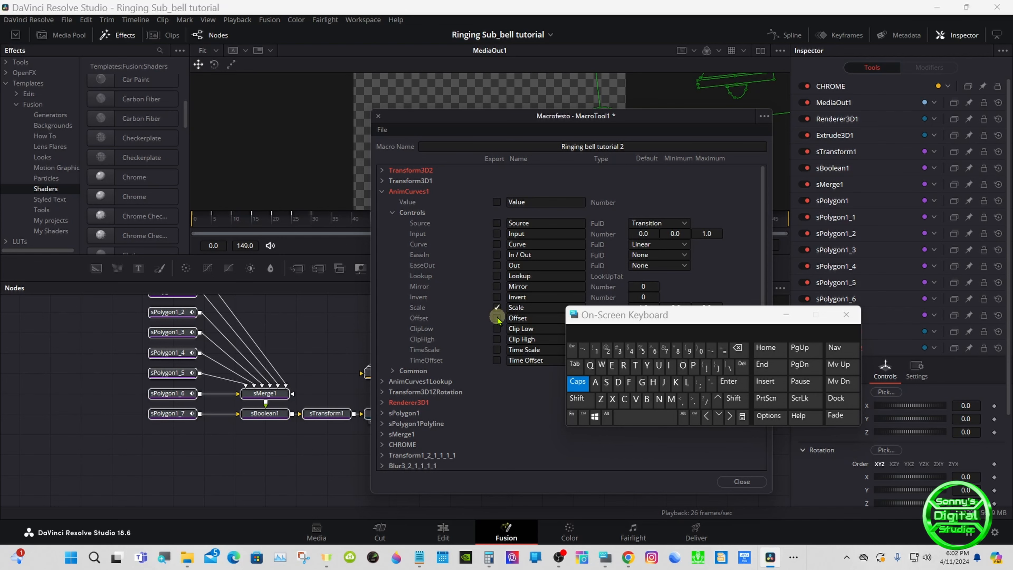
Step: Rename AnimCurves1's exported Scale parameter to "BELL OUT"
{"action": "left_click", "coordinate": [526, 308]}
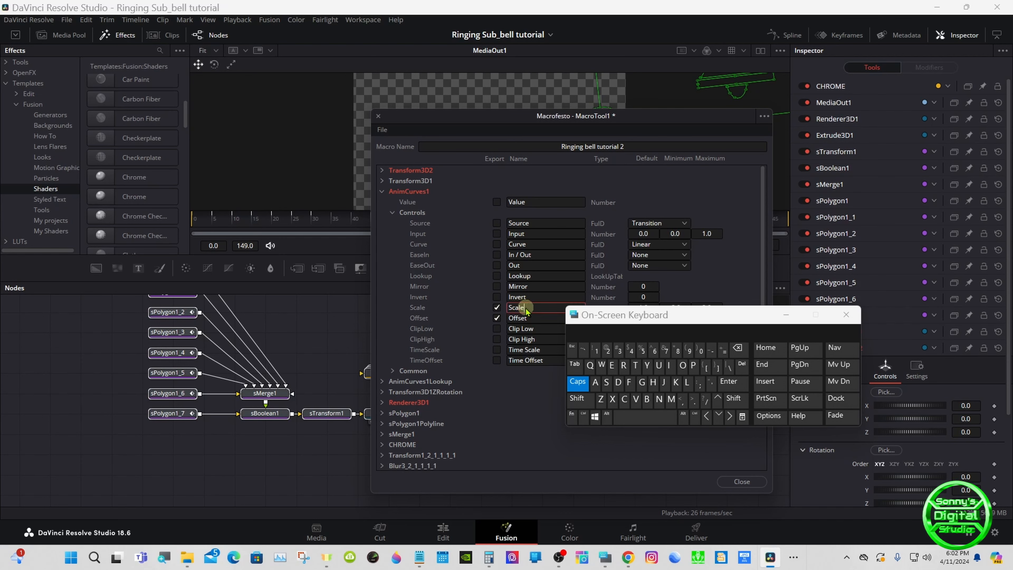
{"action": "left_click", "coordinate": [740, 351]}
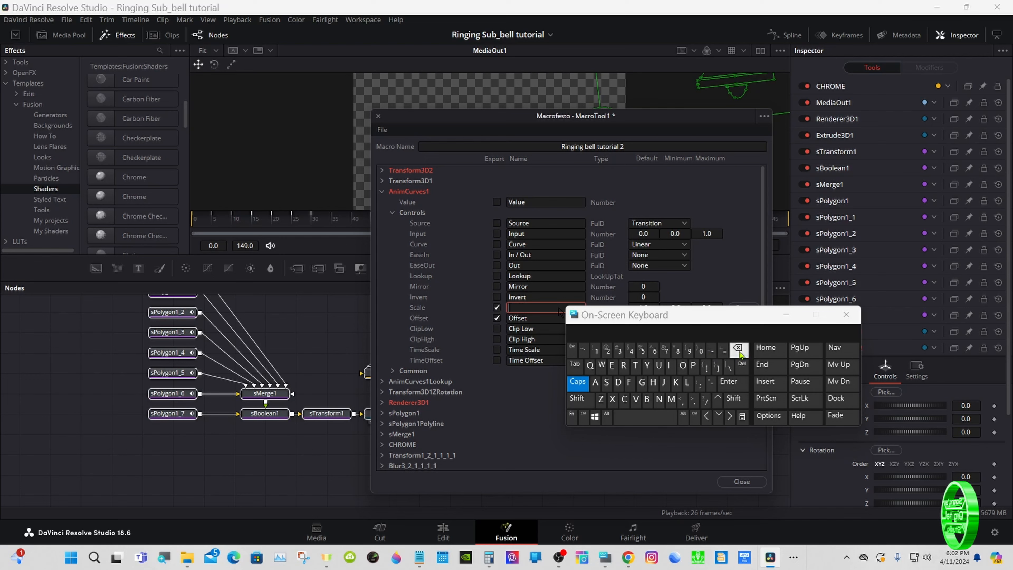
{"action": "left_click", "coordinate": [647, 399]}
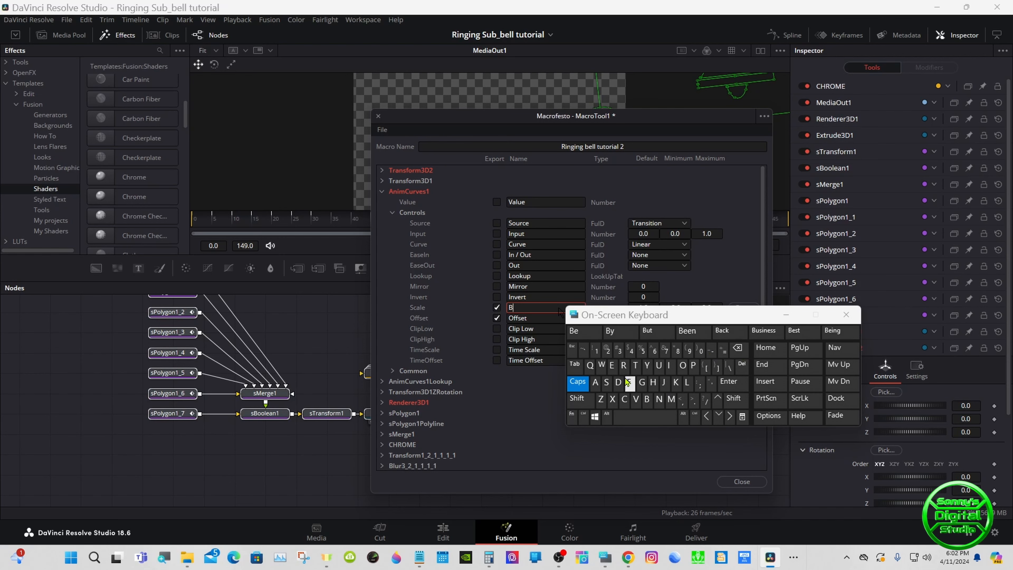
{"action": "left_click", "coordinate": [612, 365]}
{"action": "left_click", "coordinate": [685, 382]}
{"action": "left_click", "coordinate": [686, 382]}
{"action": "left_click", "coordinate": [645, 416]}
{"action": "left_click", "coordinate": [682, 365]}
{"action": "left_click", "coordinate": [659, 365]}
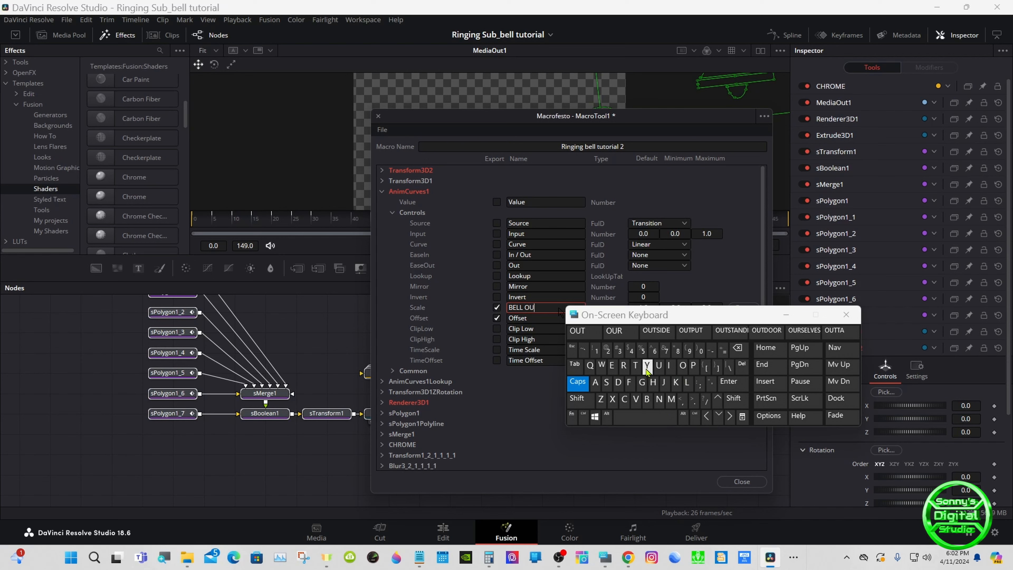
{"action": "left_click", "coordinate": [635, 365]}
Step: Rename AnimCurves1's exported Offset parameter to "BELL IN" and collapse the AnimCurves1 parameter list
{"action": "left_click", "coordinate": [542, 317]}
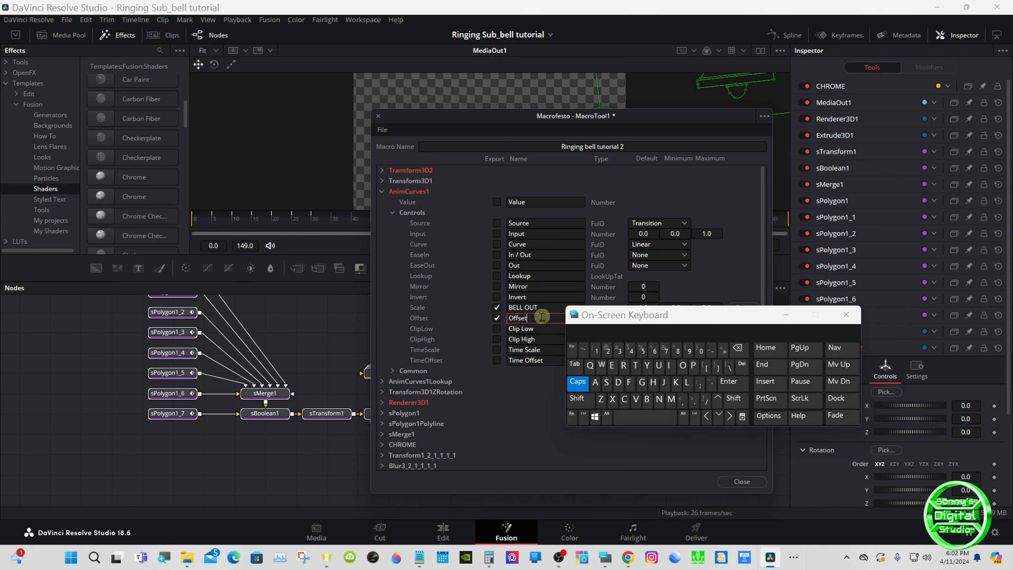
{"action": "left_click", "coordinate": [737, 347]}
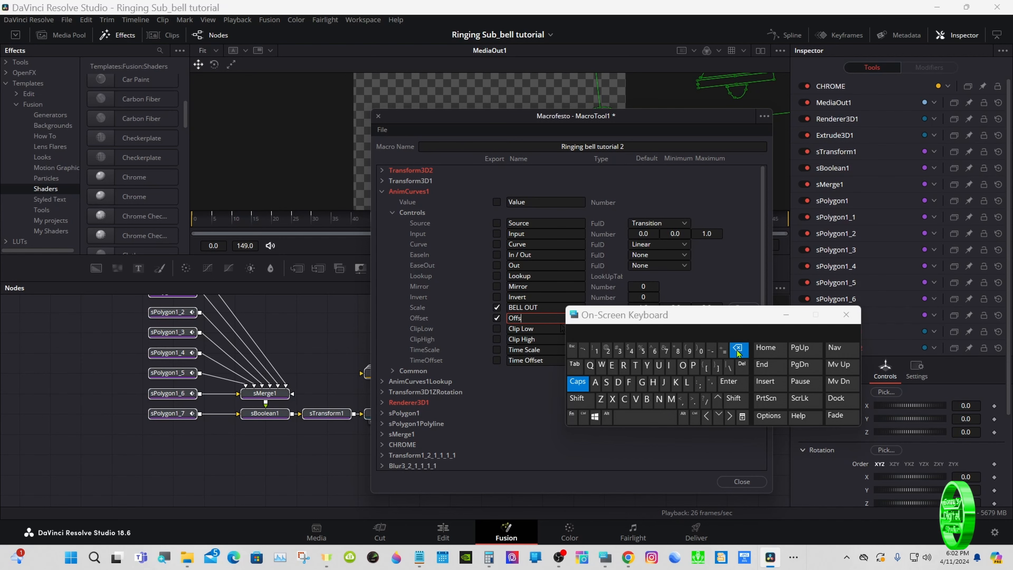
{"action": "left_click", "coordinate": [737, 347]}
{"action": "left_click", "coordinate": [647, 398]}
{"action": "left_click", "coordinate": [611, 365]}
{"action": "left_click", "coordinate": [686, 382]}
{"action": "left_click", "coordinate": [685, 382]}
{"action": "left_click", "coordinate": [645, 416]}
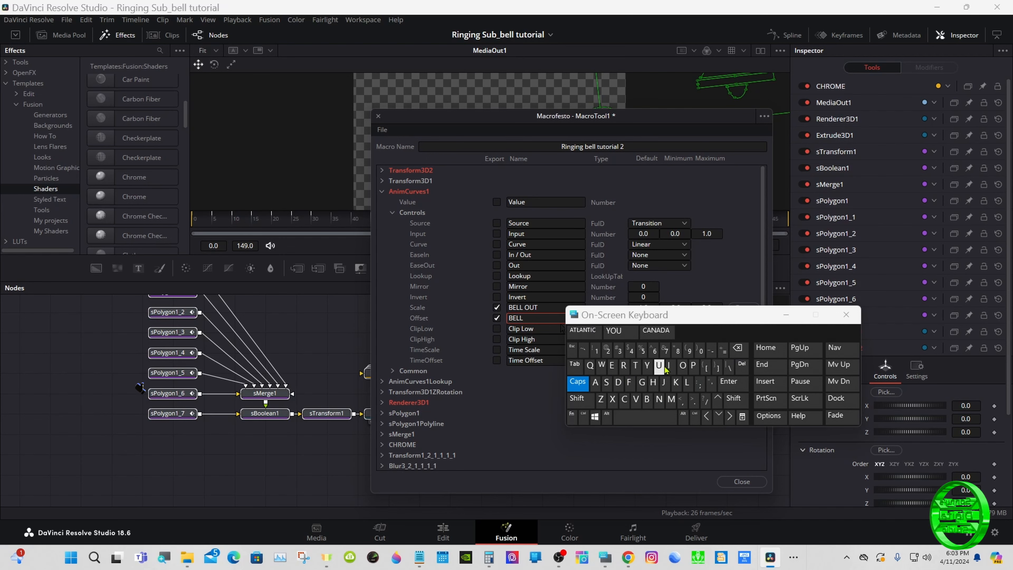
{"action": "left_click", "coordinate": [669, 365]}
{"action": "left_click", "coordinate": [658, 399]}
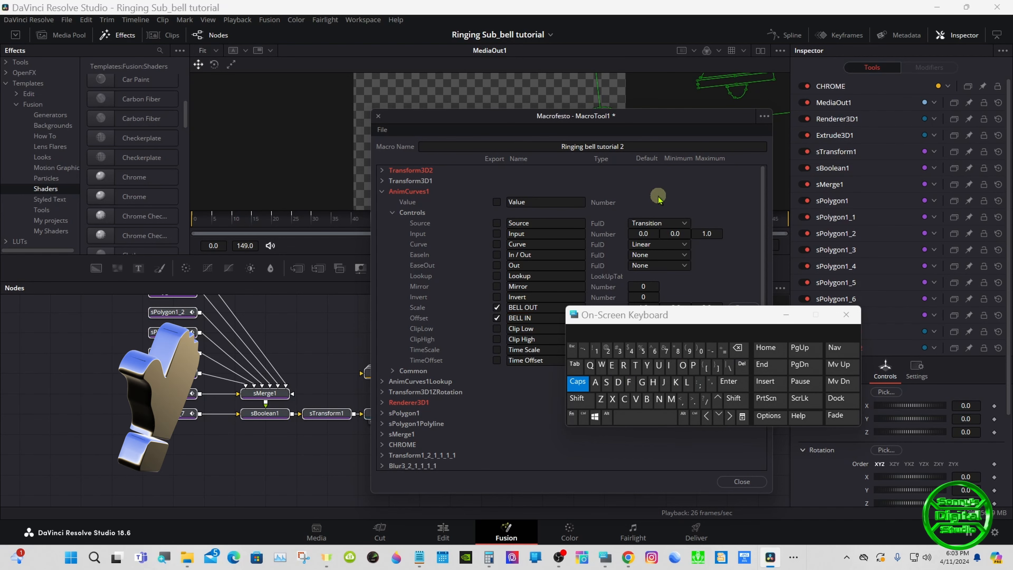
{"action": "left_click", "coordinate": [381, 191]}
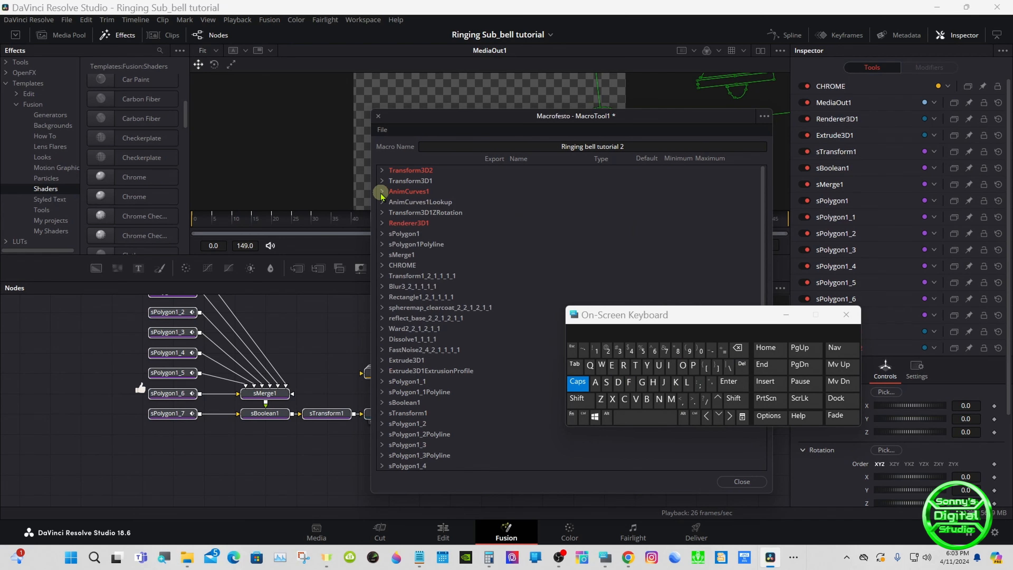
Step: Save the macro as a group in the Fusion folder Templates > Edit > Titles > Sonny's Titles and close the macro editor
{"action": "left_click", "coordinate": [382, 130]}
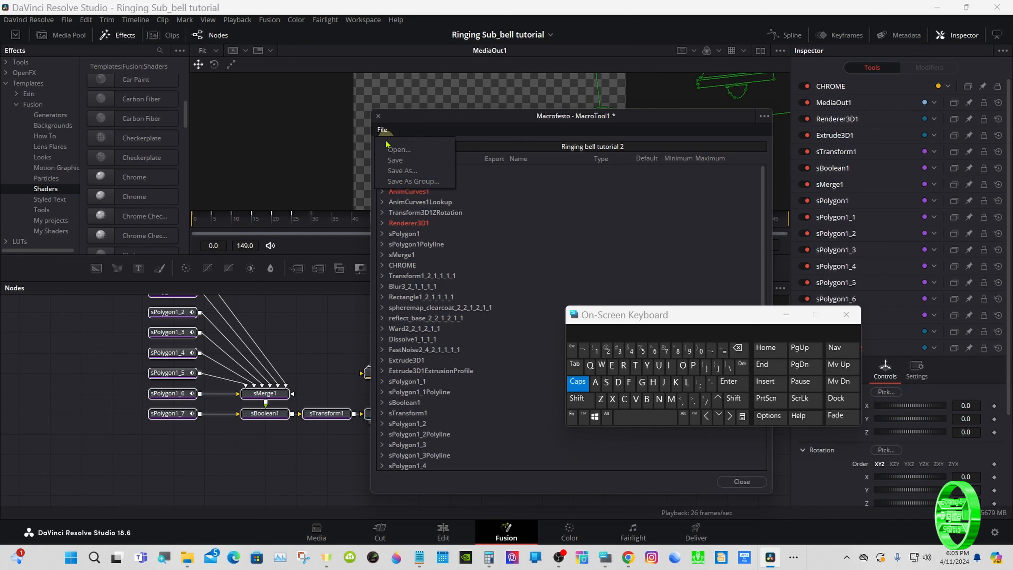
{"action": "left_click", "coordinate": [431, 186]}
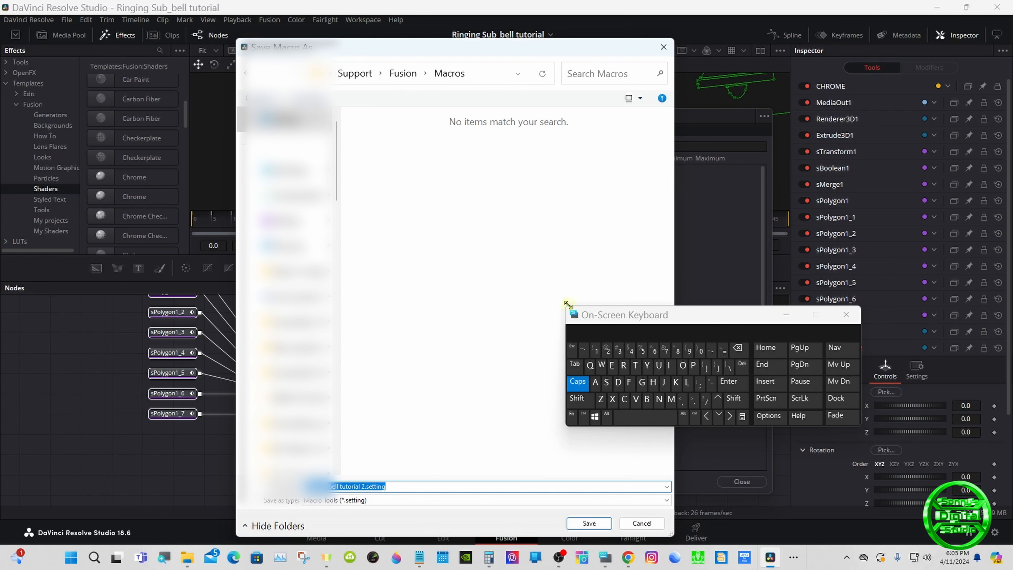
{"action": "left_click_drag", "start_coordinate": [580, 319], "coordinate": [606, 320]}
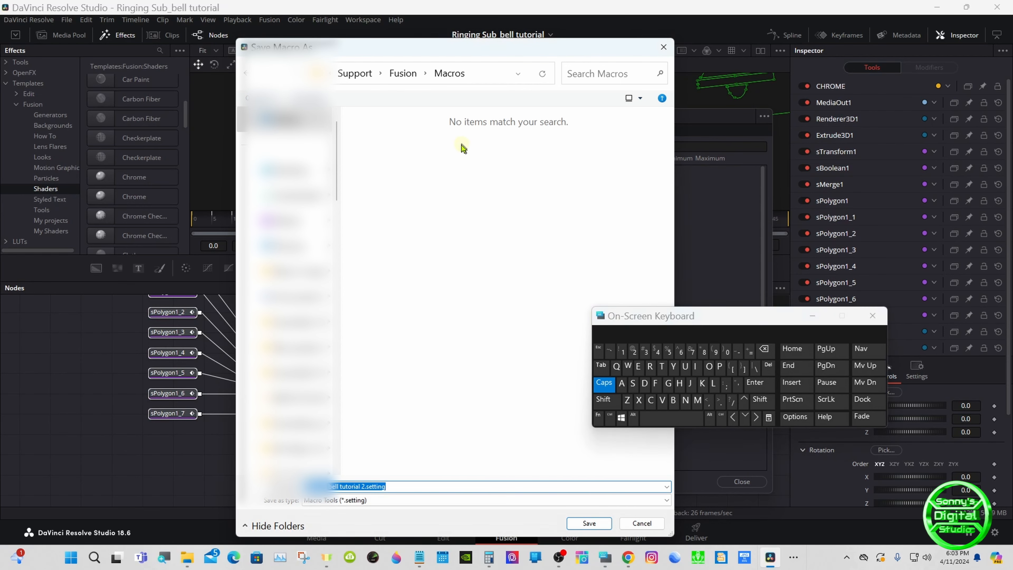
{"action": "left_click", "coordinate": [403, 73]}
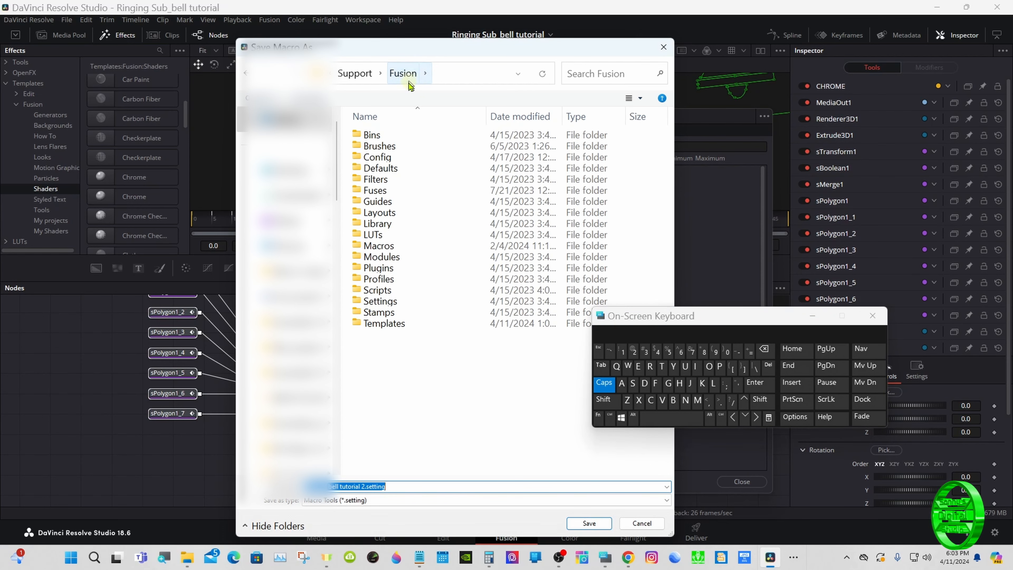
{"action": "double_click", "coordinate": [426, 323]}
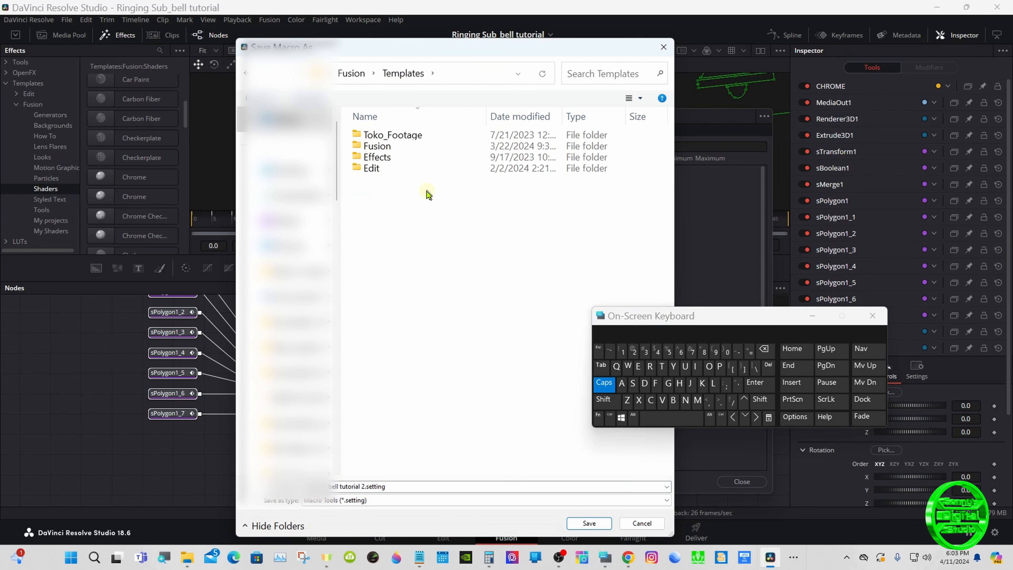
{"action": "double_click", "coordinate": [428, 169]}
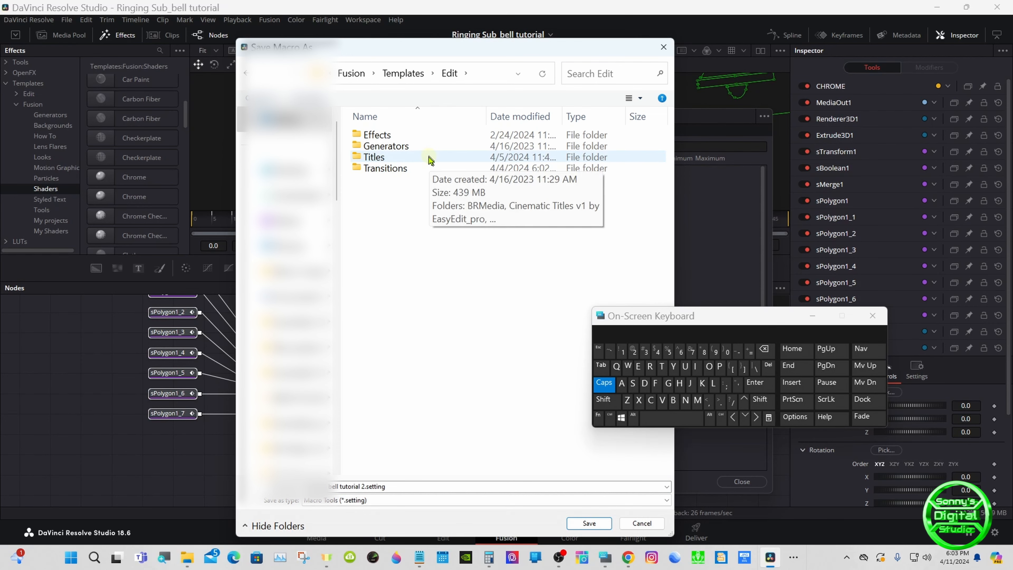
{"action": "double_click", "coordinate": [431, 159]}
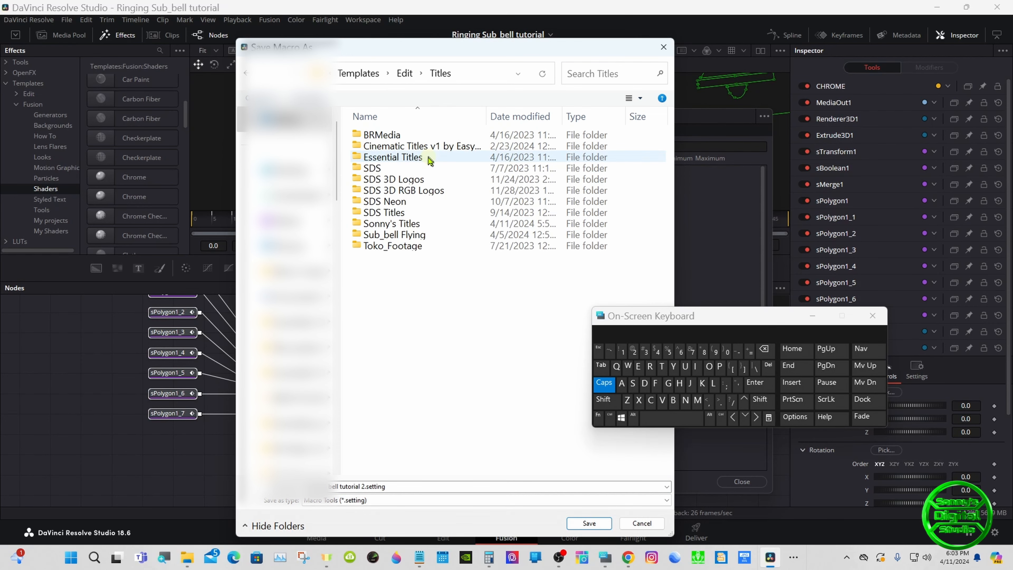
{"action": "double_click", "coordinate": [447, 225]}
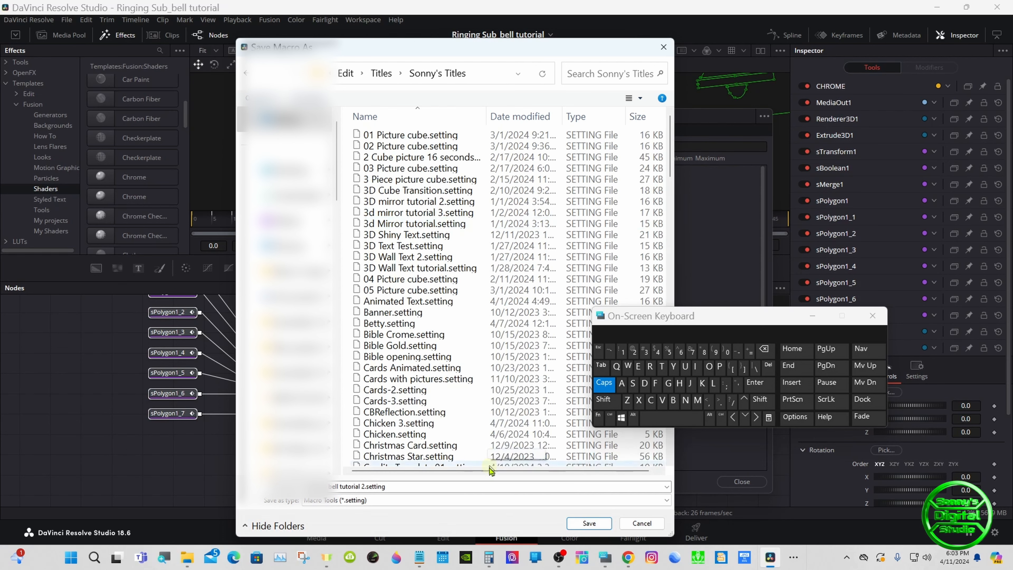
{"action": "left_click", "coordinate": [589, 523]}
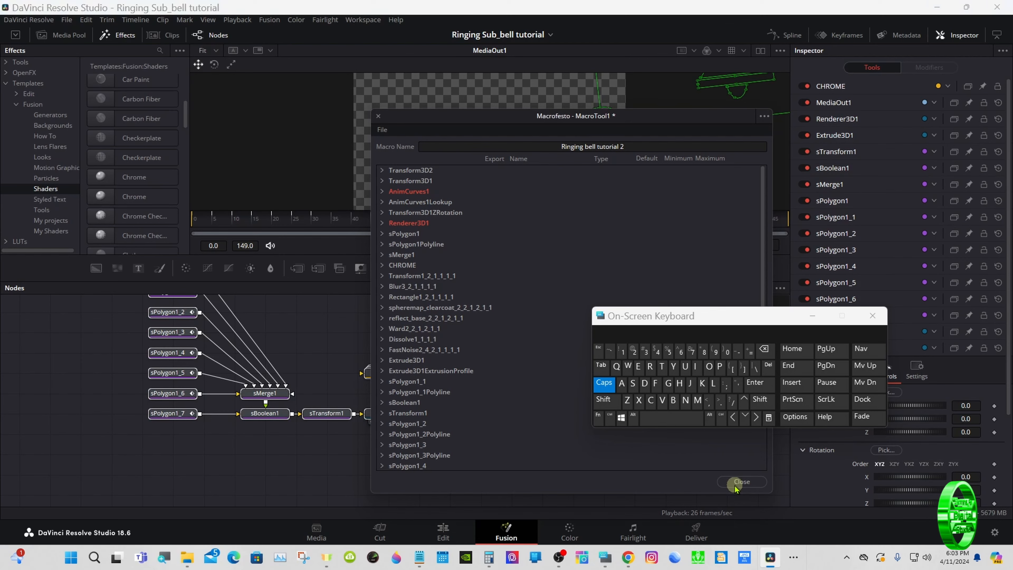
{"action": "left_click", "coordinate": [741, 482]}
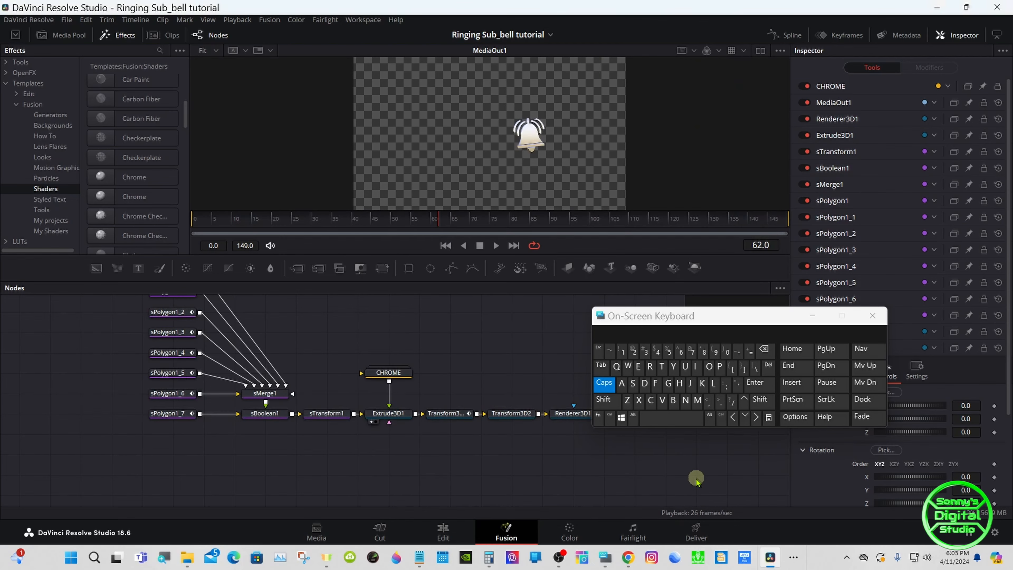
Step: Switch to the Edit page and search the titles for "ring"
{"action": "left_click", "coordinate": [444, 532]}
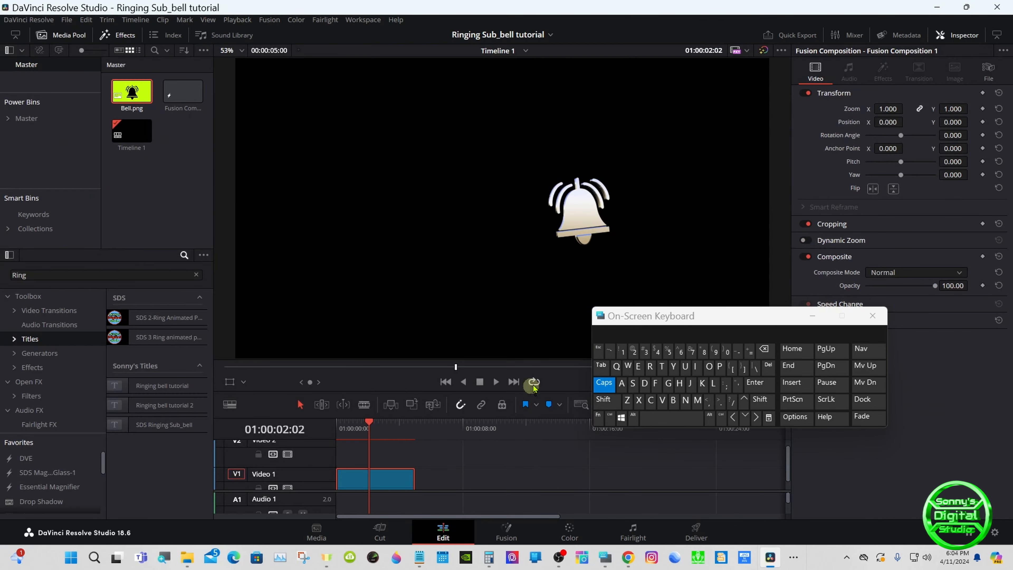
{"action": "left_click_drag", "start_coordinate": [610, 322], "coordinate": [687, 408]}
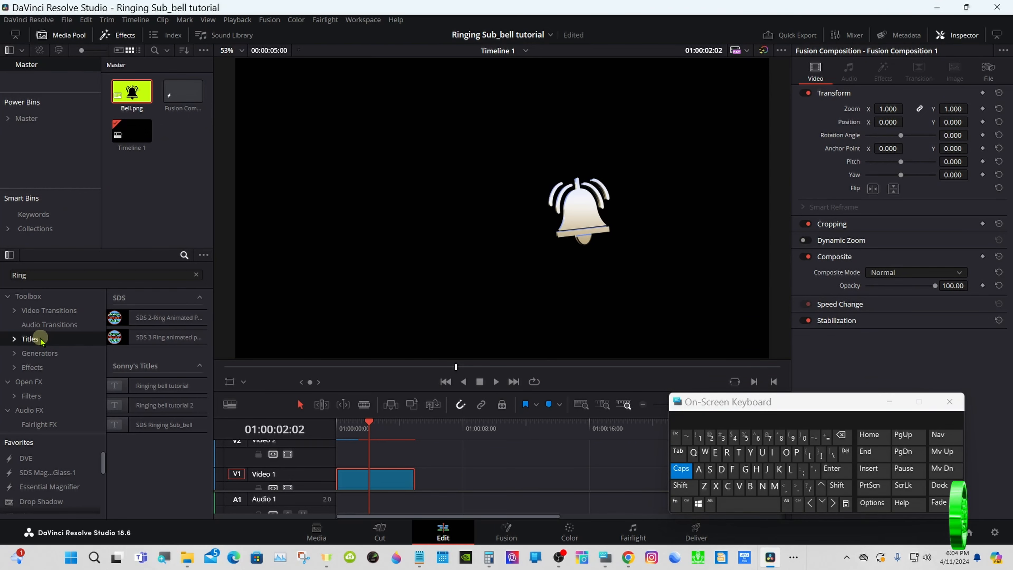
{"action": "left_click", "coordinate": [183, 255]}
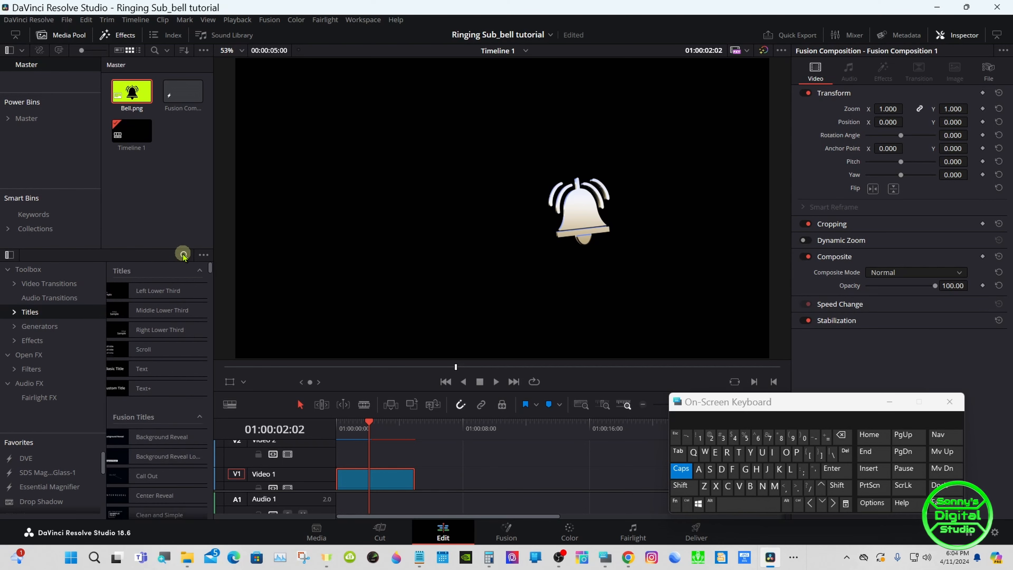
{"action": "left_click", "coordinate": [184, 255]}
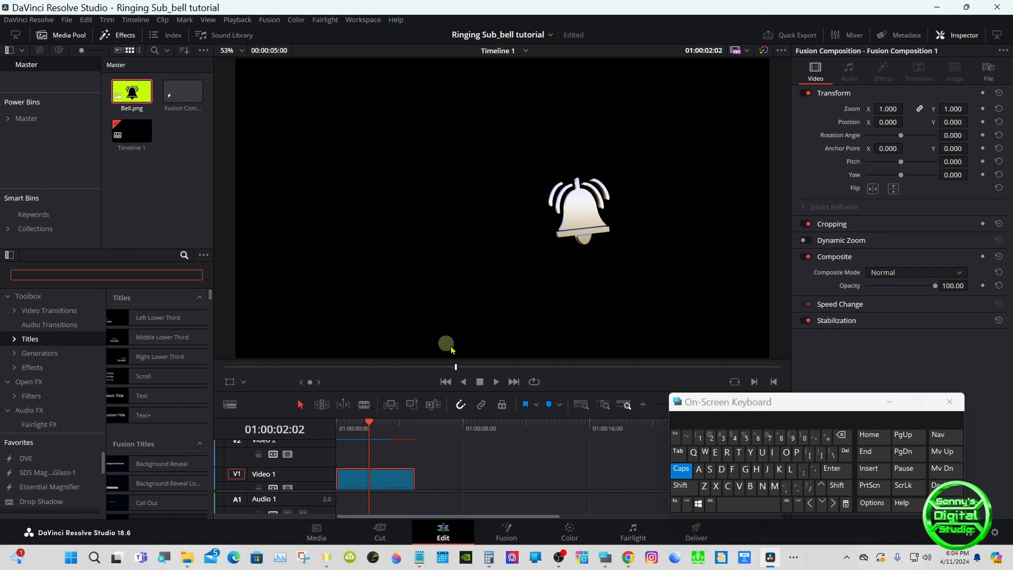
{"action": "left_click", "coordinate": [689, 472]}
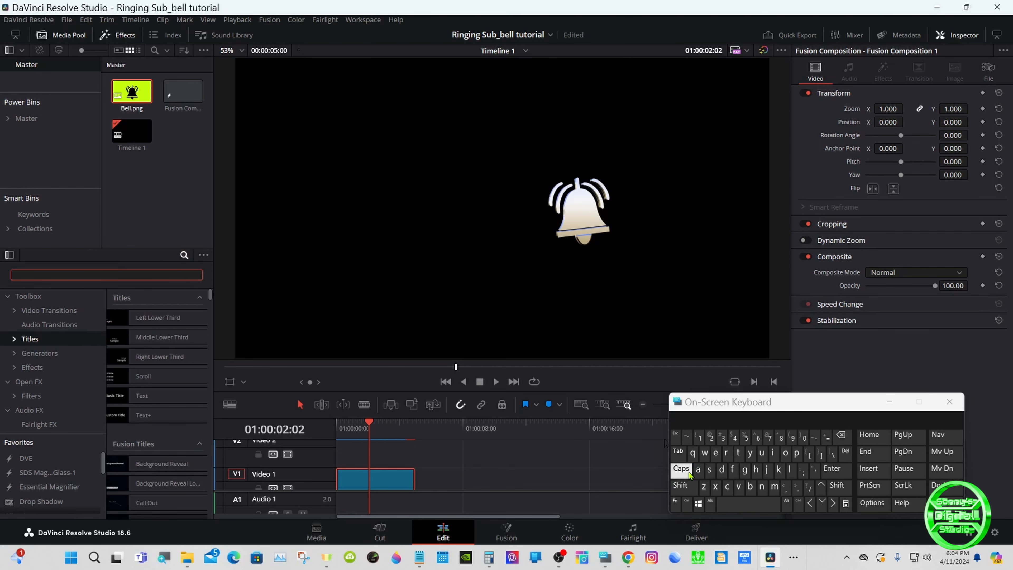
{"action": "left_click", "coordinate": [726, 452]}
{"action": "left_click", "coordinate": [772, 452]}
{"action": "left_click", "coordinate": [761, 486]}
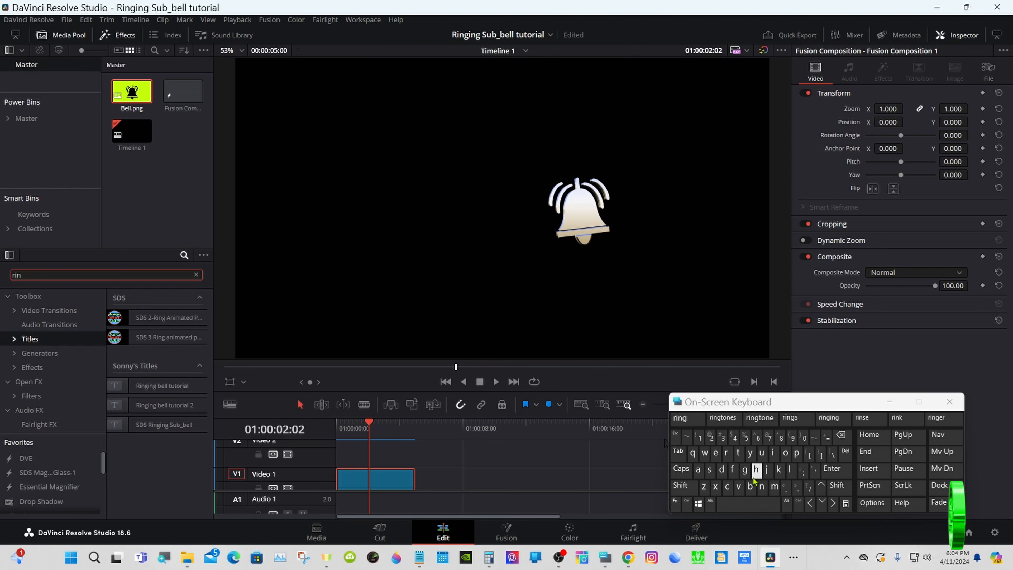
{"action": "left_click", "coordinate": [744, 470]}
Step: Add the "Ringing bell tutorial 2" title to the timeline after Fusion Composition 1, with the playhead over it, and move it to Video 2
{"action": "left_click_drag", "start_coordinate": [164, 405], "coordinate": [478, 475]}
{"action": "left_click_drag", "start_coordinate": [495, 428], "coordinate": [510, 383]}
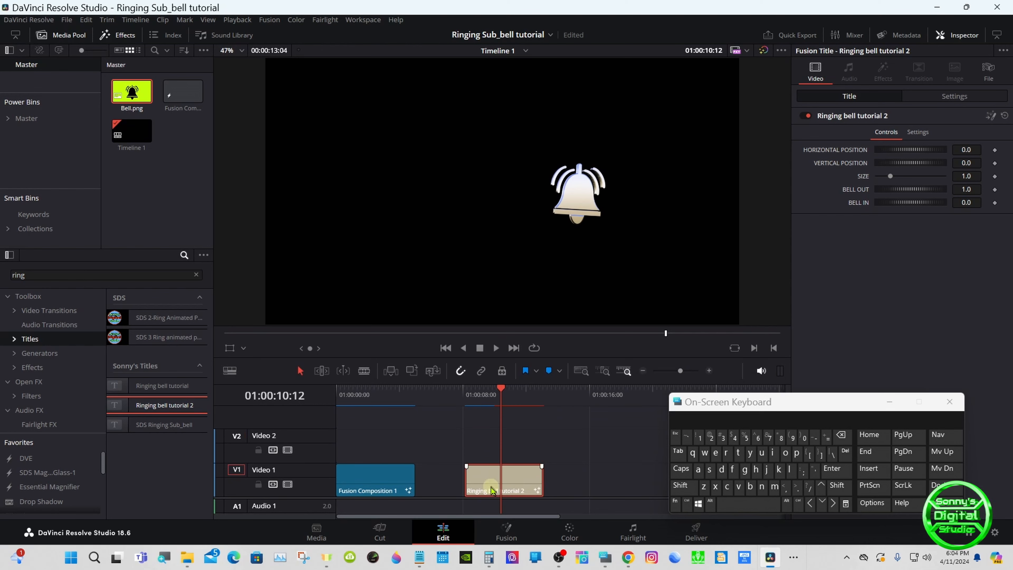
{"action": "left_click_drag", "start_coordinate": [492, 490], "coordinate": [485, 442]}
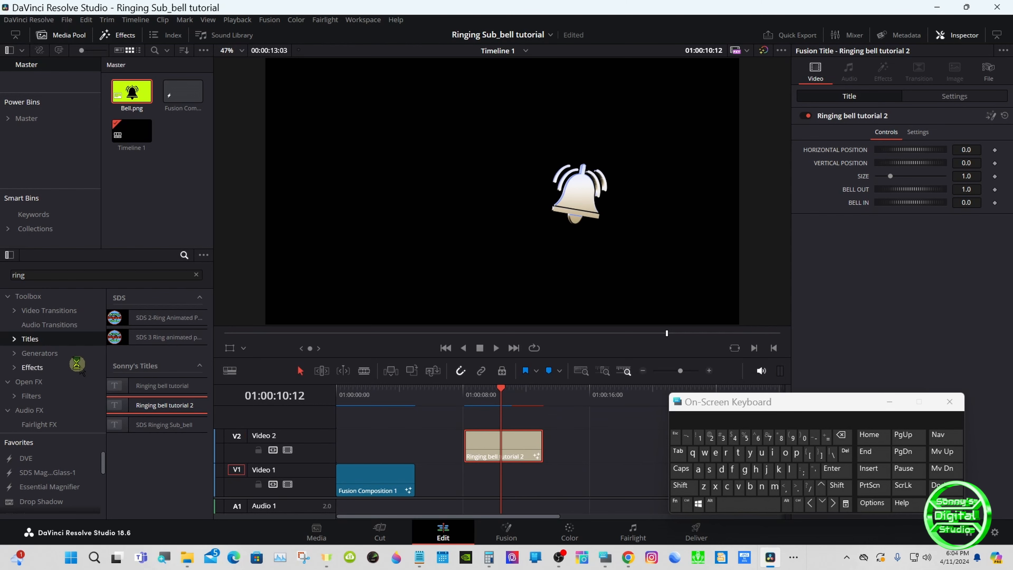
Step: Clear the effects search and place a Solid Color generator on Video 1 beneath the "Ringing bell tutorial 2" title
{"action": "left_click", "coordinate": [42, 353]}
{"action": "left_click", "coordinate": [195, 274]}
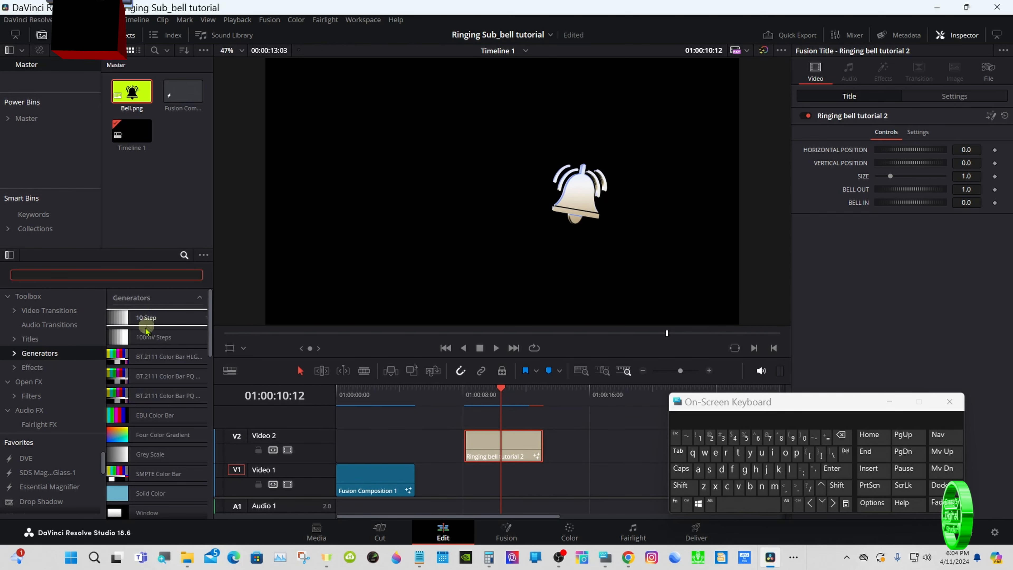
{"action": "left_click_drag", "start_coordinate": [150, 493], "coordinate": [501, 481]}
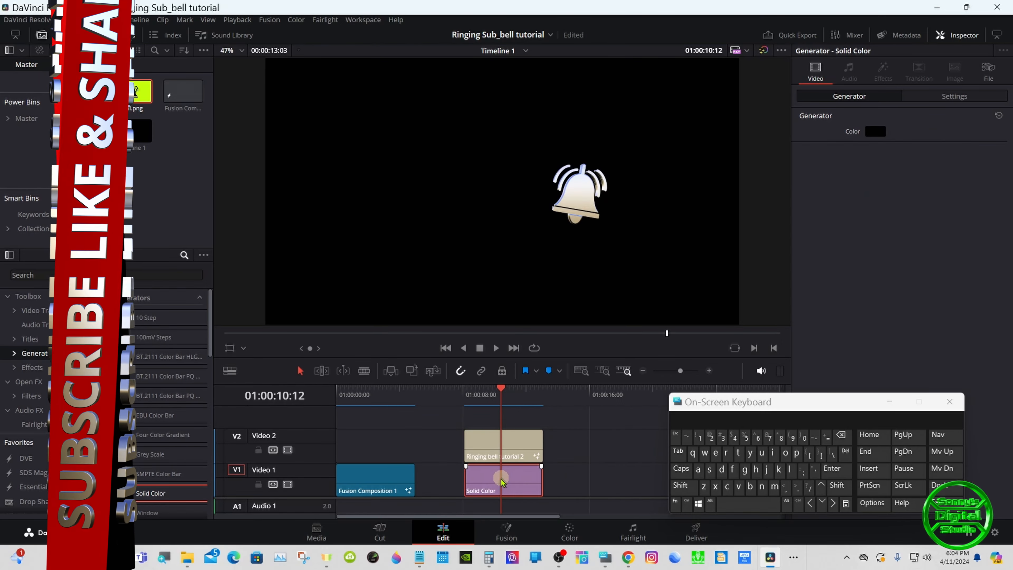
Step: Set the Solid Color generator to a dark teal-blue basic color and minimize the on-screen keyboard
{"action": "left_click", "coordinate": [875, 131]}
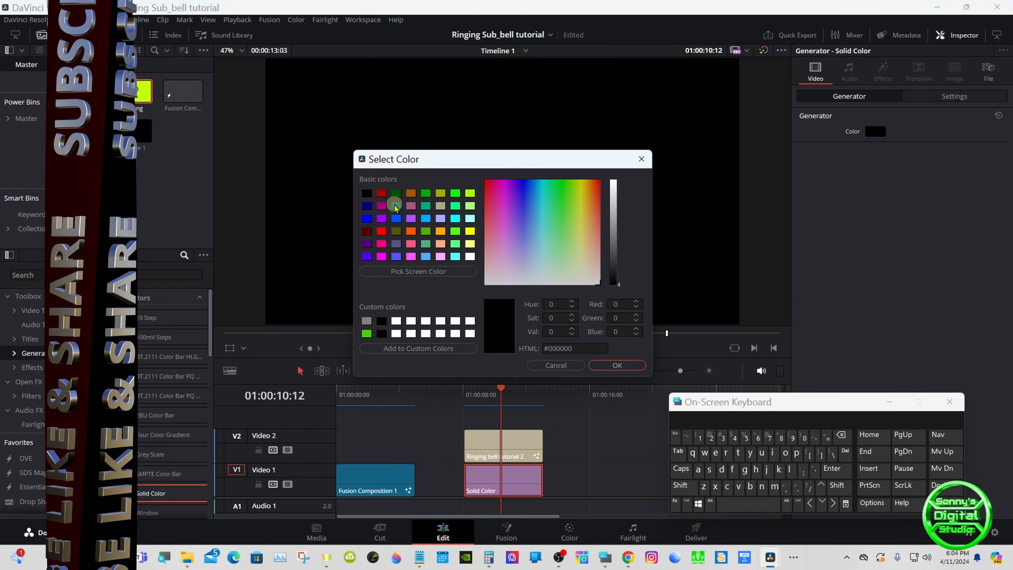
{"action": "left_click", "coordinate": [394, 205]}
{"action": "left_click", "coordinate": [617, 365]}
{"action": "left_click_drag", "start_coordinate": [744, 403], "coordinate": [755, 417]}
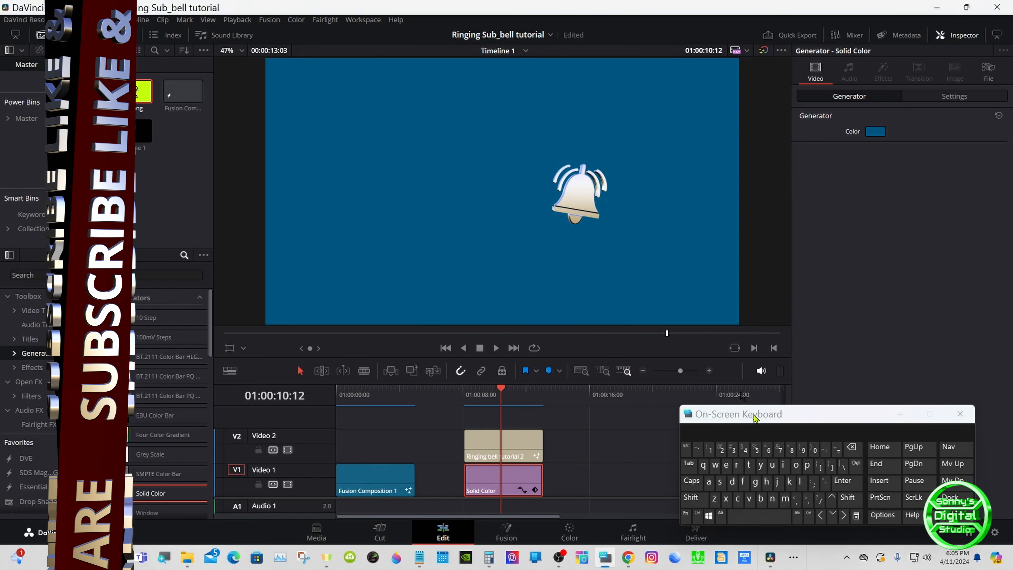
{"action": "left_click", "coordinate": [899, 414]}
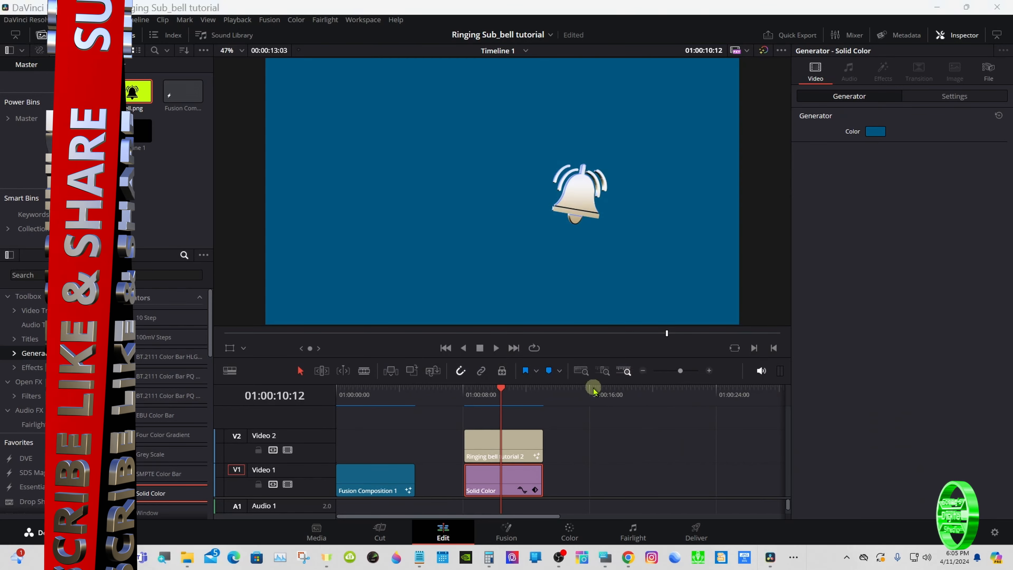
Step: Try the size and position controls of the "Ringing bell tutorial 2" title and reset them to their defaults
{"action": "left_click", "coordinate": [510, 452]}
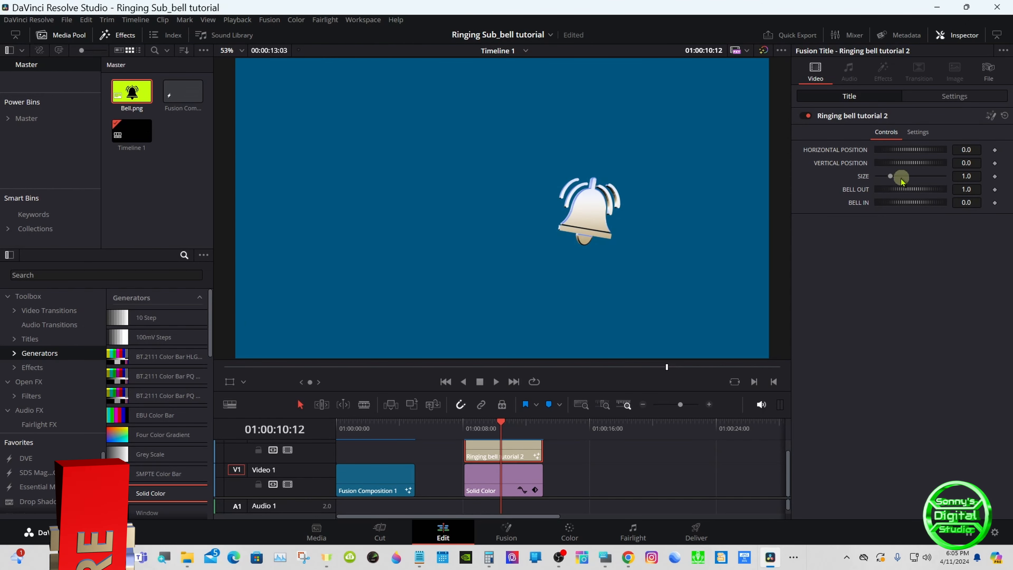
{"action": "left_click_drag", "start_coordinate": [902, 180], "coordinate": [866, 178]}
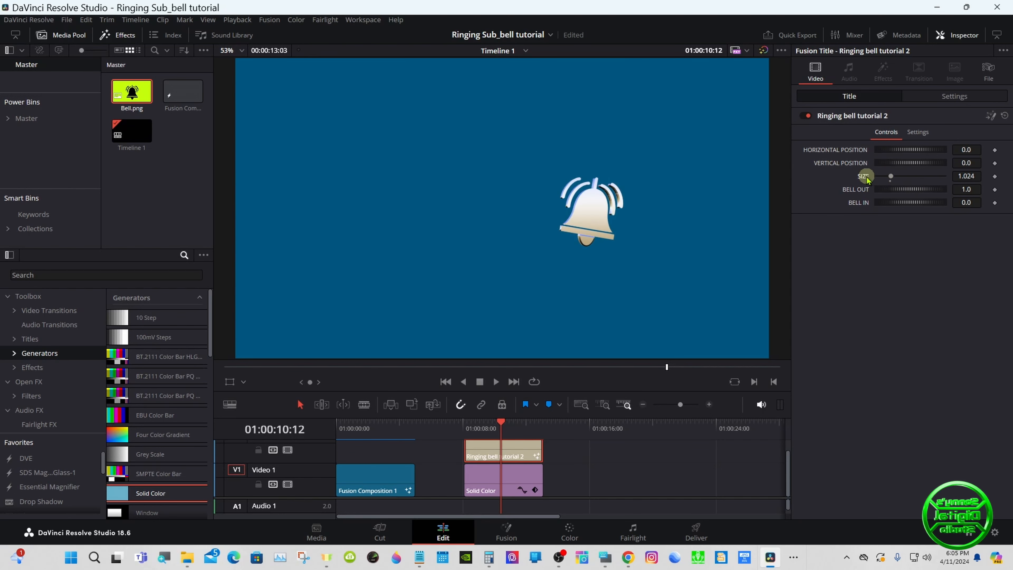
{"action": "double_click", "coordinate": [867, 179]}
{"action": "left_click_drag", "start_coordinate": [901, 150], "coordinate": [873, 165]}
{"action": "double_click", "coordinate": [864, 163]}
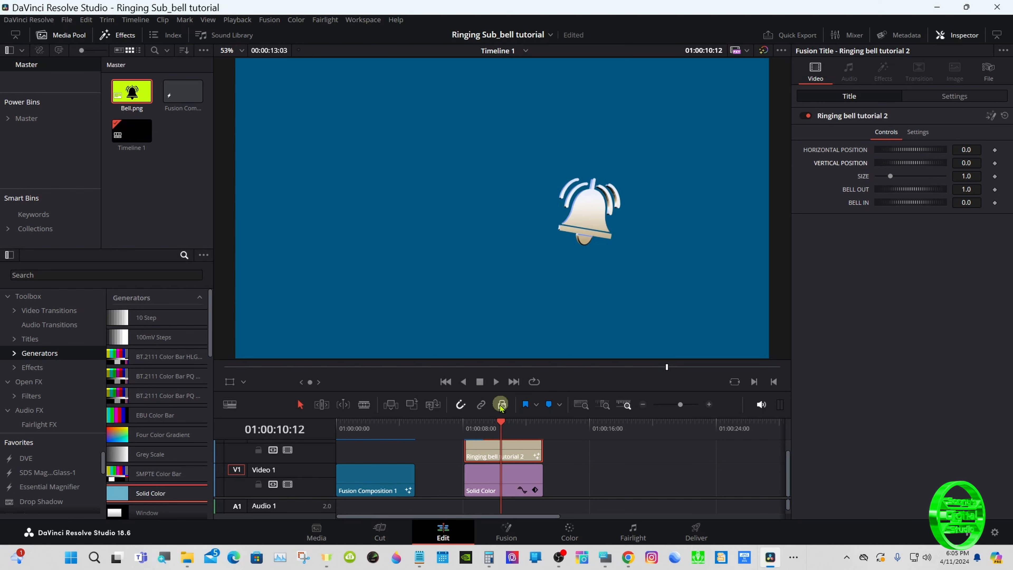
Step: With the playhead at the title's start, set Bell In to about -1.71, and at its end set Bell Out to about 3.377
{"action": "left_click", "coordinate": [476, 423]}
{"action": "left_click_drag", "start_coordinate": [476, 426], "coordinate": [471, 427]}
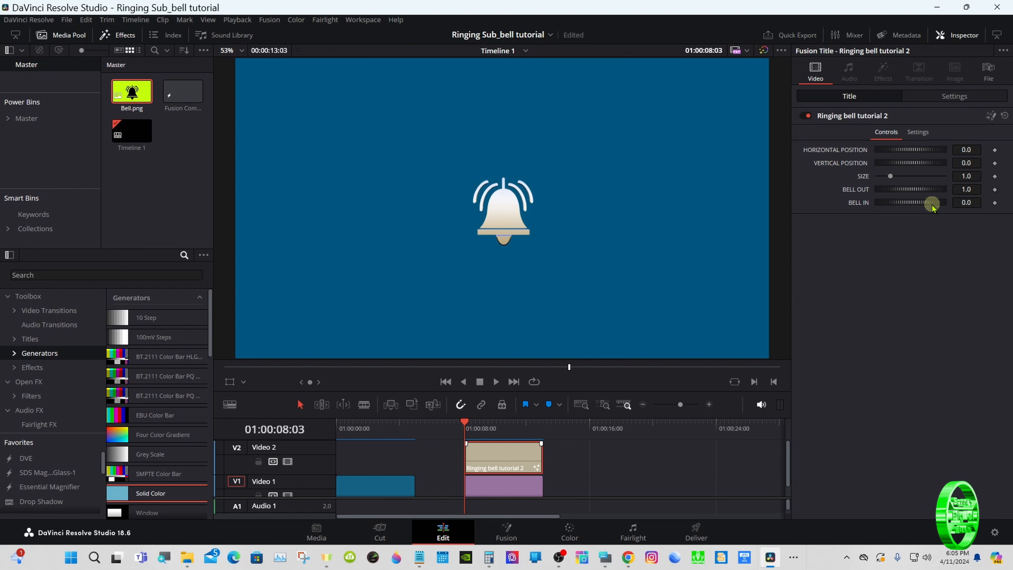
{"action": "mouse_move", "coordinate": [932, 206]}
{"action": "left_mouse_down"}
{"action": "mouse_move", "coordinate": [921, 205]}
{"action": "mouse_move", "coordinate": [969, 201]}
{"action": "mouse_move", "coordinate": [937, 199]}
{"action": "left_mouse_up"}
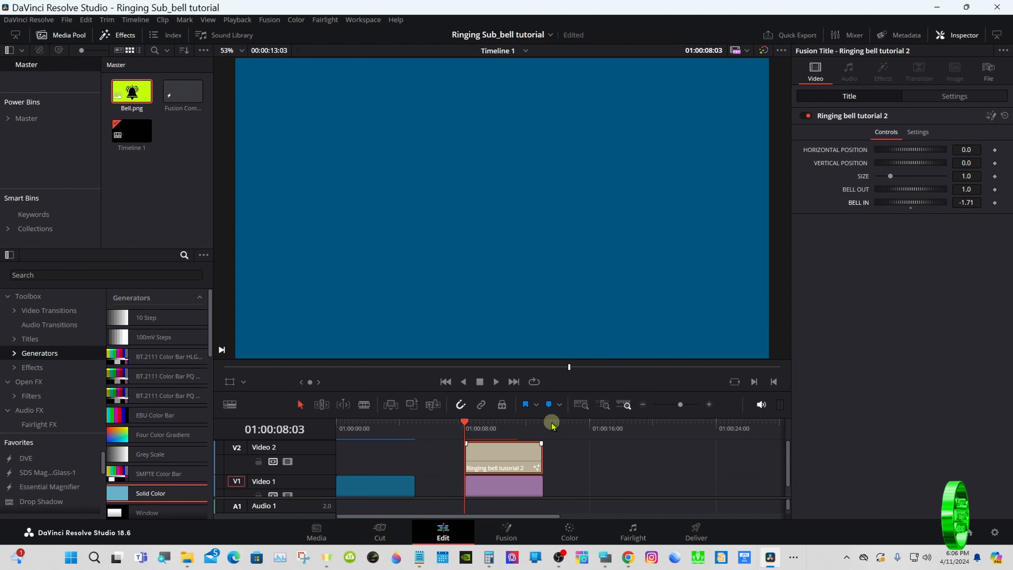
{"action": "left_click", "coordinate": [542, 427]}
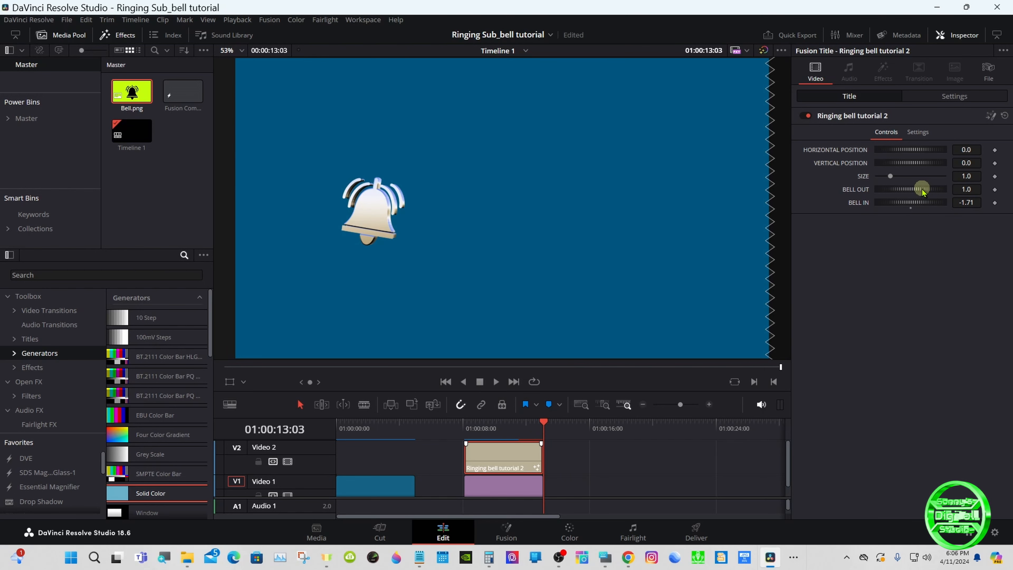
{"action": "left_click_drag", "start_coordinate": [923, 191], "coordinate": [947, 193]}
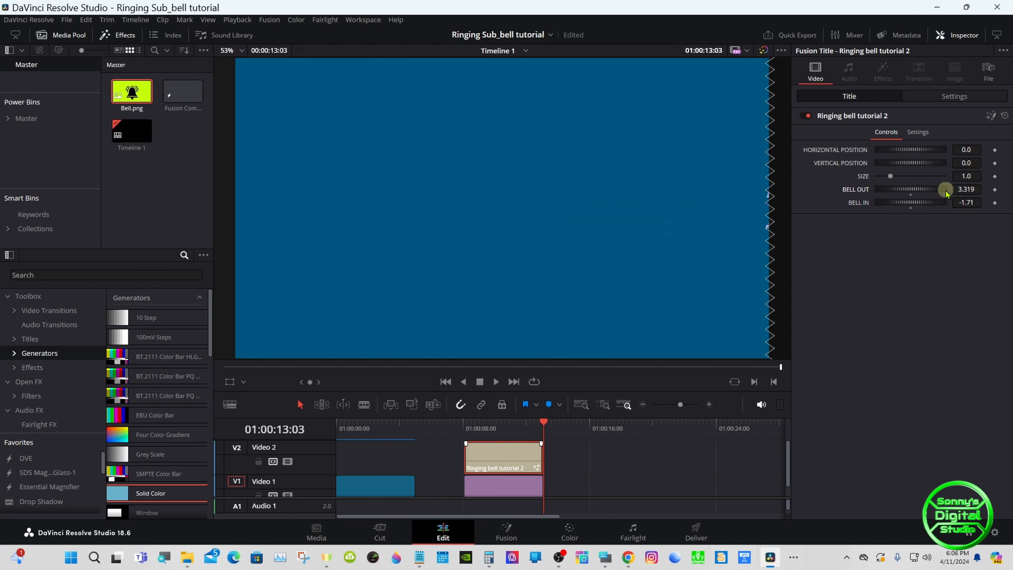
Step: Scrub through the bell title and play it from its first frame to check the entrance and exit
{"action": "left_click_drag", "start_coordinate": [473, 425], "coordinate": [464, 429]}
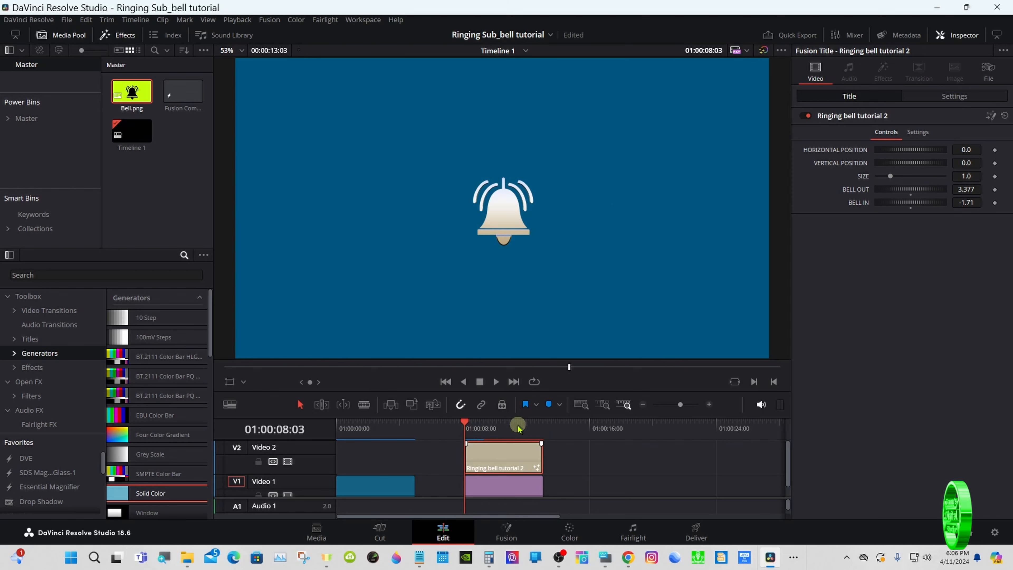
{"action": "left_click_drag", "start_coordinate": [505, 426], "coordinate": [474, 426]}
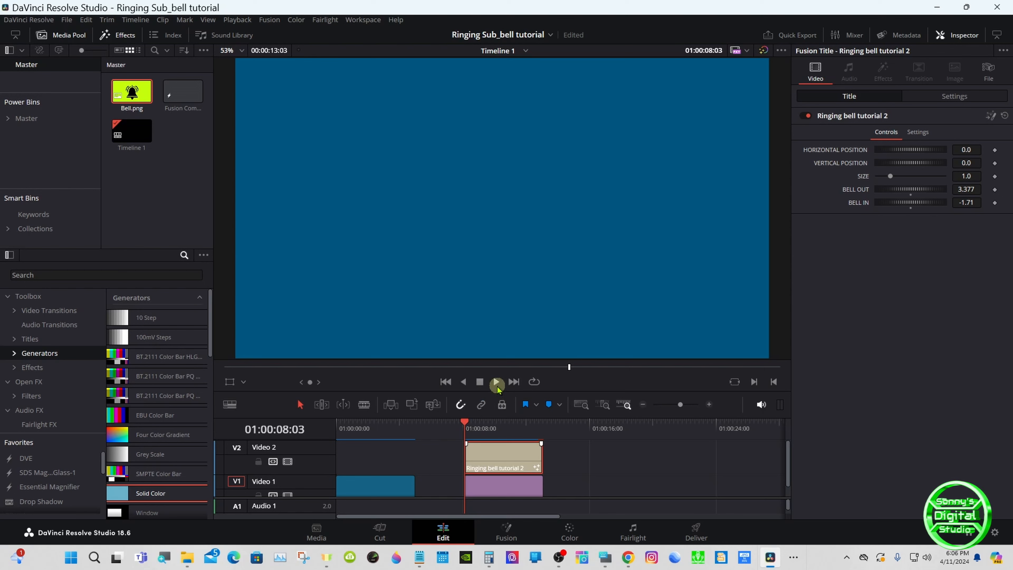
{"action": "left_click", "coordinate": [496, 383]}
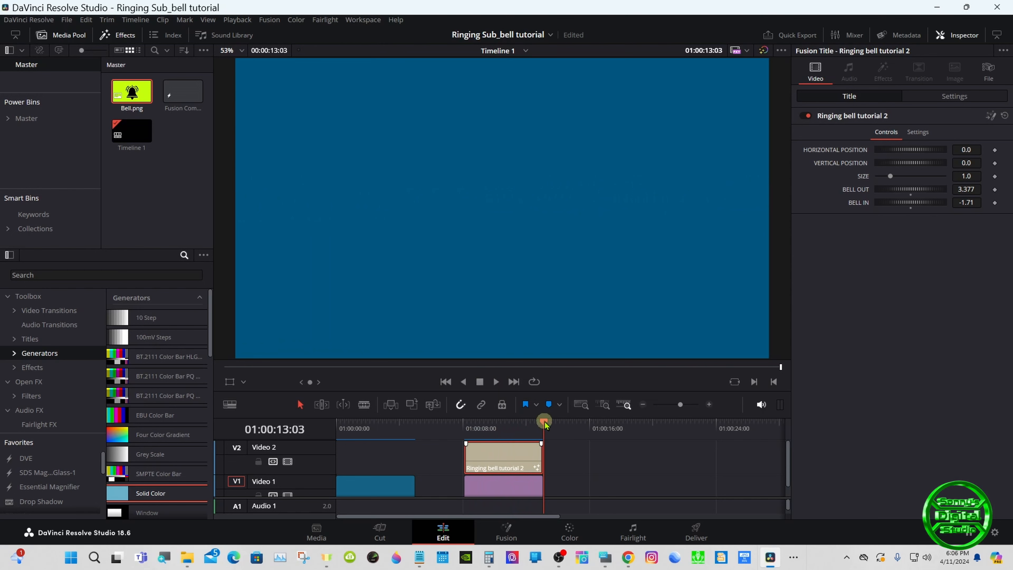
Step: Extend the bell title and Solid Color clips together to end at about 01:00:21:09, and play them full screen from their start
{"action": "left_click", "coordinate": [513, 424]}
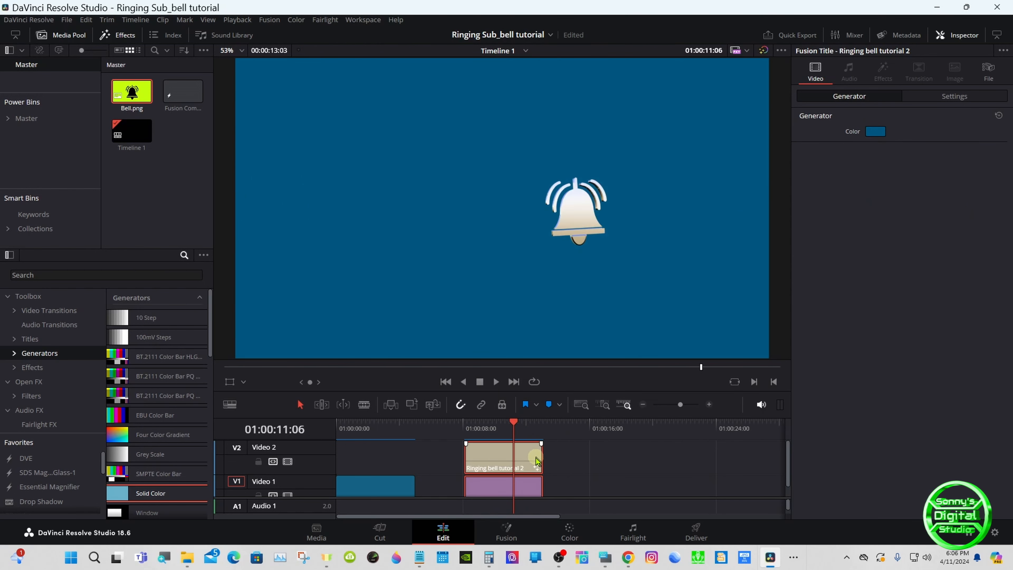
{"action": "left_click_drag", "start_coordinate": [538, 458], "coordinate": [665, 461]}
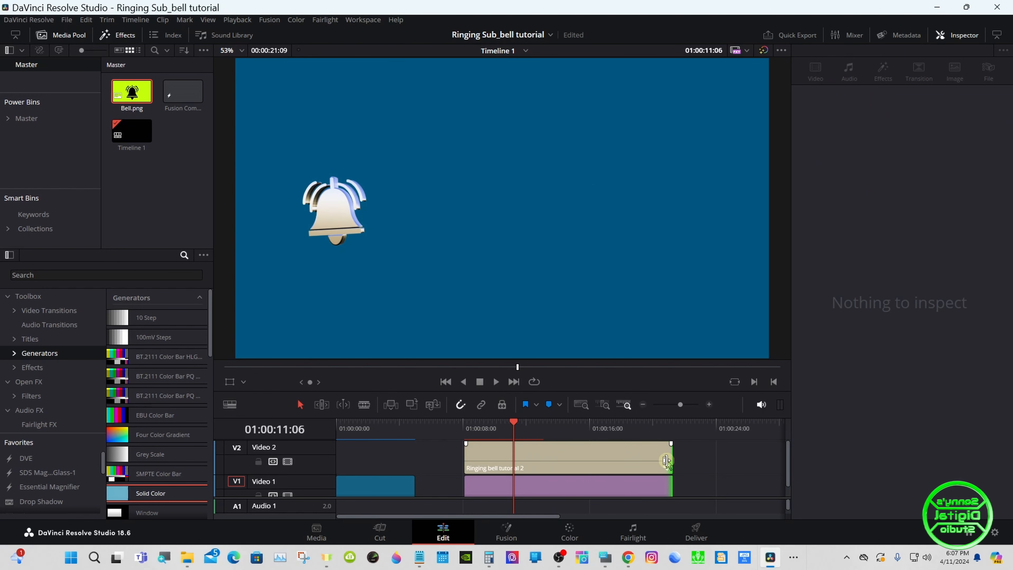
{"action": "left_click", "coordinate": [465, 425]}
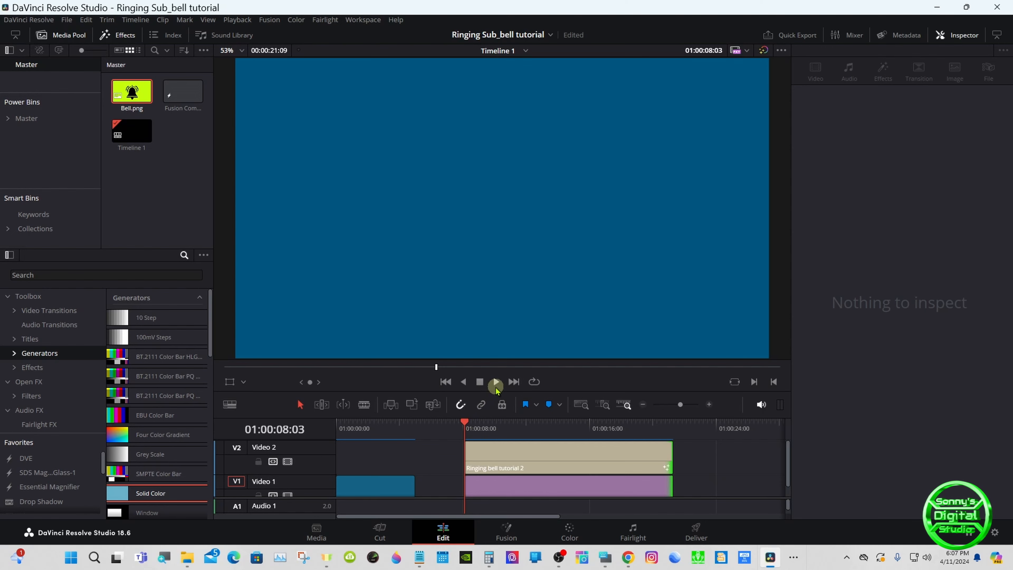
{"action": "left_click", "coordinate": [495, 382]}
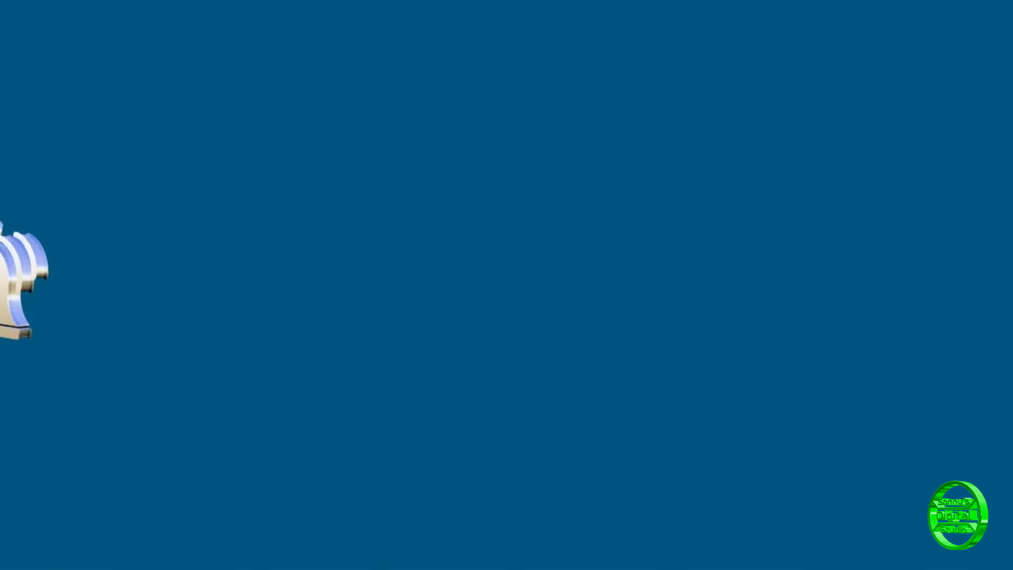